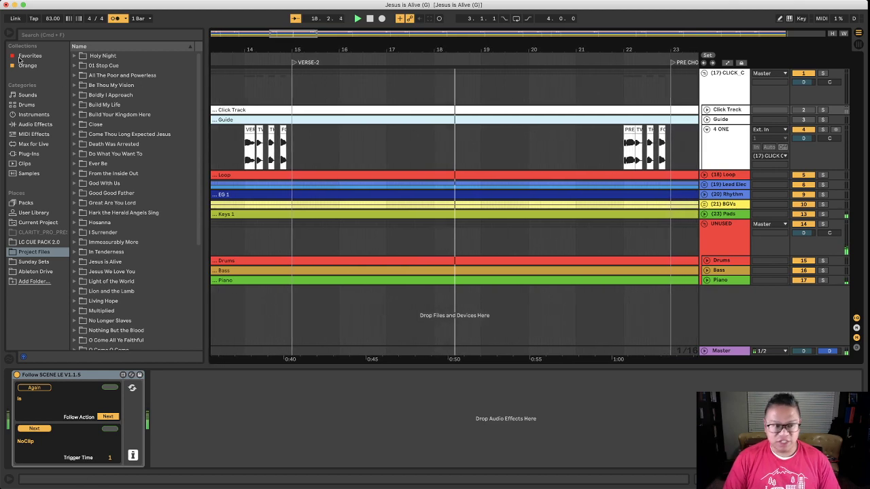
Step: Turn off the metronome and unfold the Drums and Bass tracks to show their waveforms
click(117, 20)
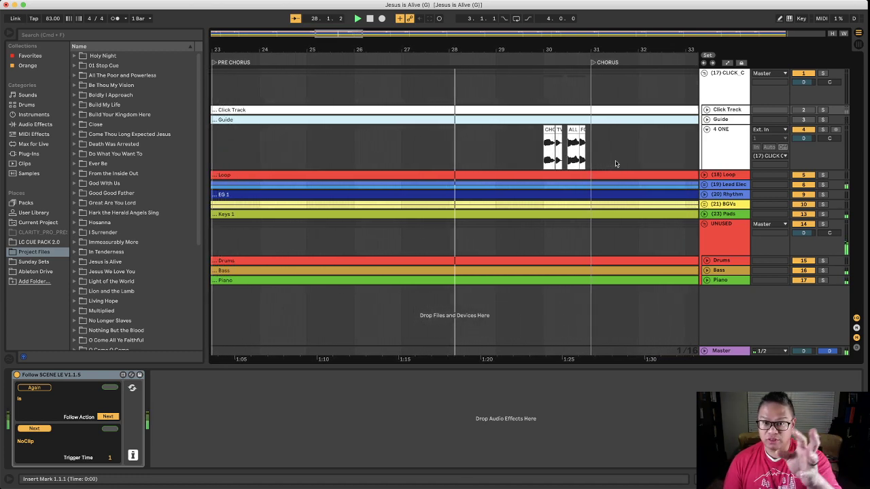
click(707, 261)
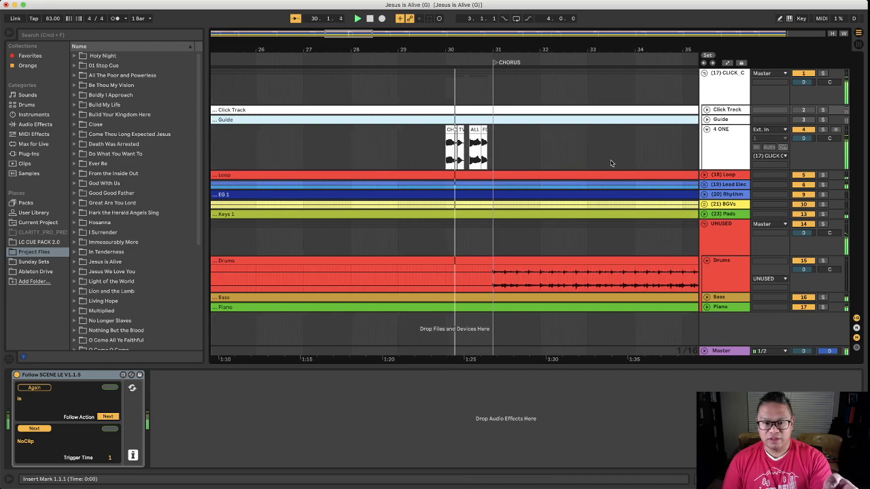
click(706, 297)
Step: Replace the third count clip before the bar 23 Pre Chorus on the 4 ONE track with BASS.wav from LC CUE PACK 2.0
scroll(391, 262, left, 10)
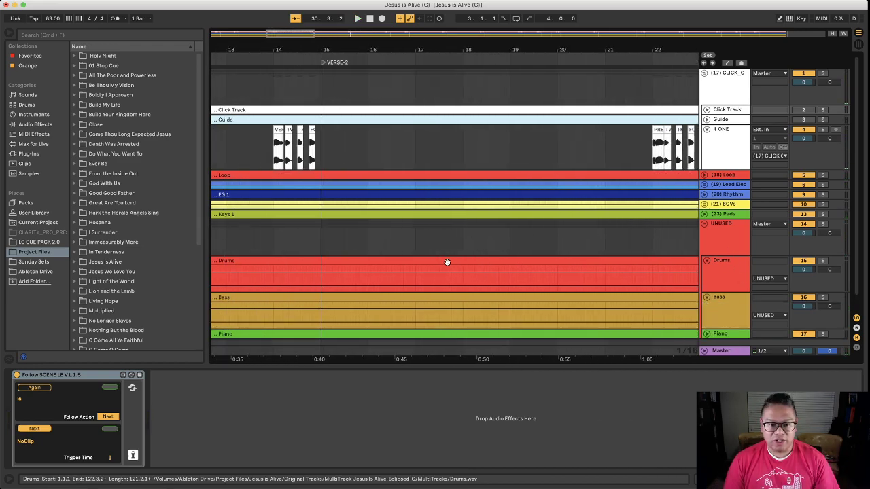
scroll(447, 262, right, 5)
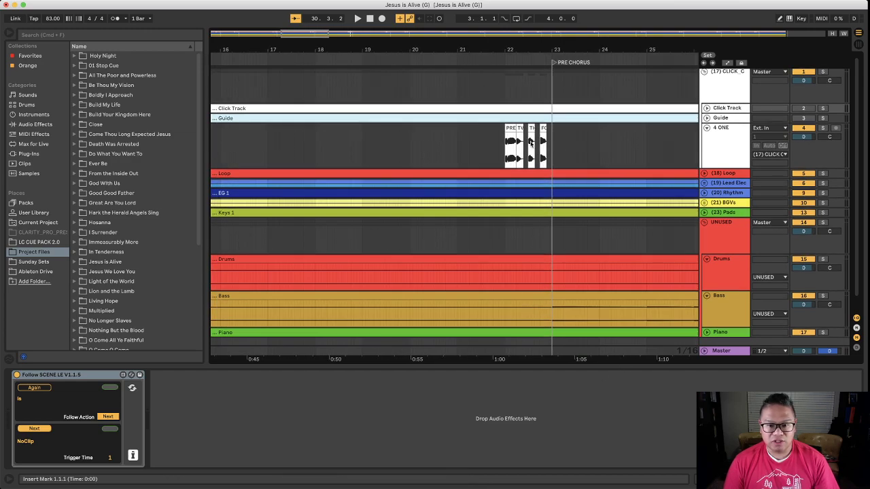
click(565, 177)
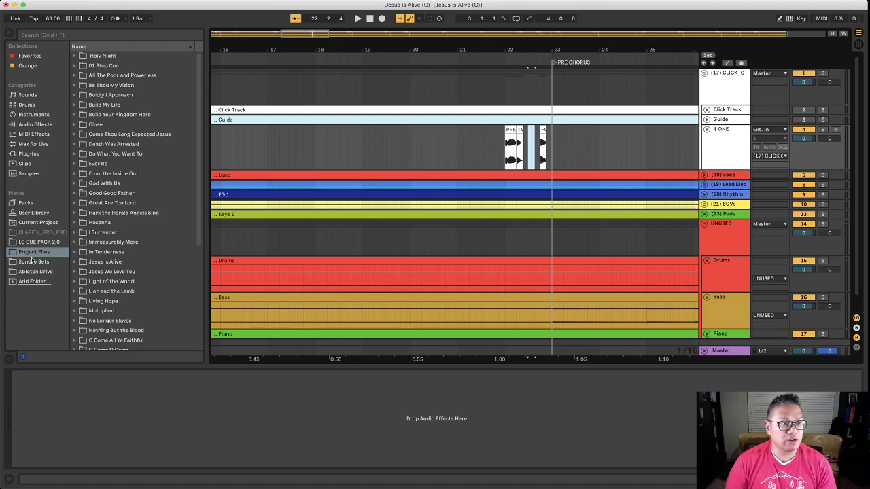
scroll(109, 156, down, 5)
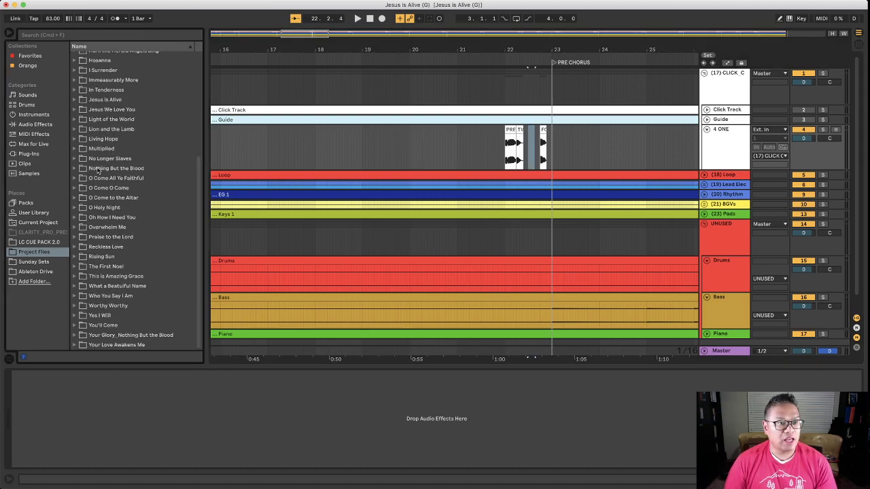
click(30, 263)
click(43, 244)
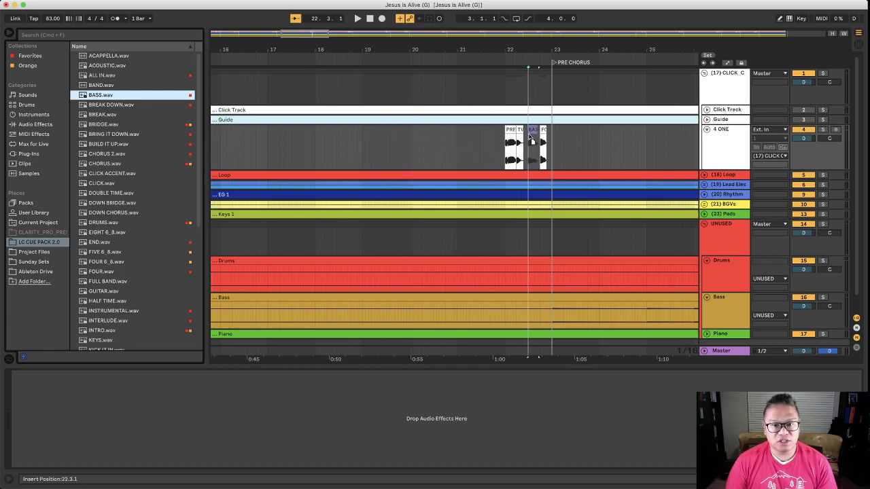
click(531, 138)
Step: Play the arrangement and examine the Drums and Bass waveforms around the Chorus, Tag, Verse-3, Pre Chorus and Bridge markers
key(space)
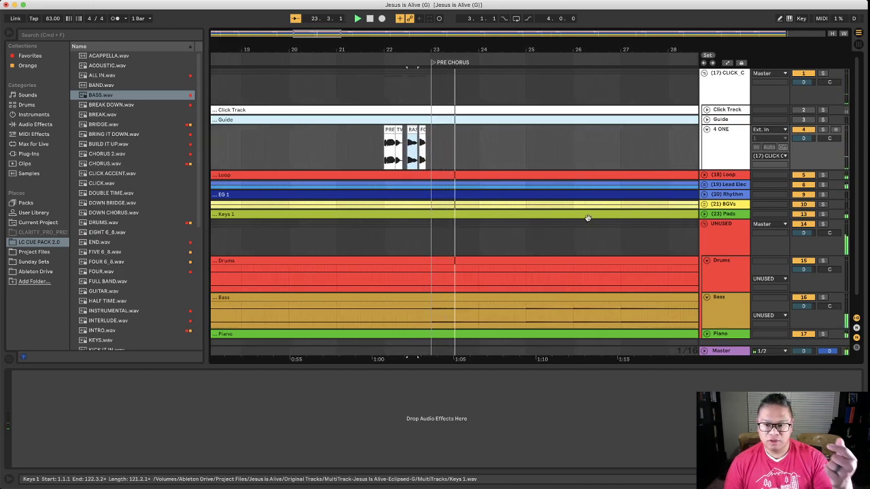
scroll(587, 217, right, 10)
scroll(588, 217, right, 15)
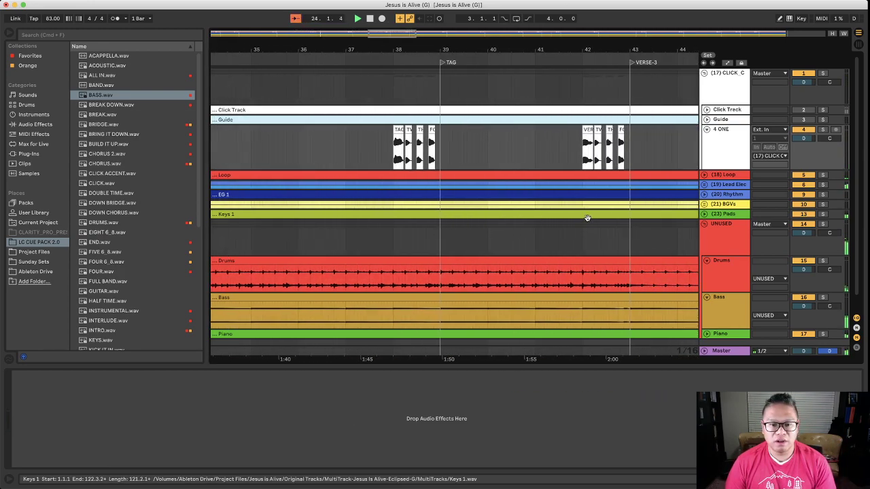
scroll(587, 218, right, 2)
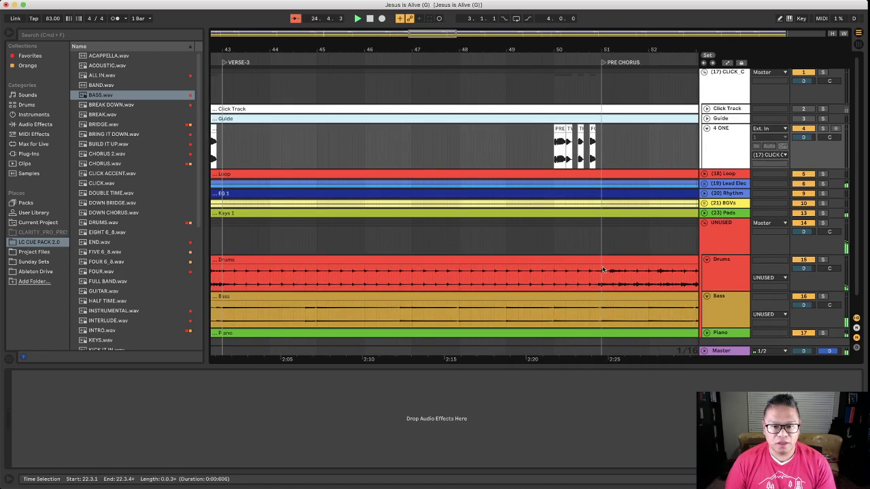
scroll(602, 270, right, 20)
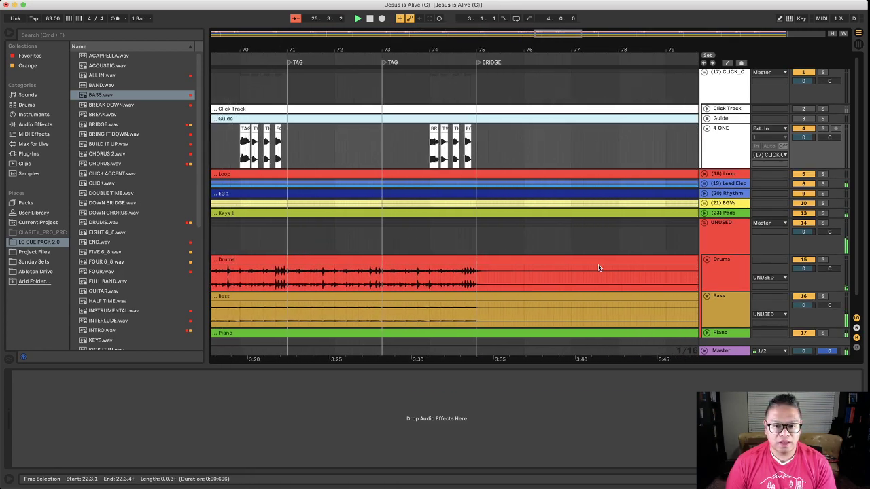
scroll(599, 268, left, 20)
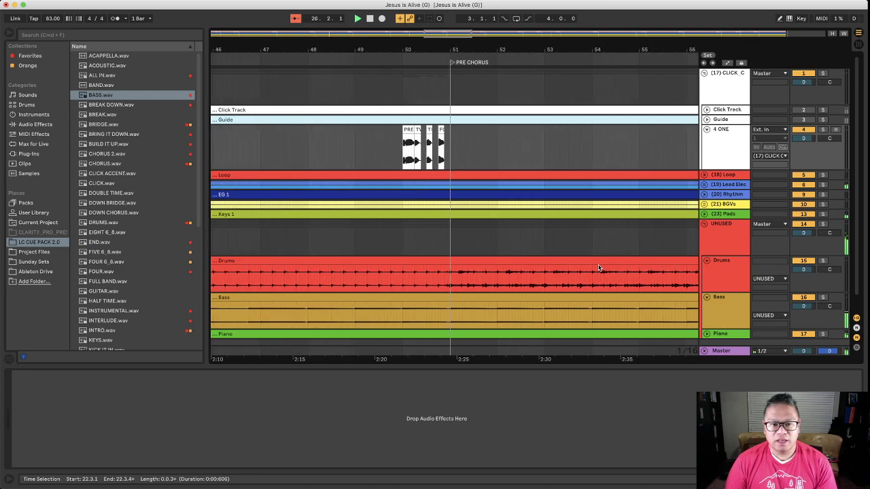
scroll(599, 268, left, 2)
scroll(527, 136, right, 7)
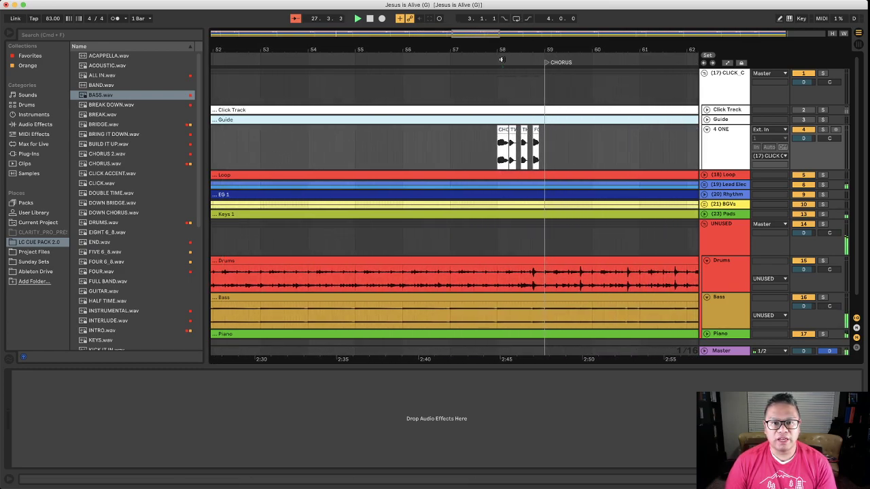
scroll(511, 116, left, 8)
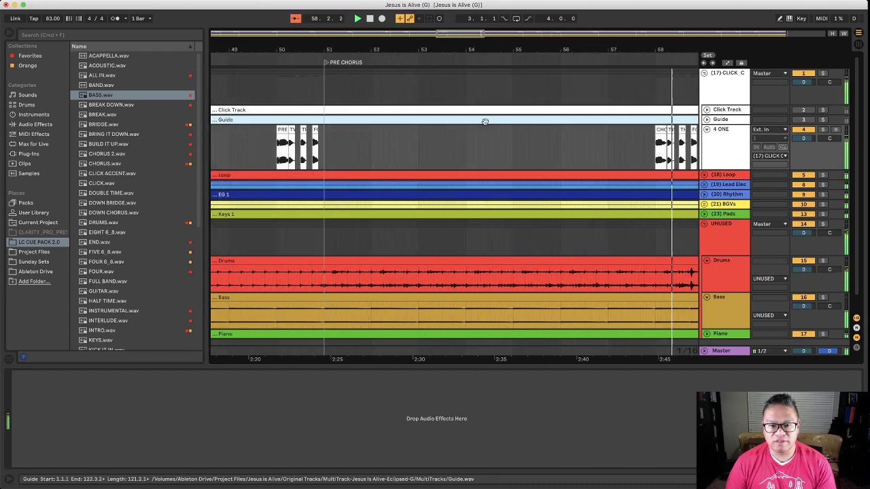
scroll(476, 102, right, 2)
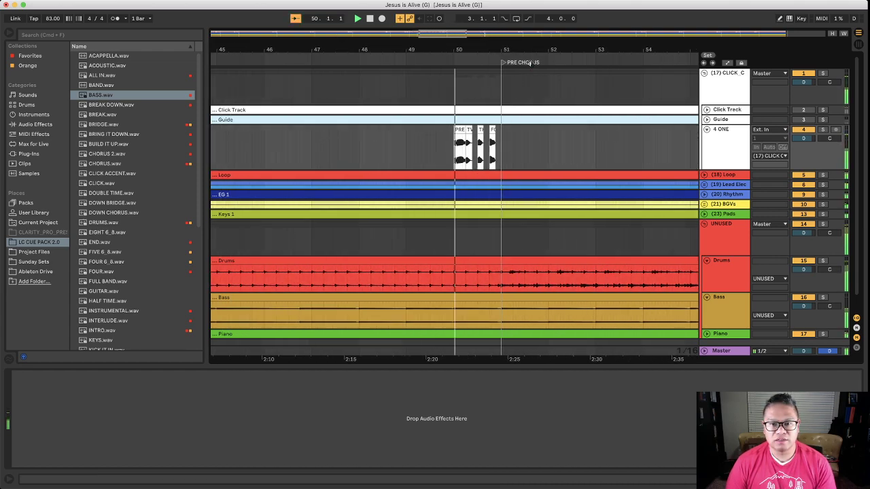
scroll(454, 110, left, 4)
scroll(454, 109, left, 10)
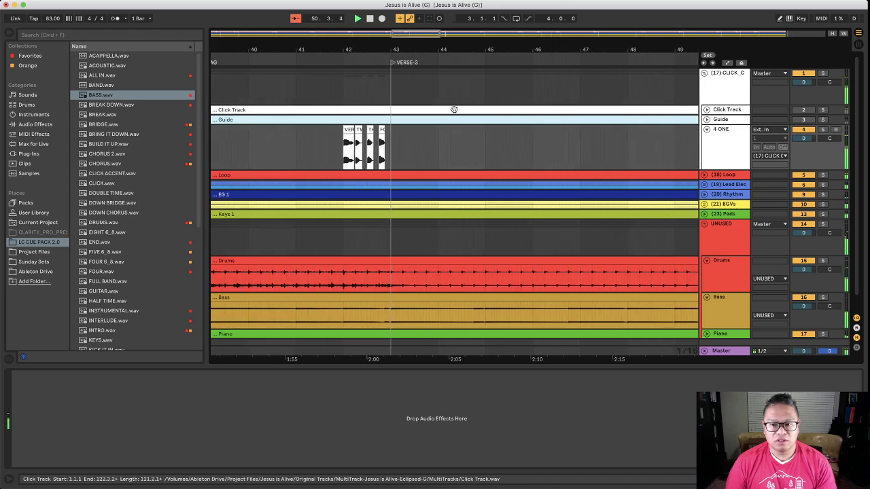
scroll(362, 87, left, 4)
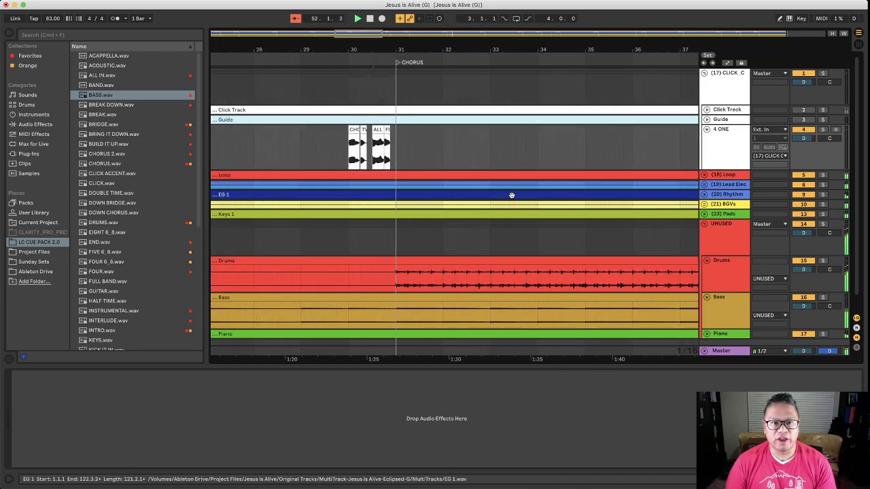
scroll(443, 237, left, 2)
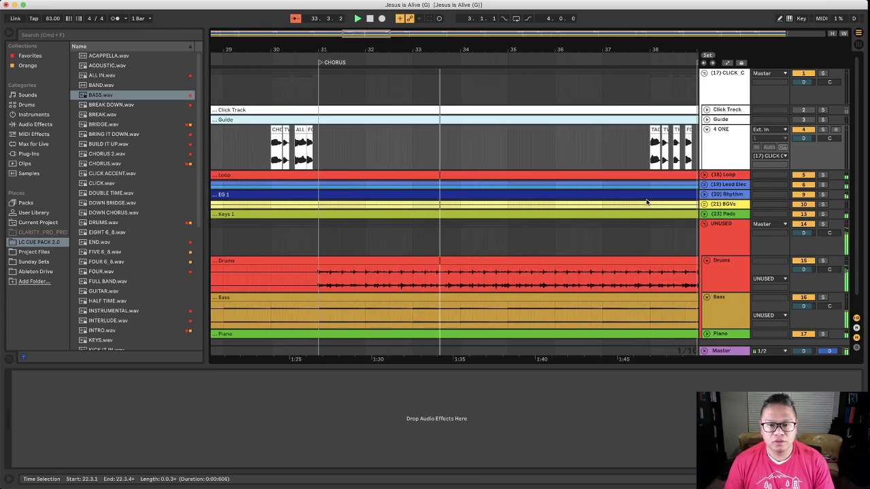
Step: Unfold the Pads track, the Lead Elec group with its EG 2 and EG 3 tracks, and the Loop track
click(705, 215)
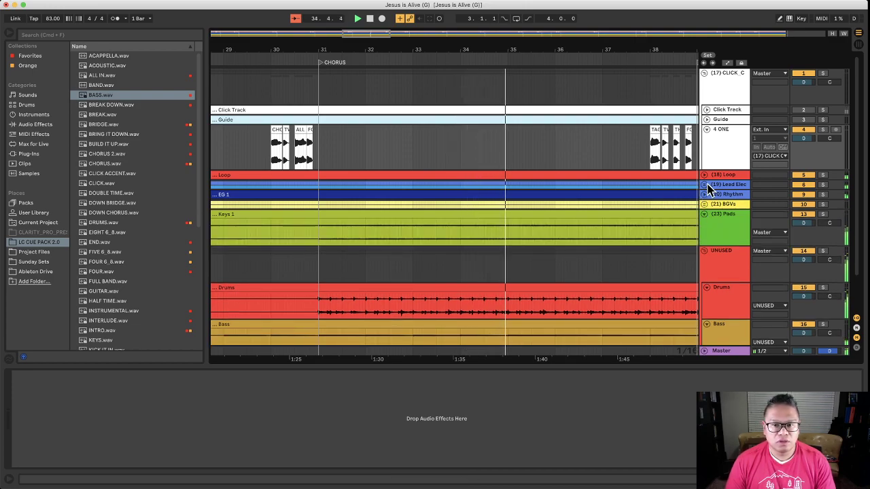
click(705, 185)
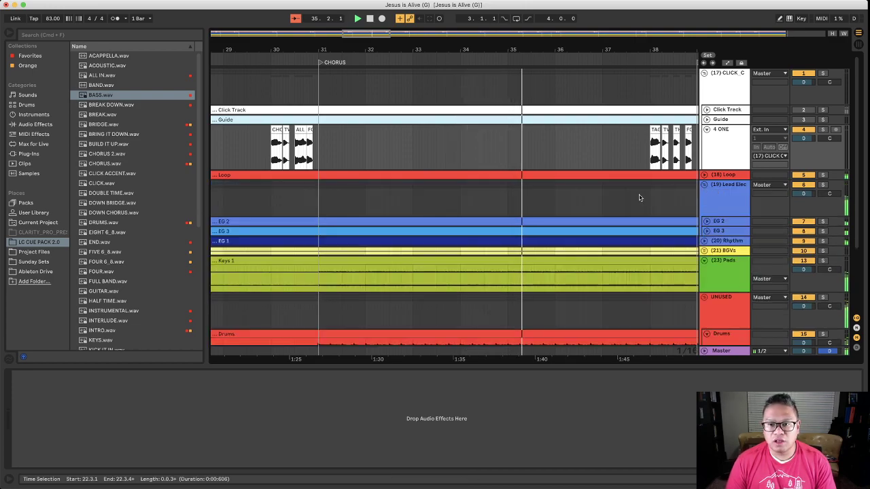
click(707, 228)
click(707, 260)
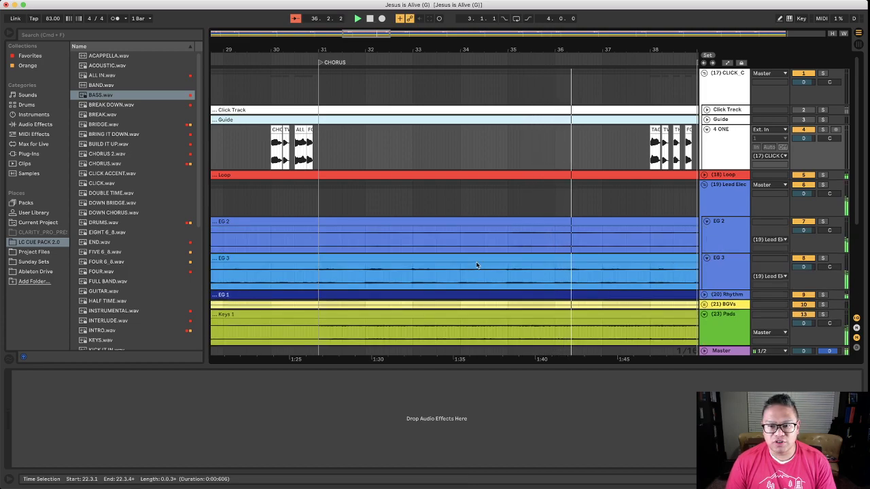
click(704, 175)
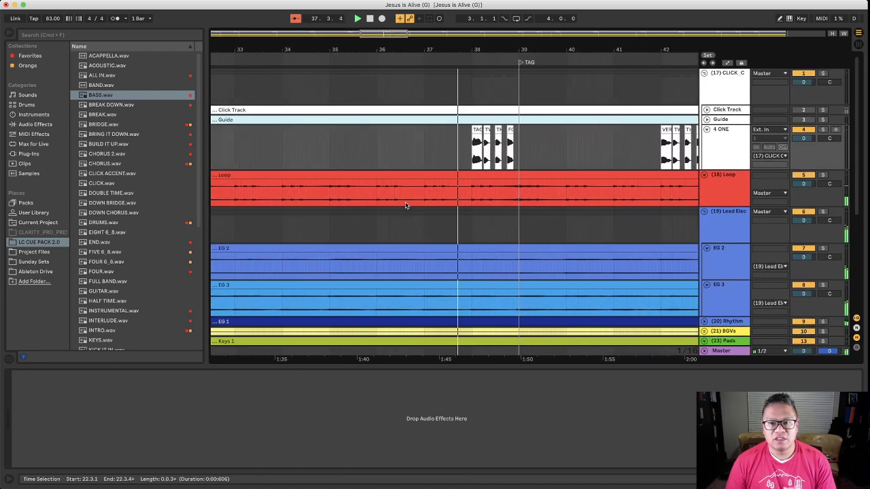
Step: Examine the loop, guitar, pad, drum and bass waveforms from the Tag through Verse-3 to the second Pre Chorus and Chorus
scroll(405, 205, down, 2)
scroll(477, 178, down, 3)
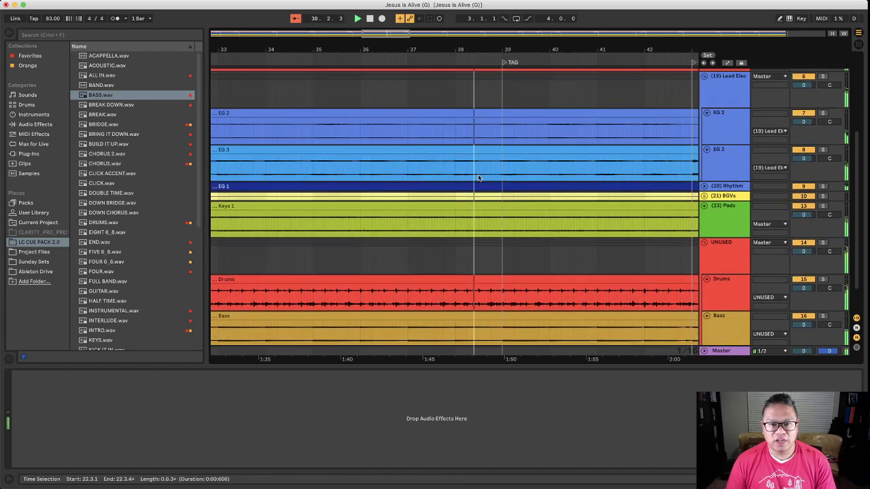
scroll(478, 178, down, 2)
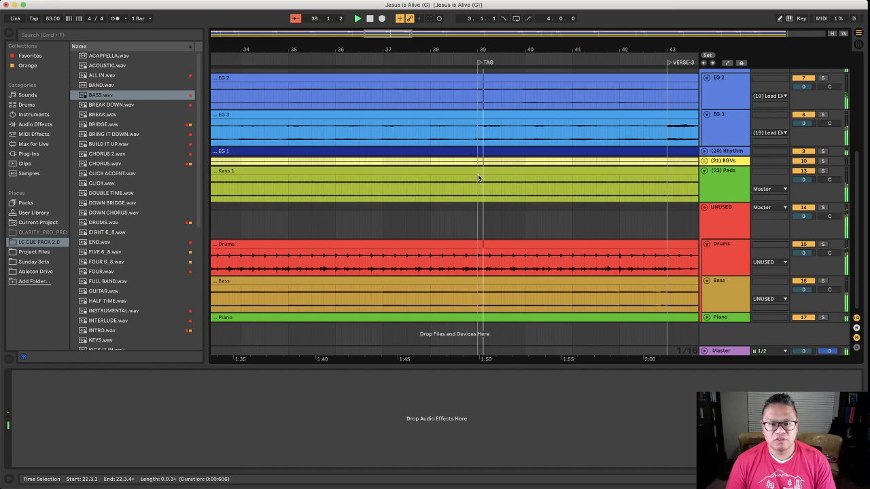
scroll(478, 178, up, 6)
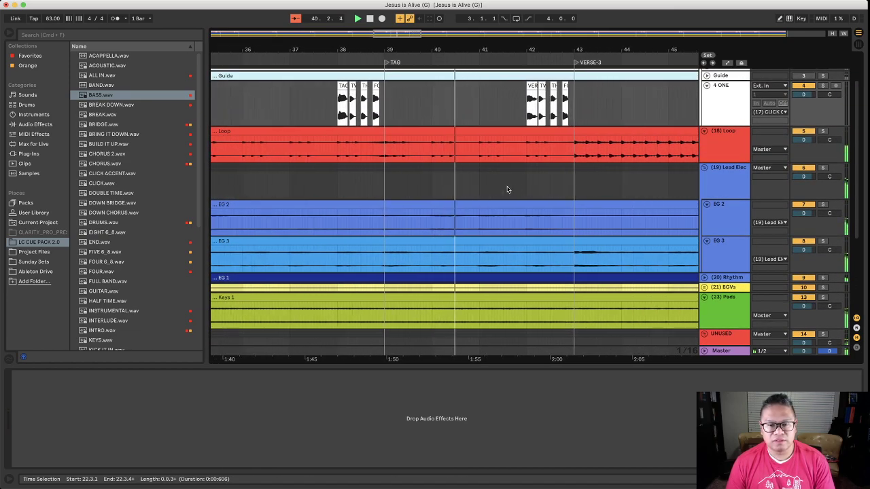
scroll(506, 189, down, 4)
scroll(508, 189, down, 2)
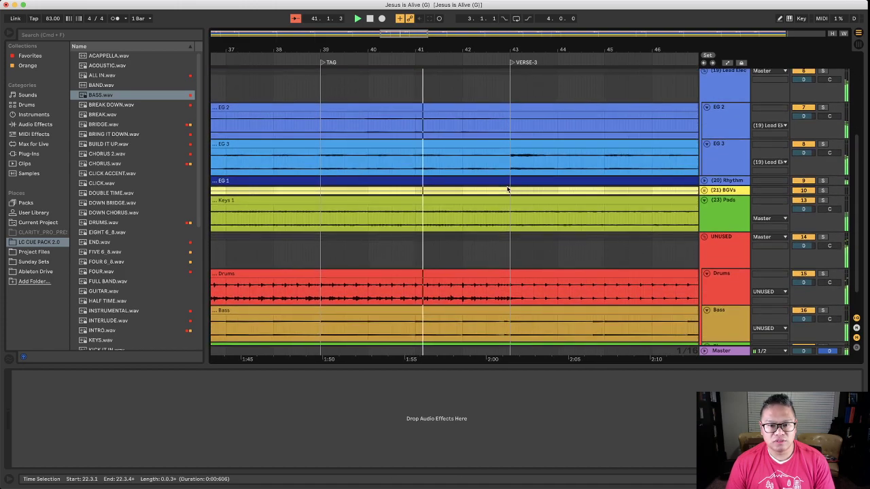
scroll(508, 188, up, 5)
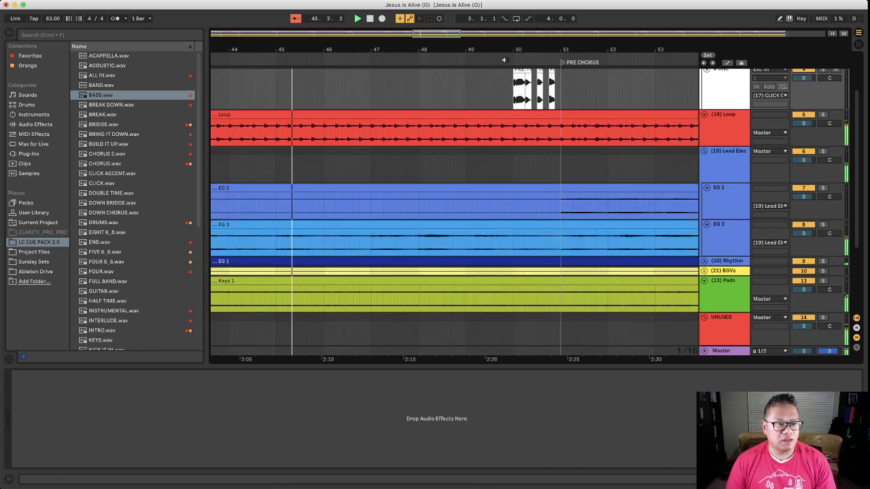
scroll(515, 120, down, 3)
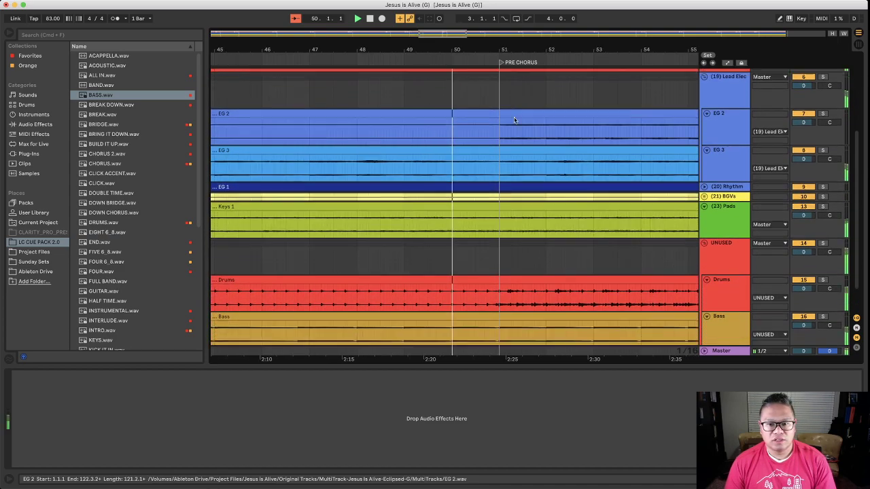
scroll(514, 120, up, 5)
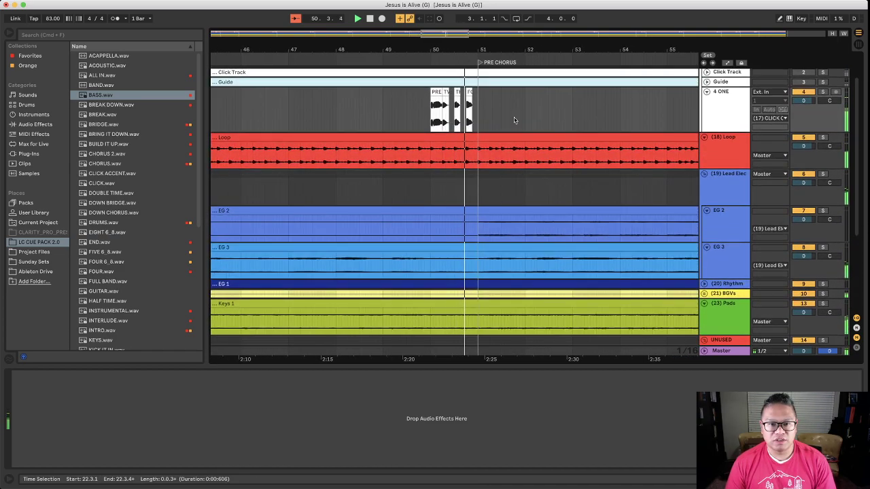
scroll(514, 120, down, 1)
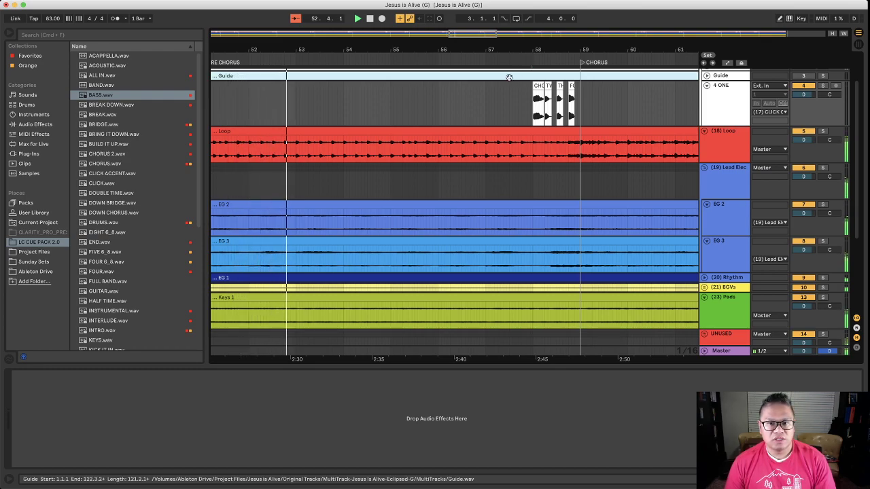
Step: Replace the THREE count clip before the bar 59 Chorus on the 4 ONE track with BUILD IT UP.wav
click(534, 112)
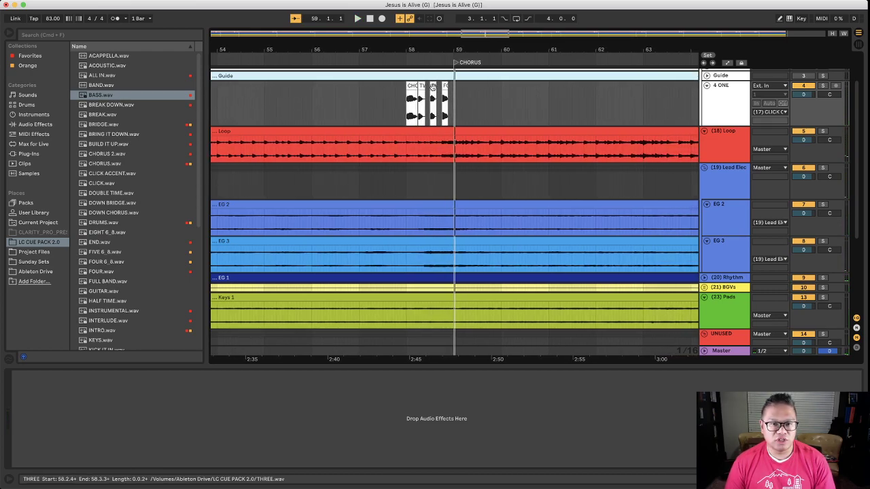
scroll(433, 96, left, 1)
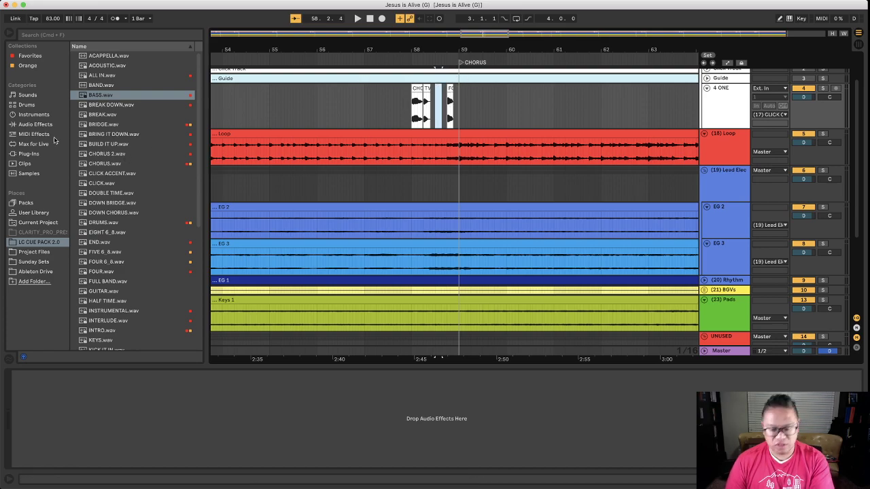
click(108, 137)
click(99, 145)
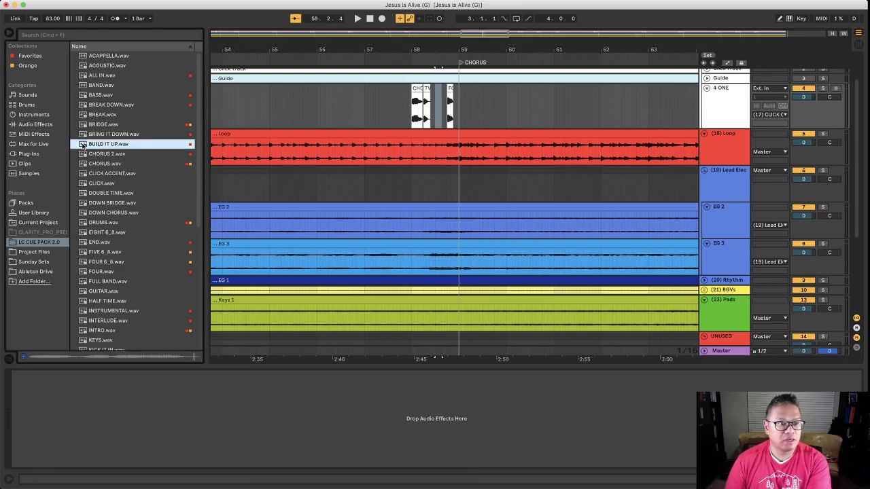
click(435, 119)
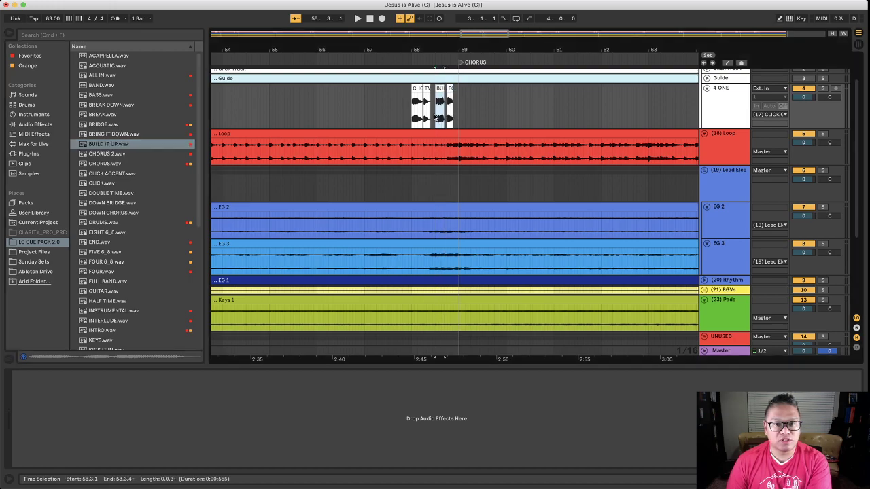
Step: Widen the arrangement's fixed grid to 1/4
click(130, 0)
mouse_move(109, 0)
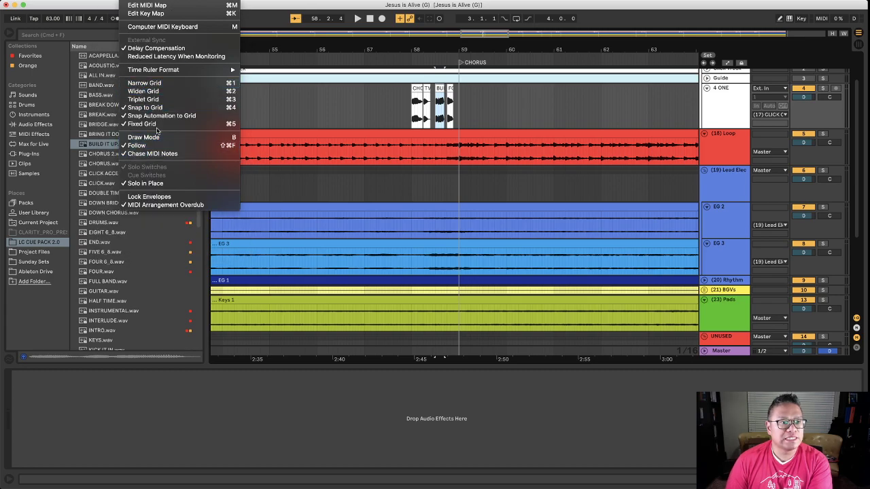
click(155, 91)
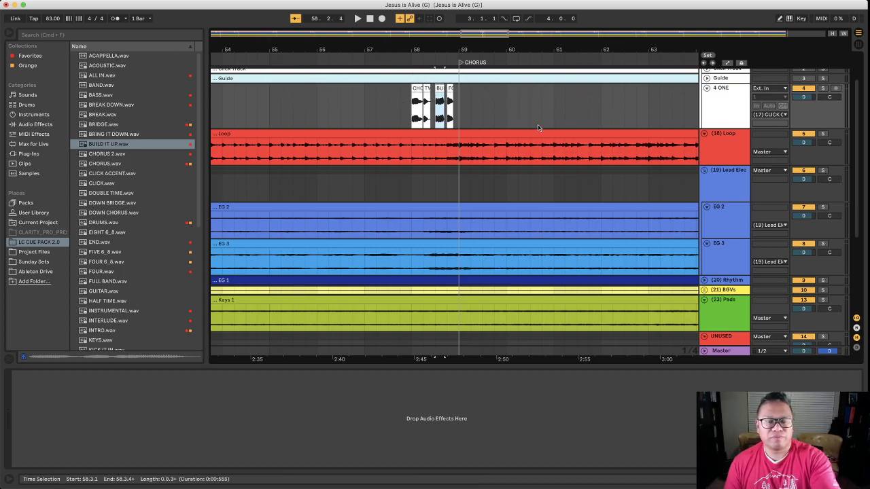
Step: Play the transition into the bar 59 Chorus and examine the loop, guitar, pad, drum and bass waveforms up to the Tag
key(space)
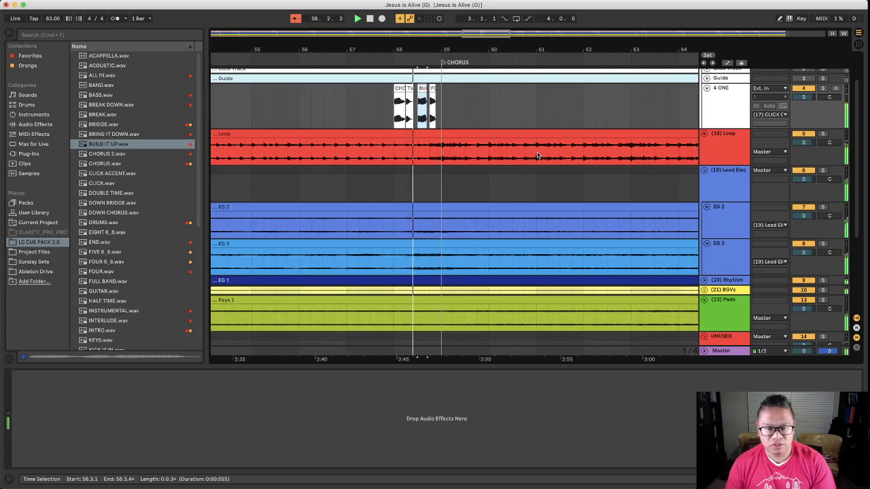
scroll(537, 155, right, 2)
scroll(547, 149, up, 1)
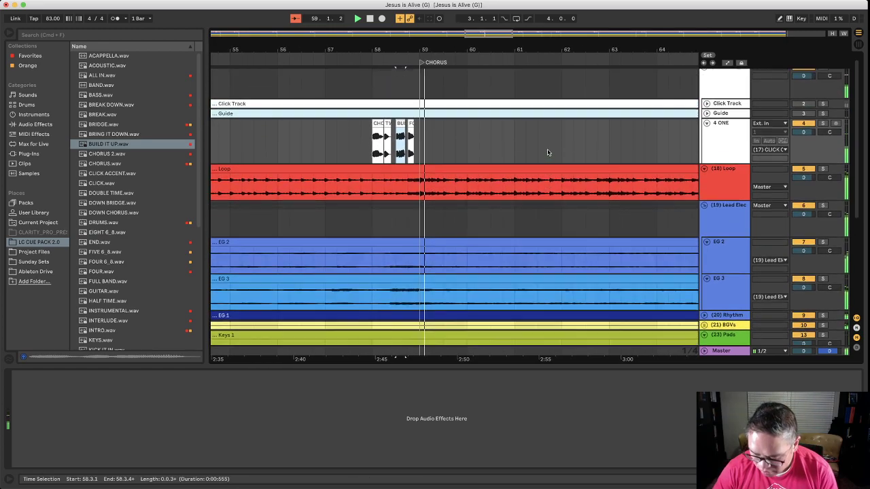
scroll(547, 150, down, 2)
click(547, 151)
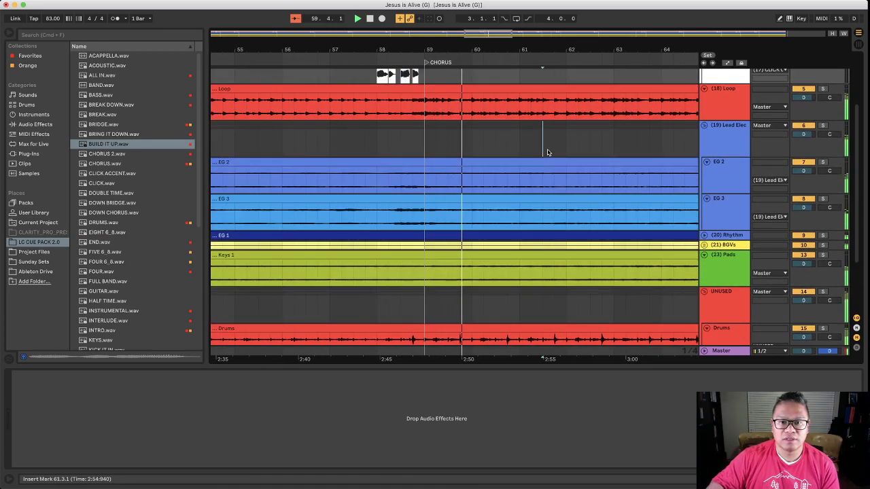
scroll(547, 152, up, 1)
click(547, 152)
scroll(547, 152, down, 2)
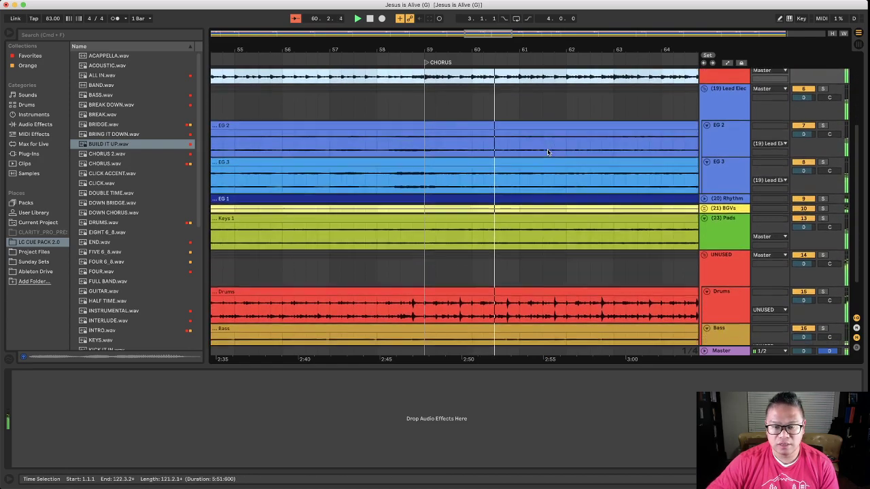
drag(543, 135, 529, 136)
scroll(527, 141, down, 1)
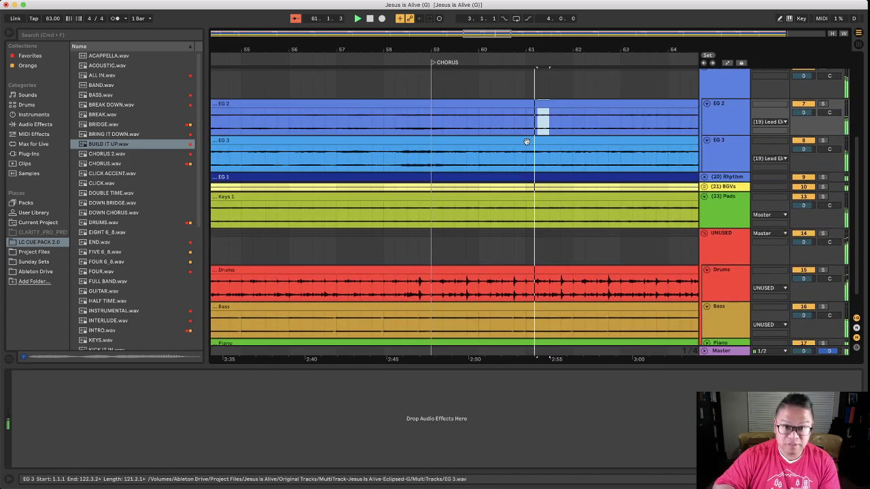
scroll(527, 142, up, 1)
scroll(527, 141, down, 1)
scroll(527, 142, right, 3)
scroll(527, 143, up, 3)
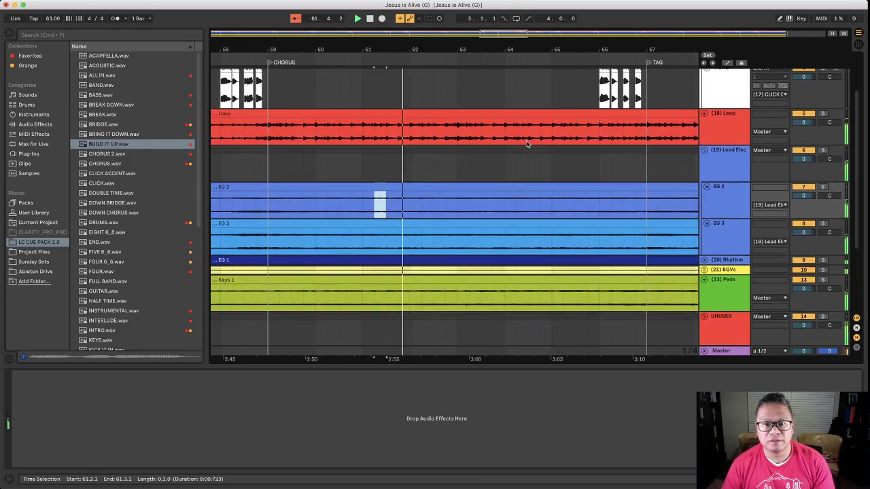
click(527, 158)
scroll(527, 158, up, 1)
scroll(526, 158, right, 1)
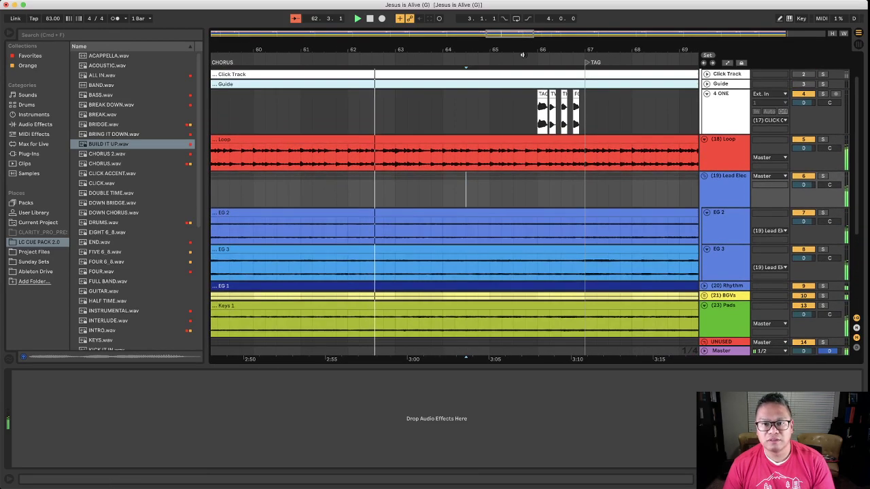
Step: Play on from just before the bar 67 Tag and delete the extra TAG locator at bar 73
click(529, 63)
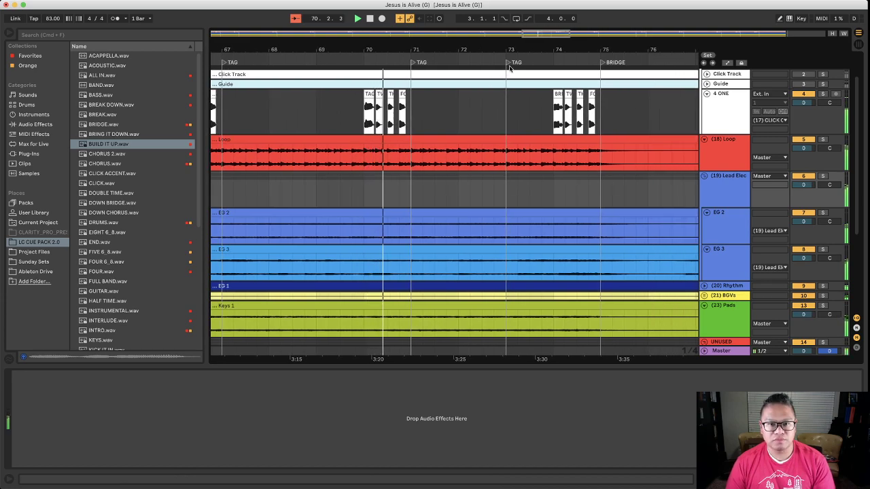
right_click(507, 65)
click(524, 68)
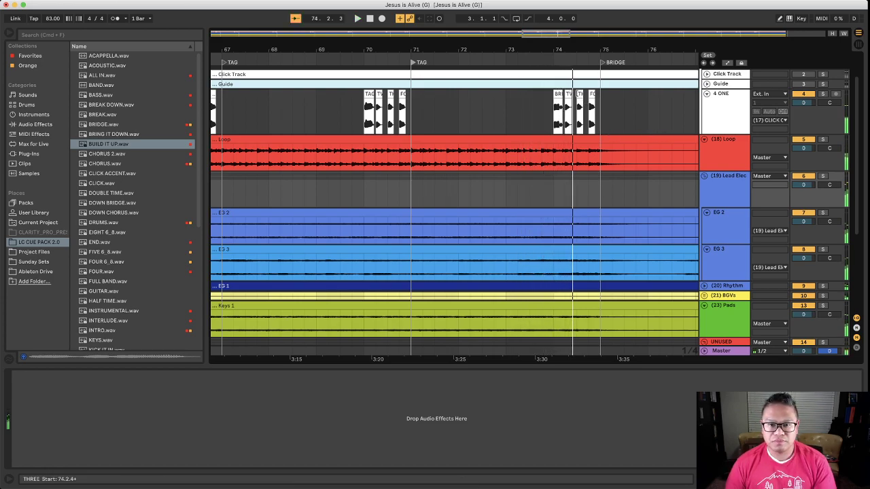
Step: Replace the THREE clip before the bar 75 Bridge with BRING IT DOWN.wav, keep FOUR at 74.4.1, and play the transition
click(578, 93)
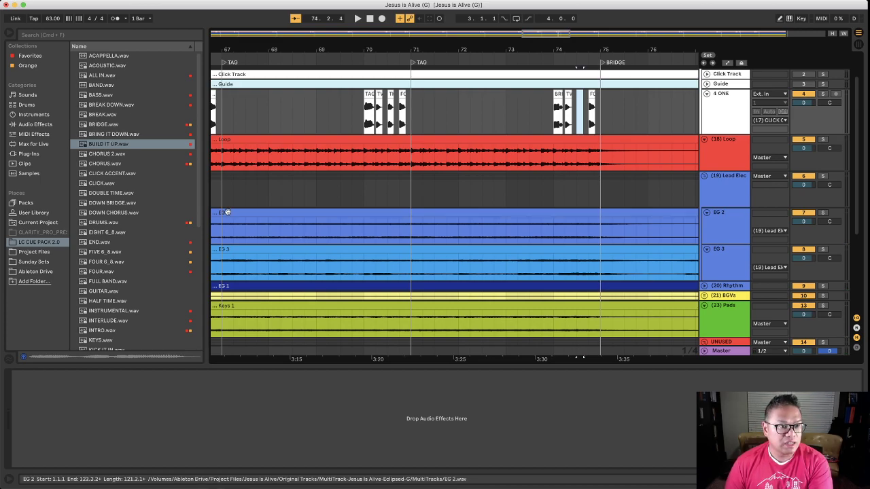
mouse_move(112, 134)
mouse_down()
mouse_move(645, 116)
mouse_move(576, 121)
mouse_up()
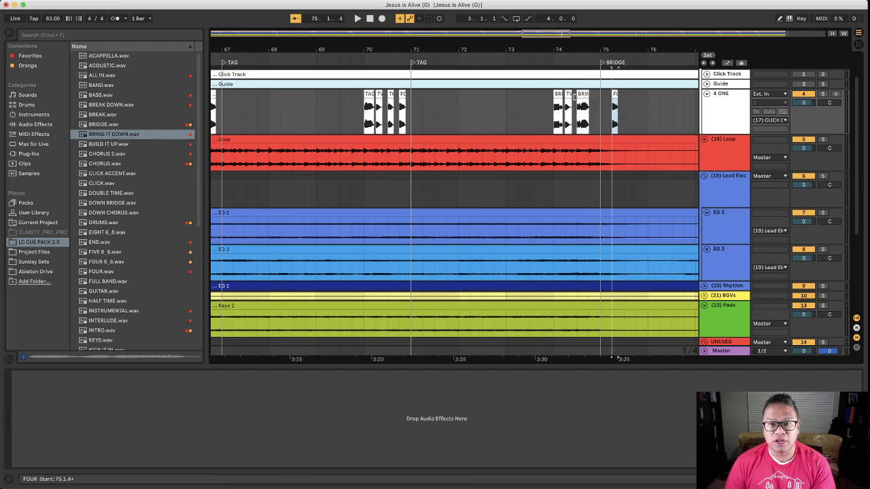
click(593, 98)
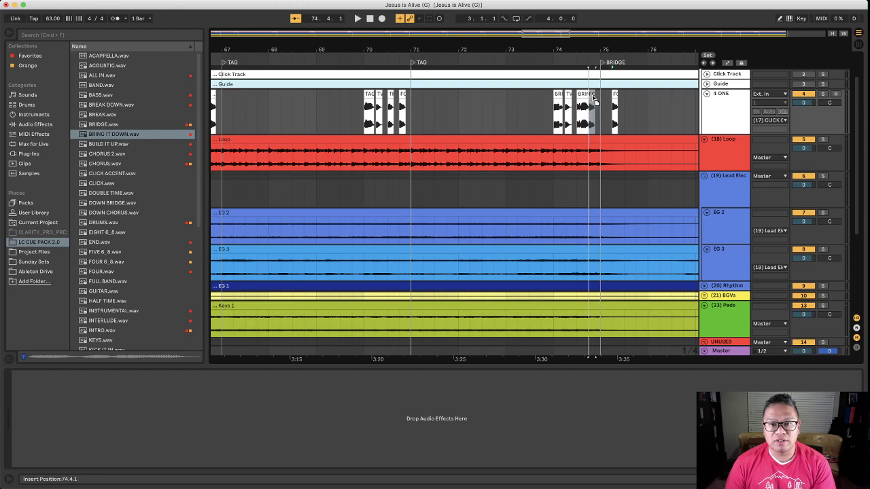
click(562, 69)
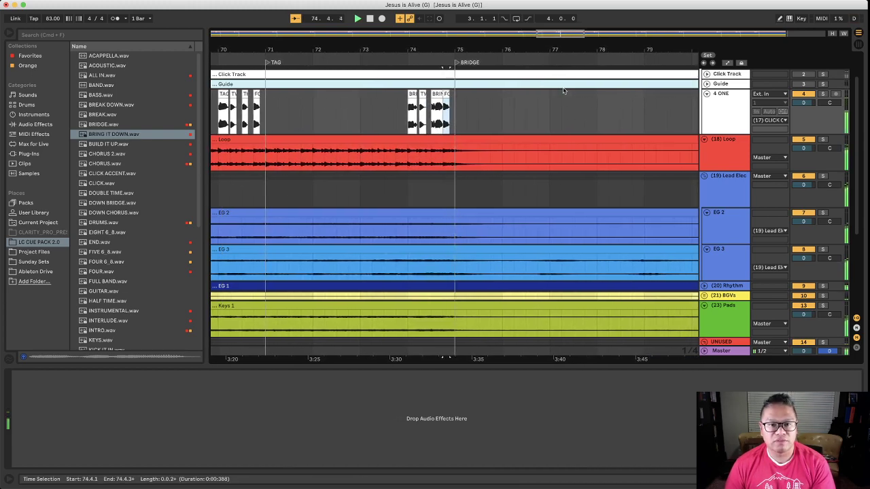
click(443, 102)
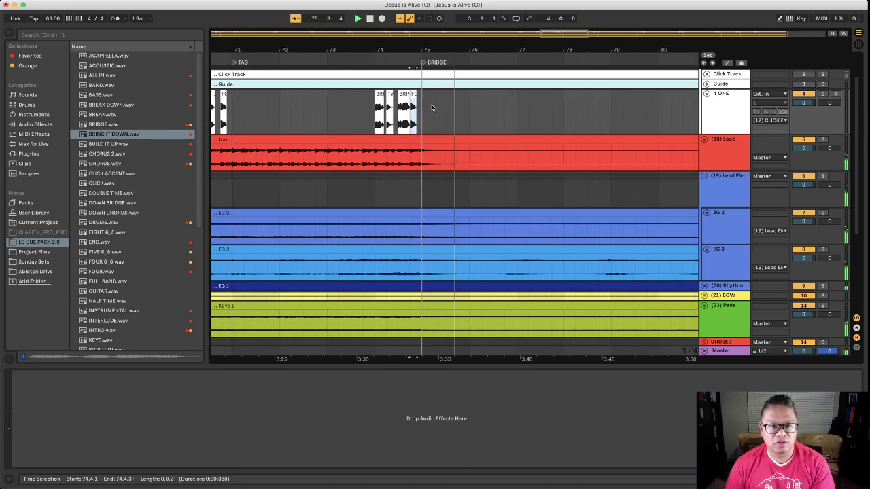
Step: Swap the BRING IT DOWN clip before the bar 75 Bridge for BREAK DOWN.wav, return FOUR to 74.4.1, and play the transition
click(405, 101)
key(Delete)
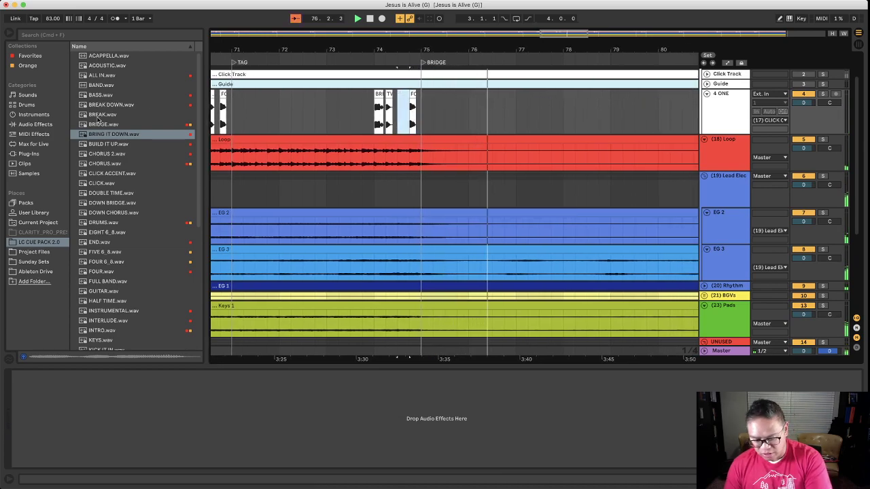
drag(86, 106, 458, 96)
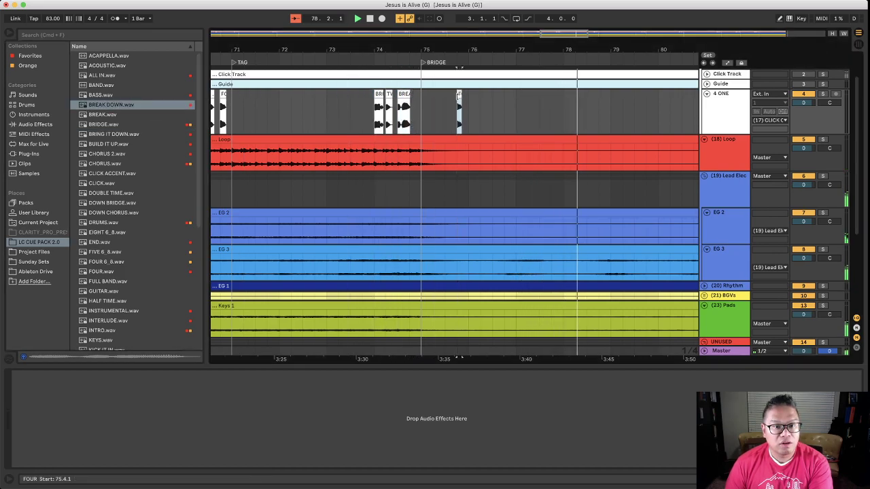
click(417, 100)
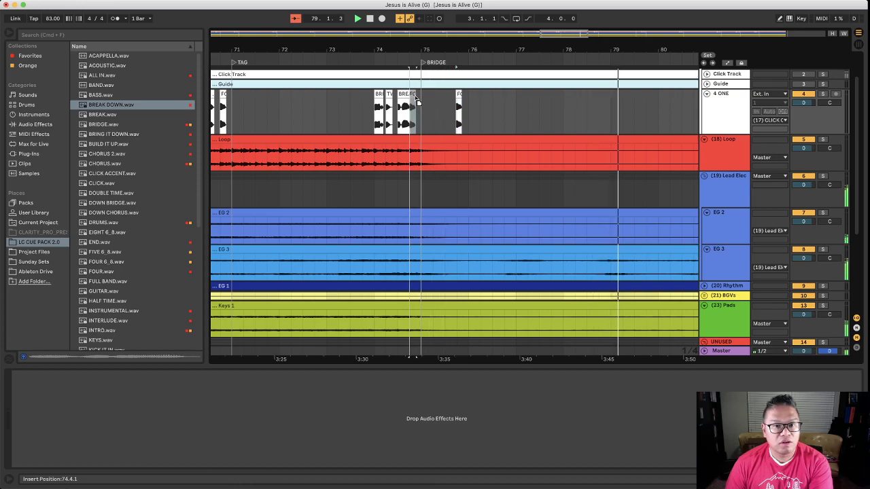
drag(459, 102, 412, 102)
click(364, 58)
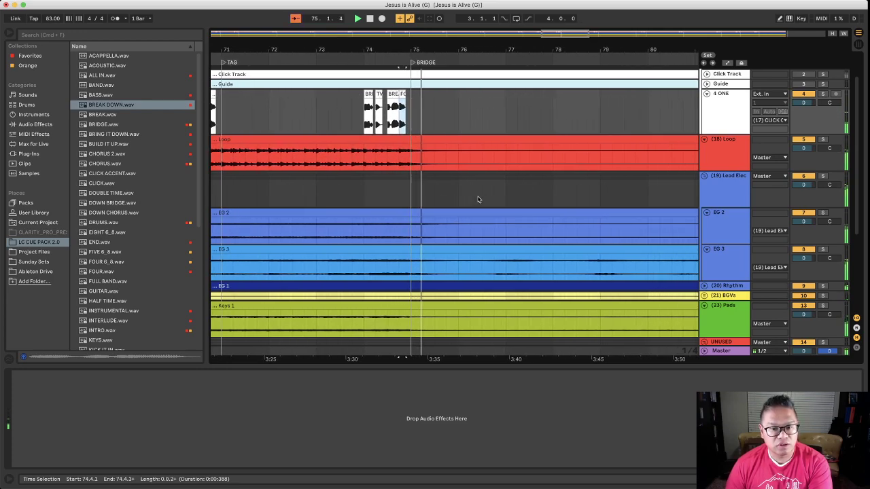
Step: Replace the DRUMS cue clip before the bar 83 Bridge on the 4 ONE track with ALL IN.wav at 82.3.1
scroll(477, 199, down, 5)
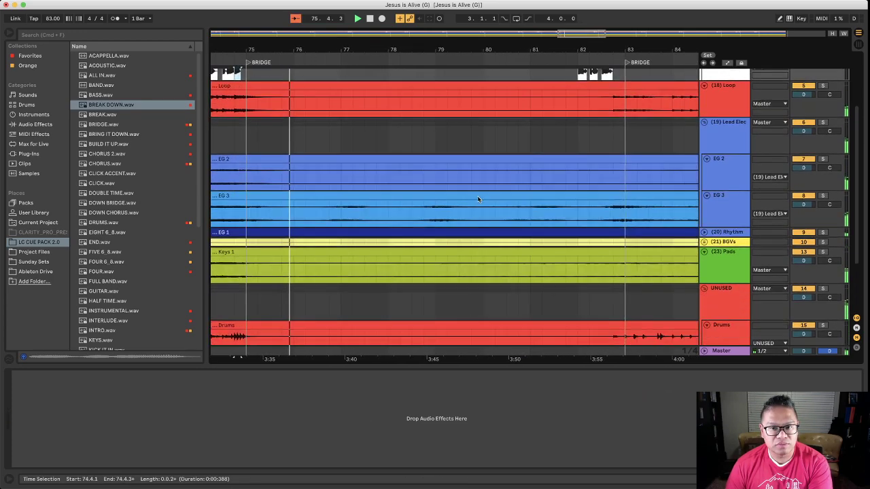
scroll(478, 199, up, 5)
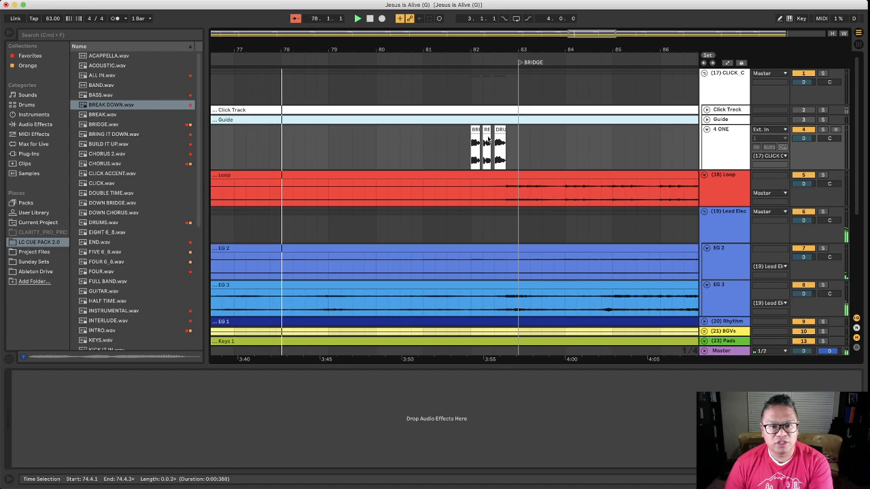
click(488, 139)
scroll(519, 186, down, 3)
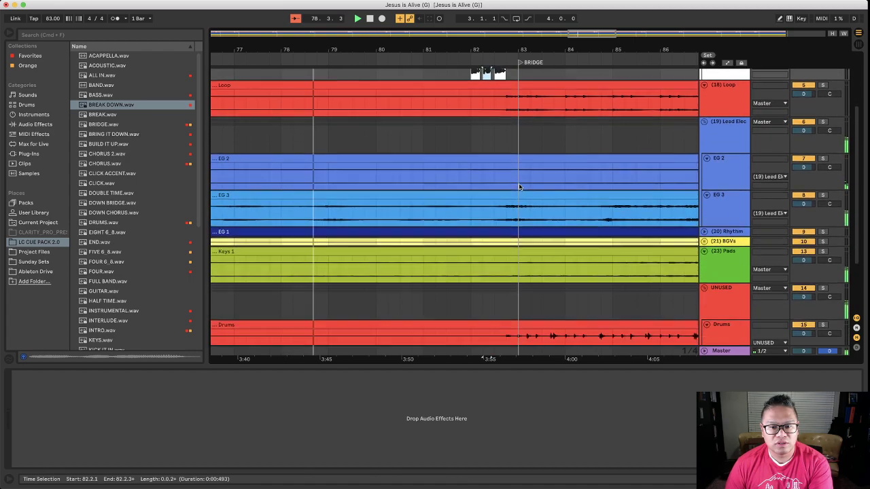
scroll(520, 186, up, 3)
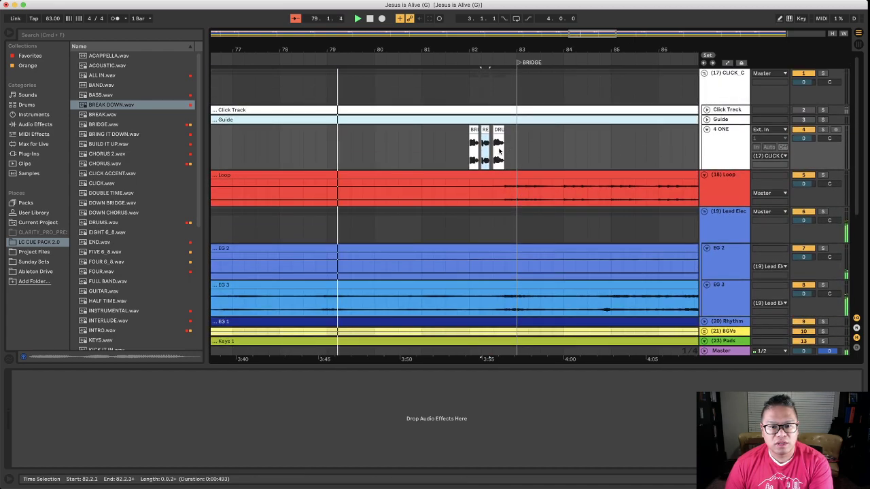
click(498, 138)
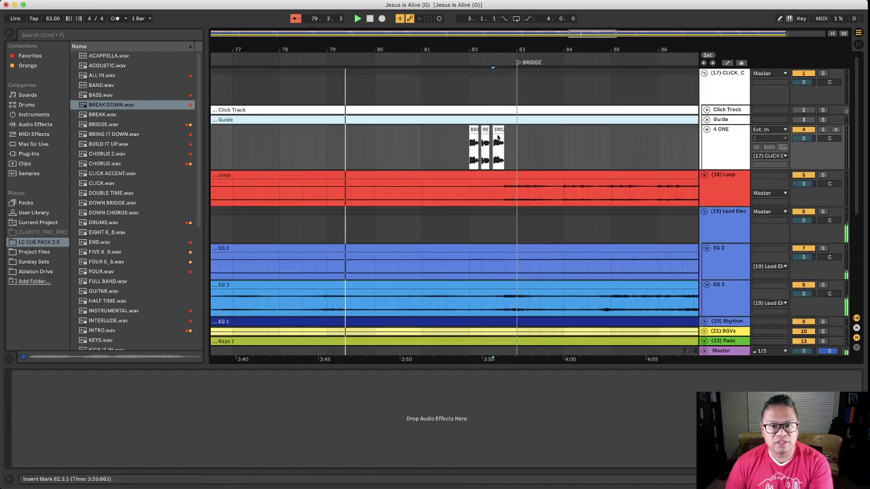
key(Delete)
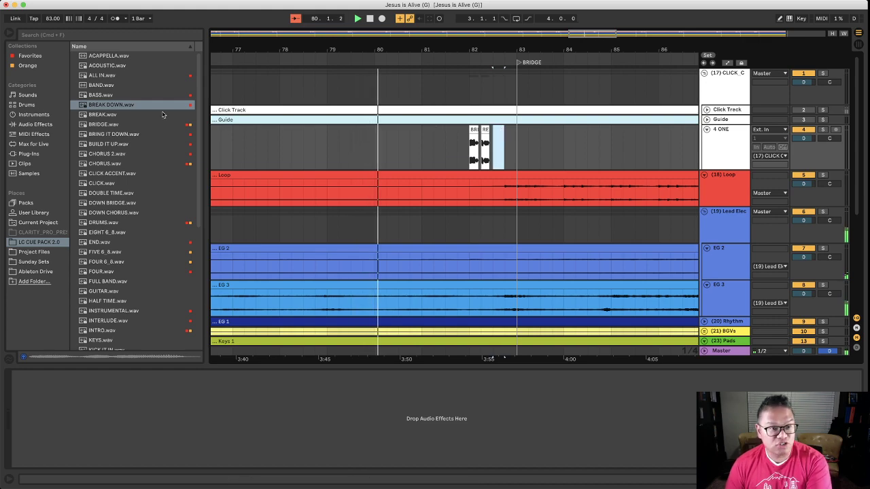
drag(102, 76, 500, 141)
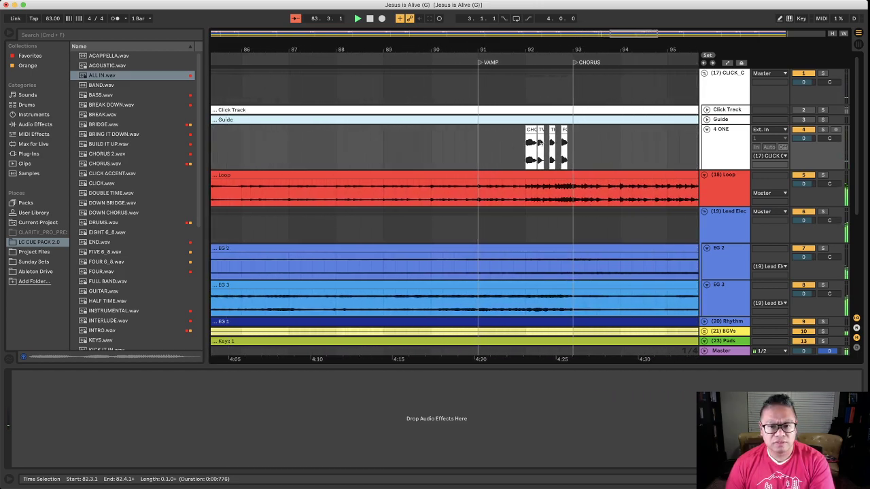
Step: Try replacing the THREE clip before the bar 93 Chorus with BUILD IT UP.wav and play the transition
scroll(534, 140, down, 2)
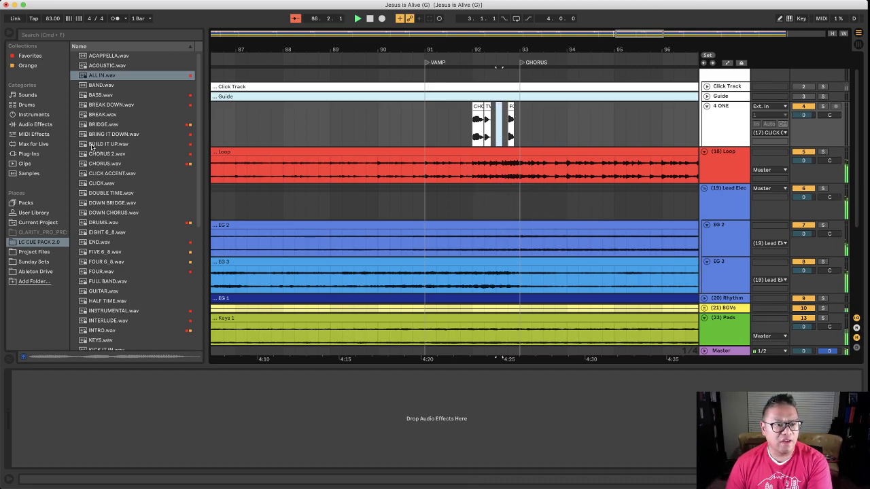
drag(93, 146, 496, 129)
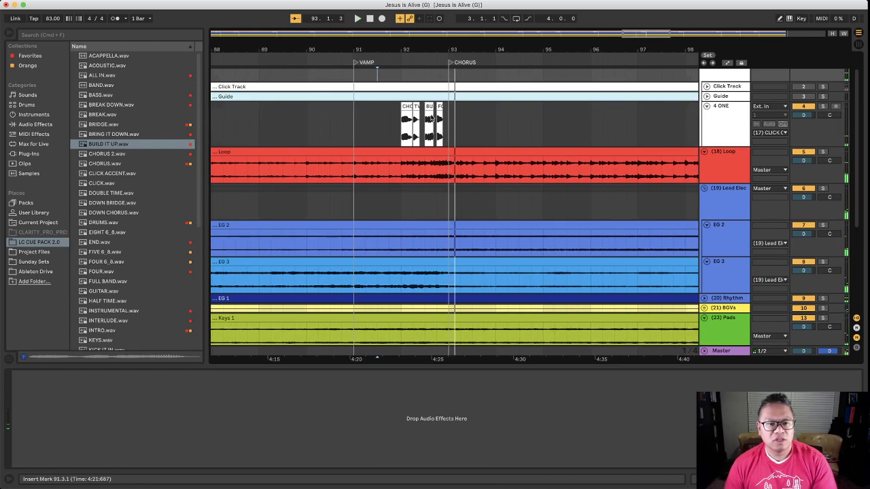
click(309, 60)
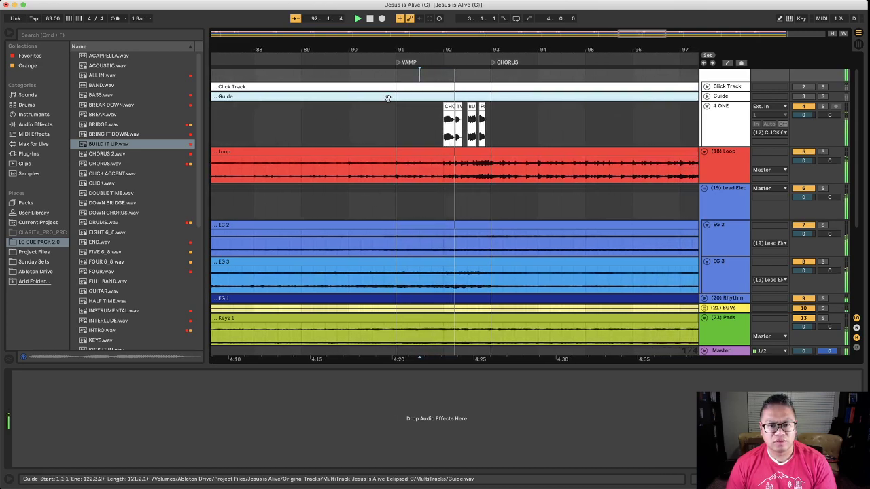
Step: Restore the THREE clip before the bar 93 Chorus, place BUILD IT UP.wav one beat ahead of the CHORUS cue, and play it back
key(space)
drag(469, 108, 436, 113)
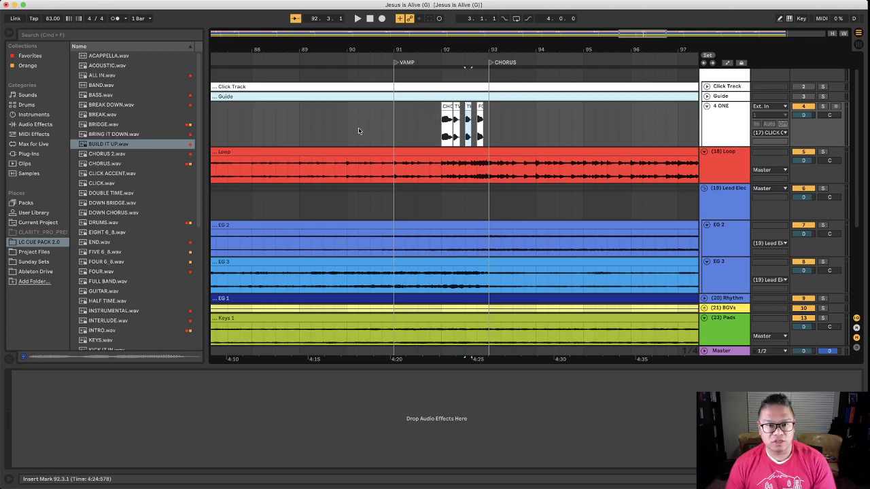
drag(90, 148, 432, 133)
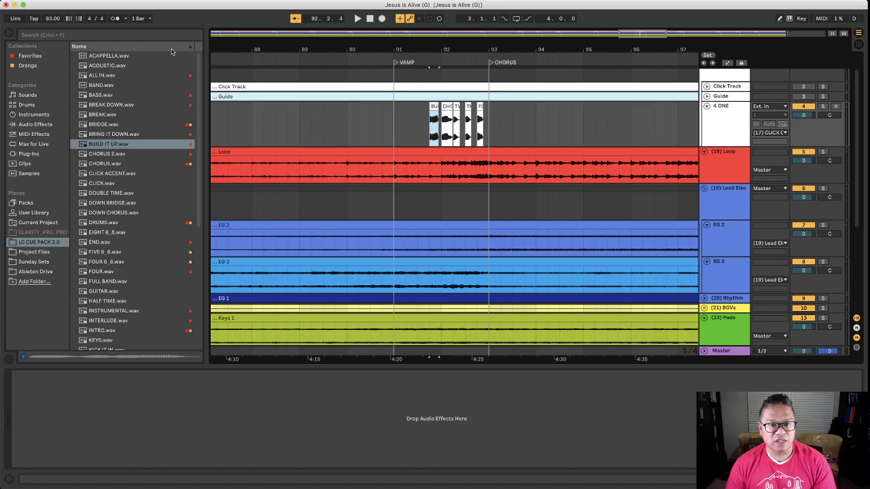
click(334, 75)
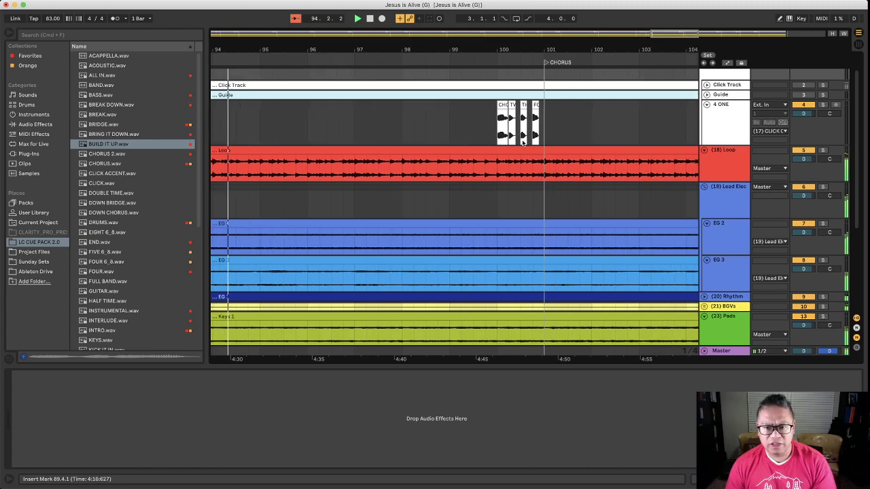
Step: Play the transitions into both TAG sections and the ENDING to check their cues against the drums and other tracks
scroll(522, 142, right, 10)
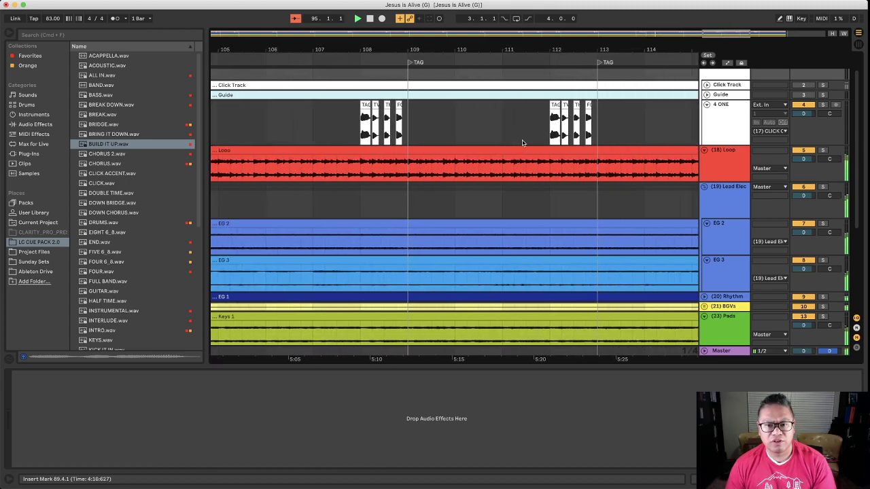
scroll(522, 142, right, 3)
scroll(522, 142, down, 5)
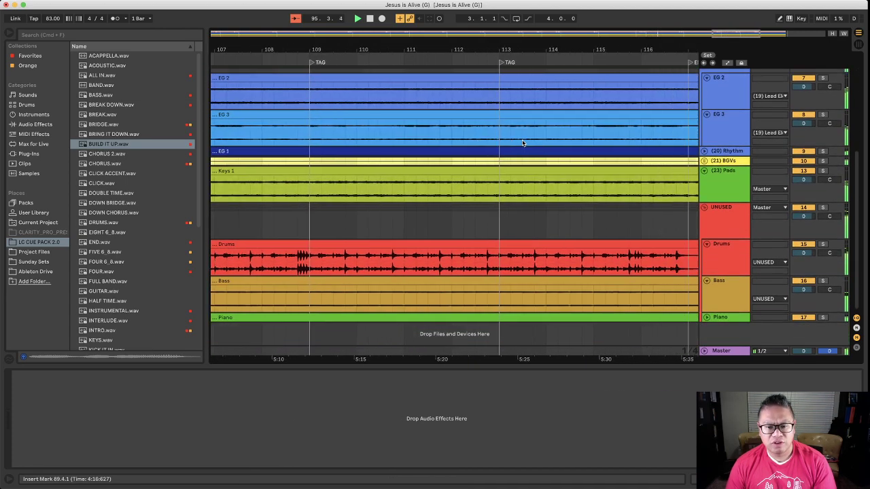
scroll(522, 143, left, 7)
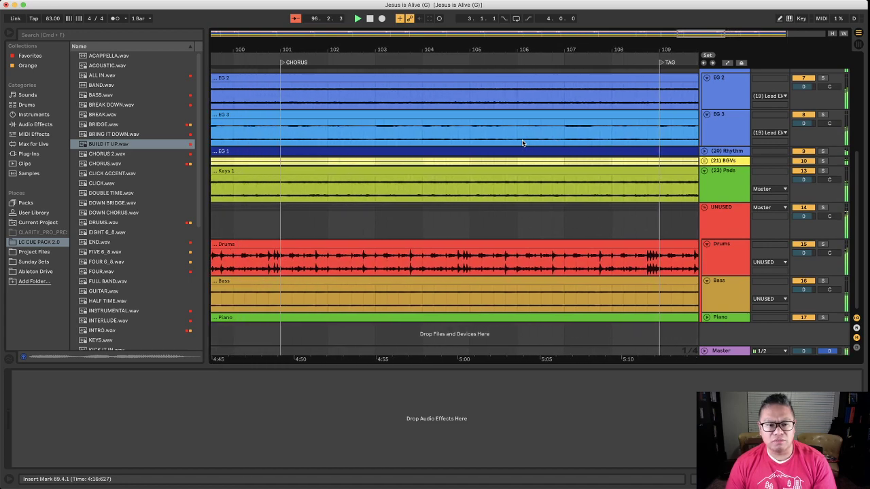
scroll(522, 142, right, 1)
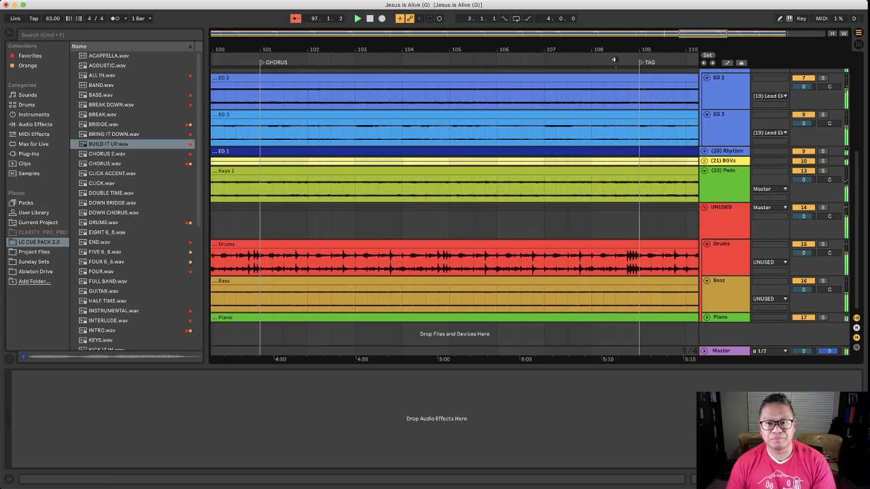
scroll(546, 140, up, 8)
scroll(545, 139, right, 4)
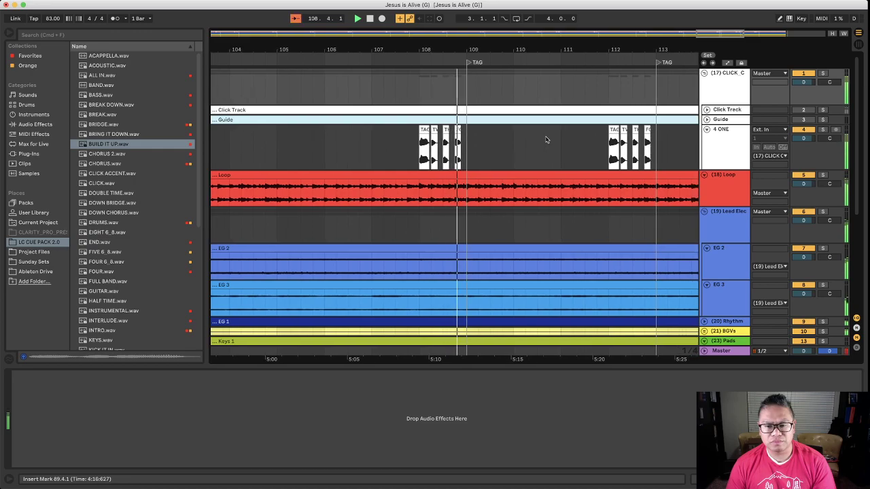
click(604, 62)
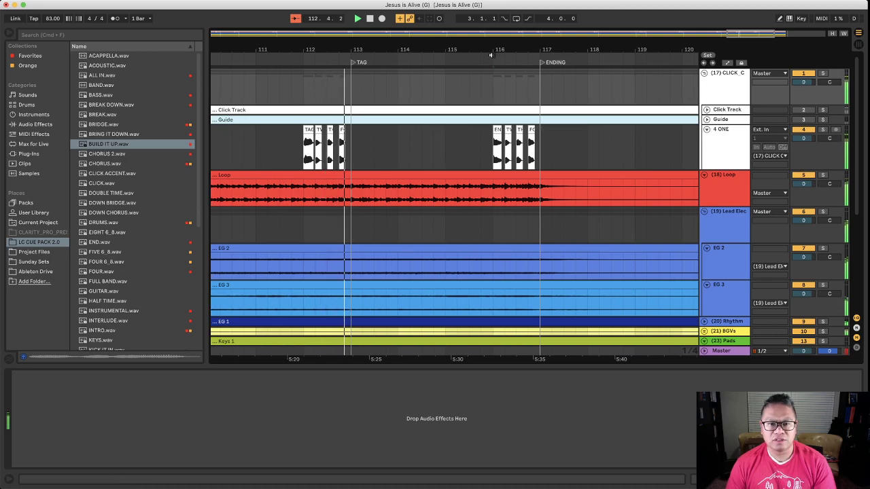
click(491, 56)
scroll(397, 118, down, 5)
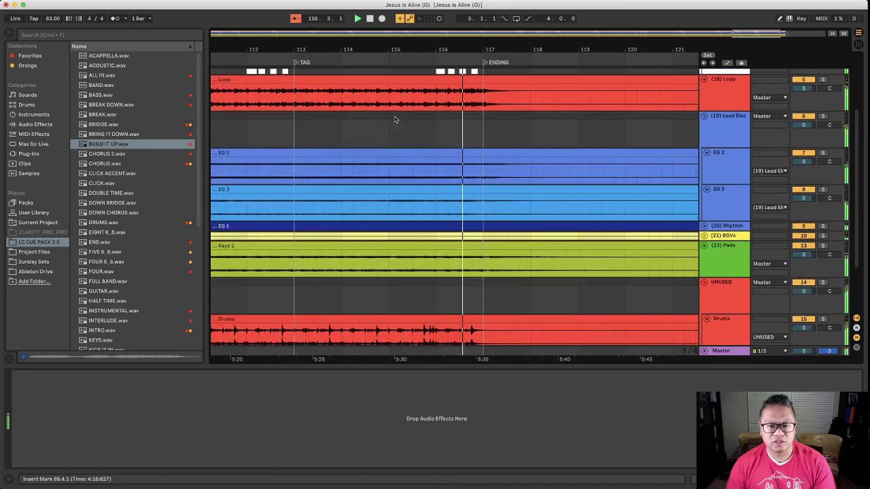
scroll(394, 118, up, 3)
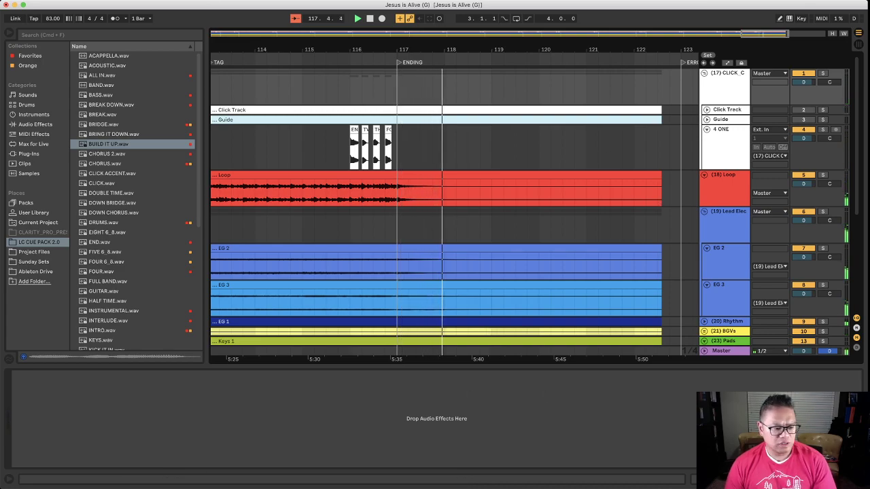
Step: Switch to the web browser and open the January 26, 2020 Sunday Gatherings plan in PCO to check the song order
key(super+Tab)
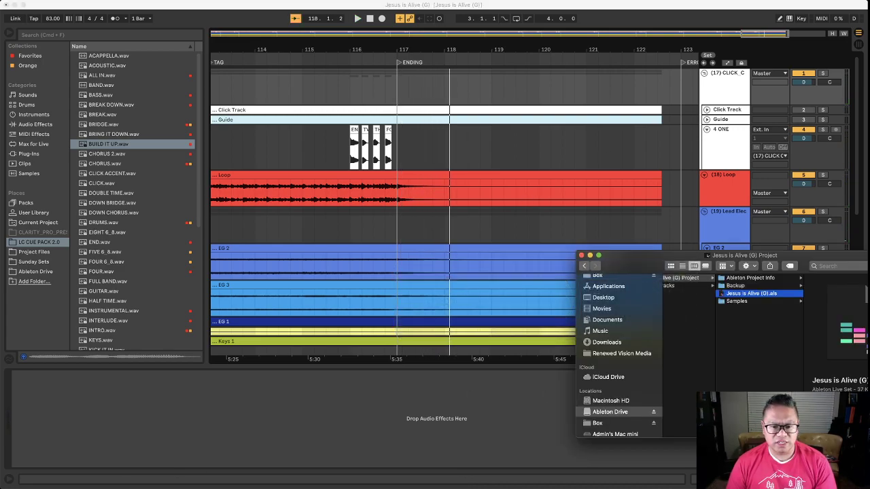
key(super+Tab)
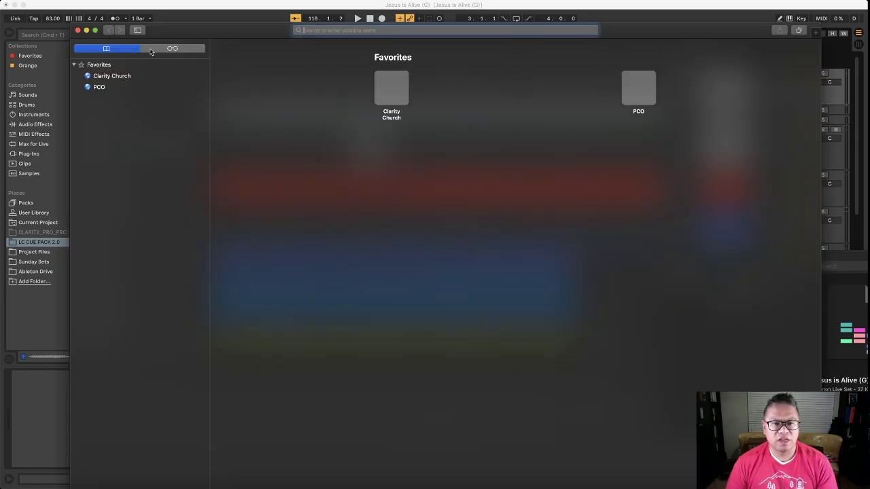
click(632, 97)
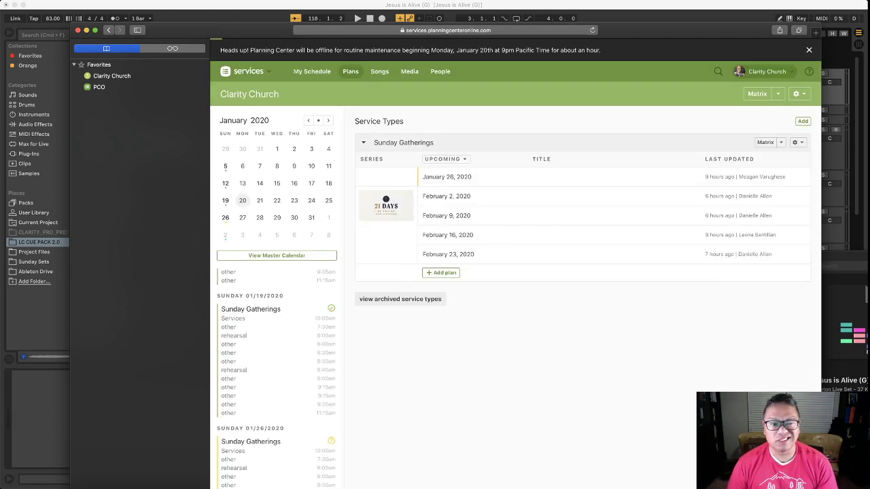
click(429, 184)
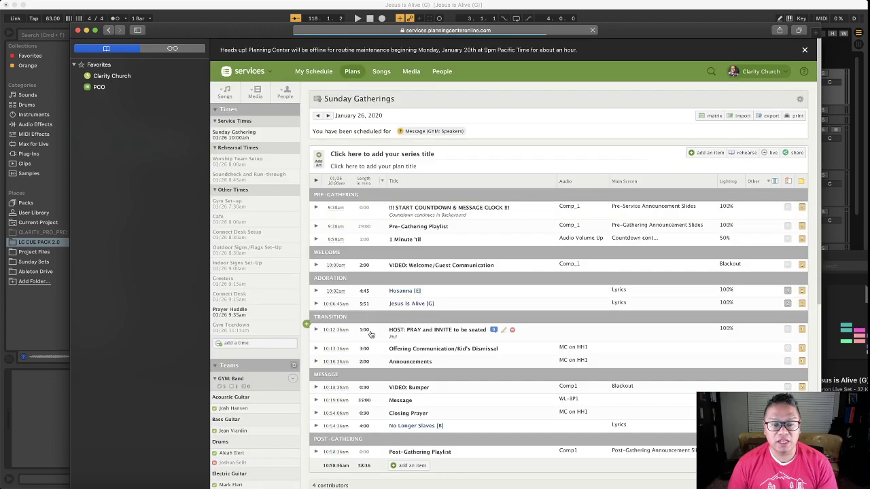
key(super+Tab)
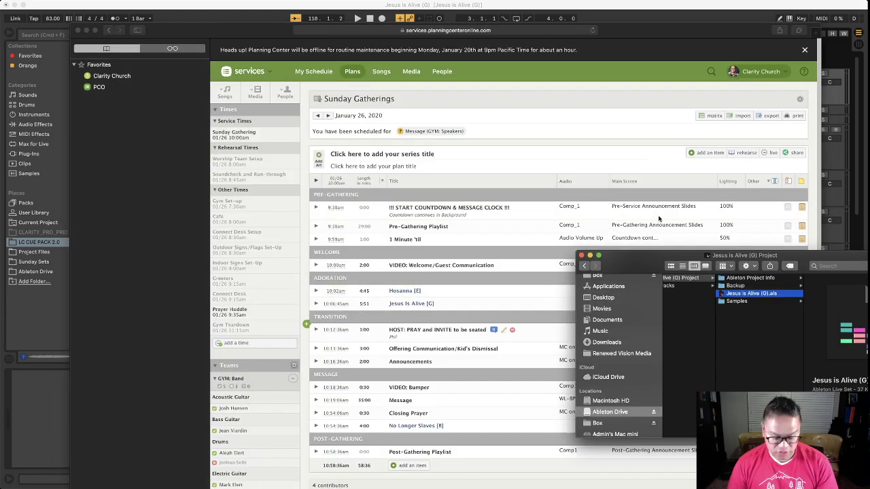
Step: Return to the Ableton Live arrangement and delete the ERROR locator at bar 123
scroll(412, 102, right, 5)
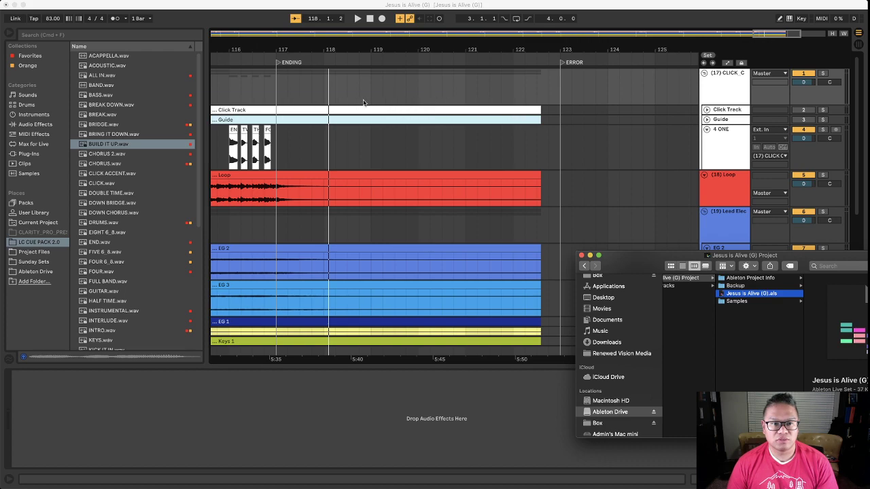
scroll(476, 122, left, 2)
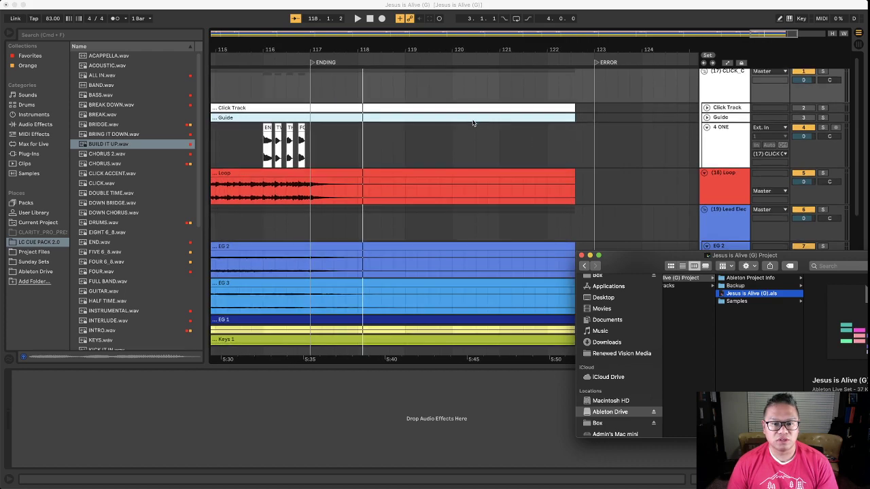
right_click(596, 64)
click(602, 69)
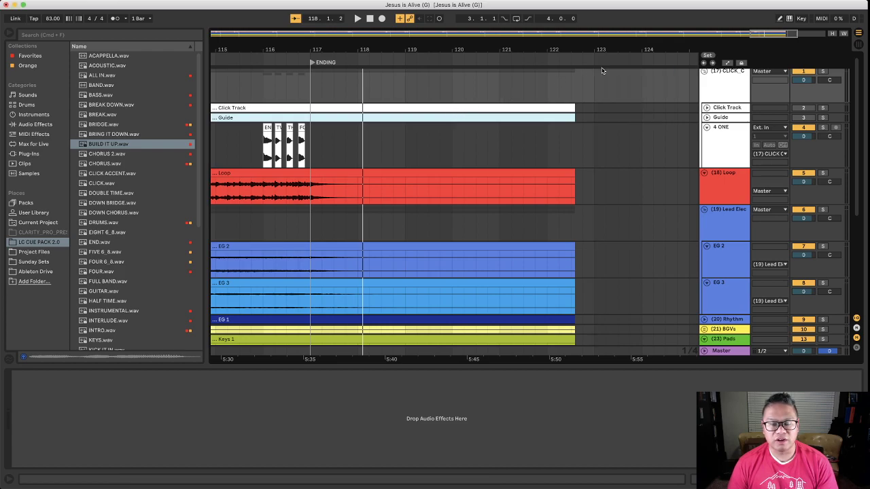
Step: Examine the end of the song around the bar 117 ENDING locator across the cue, guitar, keys and drum tracks
scroll(558, 138, down, 3)
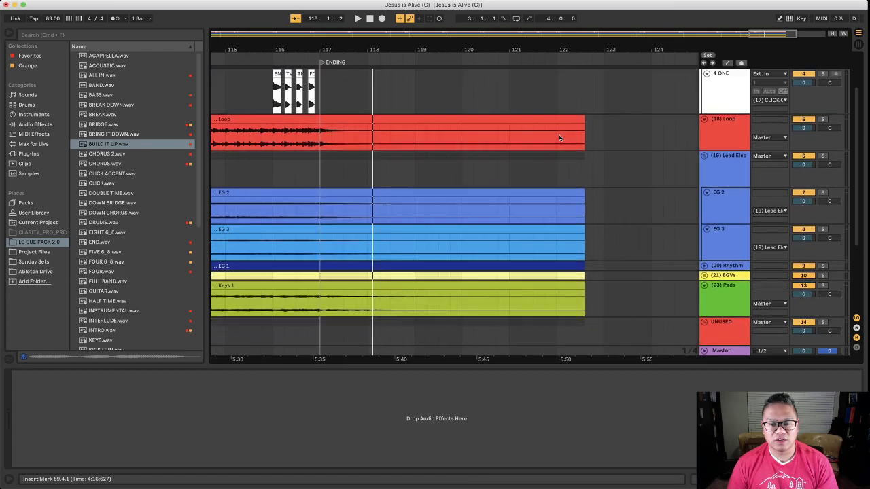
scroll(558, 138, up, 3)
scroll(559, 138, right, 1)
scroll(559, 138, left, 3)
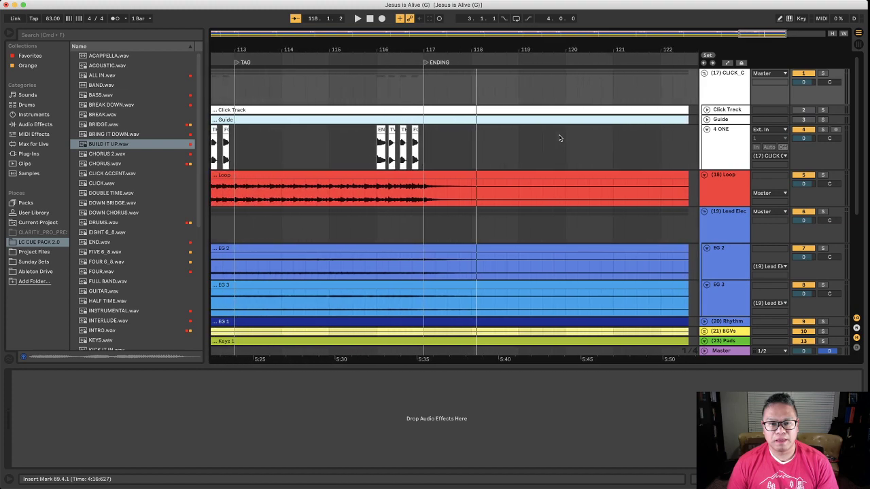
scroll(559, 138, right, 2)
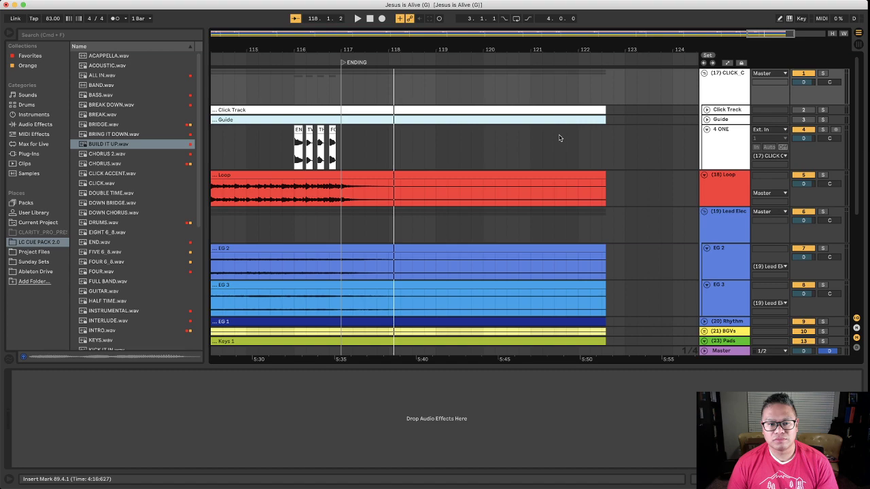
scroll(559, 138, left, 4)
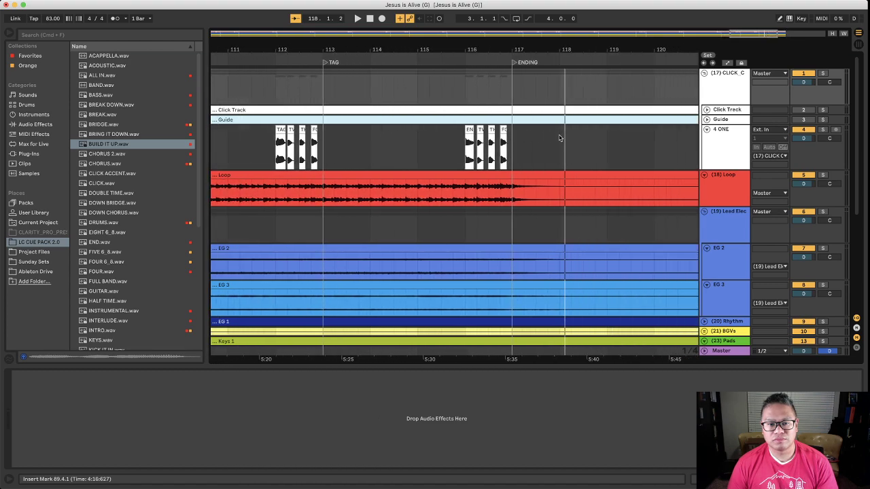
scroll(559, 138, right, 1)
scroll(559, 138, right, 3)
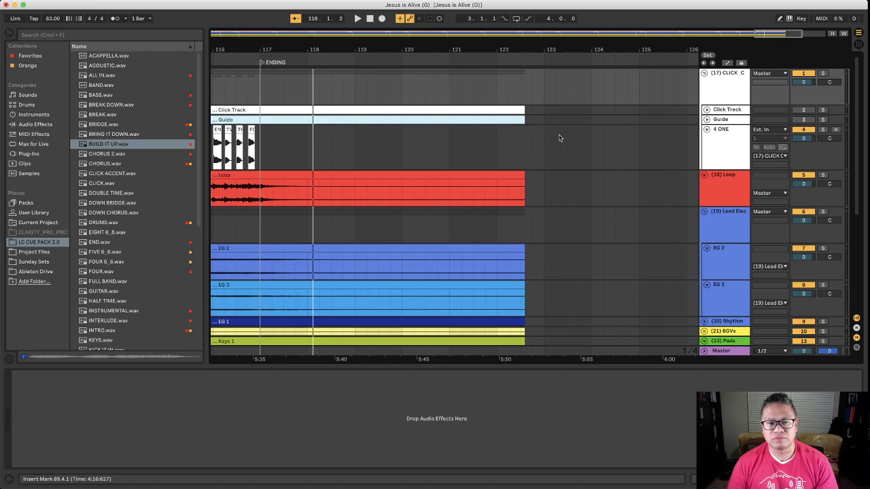
scroll(558, 138, left, 1)
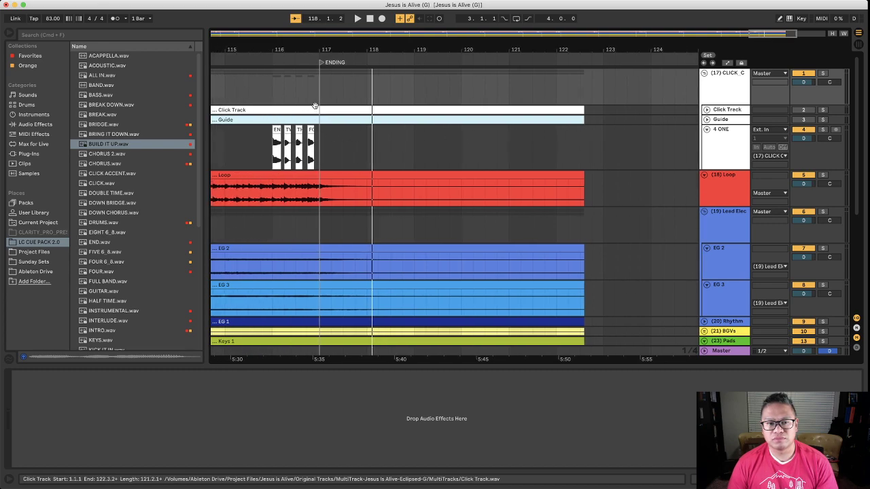
scroll(606, 162, down, 5)
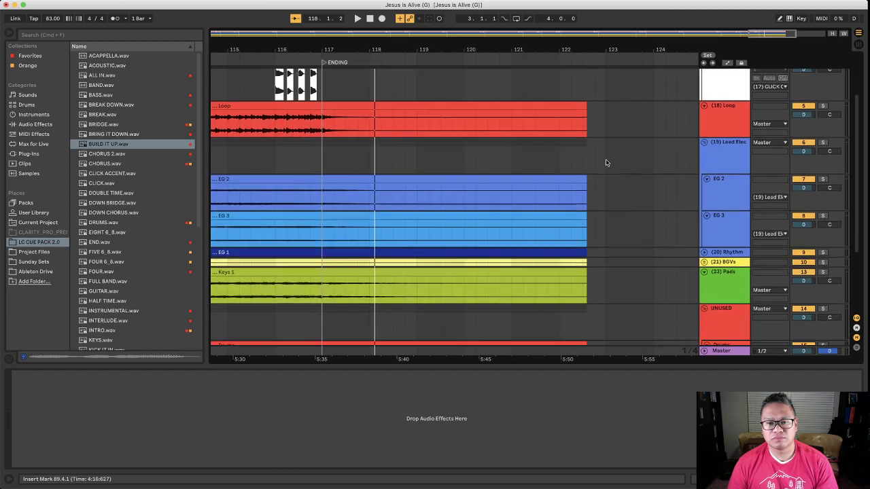
scroll(606, 163, left, 2)
scroll(606, 163, right, 1)
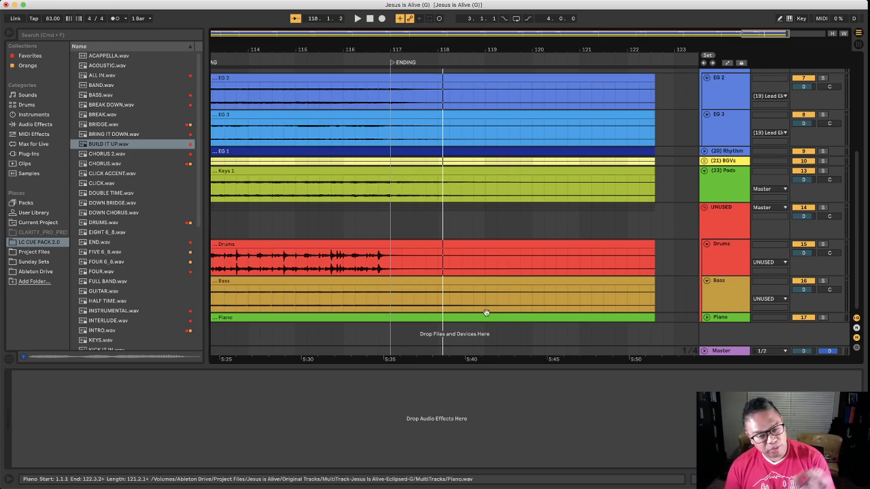
Step: Go back to the start of the song and collapse the Loop, Lead Elec and CLICK_C tracks
key(Left)
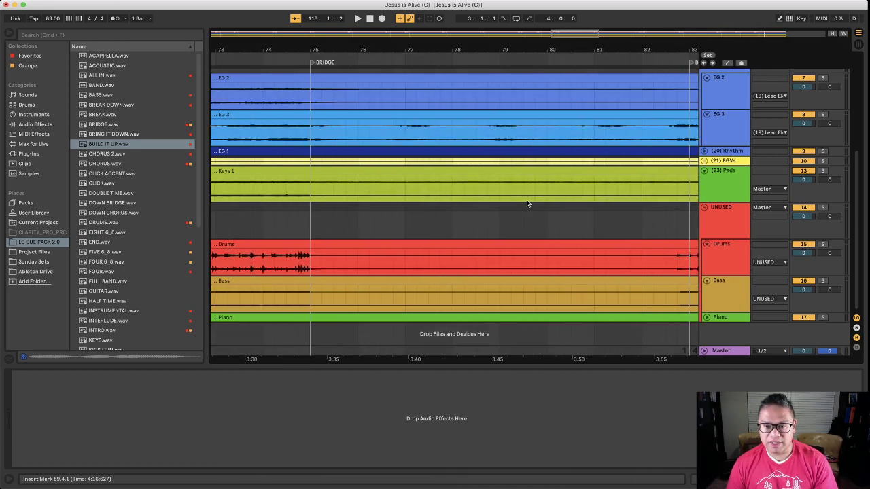
key(Home)
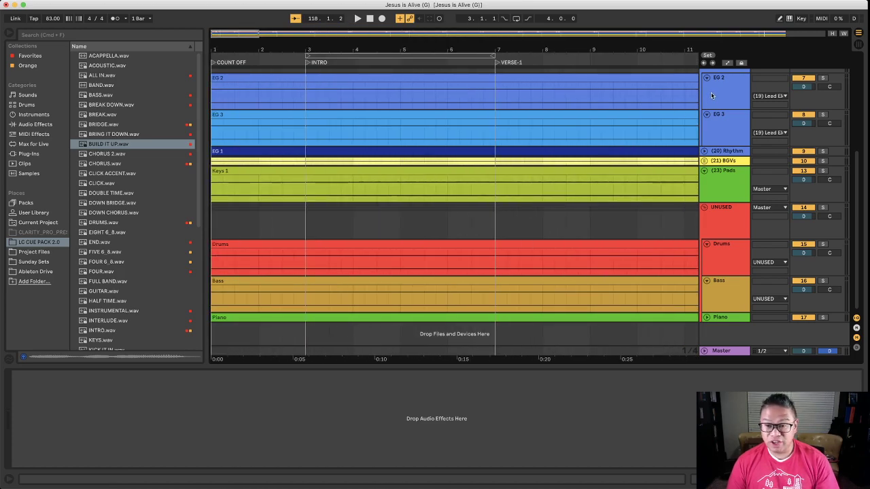
scroll(711, 98, up, 5)
click(706, 218)
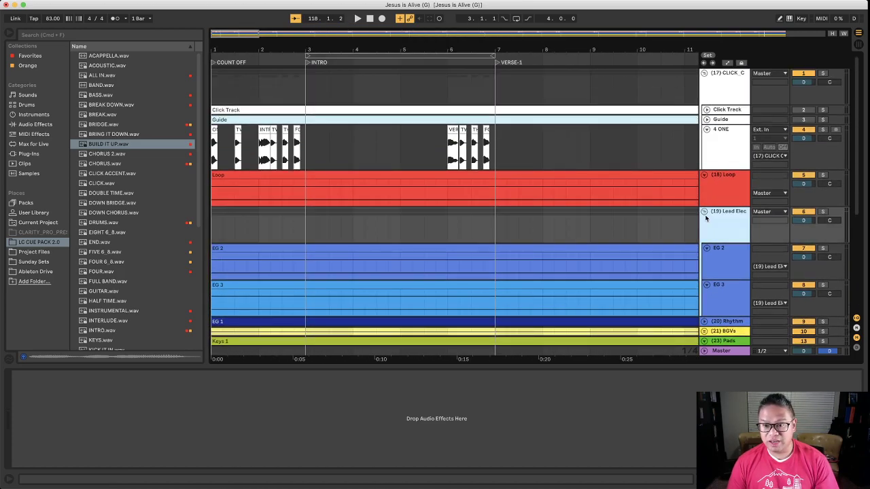
click(705, 175)
click(704, 185)
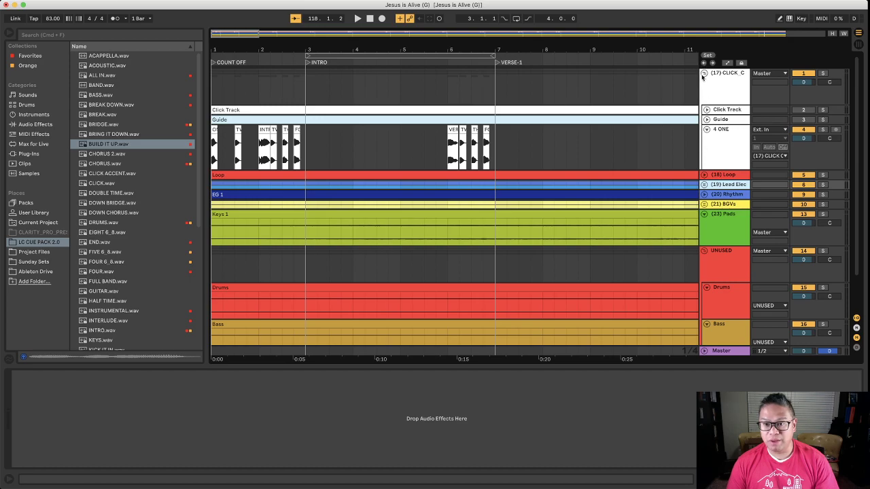
click(704, 73)
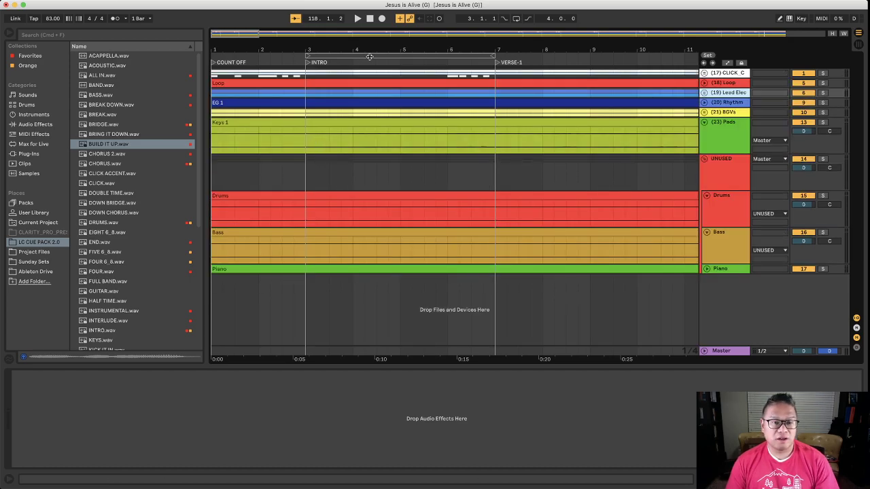
Step: Set the loop to the two-bar COUNT OFF starting at 1.1.1 and consolidate that time into a new scene
drag(370, 54, 276, 55)
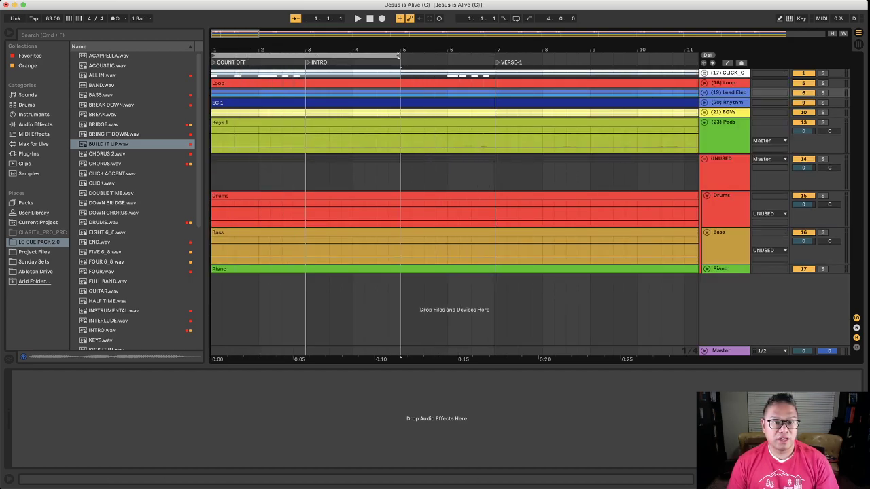
drag(400, 56, 307, 60)
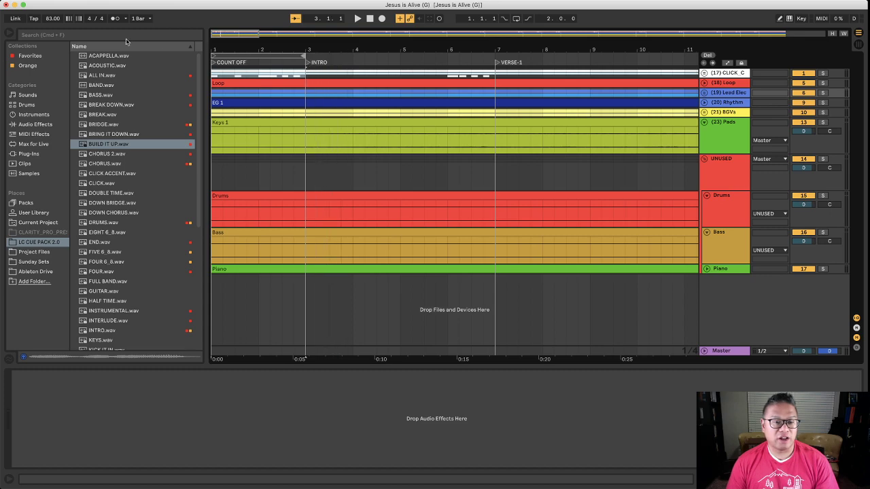
right_click(289, 54)
click(319, 104)
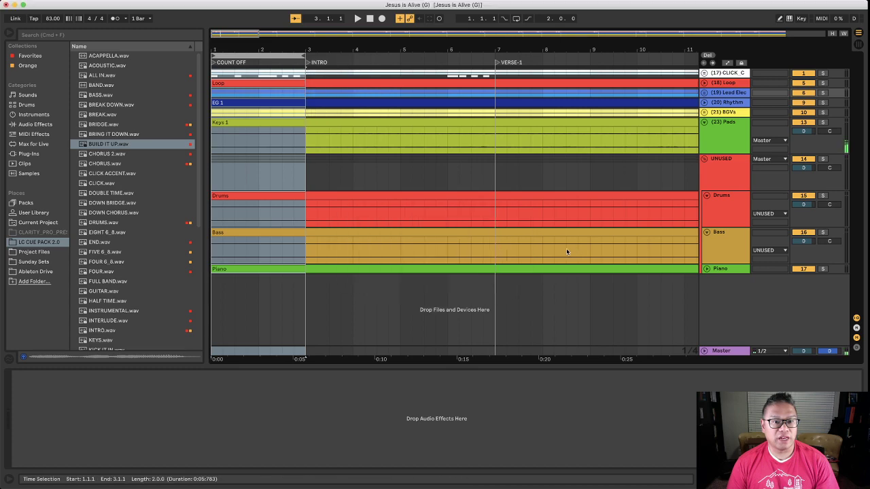
Step: In Session View, delete the empty scene 10 and widen the Master track column
key(Tab)
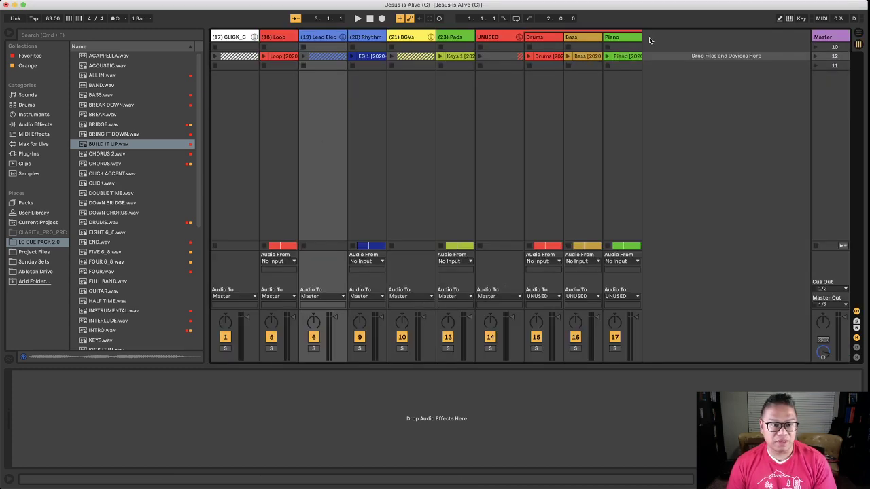
click(836, 47)
key(Delete)
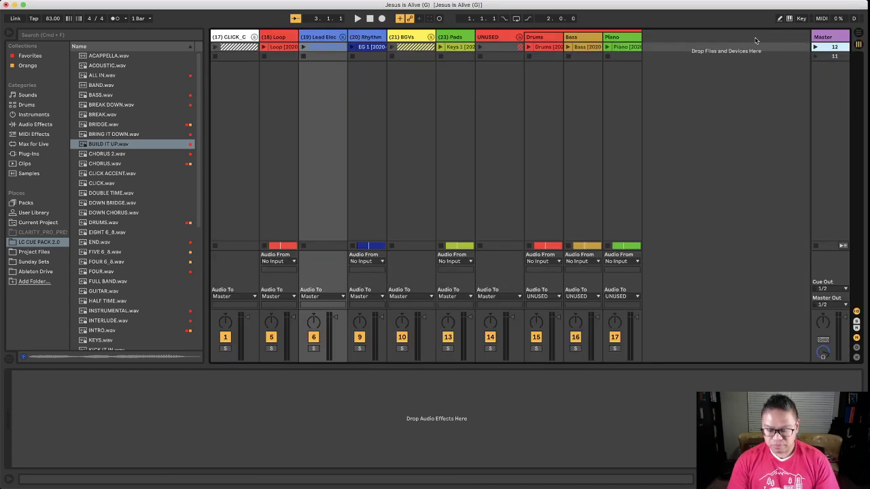
drag(812, 34, 714, 34)
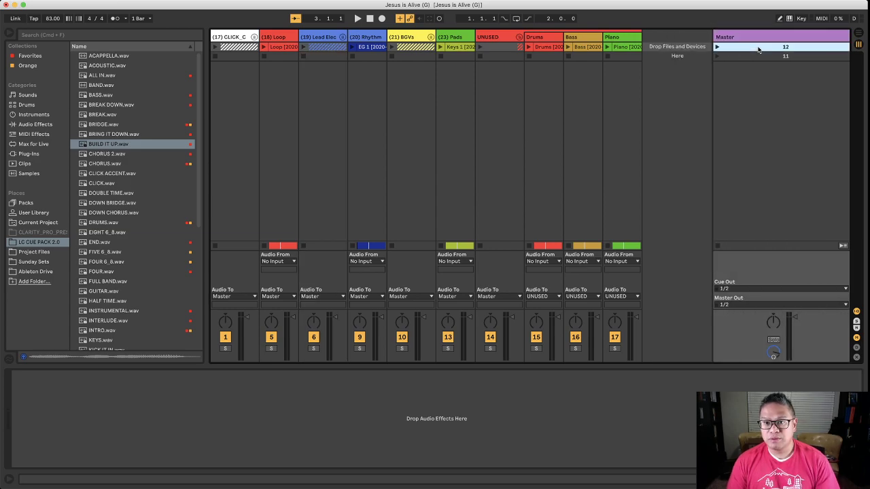
Step: Rename the first scene as JESUS IS ALIVE;83 BPM;4/4
text(IS A)
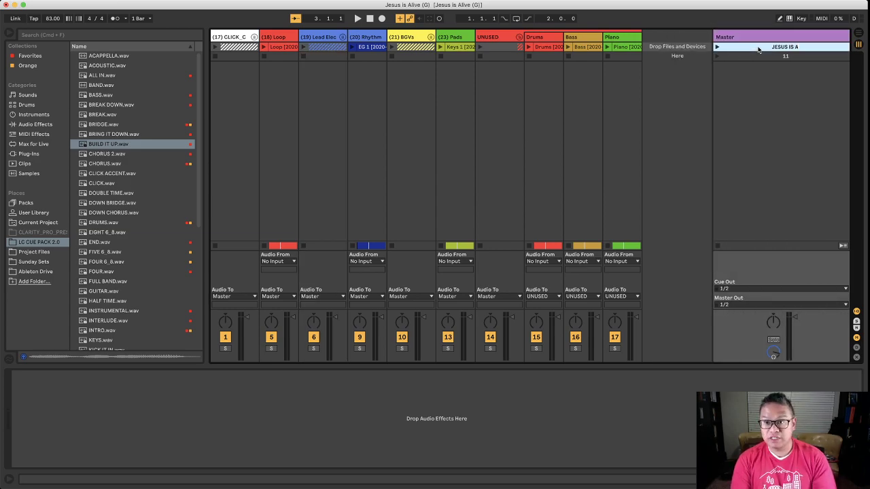
text(LOVE)
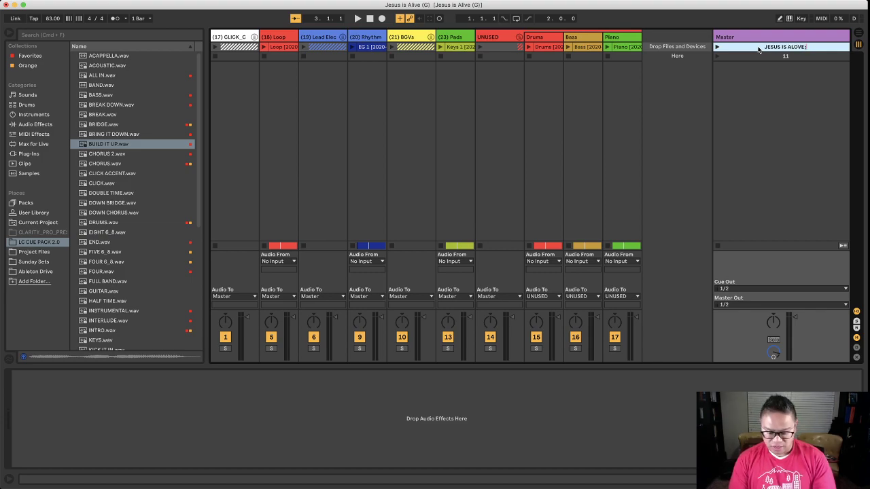
text(;83 BPM)
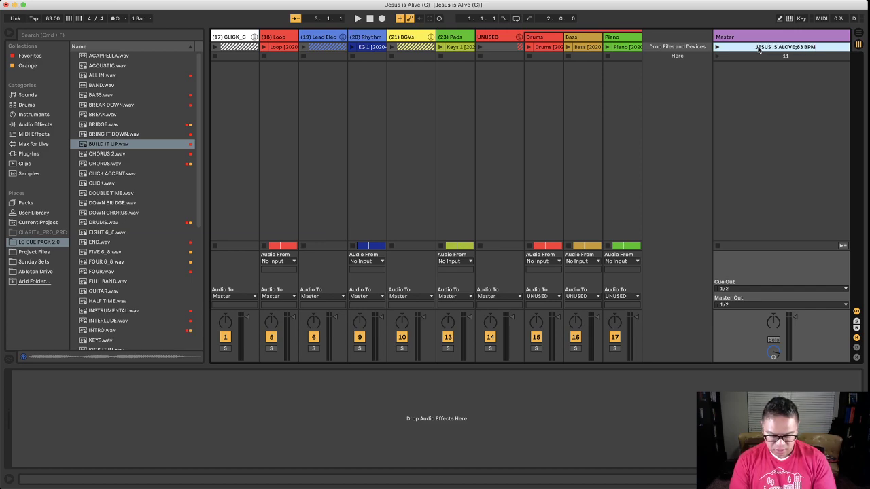
text(;)
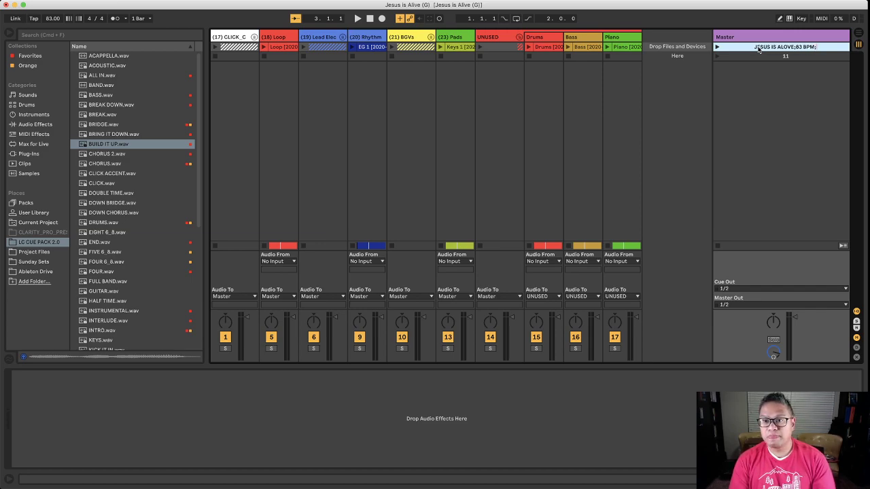
double_click(787, 47)
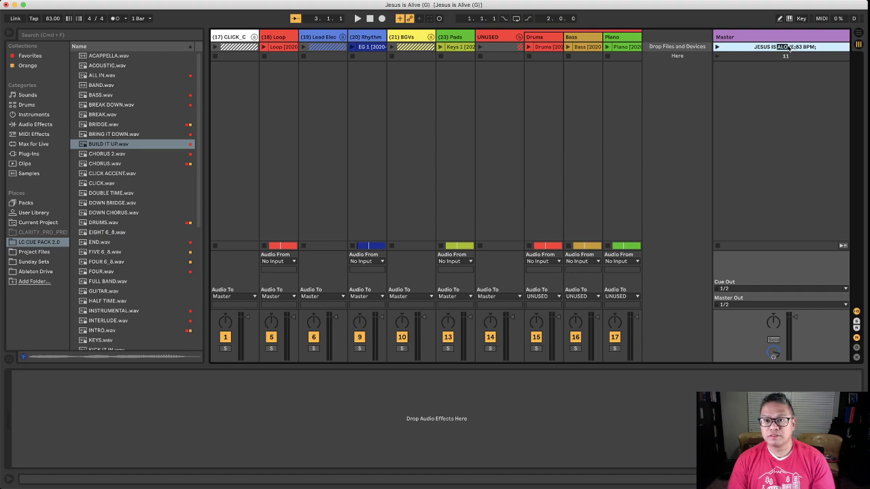
text(ALIVE)
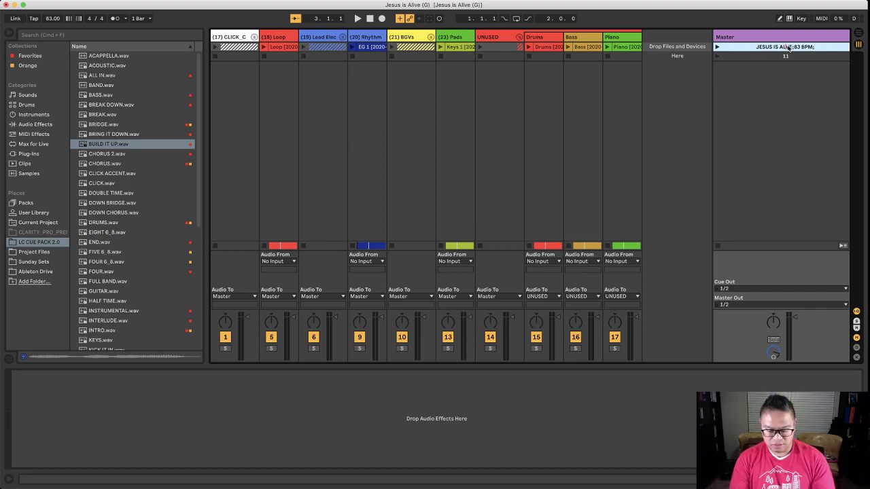
text( 83)
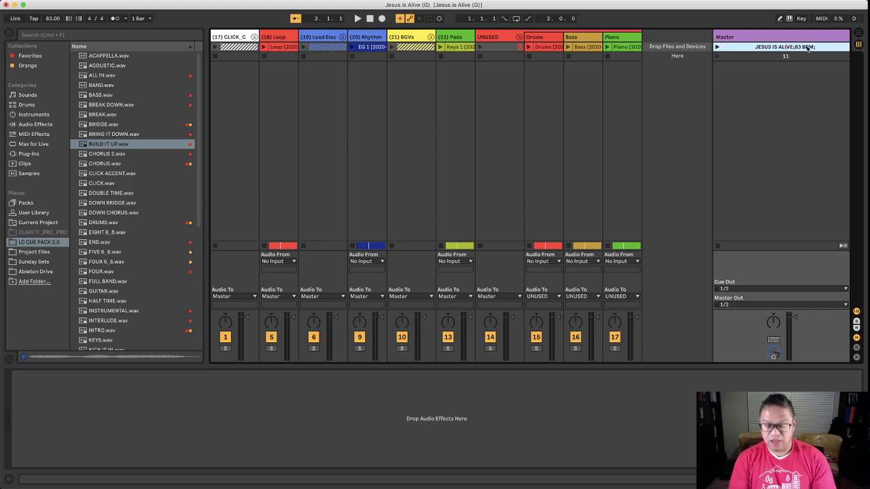
text( BPM )
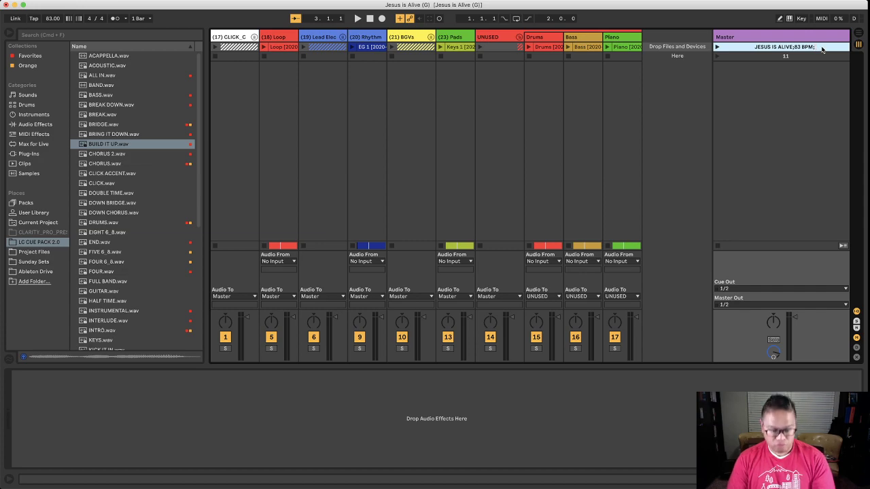
text(4/4)
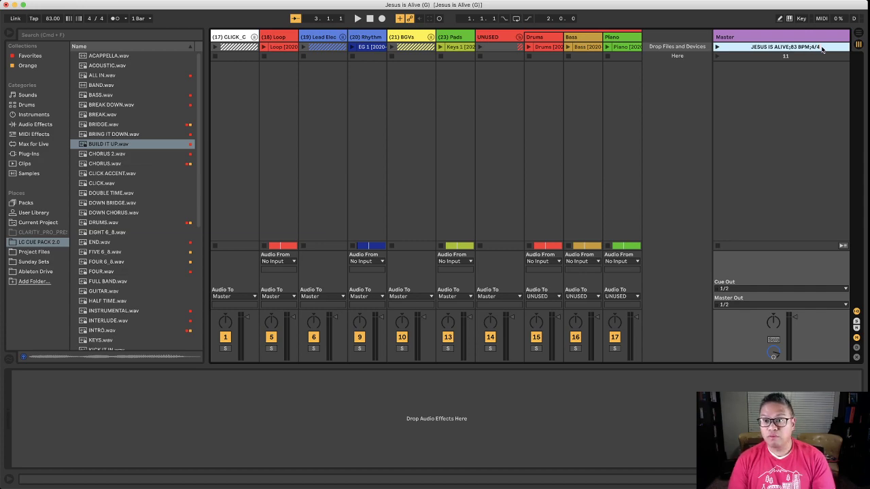
drag(822, 49, 793, 52)
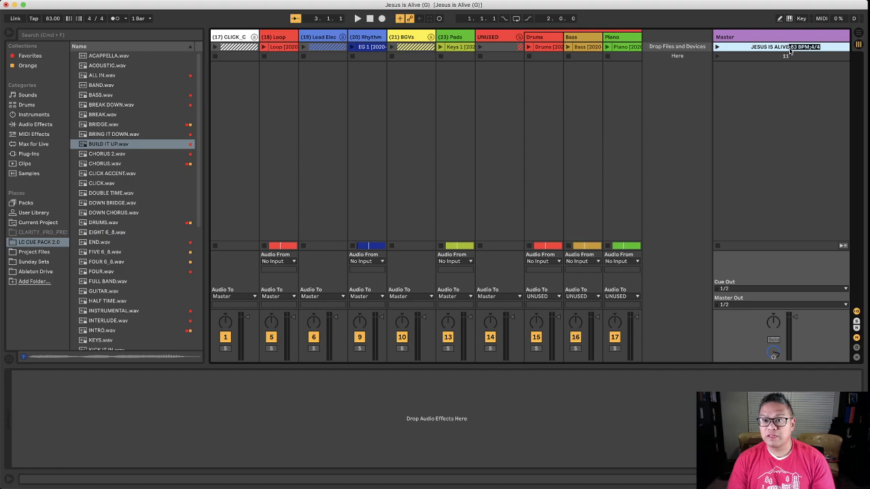
click(789, 57)
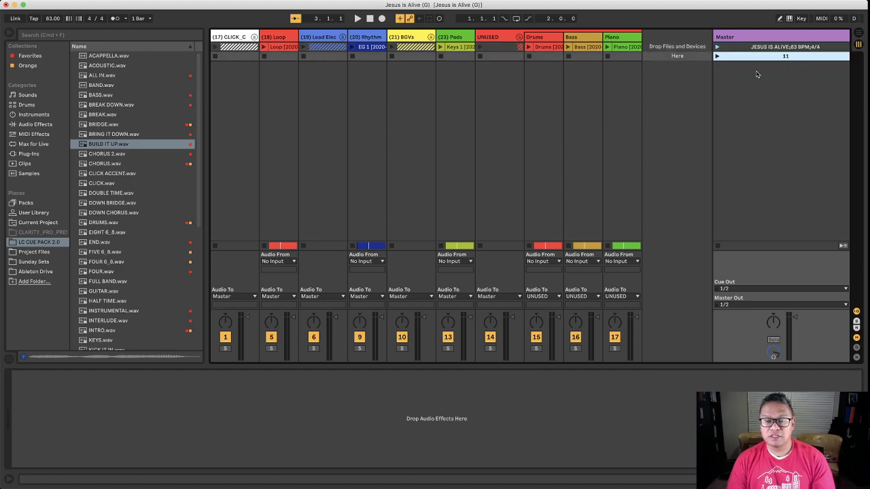
Step: Back in the Arrangement, set the loop to the four-bar INTRO starting at 3.1.1 and consolidate that time into a new scene
key(Tab)
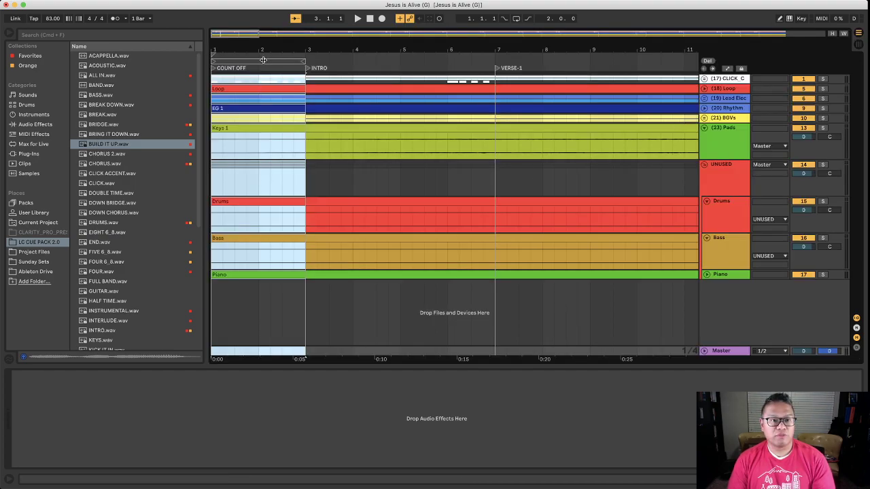
drag(263, 60, 363, 64)
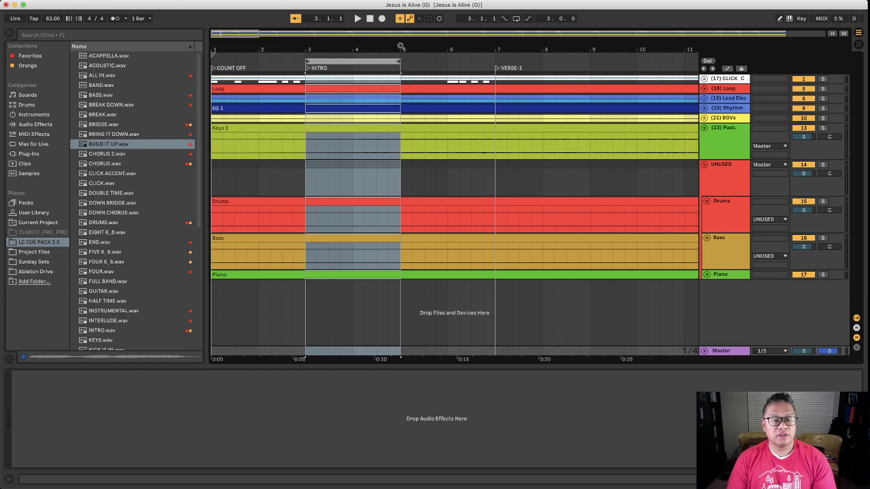
drag(394, 63, 495, 64)
right_click(475, 65)
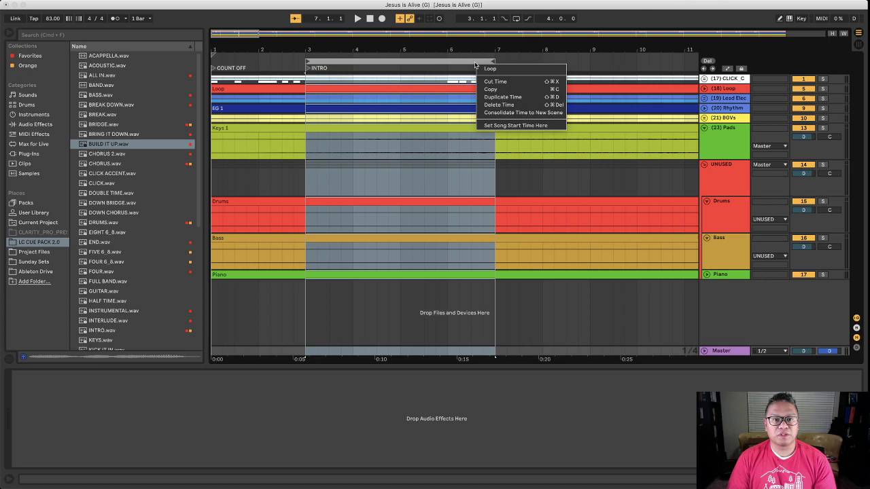
click(517, 112)
Step: In Session View, delete the empty scene 11 below the renamed song scene
key(Tab)
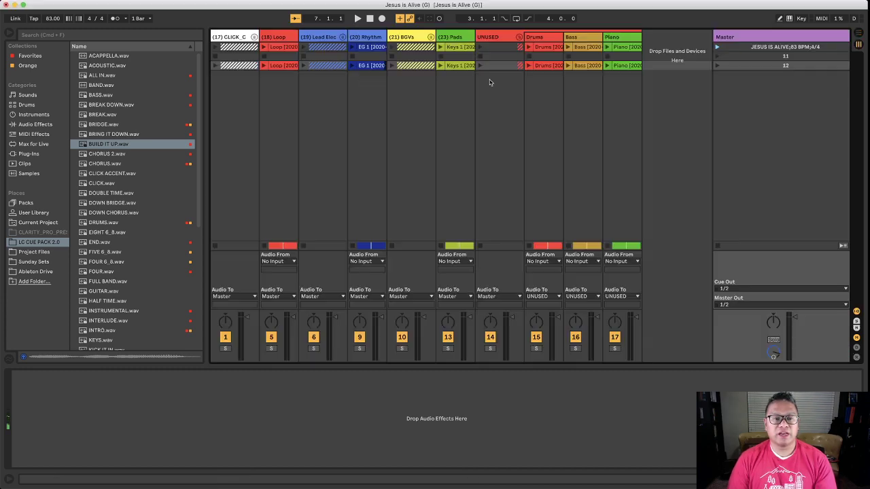
click(785, 57)
key(Delete)
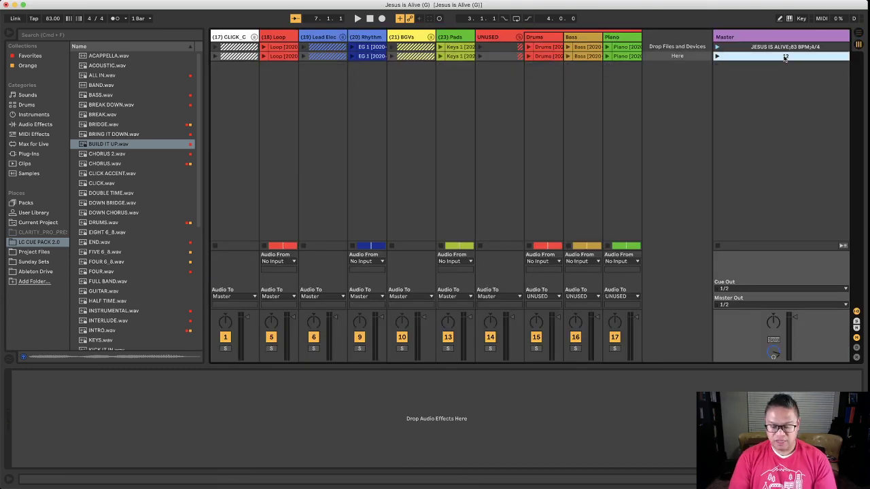
Step: Return to the Arrangement, loop the eight-bar VERSE-1 from 7.1.1 and consolidate that time into a new scene
key(Tab)
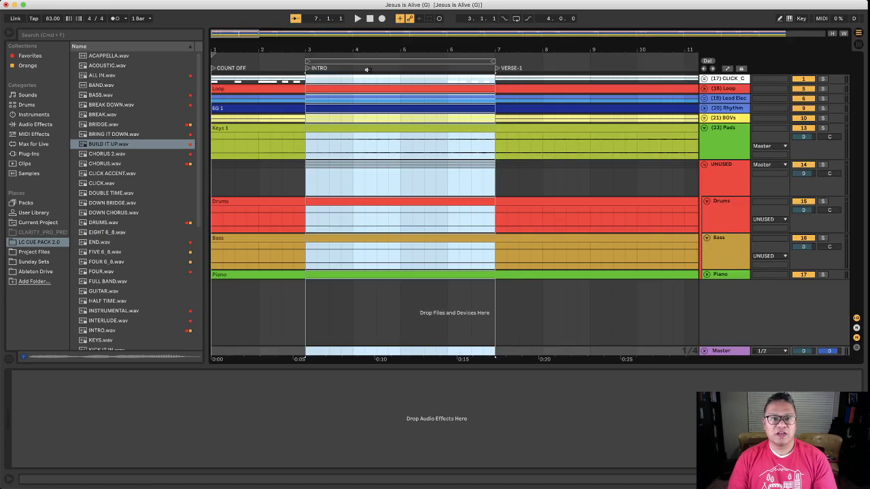
click(538, 70)
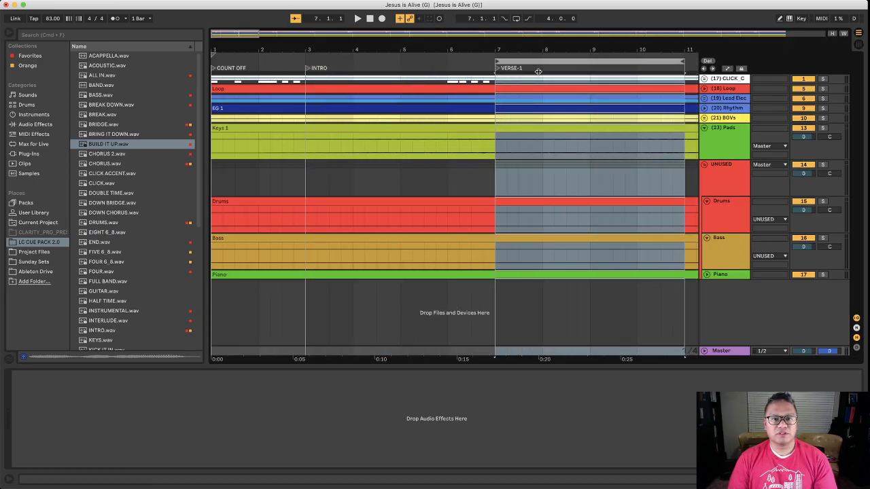
key(minus)
key(minus)
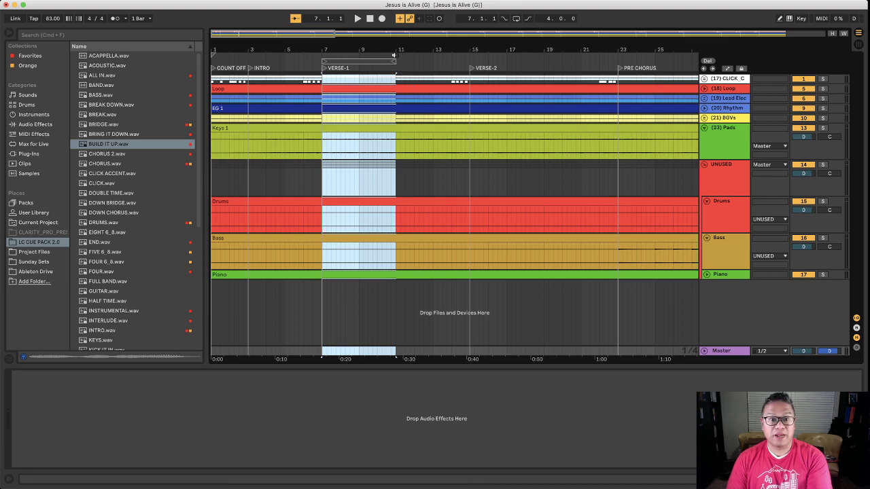
drag(392, 61, 467, 62)
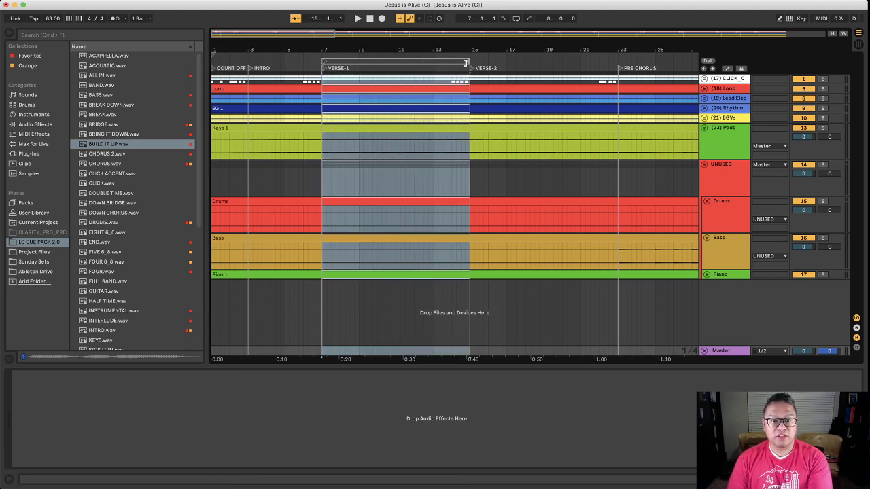
right_click(459, 63)
click(503, 114)
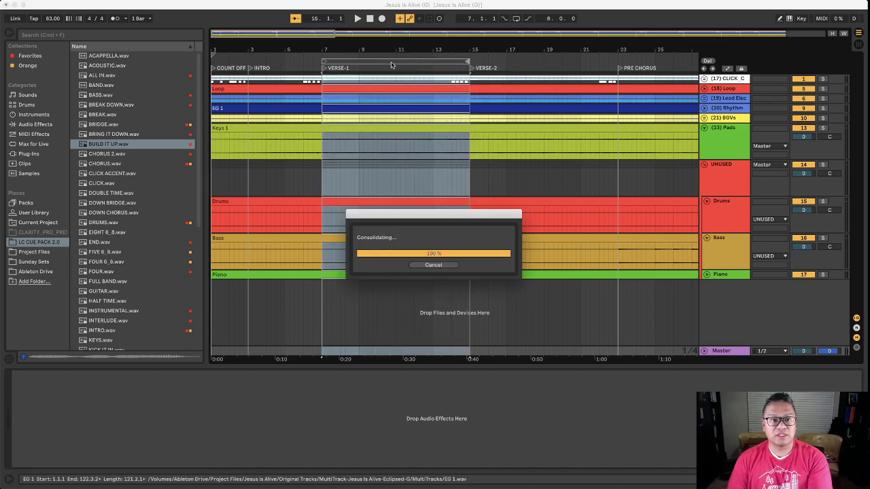
Step: Move the eight-bar loop to VERSE-2 at 15.1.1 and consolidate that time into a new scene
drag(441, 60, 538, 61)
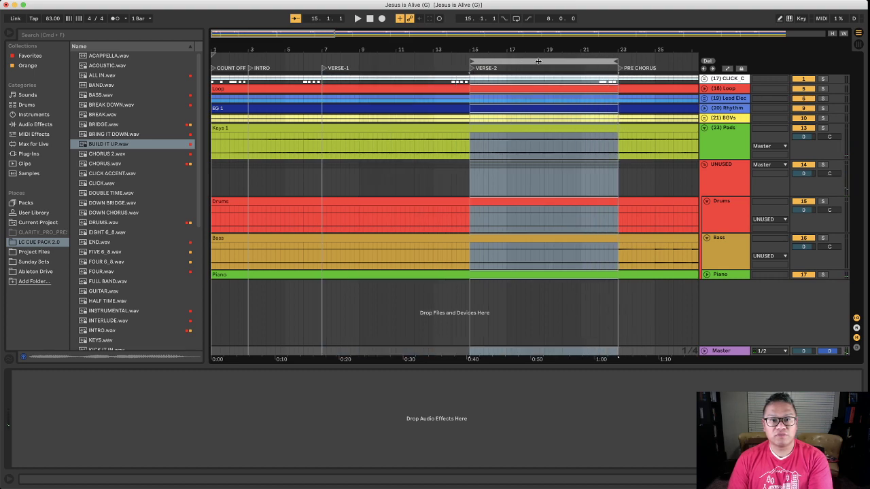
right_click(539, 61)
click(561, 108)
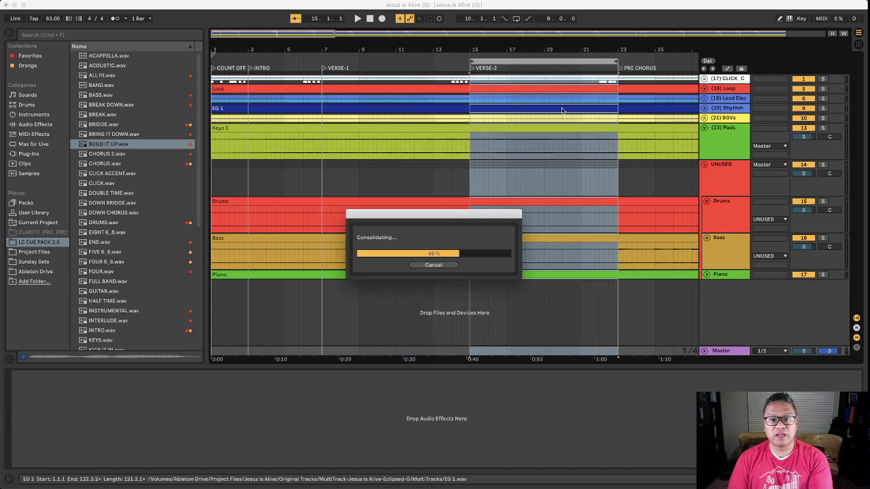
Step: Move the eight-bar loop to the PRE CHORUS at 23.1.1 and consolidate that time into a new scene
scroll(562, 109, right, 5)
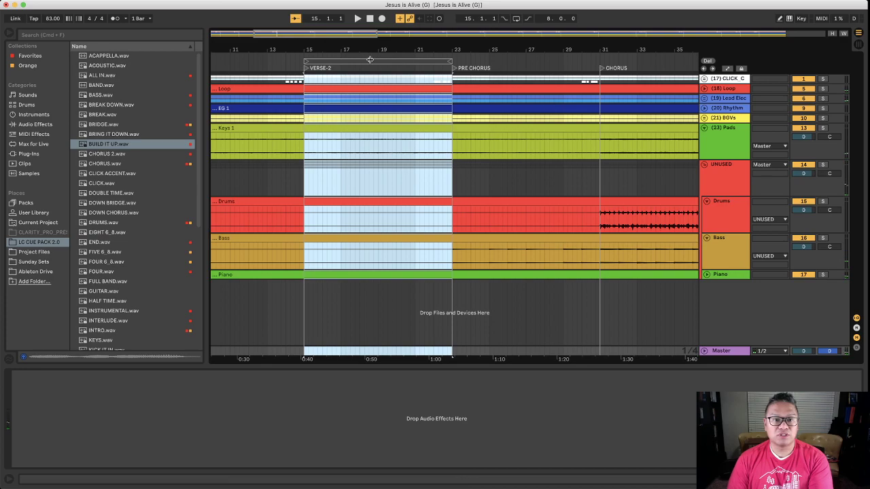
drag(457, 63, 522, 66)
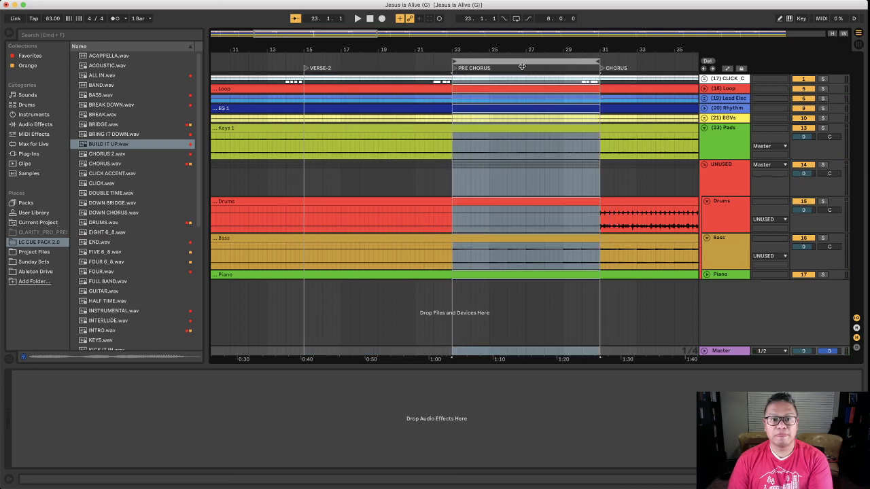
right_click(558, 62)
click(581, 111)
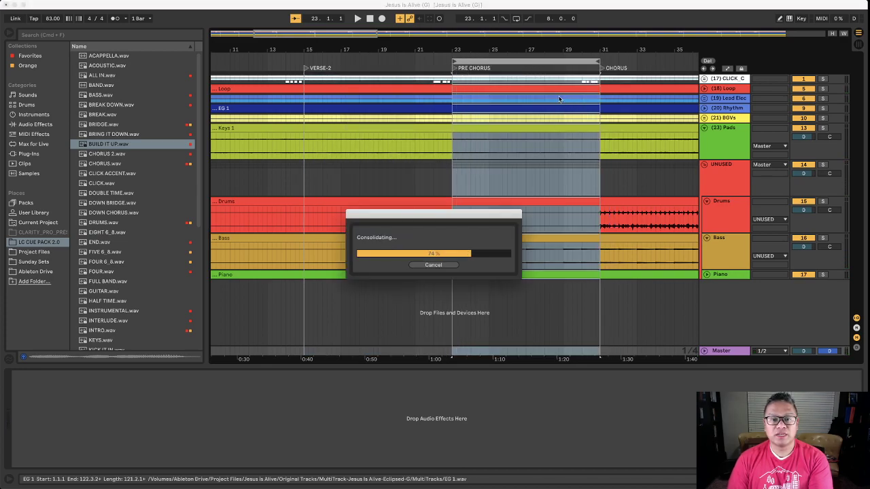
Step: Move the eight-bar loop to the CHORUS at 31.1.1 and consolidate that time into a new scene
scroll(531, 102, right, 3)
drag(482, 66, 620, 67)
right_click(623, 61)
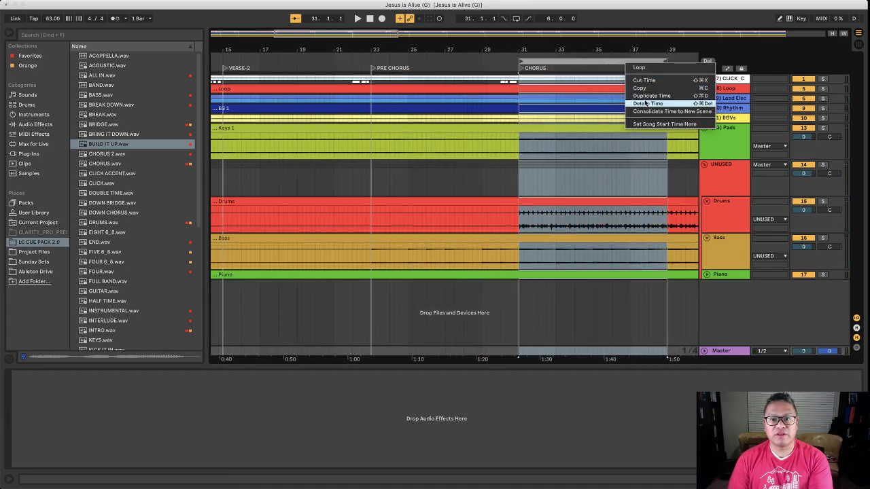
click(649, 111)
Step: Set the loop to the four-bar TAG starting at 39.1.1 and consolidate that time into a new scene
scroll(455, 83, right, 3)
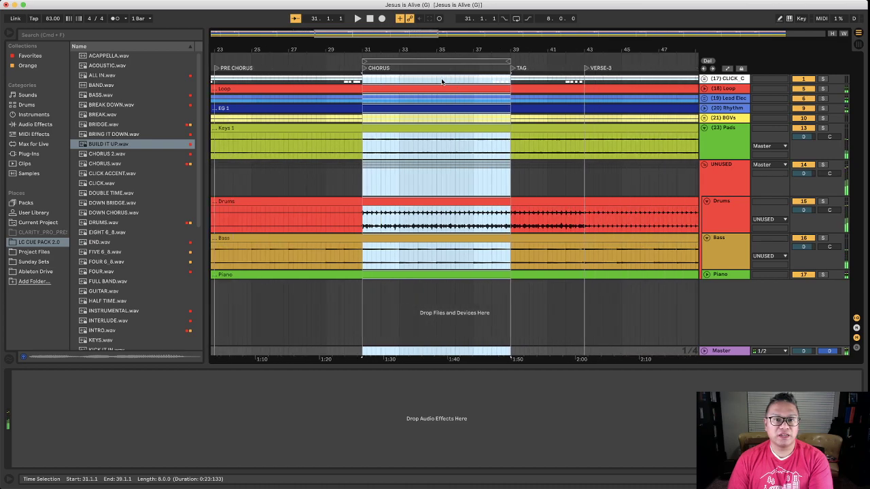
drag(429, 64, 501, 63)
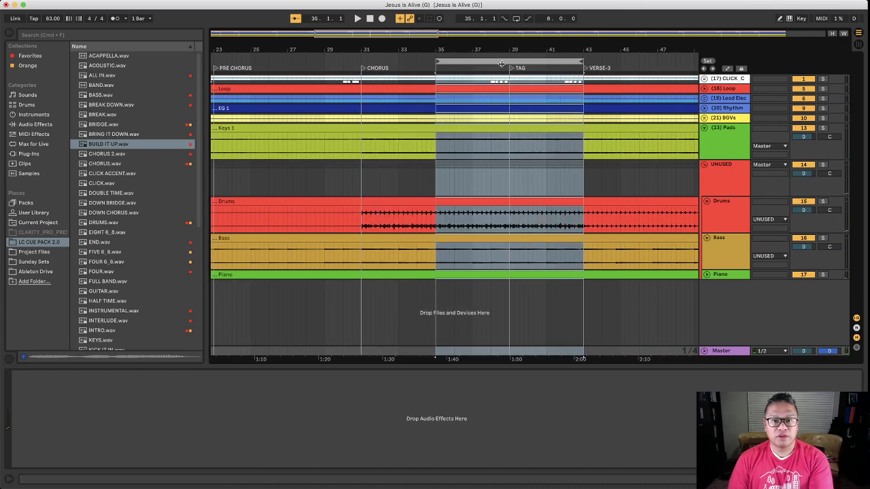
drag(438, 61, 508, 62)
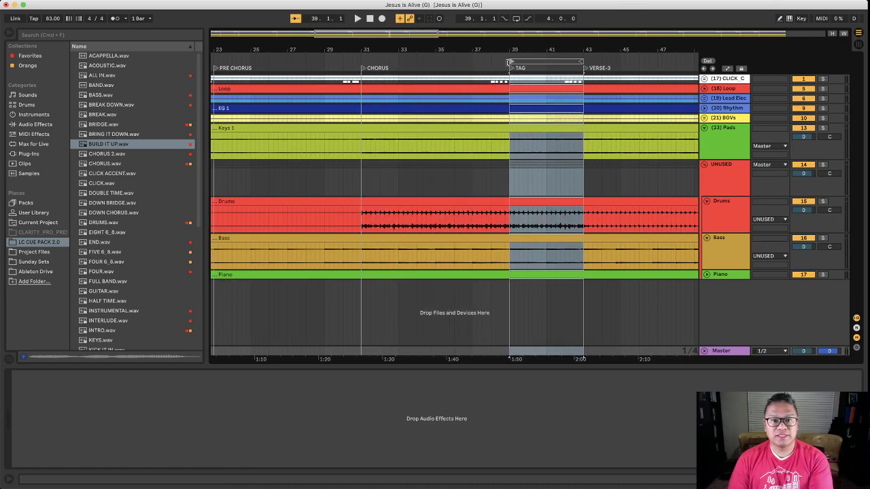
right_click(526, 62)
click(564, 111)
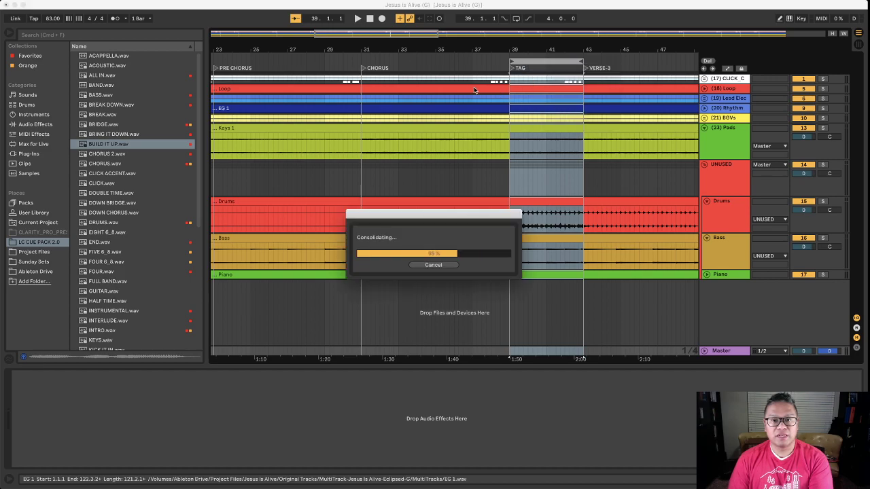
Step: Set the loop to the eight-bar VERSE-3 starting at 43.1.1 and consolidate that time into a new scene
scroll(455, 81, right, 5)
drag(405, 62, 598, 66)
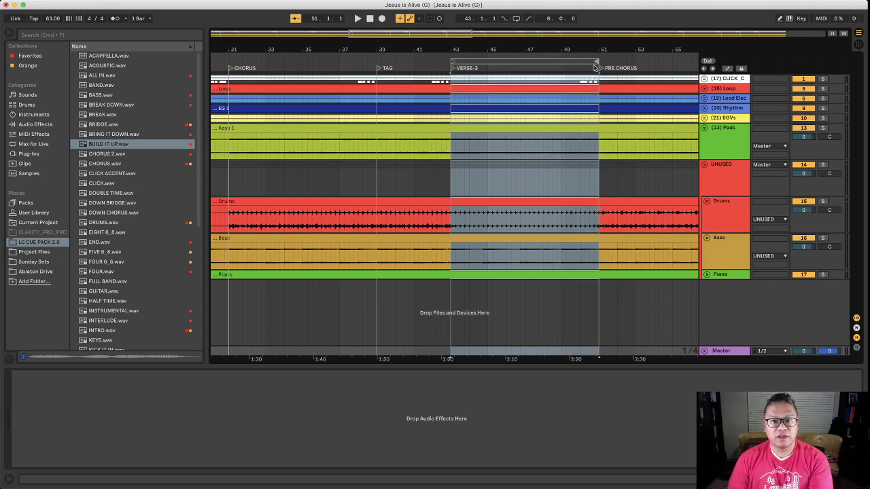
right_click(582, 62)
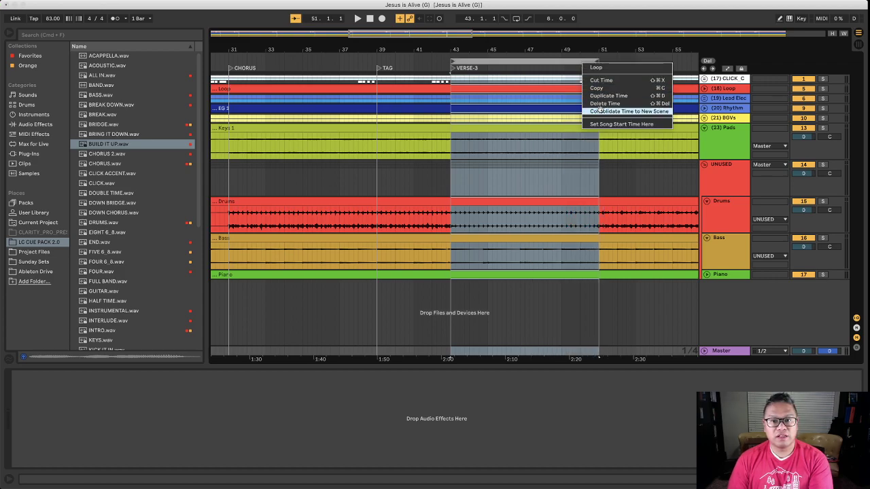
click(600, 111)
Step: Move the eight-bar loop to the PRE CHORUS at 51.1.1 and consolidate that time into a new scene
scroll(413, 62, right, 5)
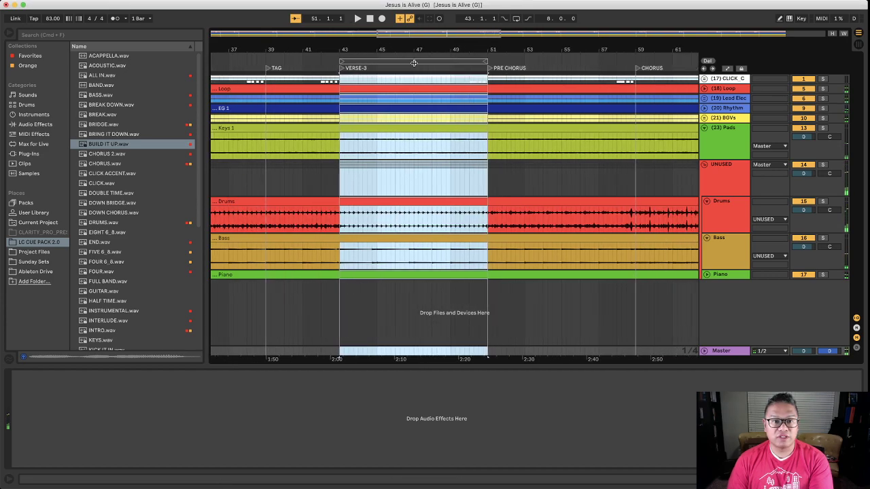
drag(413, 62, 565, 68)
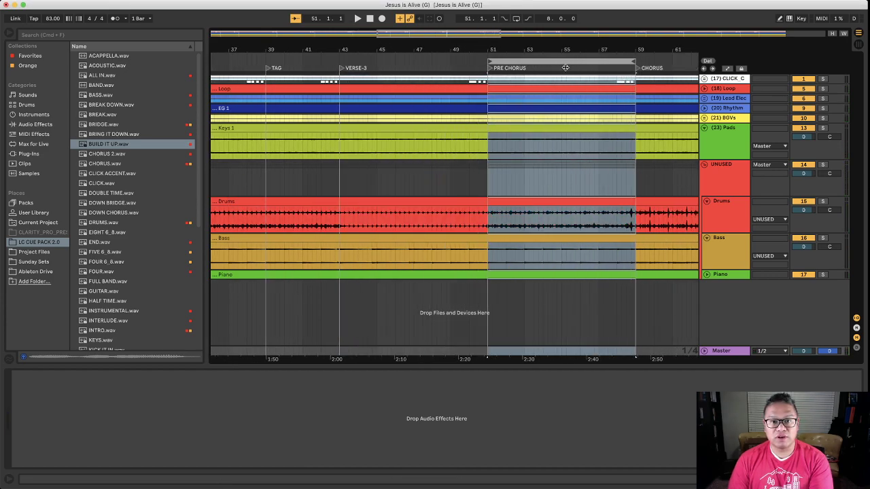
click(466, 63)
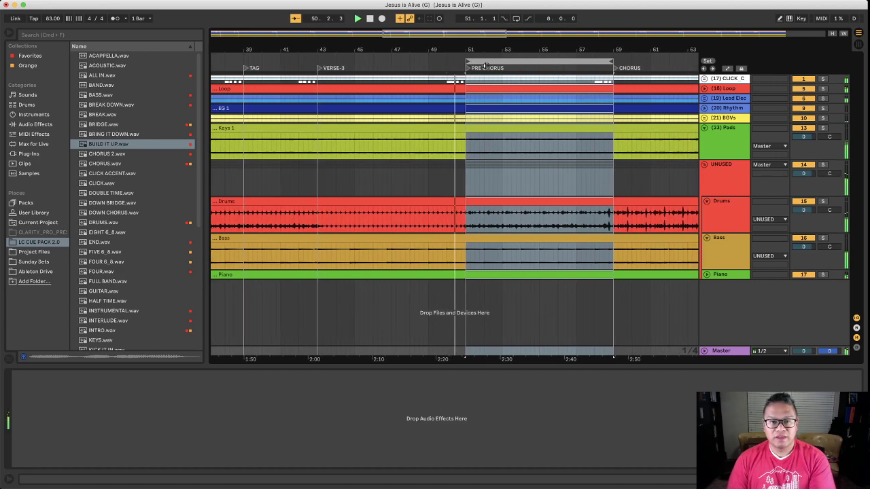
click(489, 63)
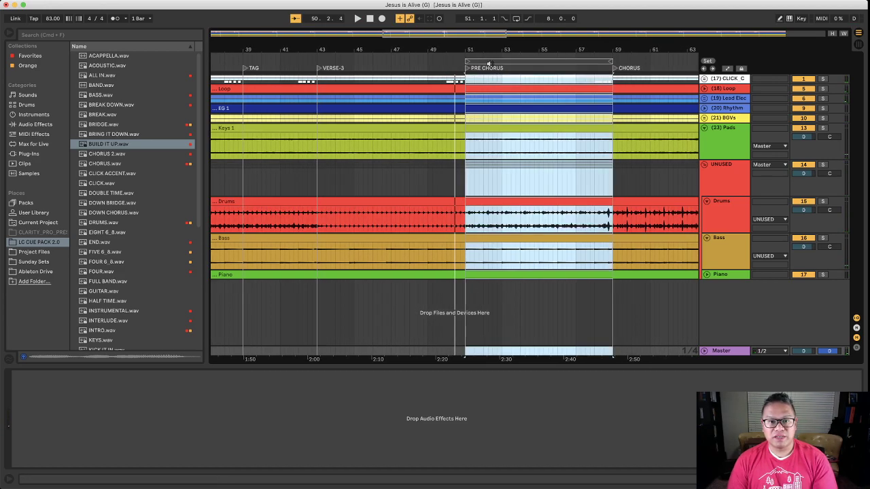
right_click(492, 63)
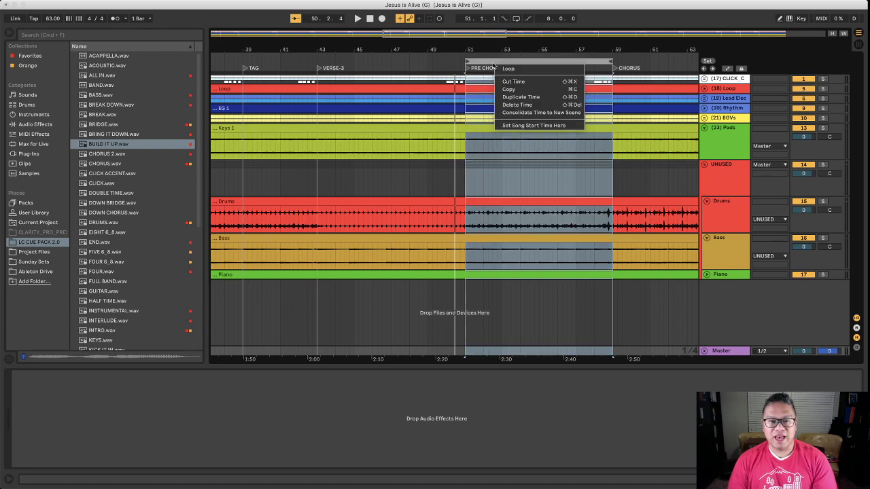
click(537, 113)
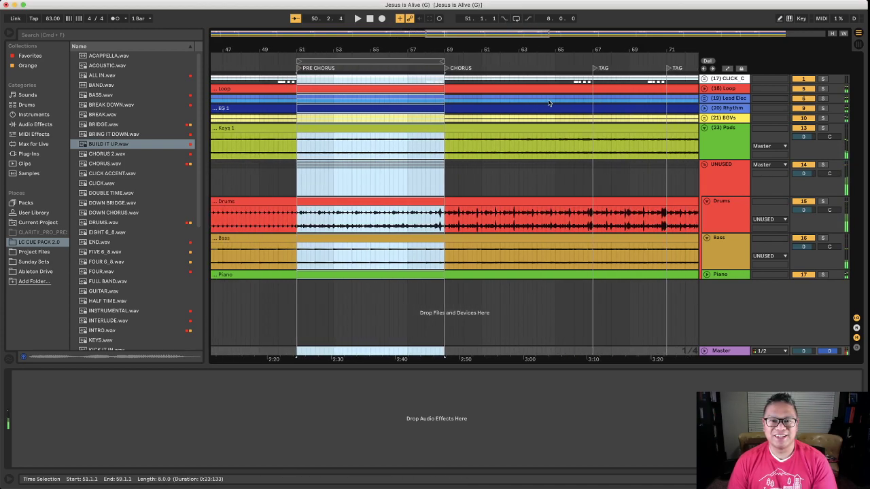
Step: Move the eight-bar loop to the CHORUS at 59.1.1 and consolidate that time into a new scene
drag(394, 69, 534, 68)
right_click(537, 61)
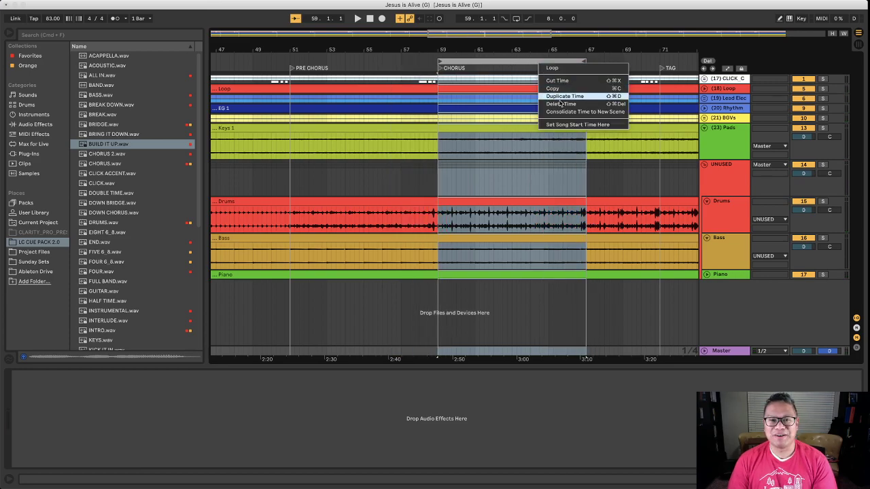
click(544, 113)
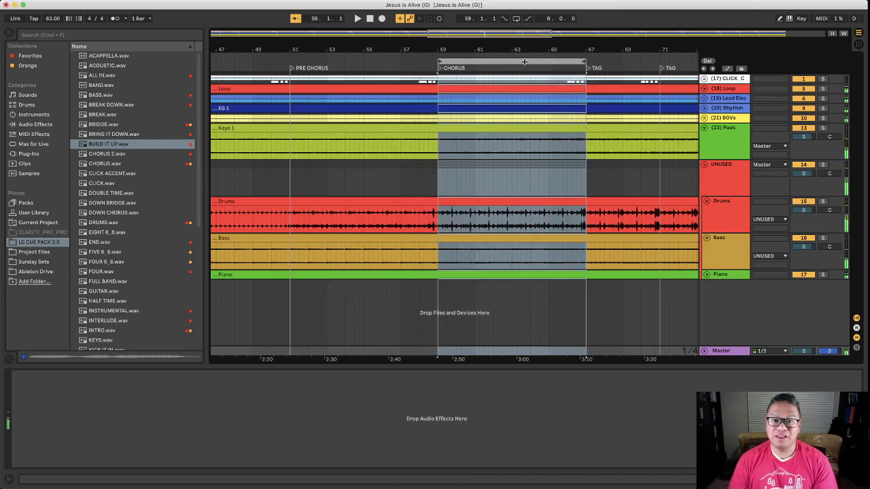
Step: Set the loop to the four-bar TAG starting at 67.1.1 and consolidate that time into a new scene
drag(518, 62, 593, 62)
drag(513, 62, 586, 63)
right_click(603, 64)
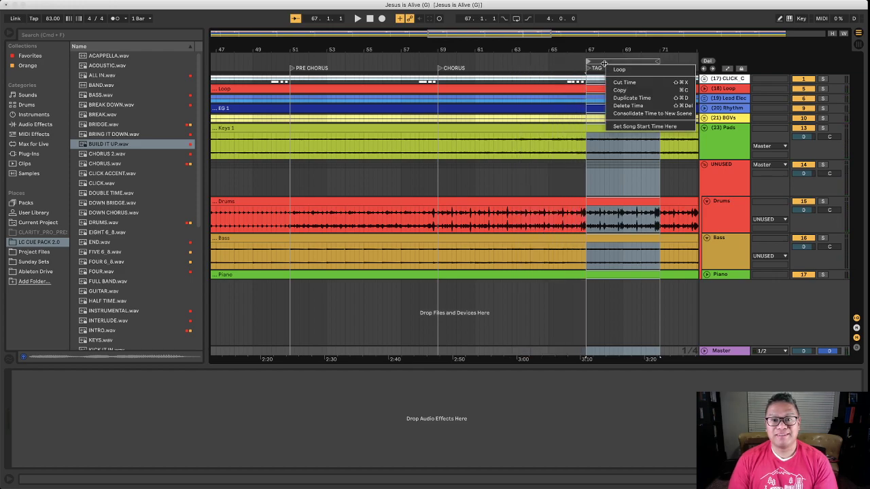
click(649, 113)
Step: Move the four-bar loop to the second TAG at 71.1.1 and consolidate that time into a new scene
scroll(544, 102, right, 5)
scroll(543, 102, right, 2)
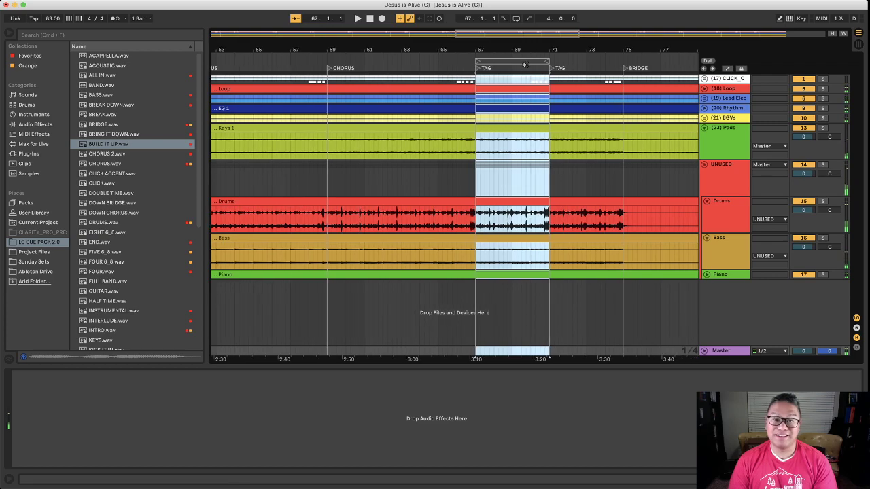
drag(525, 62, 600, 62)
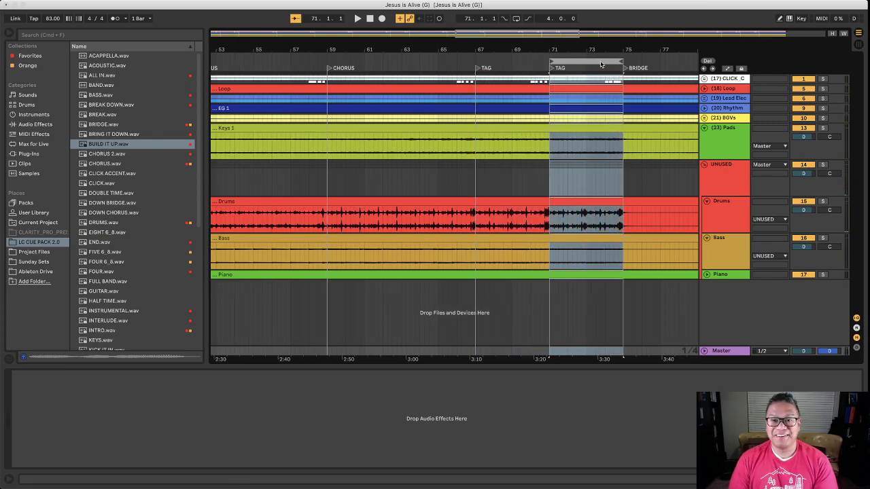
right_click(600, 61)
click(608, 111)
Step: Set the loop to the eight-bar BRIDGE starting at 75.1.1 and consolidate that time into a new scene
scroll(602, 109, right, 5)
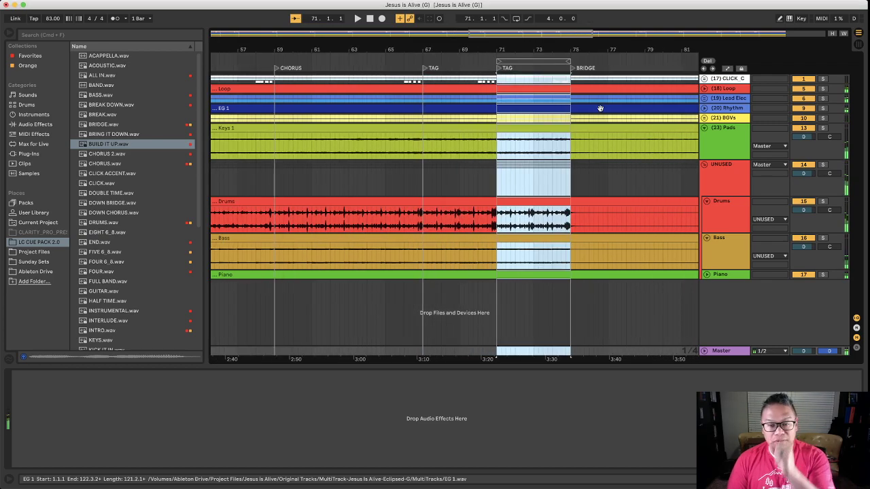
drag(397, 61, 484, 63)
key(Left)
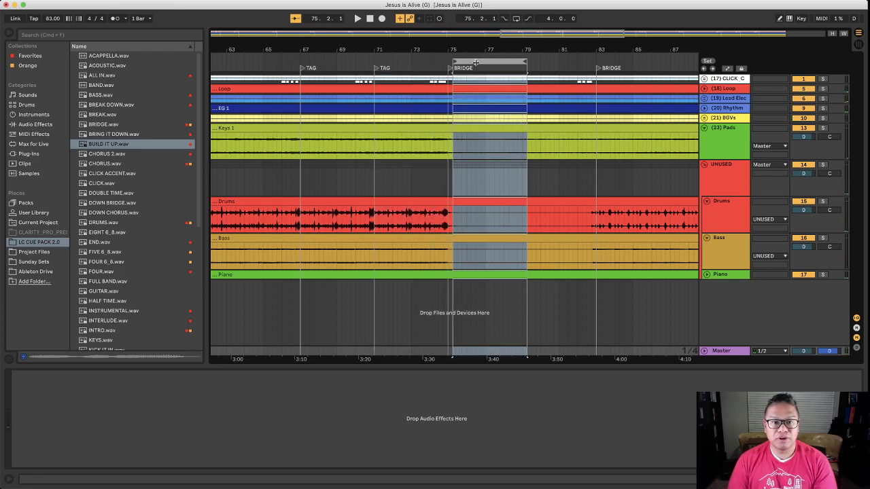
key(Left)
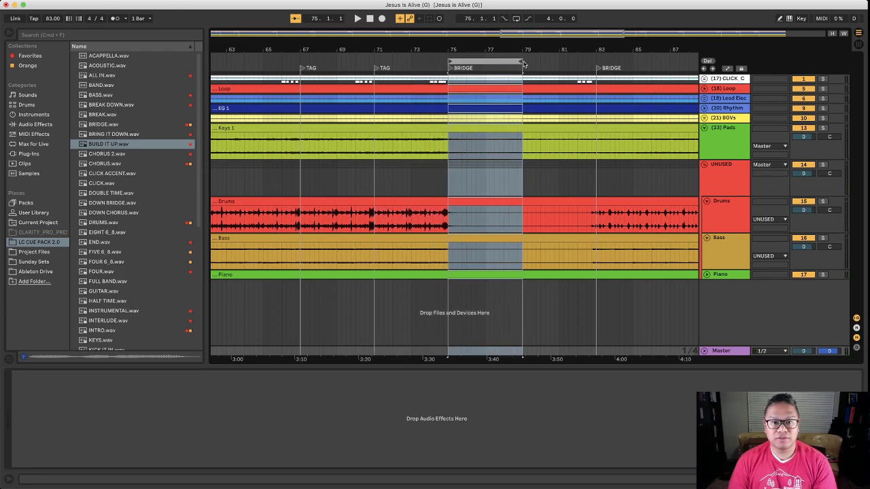
drag(520, 61, 589, 62)
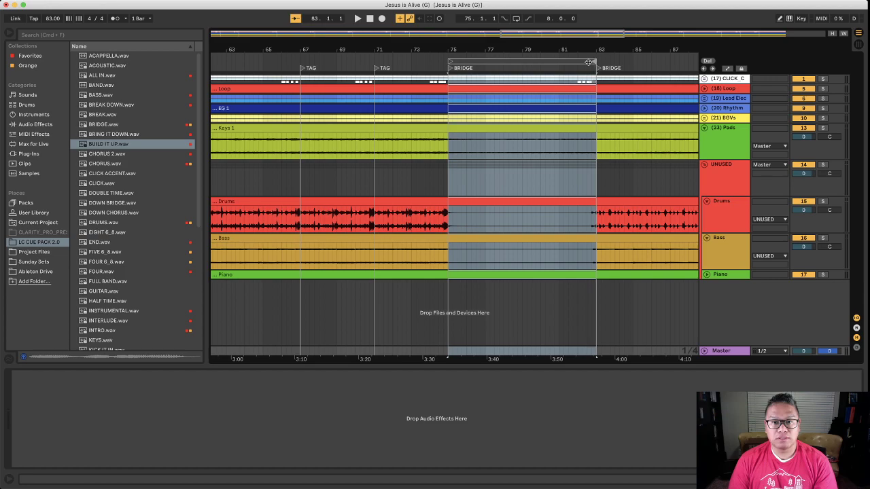
right_click(577, 61)
click(605, 111)
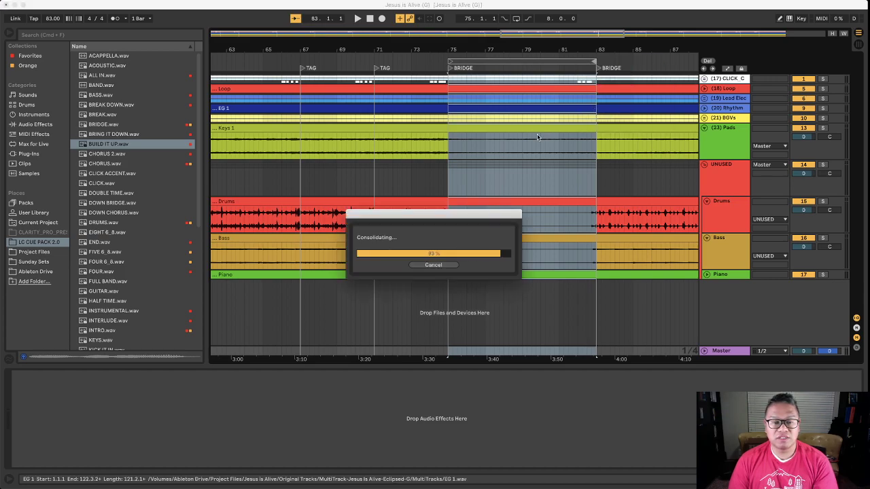
Step: Move the eight-bar loop to the second BRIDGE at 83.1.1 and consolidate that time into a new scene
scroll(518, 129, right, 5)
drag(445, 63, 592, 68)
right_click(594, 63)
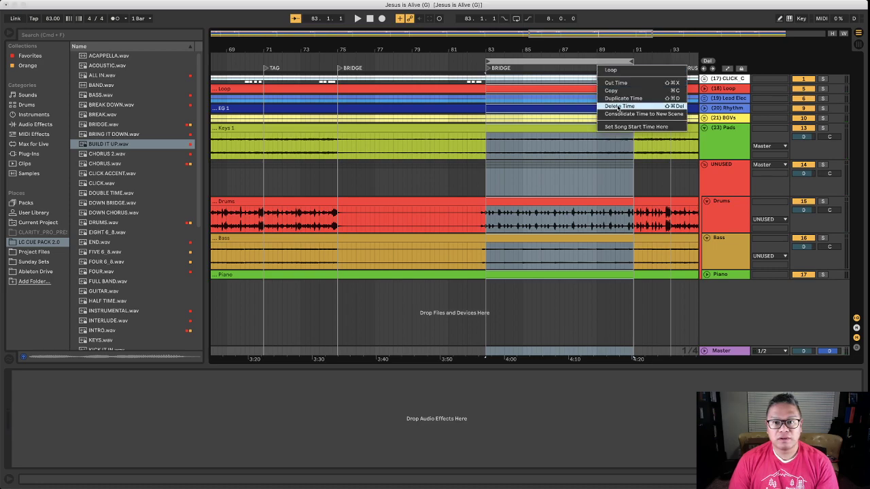
click(605, 111)
Step: Delete the VAMP locator at bar 91, between the second BRIDGE and the CHORUS
scroll(583, 111, right, 2)
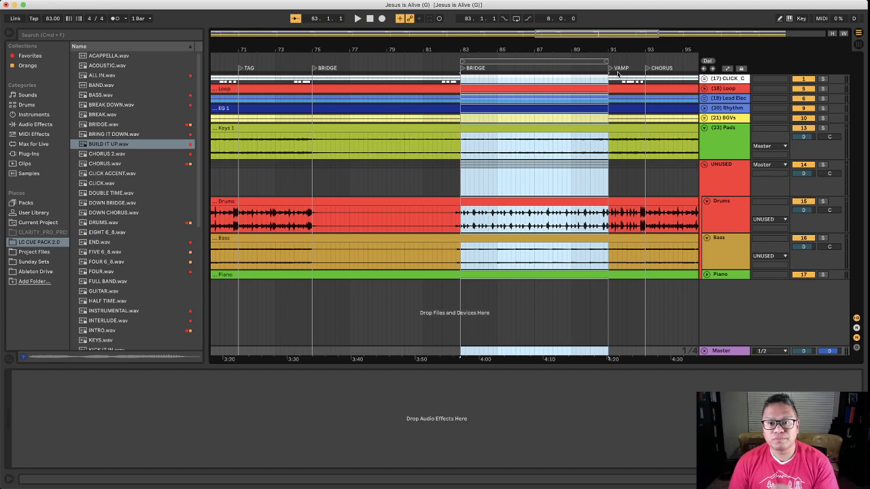
right_click(610, 71)
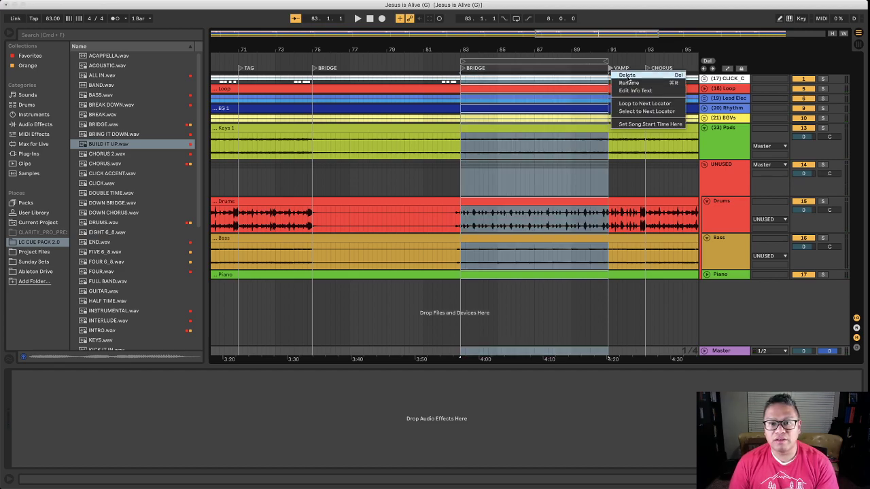
click(622, 88)
Step: Delete the last scene, 24, in Session View and return to Arrangement View
key(Tab)
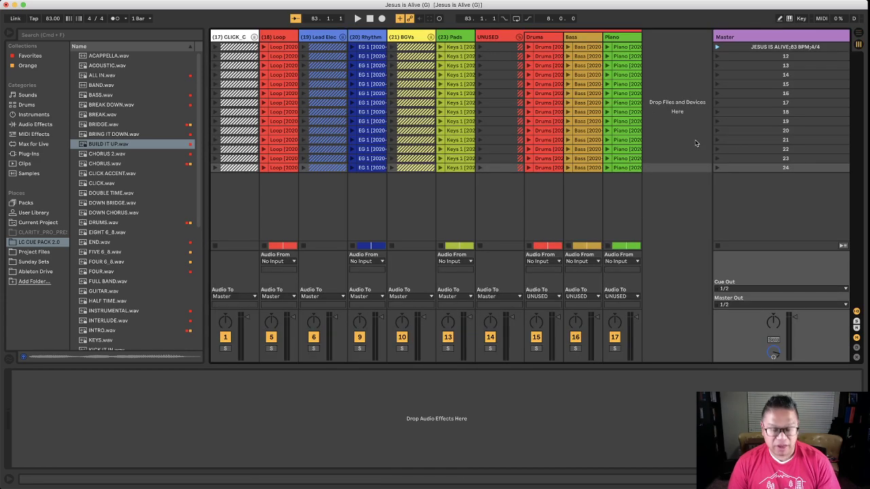
key(Delete)
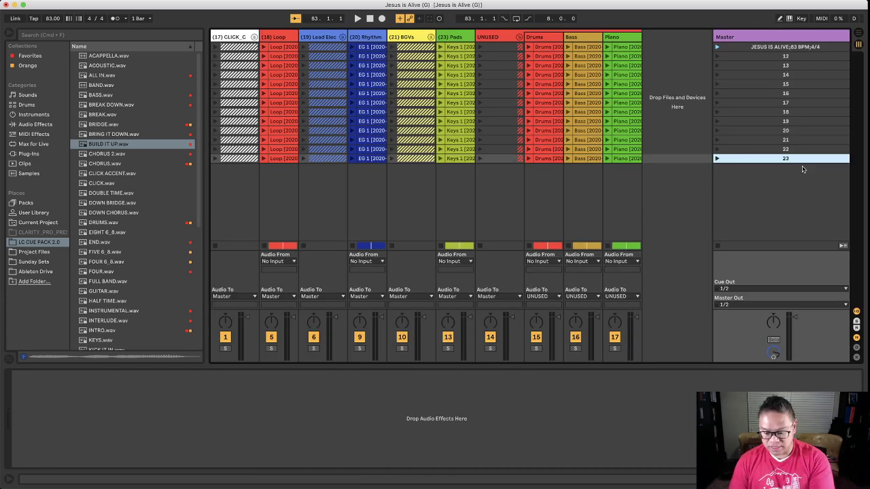
key(Tab)
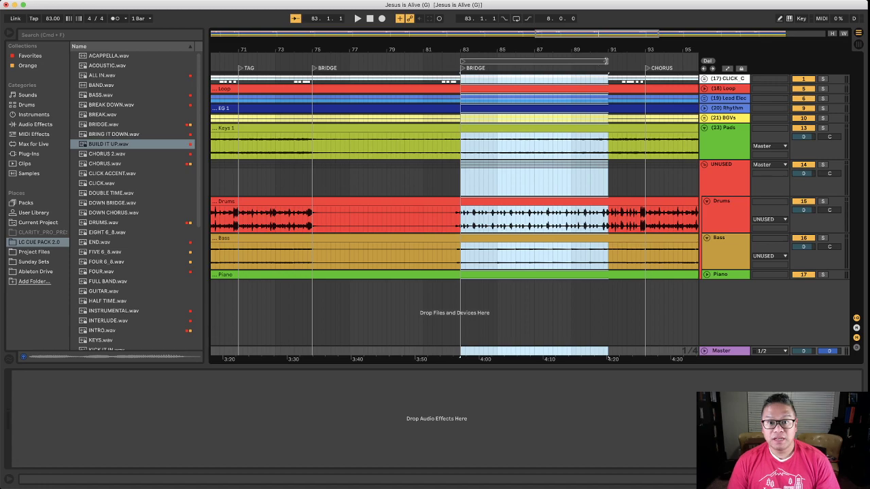
Step: Extend the BRIDGE loop at 83.1.1 to ten bars, ending at the CHORUS, and consolidate that time into a new scene
drag(607, 61, 643, 61)
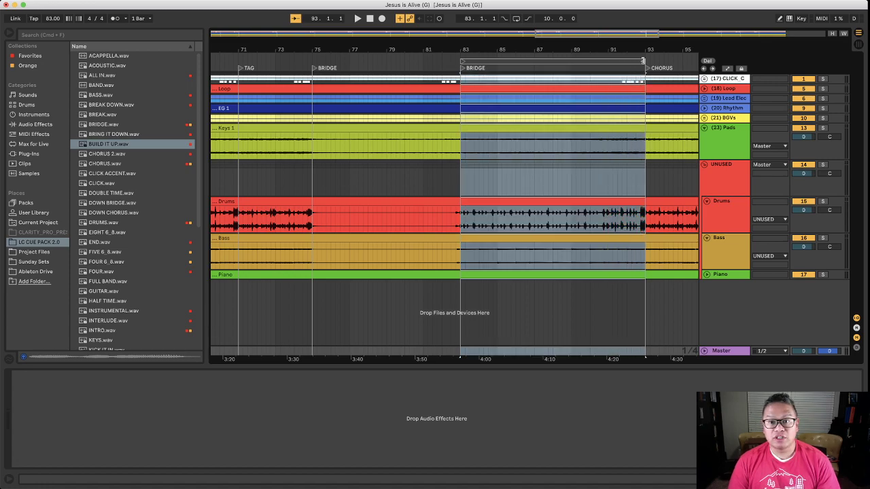
right_click(600, 60)
click(625, 110)
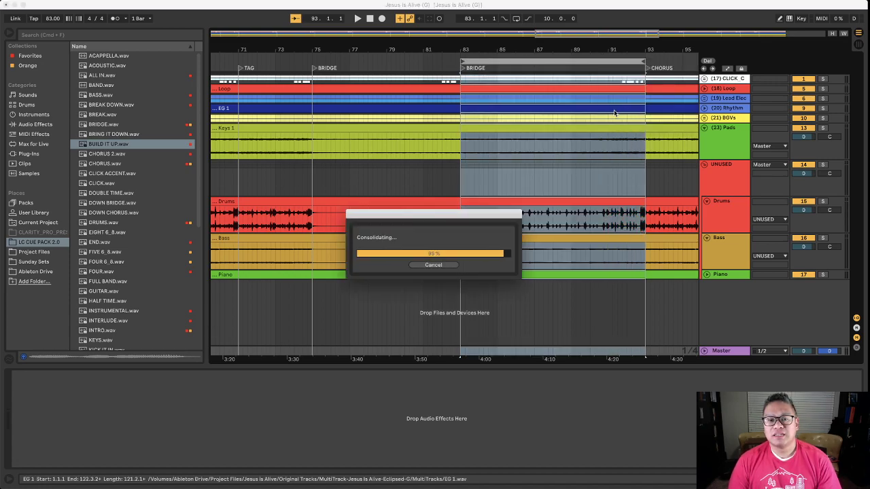
Step: Set the loop to the eight-bar CHORUS starting at 93.1.1 and consolidate that time into a new scene
scroll(591, 109, right, 5)
scroll(498, 99, right, 3)
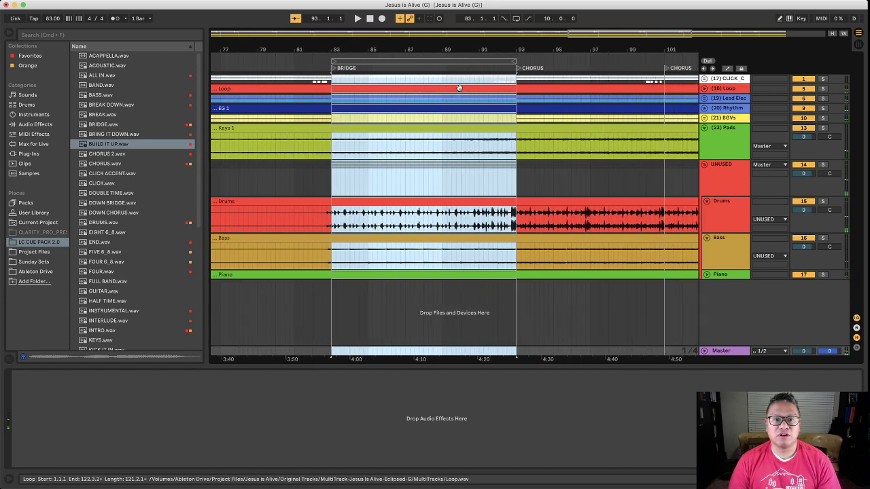
drag(409, 62, 594, 71)
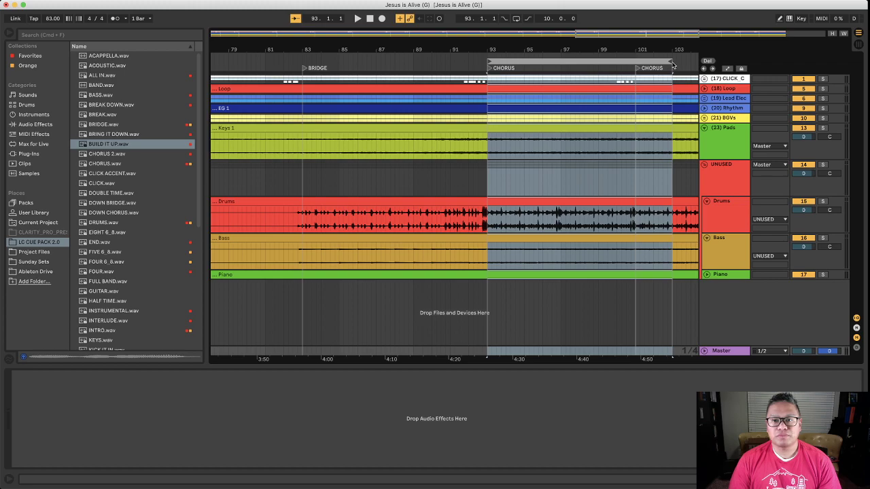
drag(669, 61, 636, 61)
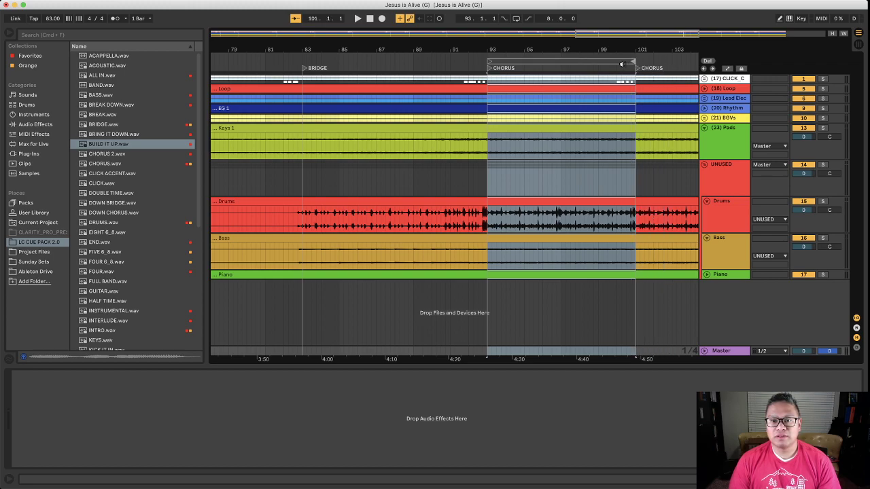
right_click(619, 62)
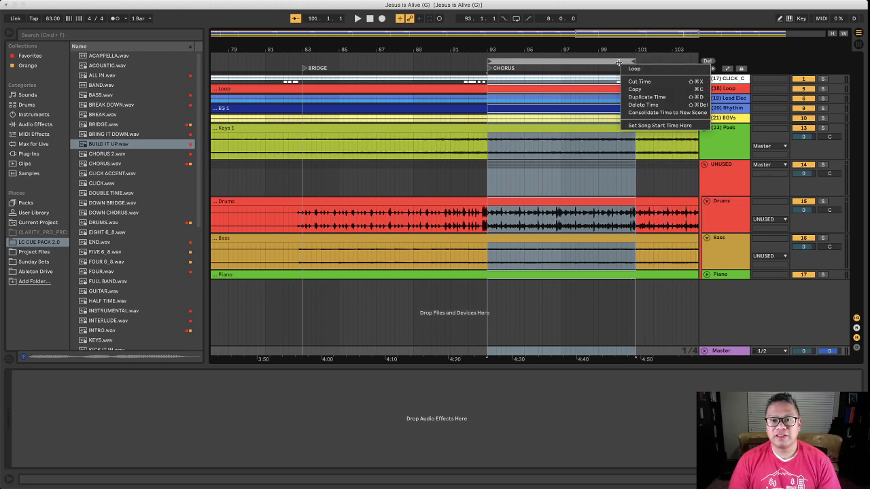
click(662, 113)
scroll(600, 120, right, 10)
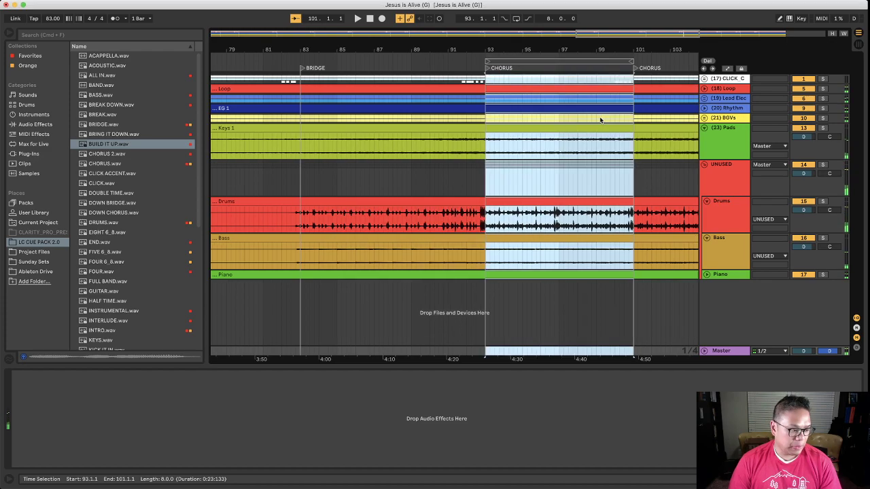
drag(430, 61, 582, 63)
right_click(583, 64)
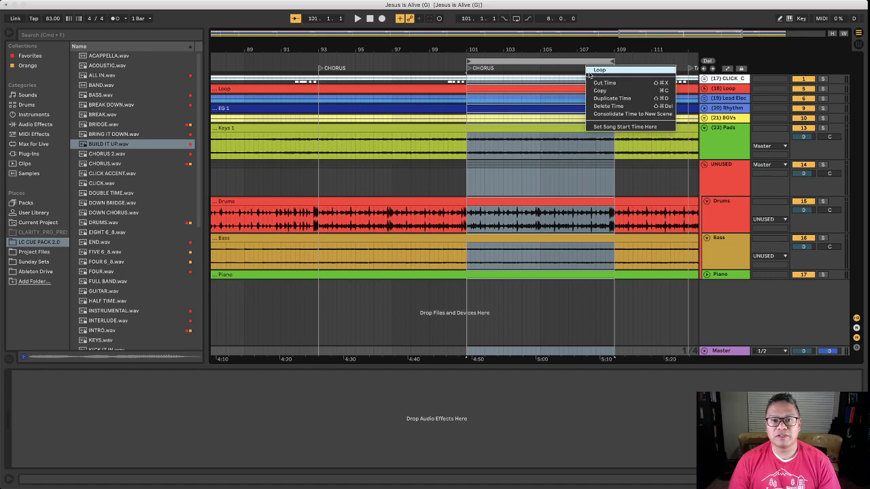
click(611, 107)
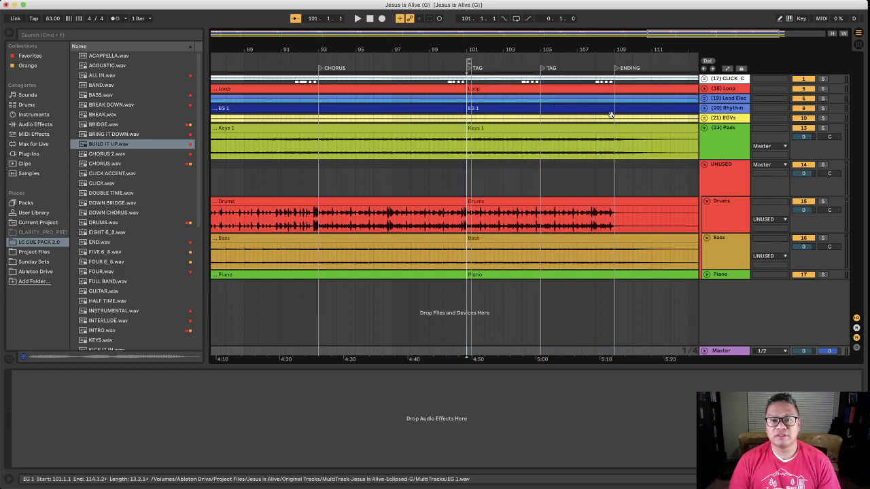
key(super+z)
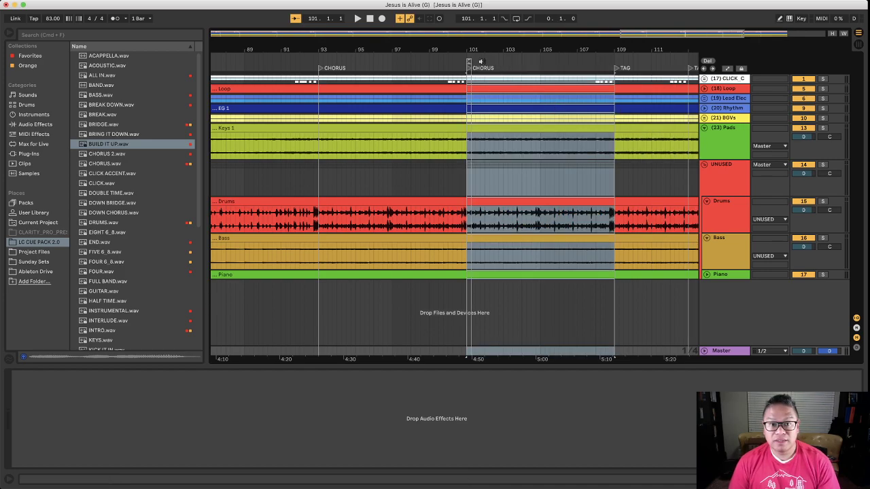
Step: Set the loop to the eight-bar CHORUS starting at 101.1.1 and consolidate that time into a new scene
drag(474, 61, 614, 66)
right_click(596, 62)
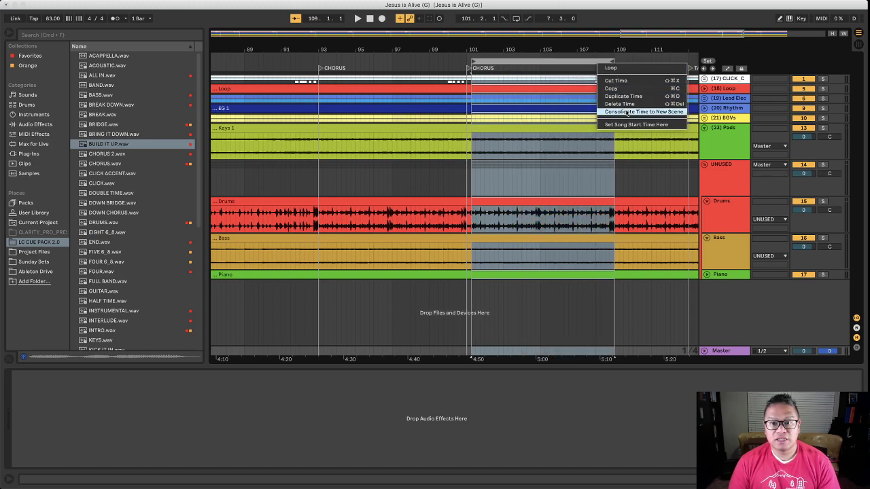
click(528, 64)
drag(473, 61, 468, 62)
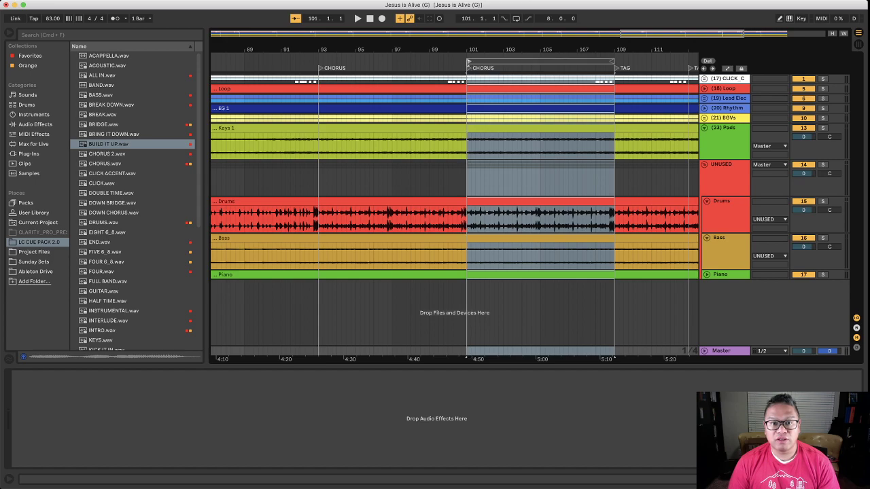
right_click(491, 63)
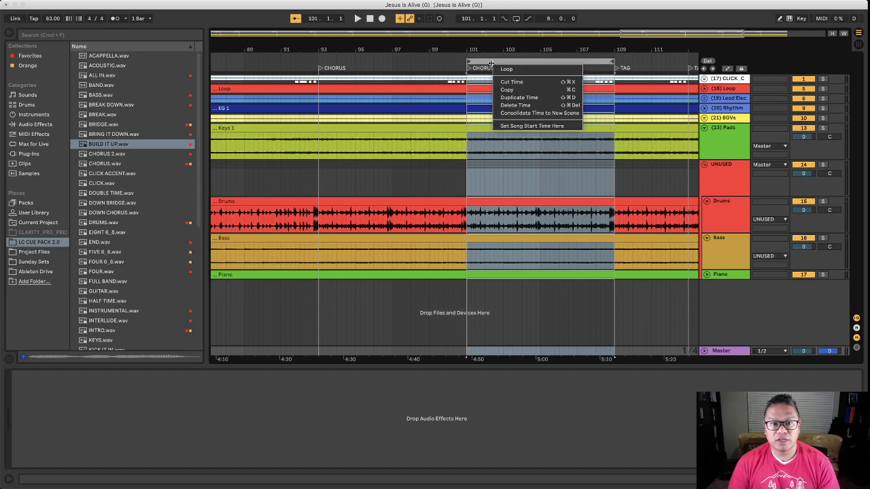
click(523, 113)
Step: Set the loop to the four-bar first TAG after the CHORUS, starting at 109.1.1, and consolidate that time into a new scene
scroll(562, 86, right, 5)
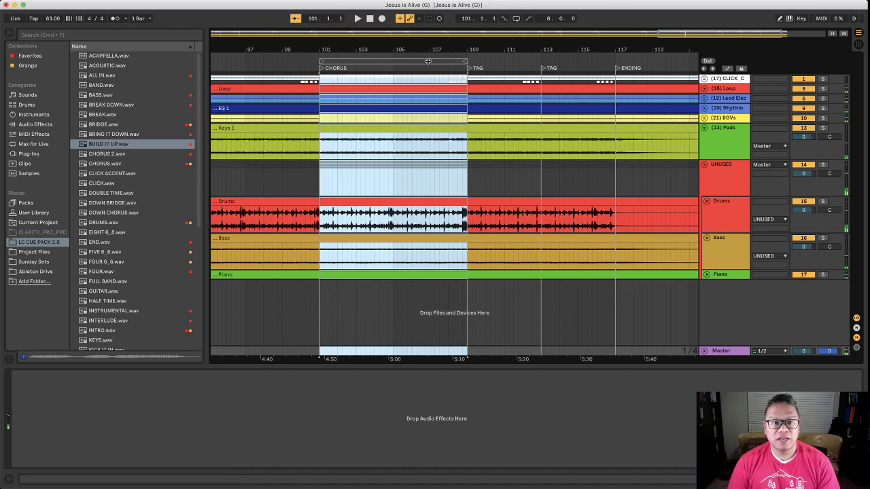
drag(429, 61, 506, 65)
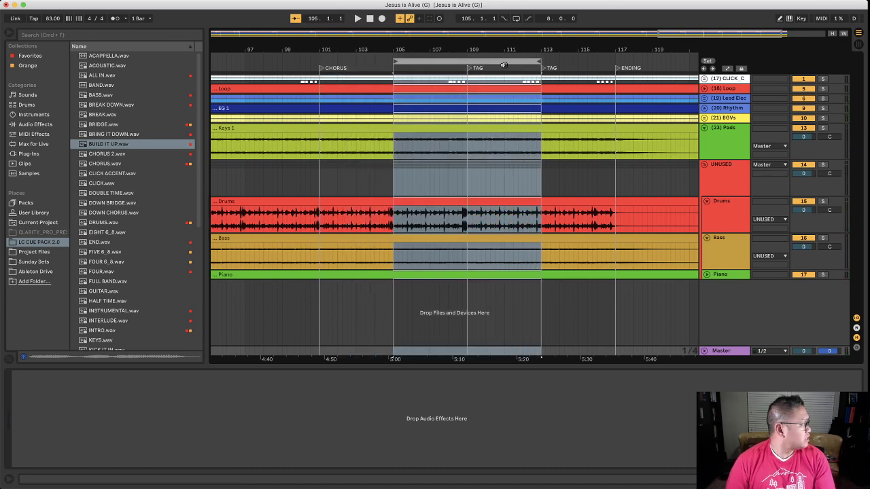
drag(395, 63, 467, 67)
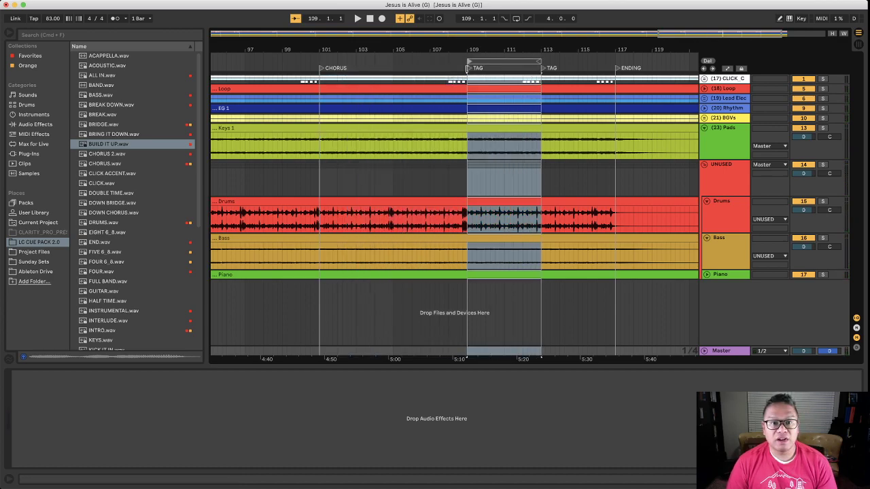
right_click(494, 63)
click(516, 110)
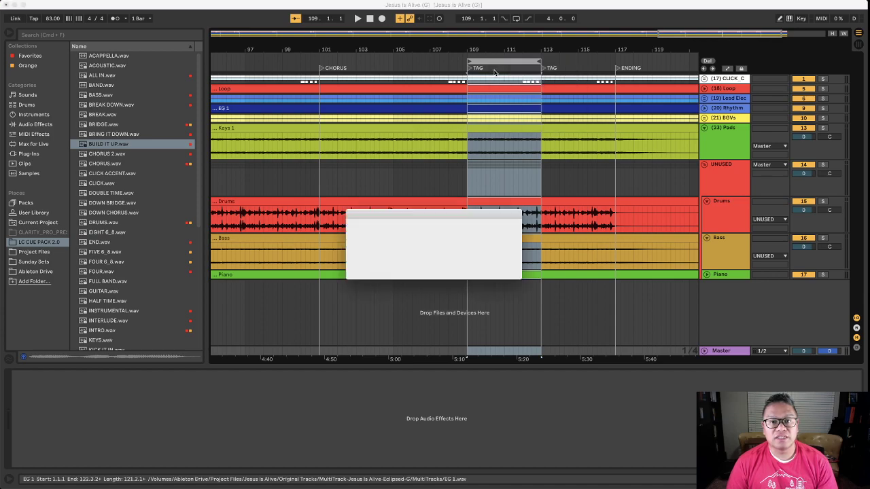
Step: Move the four-bar loop to the second TAG at 113.1.1 and consolidate that time into a new scene
drag(503, 64, 571, 67)
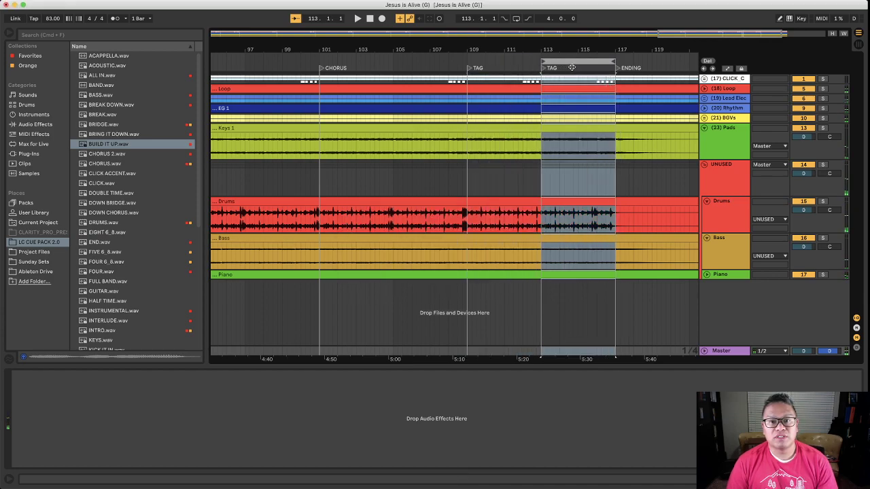
right_click(576, 66)
click(594, 109)
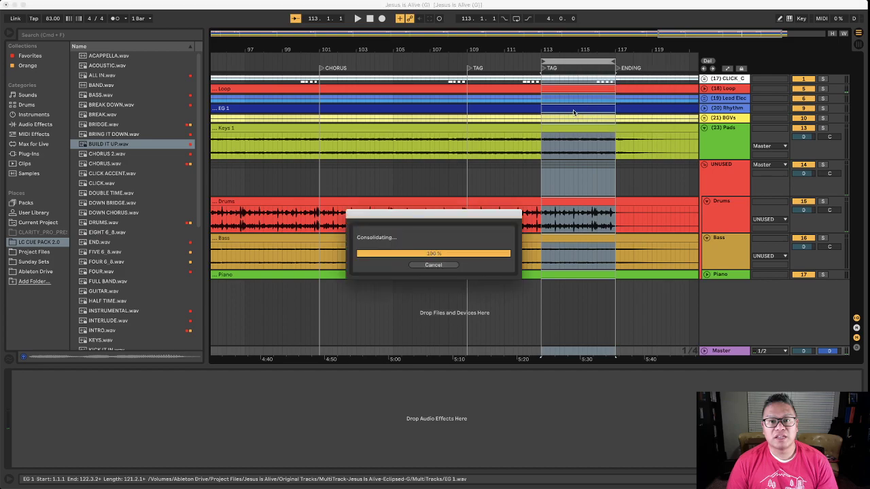
Step: Set the loop to six bars over the ENDING, starting at 117.1.1, and consolidate that time into a new scene
scroll(574, 111, right, 5)
drag(470, 62, 599, 64)
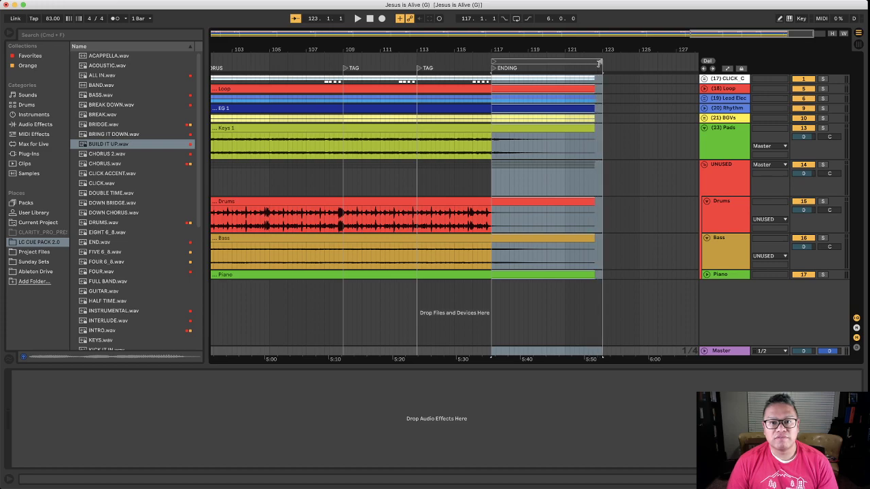
right_click(588, 62)
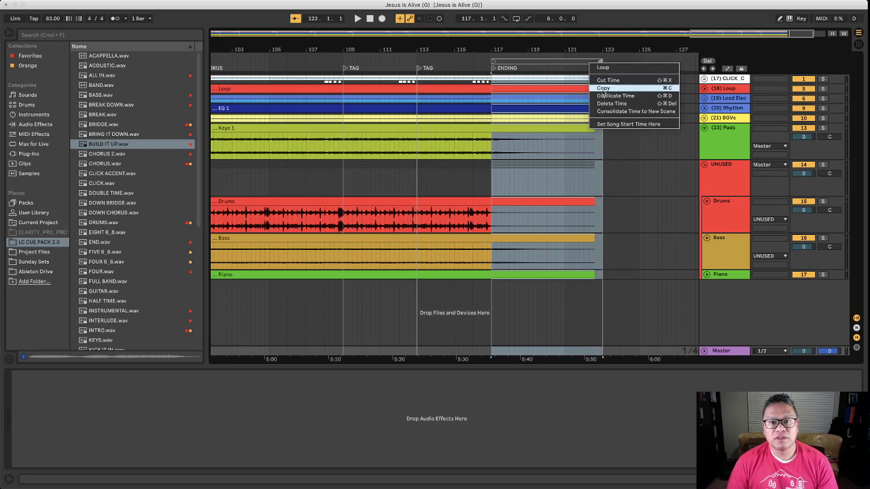
click(611, 112)
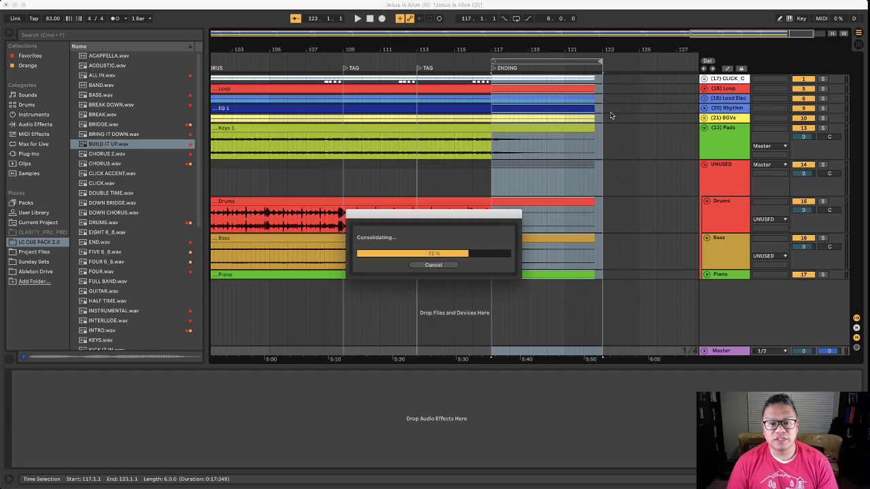
Step: In Session View, rename scene 12 as "Intro;83 BPM;4/4" and scene 13 as "Verse;83 BPM;4/4"
key(Tab)
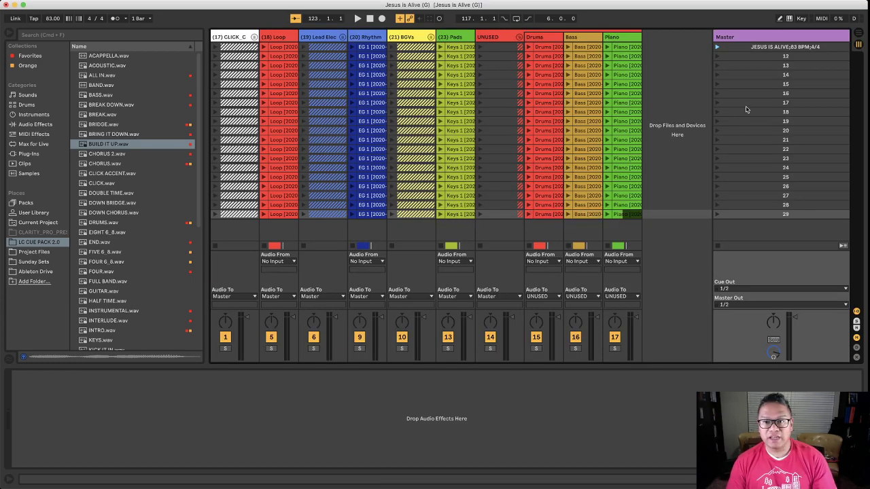
click(779, 57)
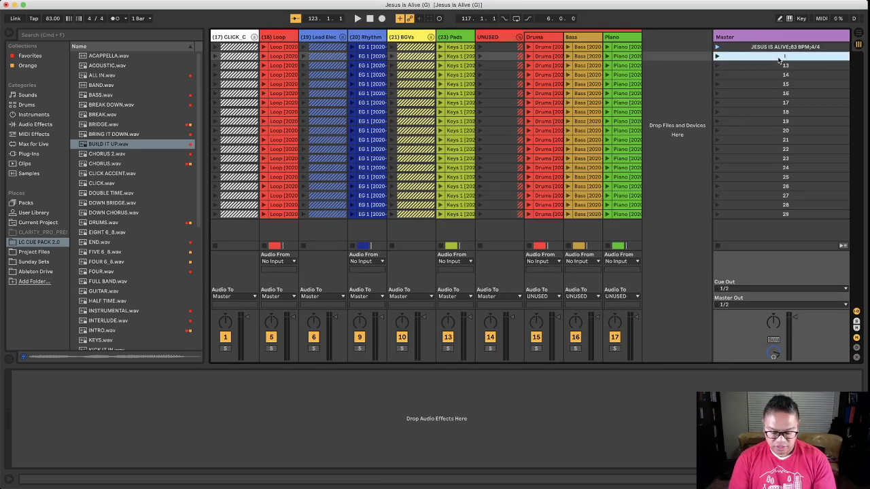
text(;83 BPM;4/4)
click(774, 65)
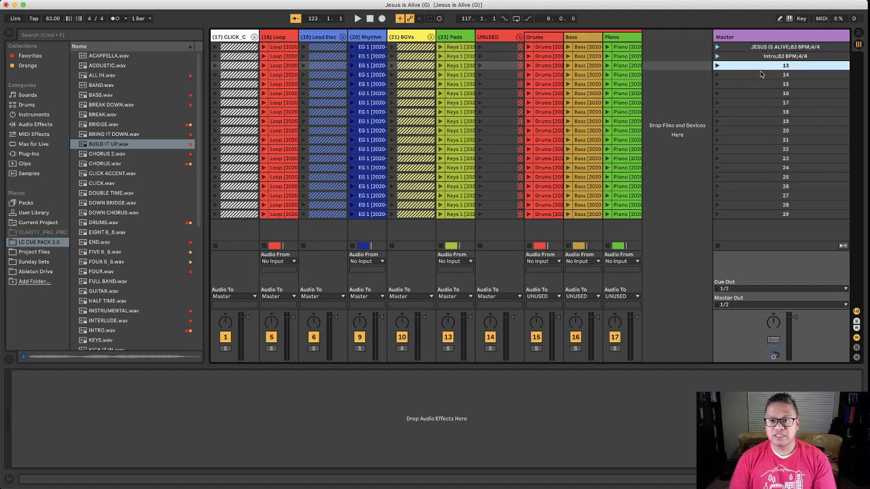
text(Ver)
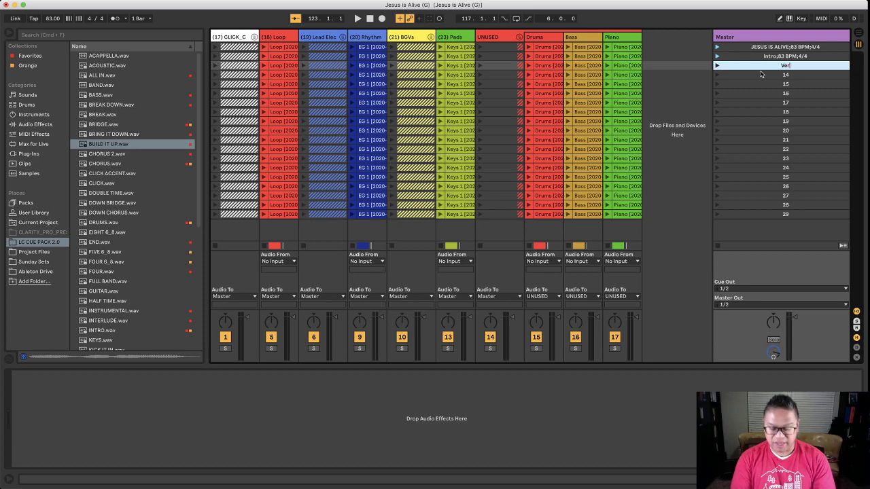
text(se)
text(;83 BPM;4/4)
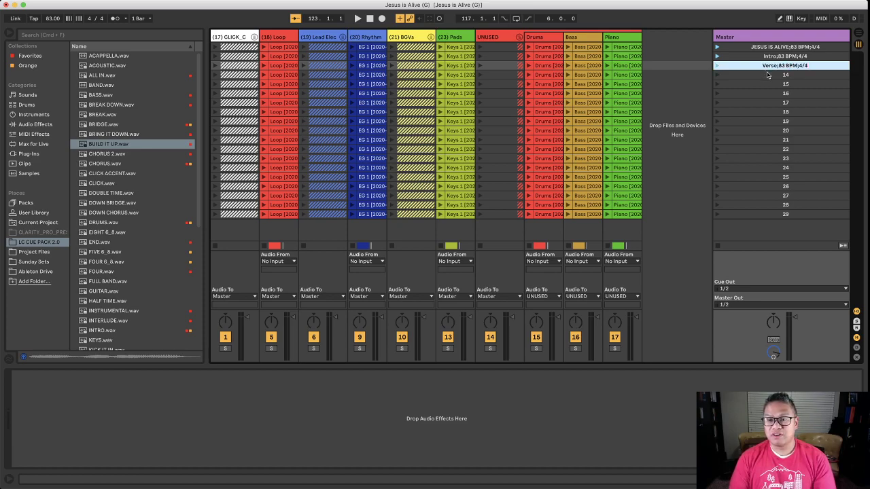
Step: Rename scene 14 as "Prechorus;83 BPM;4/4"
key(Tab)
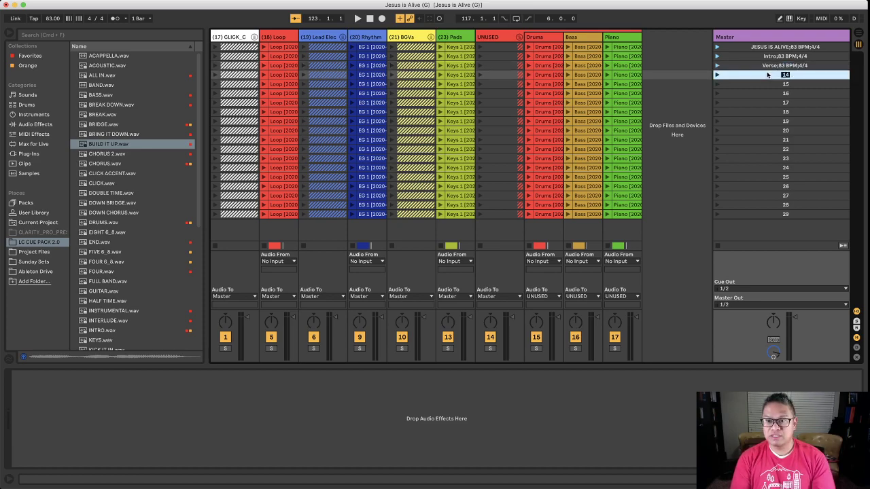
text(Prechorus)
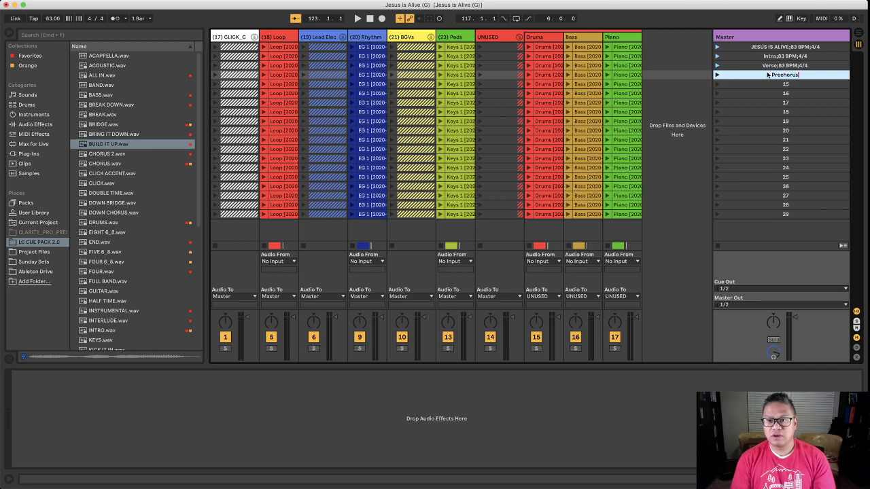
text(;83 BPM;4/4)
Step: Check the opening section locators in Arrangement View and rename the Verse scene in Session View as "Verse 1;83 BPM;4/4"
key(Tab)
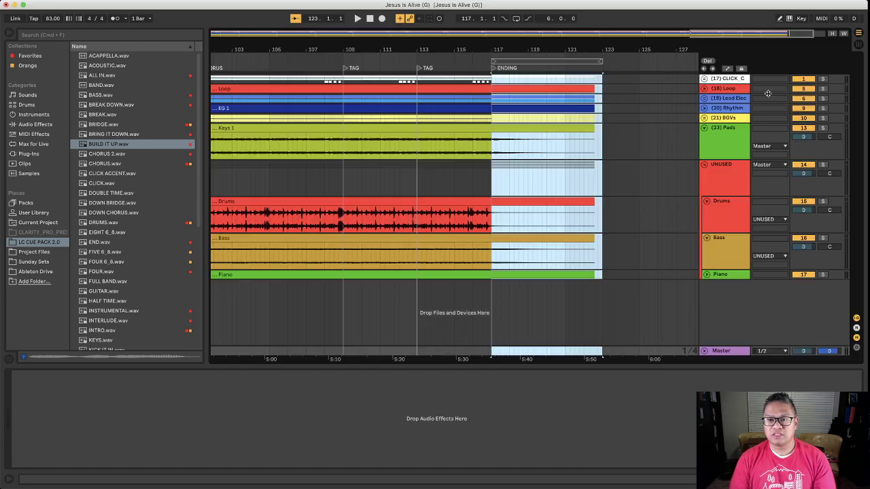
key(Home)
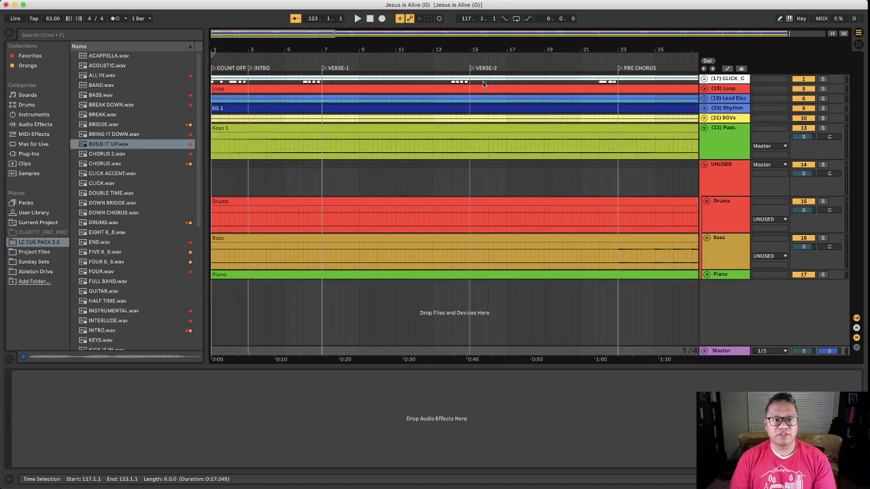
key(minus)
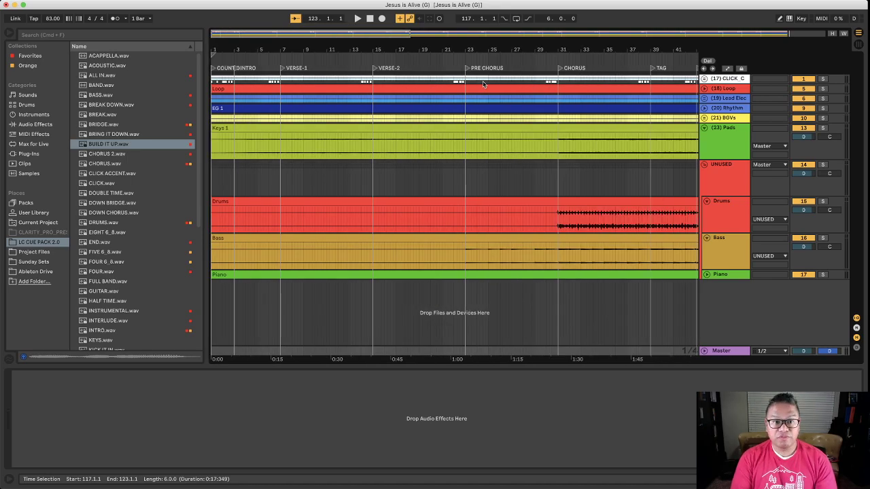
key(super+Tab)
key(super+Tab)
key(Tab)
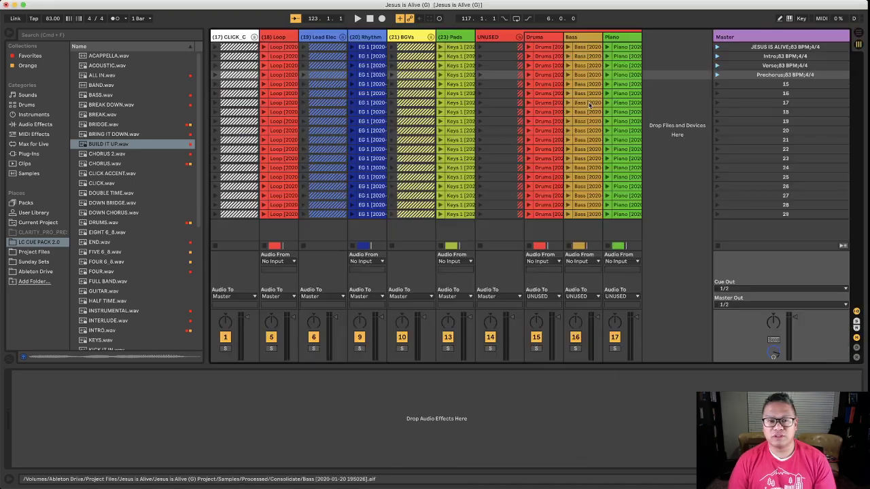
click(783, 76)
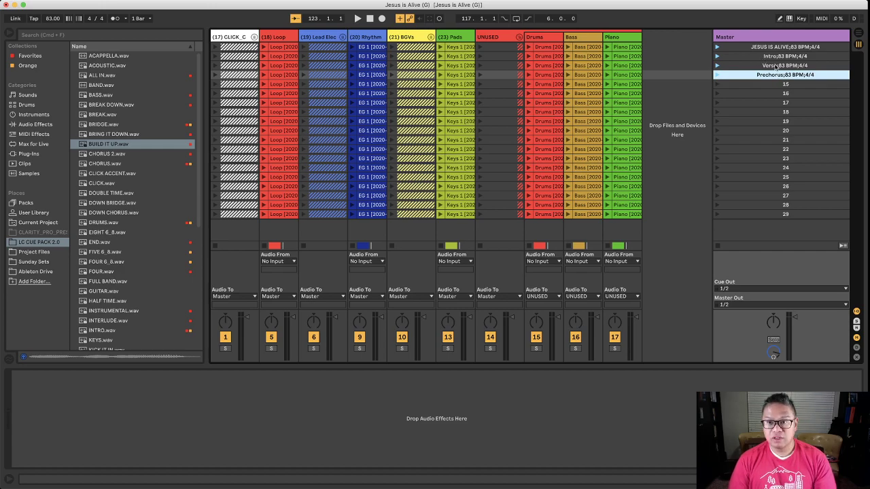
click(777, 66)
text(2)
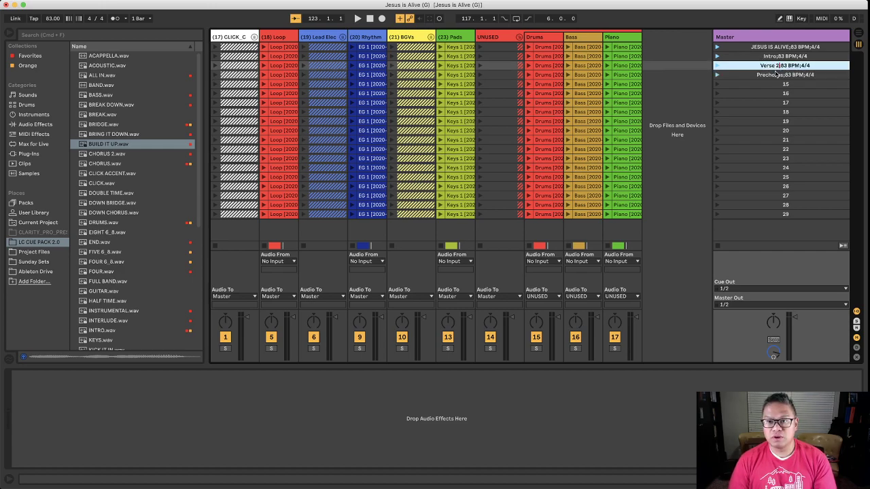
key(BackSpace)
text(1)
Step: Rename the Prechorus scene as "Verse 2;83 BPM;4/4" and scene 15 as "PreChous;83 BPM;4/4"
key(Tab)
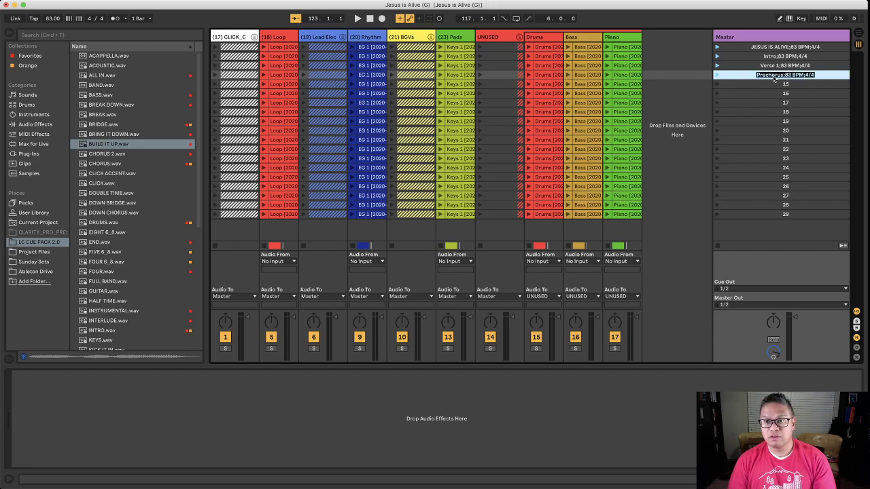
text(Verse 2)
key(Return)
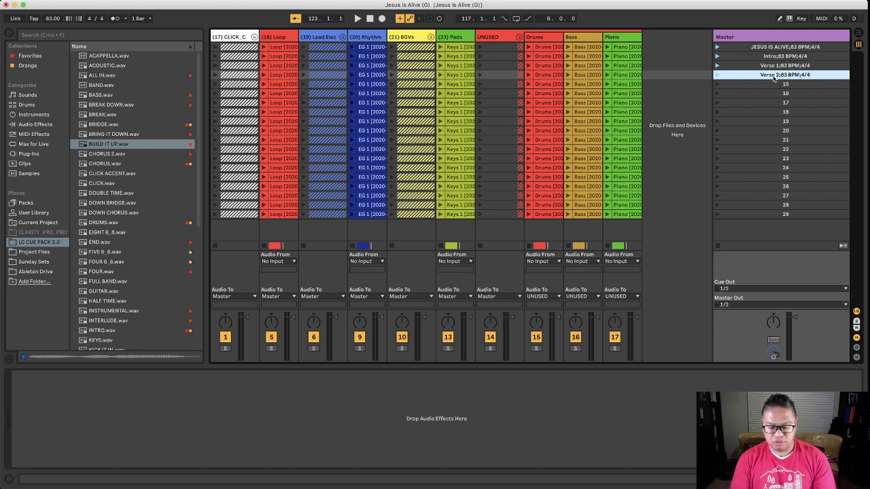
key(Tab)
text(PreChorus)
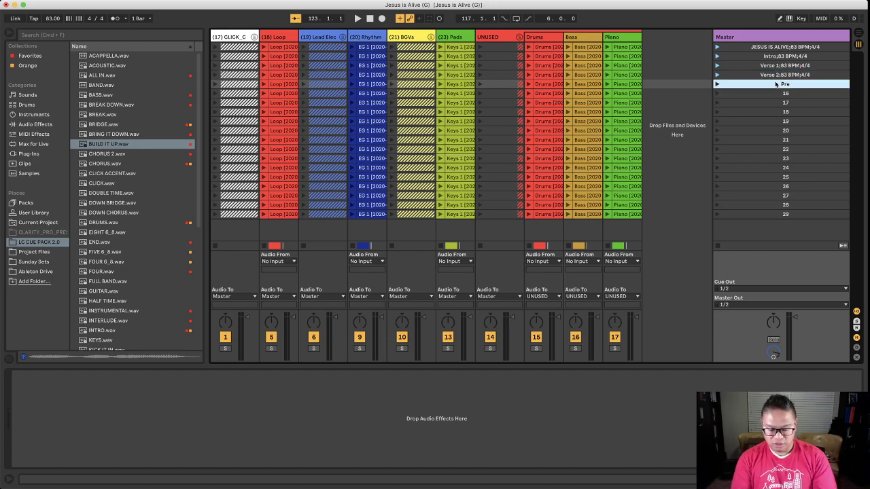
text(;83 BPM;4/4)
key(Return)
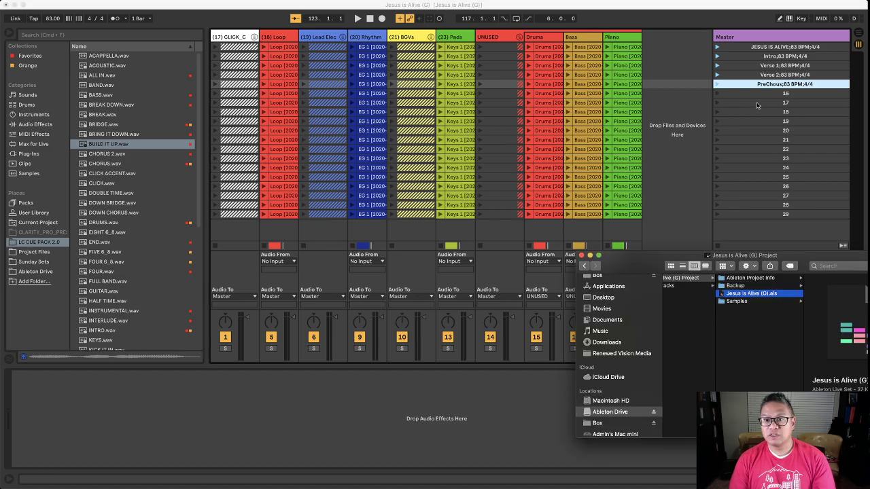
Step: Check the section following the PRE CHORUS in Arrangement View and rename scene 16 in Session View as "Chorus;83 BPM;4/4"
key(Tab)
scroll(531, 98, right, 3)
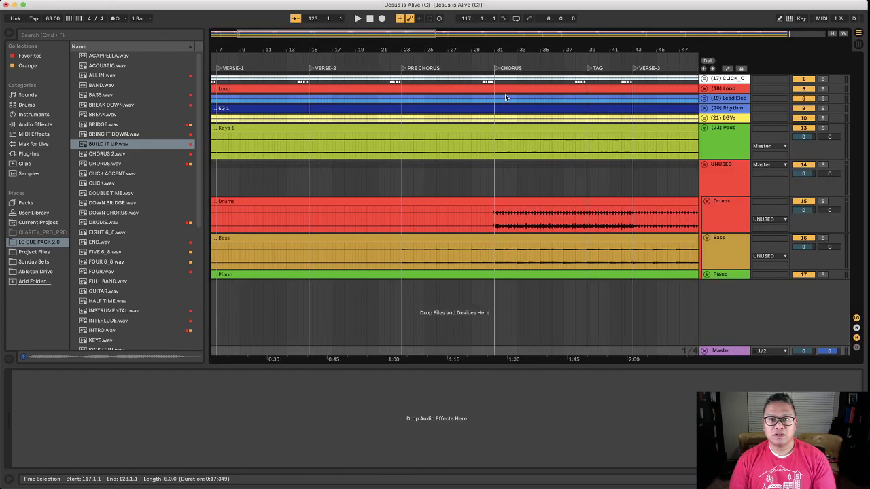
key(Tab)
click(767, 95)
key(super+r)
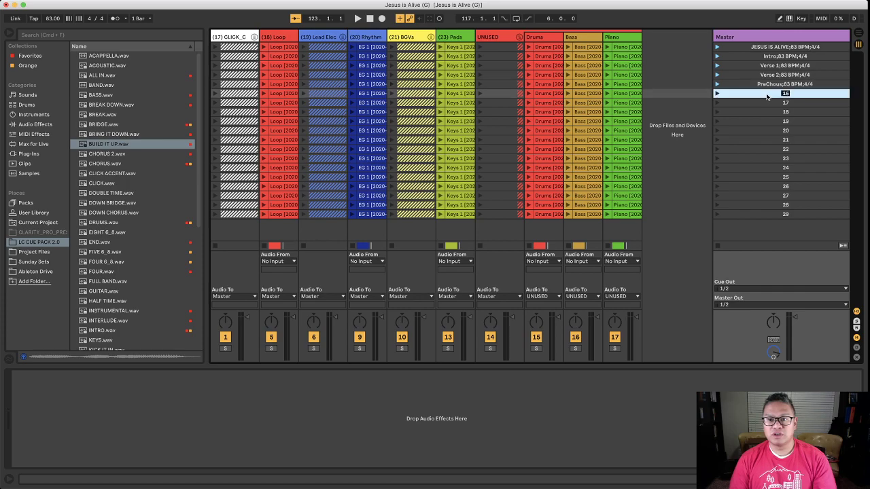
text(Chorus)
text(;83 BPM;4/4)
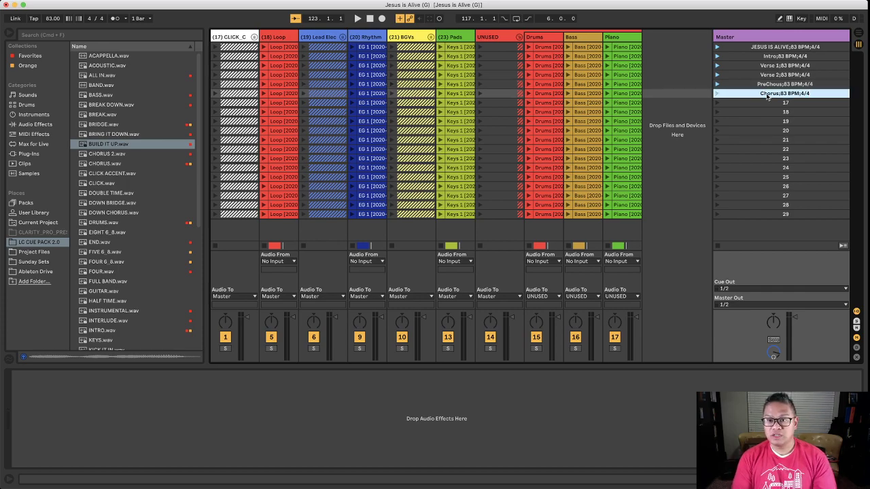
Step: Rename scene 17 as "Tag;83 BPM;4/4" and scene 18 as "Verse 3;83 BPM;4/4"
key(Tab)
text(Tag)
text(;83 BPM;4/4)
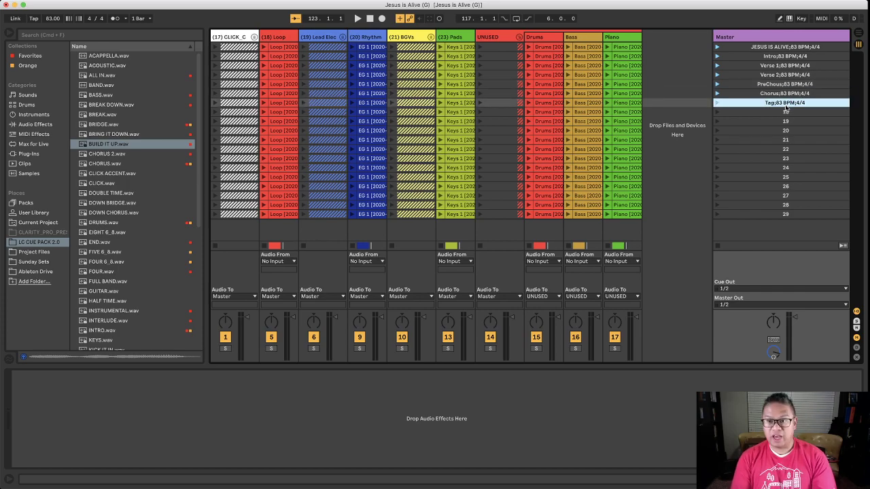
key(Tab)
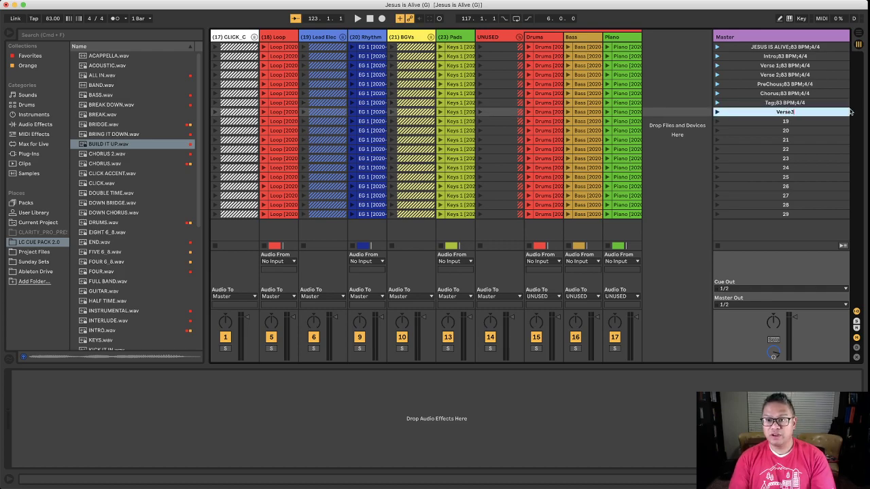
key(BackSpace)
text(3;83 BPM;4/4)
key(Return)
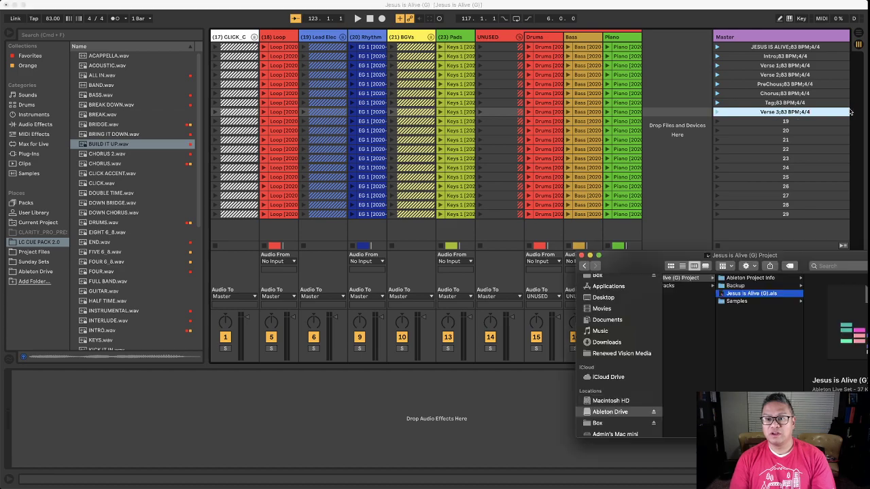
Step: Check the section after VERSE-3 in Arrangement View and rename scene 19 in Session View as "Prechorus;83 BPM;4/4"
key(Tab)
scroll(578, 102, right, 10)
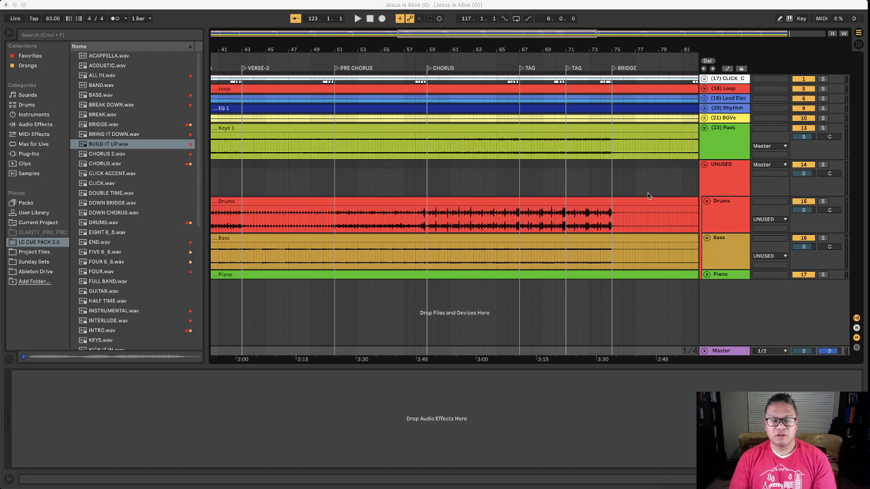
key(Tab)
key(Tab)
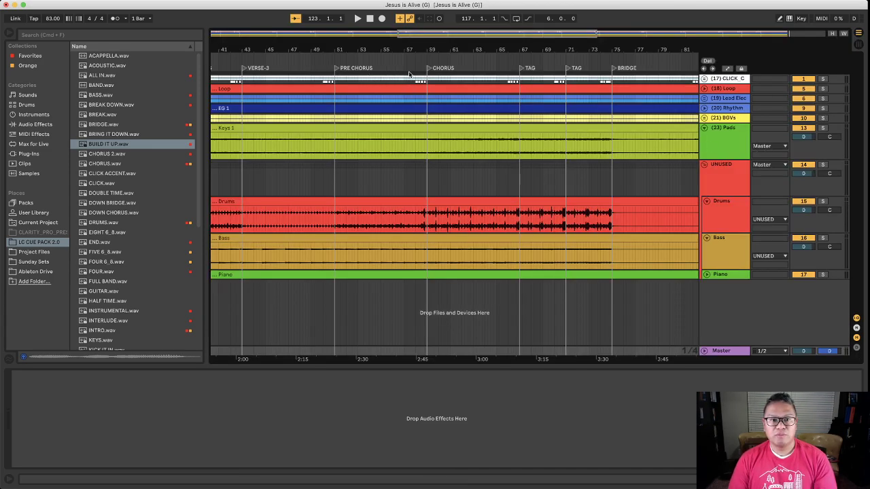
key(Tab)
click(785, 121)
key(super+r)
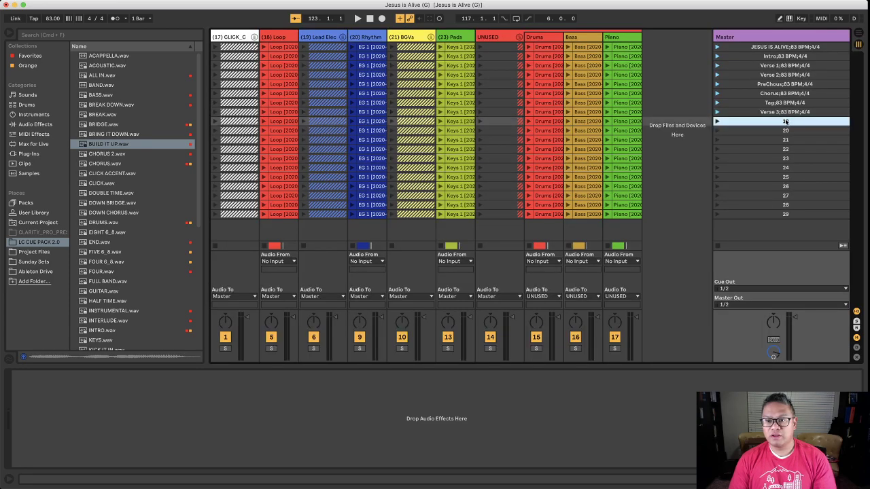
text(PRechorus;83 BPM;4/4)
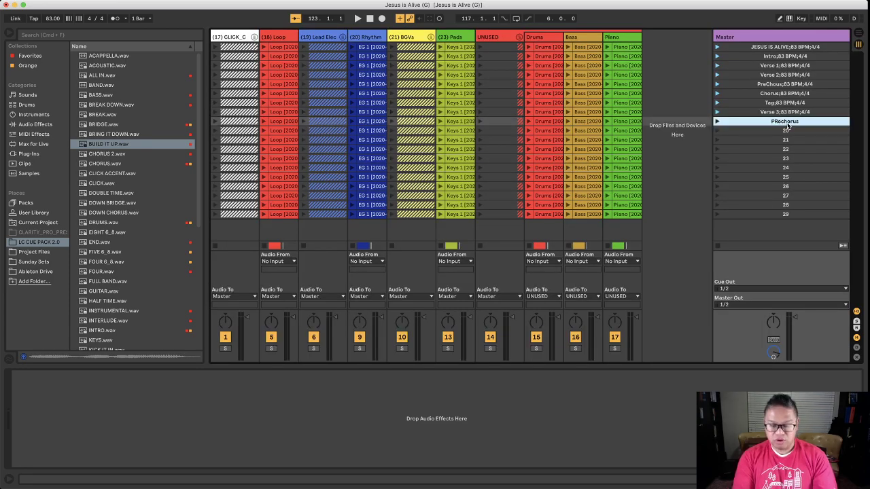
Step: Rename scene 20 as "Chorus;83 BPM;4/4"
click(768, 130)
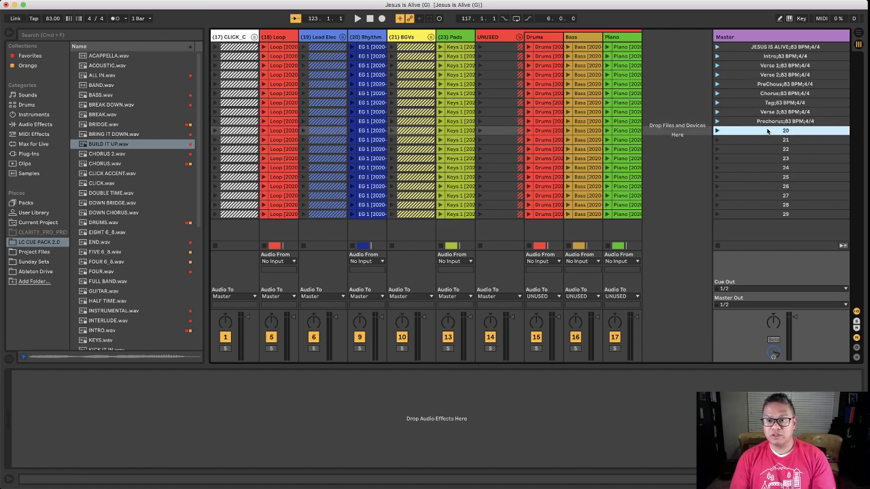
key(super+r)
text(Chorus)
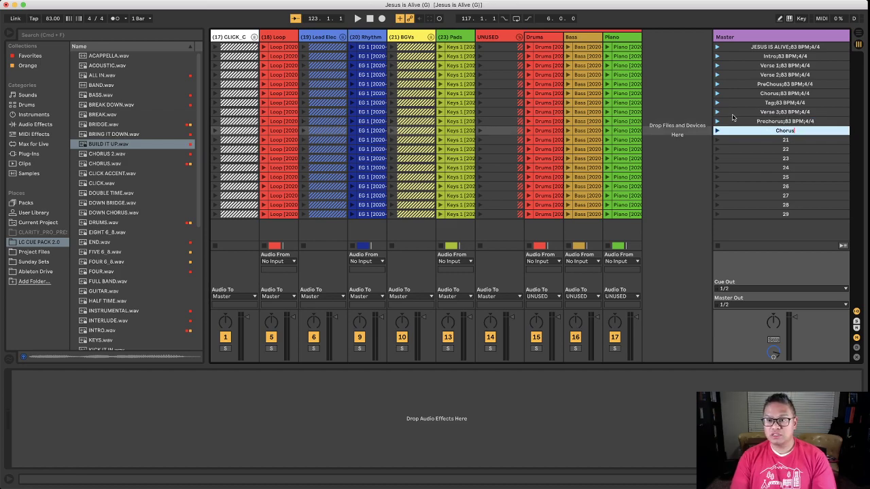
click(780, 140)
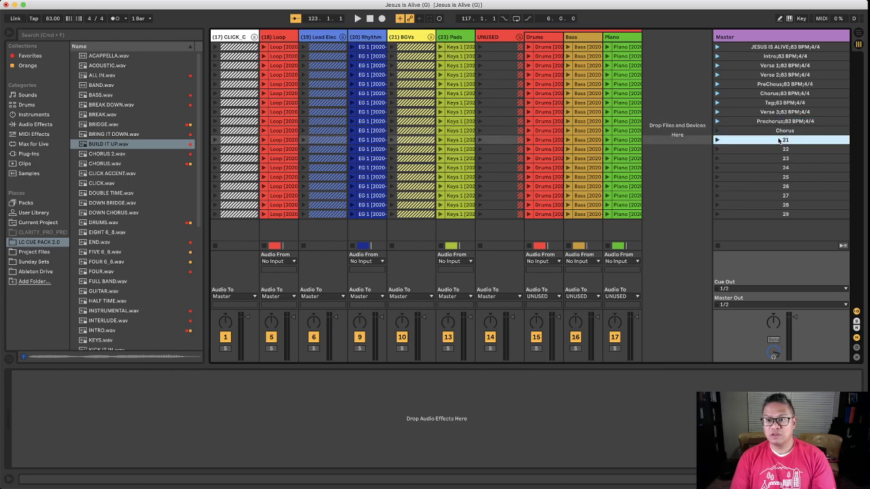
click(796, 131)
key(super+r)
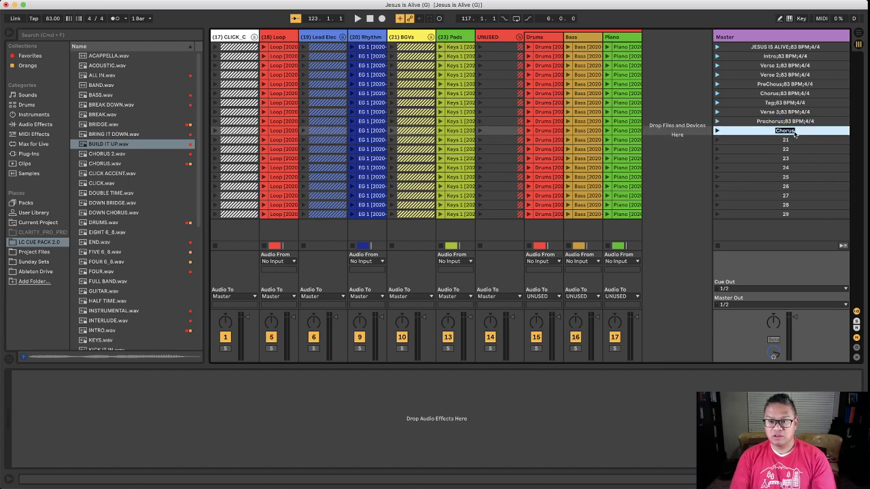
text(Chorus;83 BPM;4/4)
Step: Rename scenes 21 and 22 both as "Tag;83 BPM;4/4"
click(794, 139)
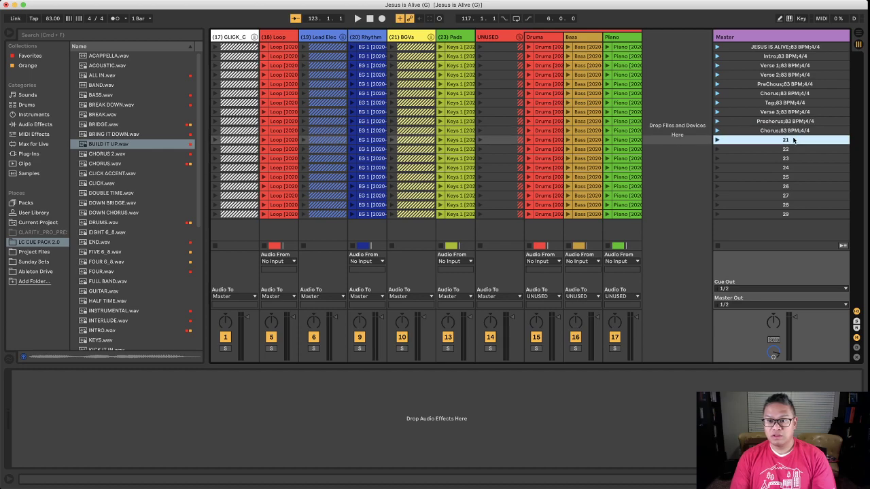
key(super+r)
text(Tag)
text(;83 BPM;4/4)
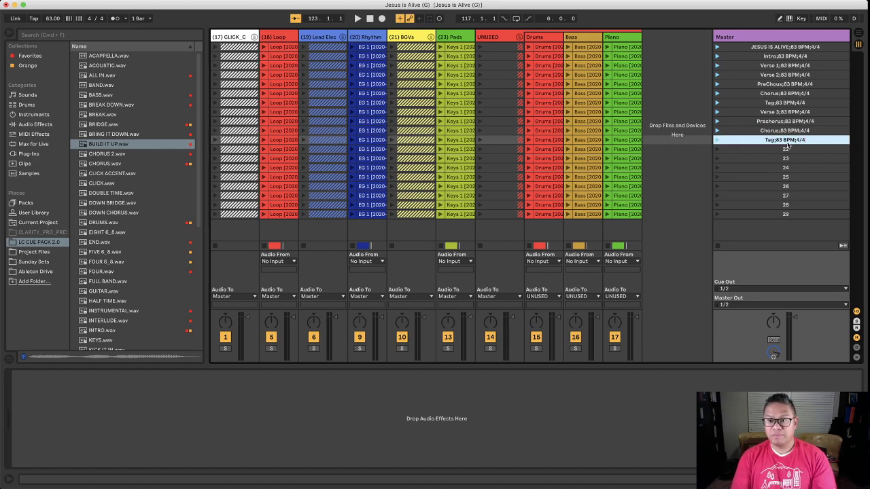
click(791, 151)
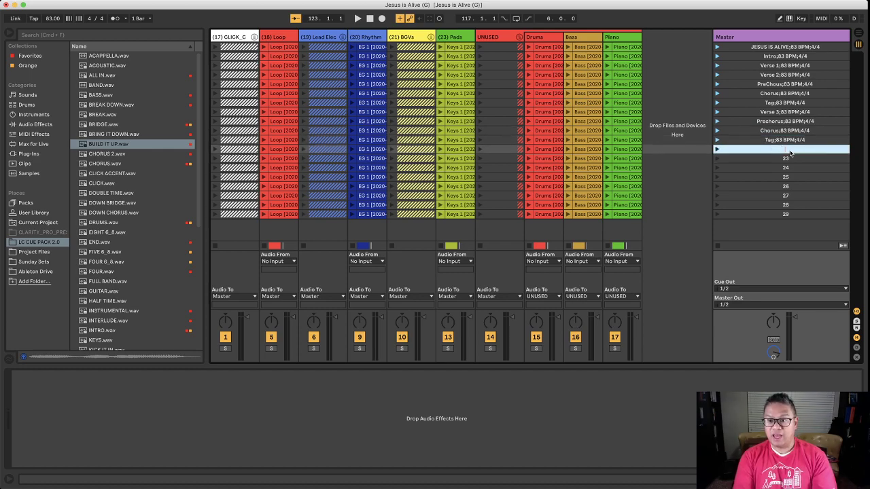
text(Tag)
text(;83 BPM;4/4)
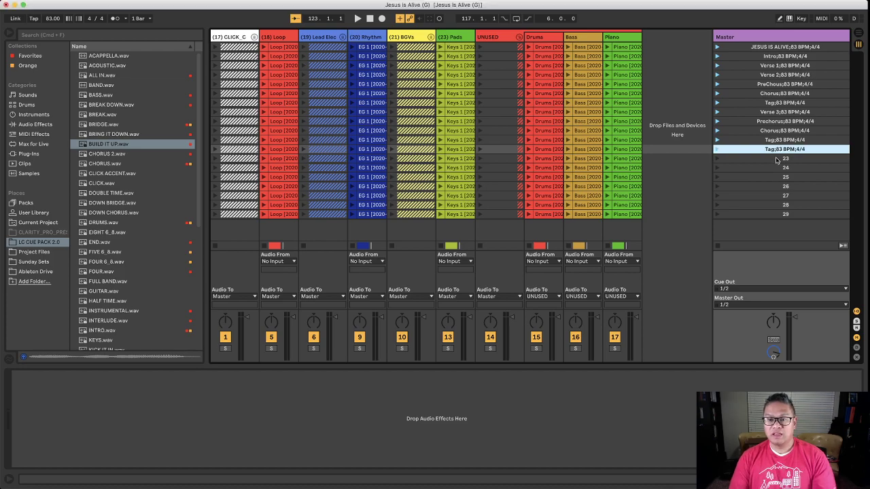
Step: Check the sections after the second TAG in Arrangement View and rename scenes 23 and 24 in Session View as "Bridge;83 BPM;4/4"
key(Tab)
scroll(381, 109, right, 10)
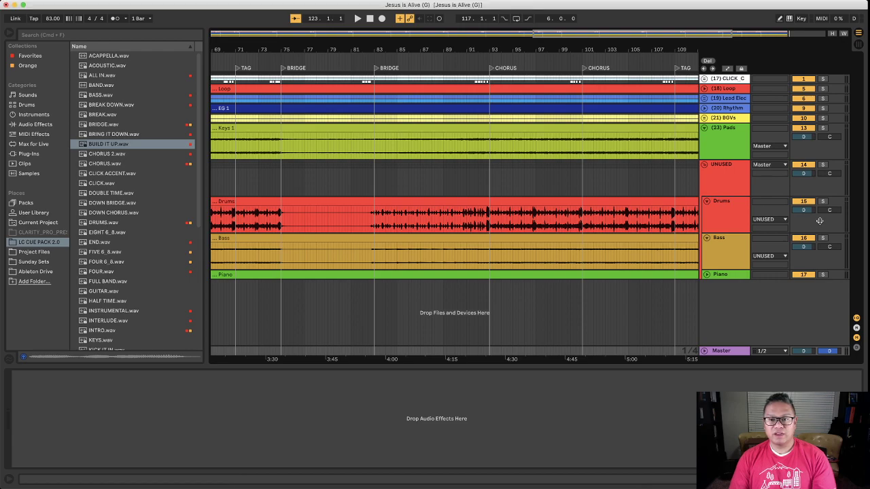
key(Tab)
click(782, 158)
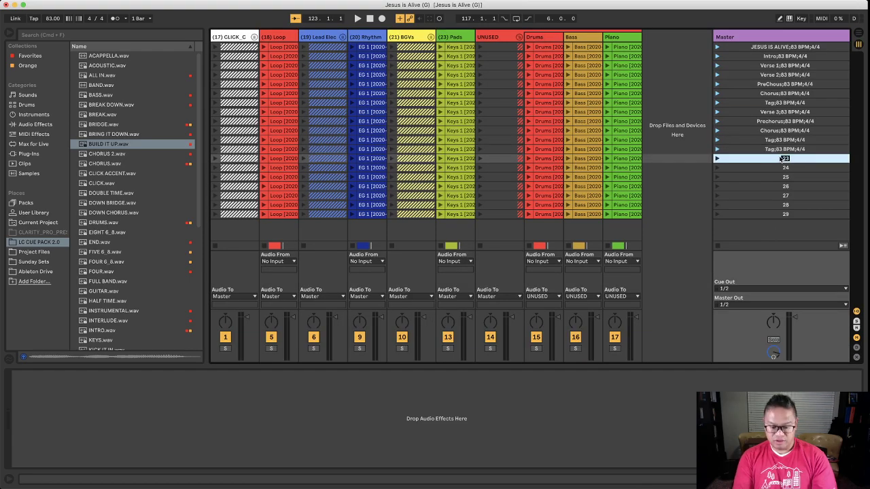
text(Bridge)
text(;83 BPM;4/4)
key(Tab)
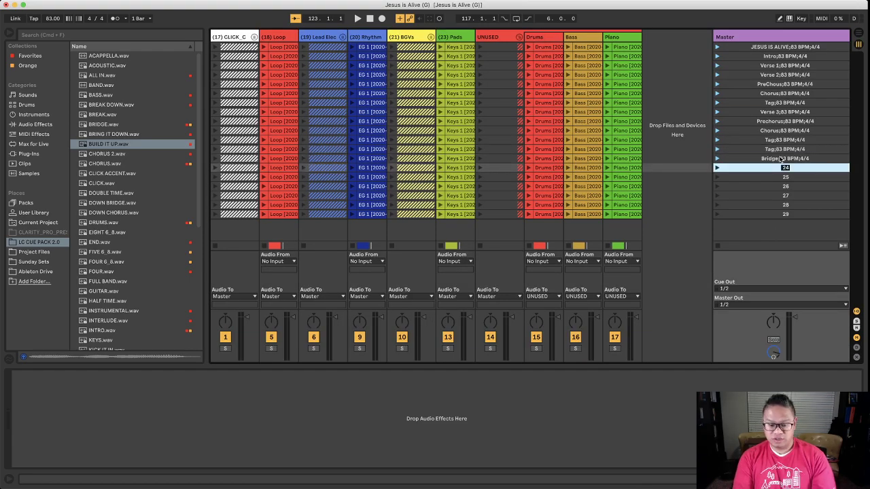
text(Bridge)
text(;83 BPM;4/4)
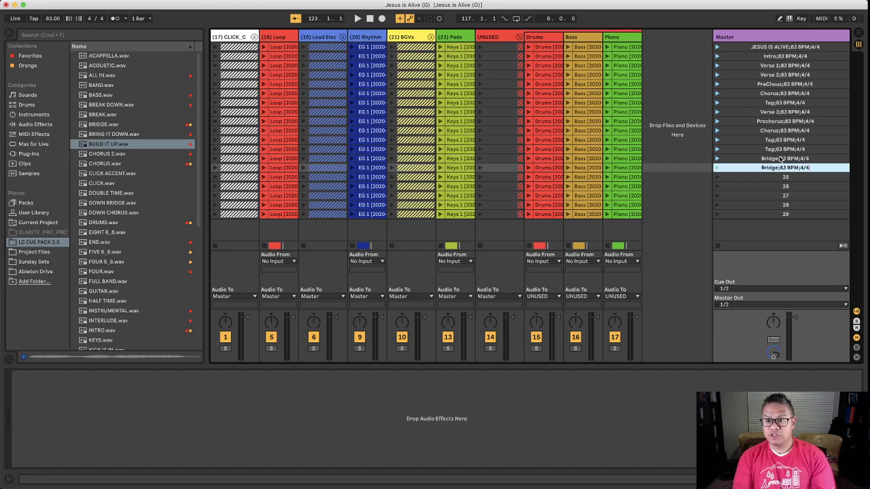
Step: Rename scenes 25 and 26 both as "Chorus;83 BPM;4/4"
key(Tab)
text(Chorus)
text(;83 BPM;4/4)
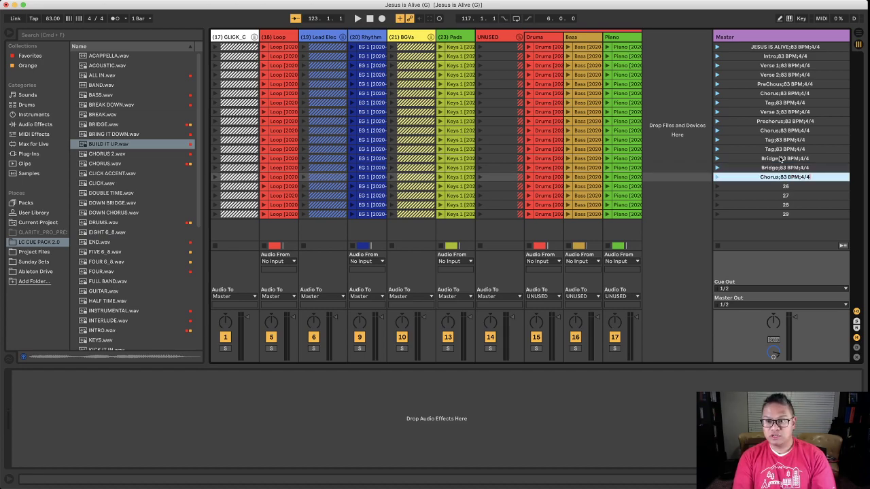
key(Tab)
text(Chorus)
text(;83 BPM;4/4)
Step: Rename scene 27 as "Tag;83 BPM;4/4"
key(Tab)
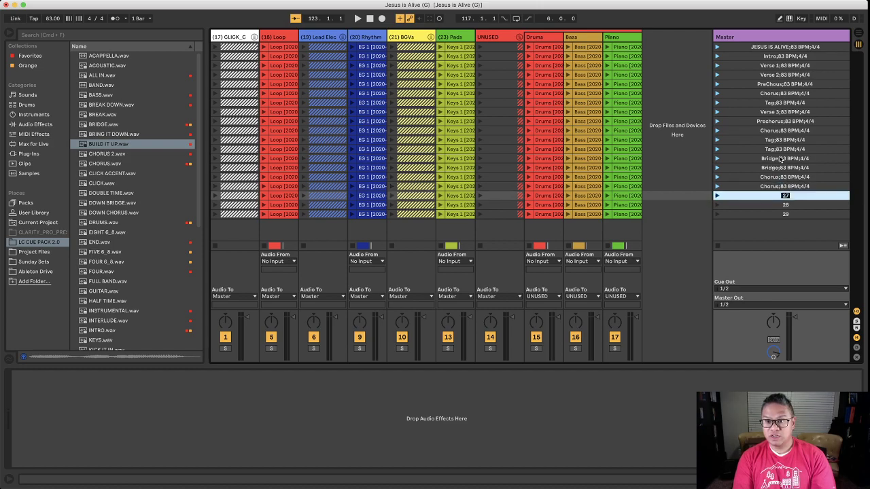
text(Tag)
text(;83 BPM;4/4)
key(Tab)
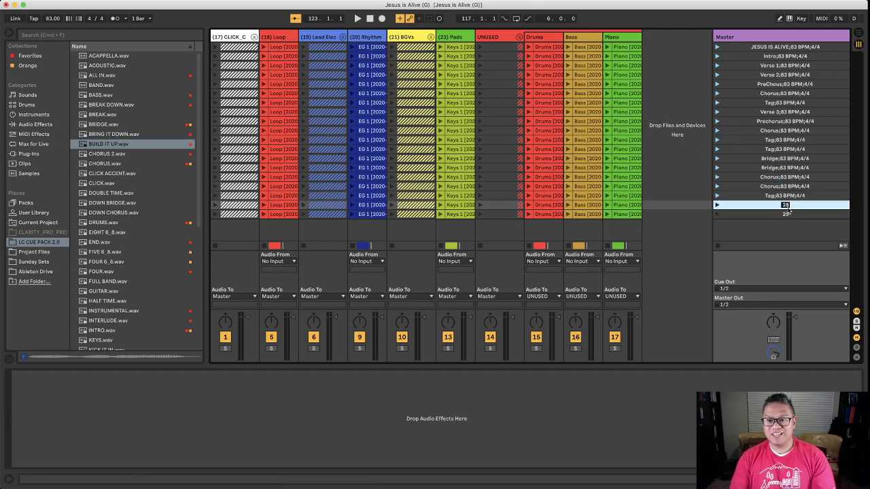
key(Escape)
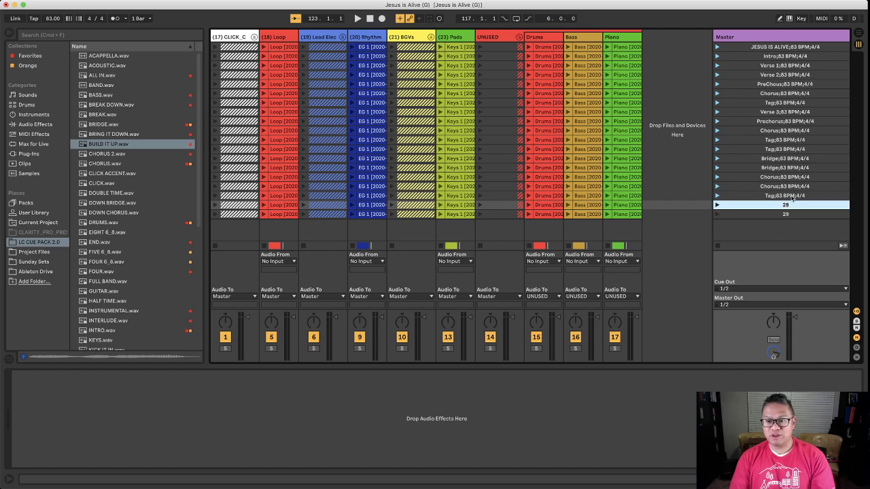
Step: Check the closing section locators in Arrangement View and rename scene 28 in Session View as "Tag;83 BPM;4/4"
key(Tab)
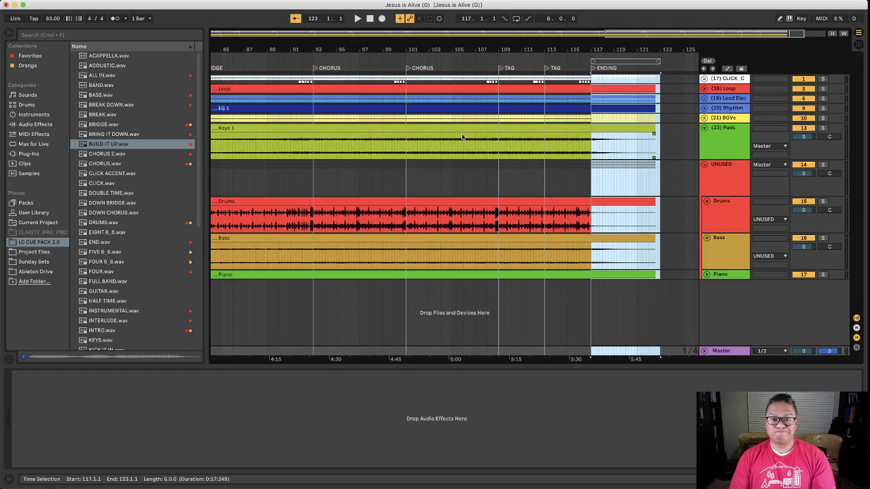
key(Tab)
click(792, 206)
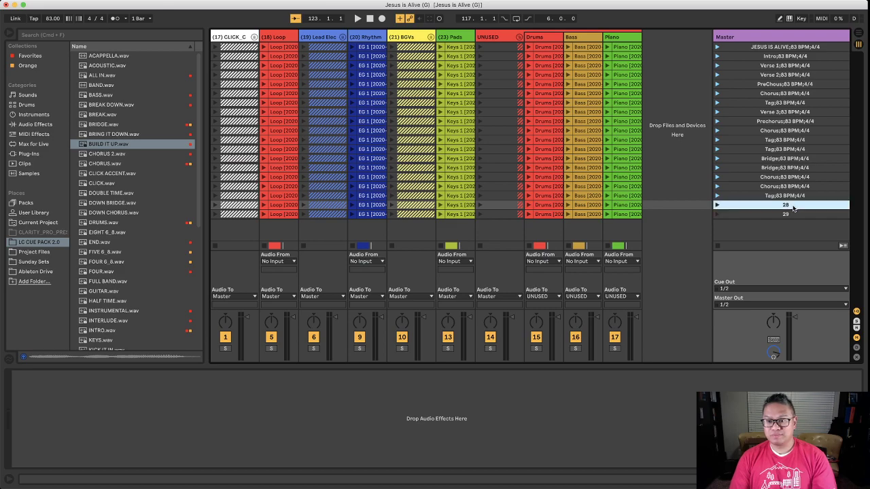
key(super+r)
text(Tag)
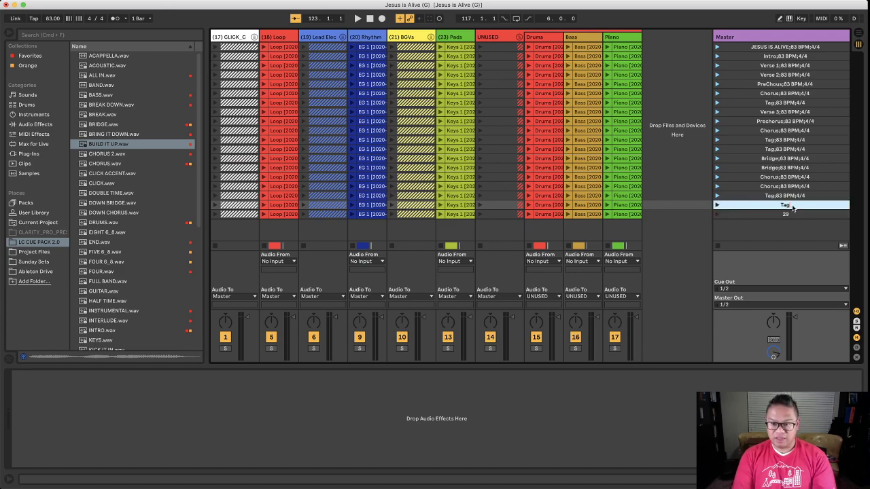
text(;83 BPM;4/4)
Step: Rename scene 29 as "ENDING;83 BPM;4/4"
key(Tab)
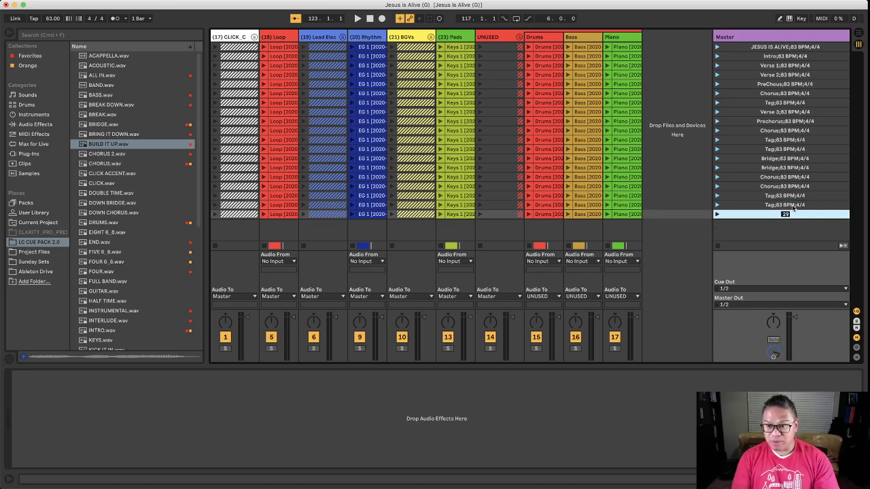
text(E)
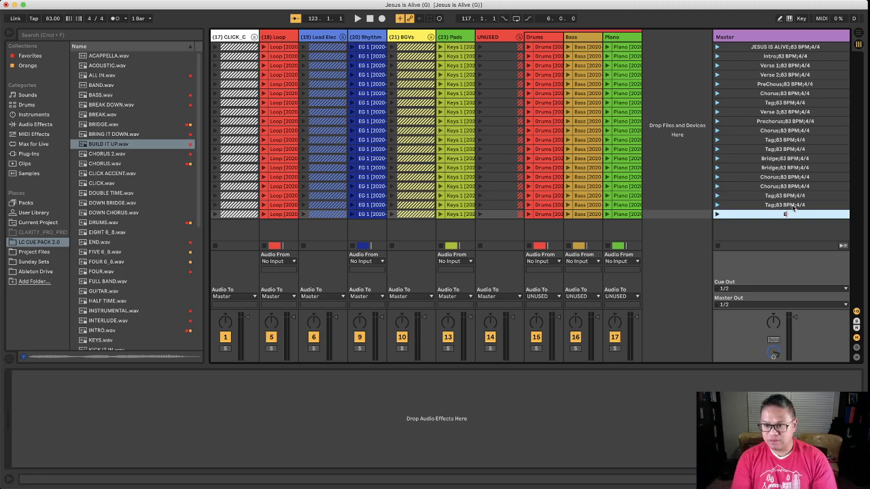
text(NDING)
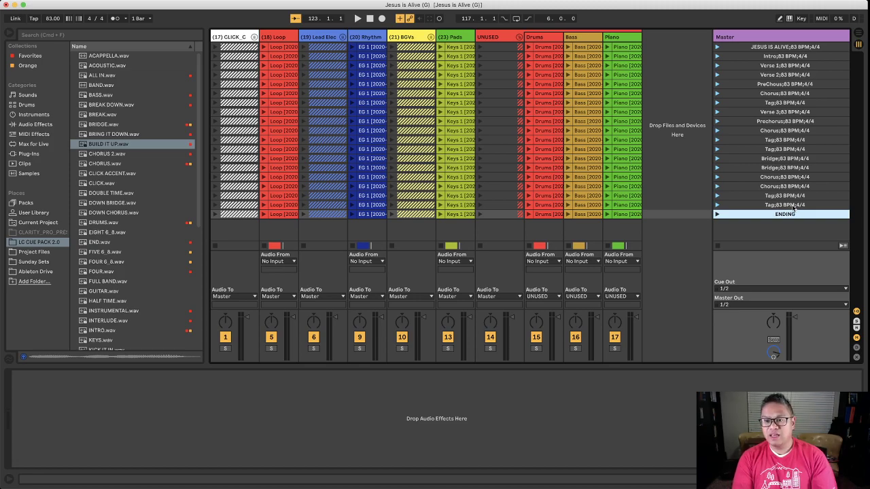
key(super+v)
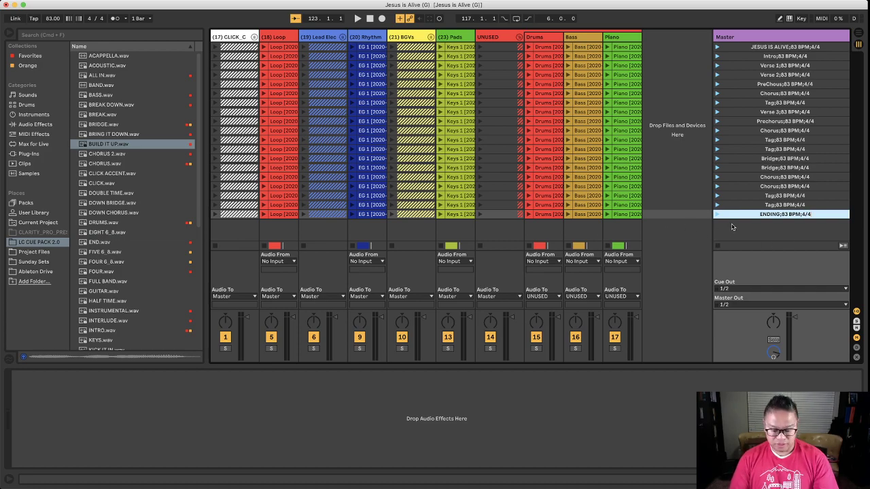
key(Return)
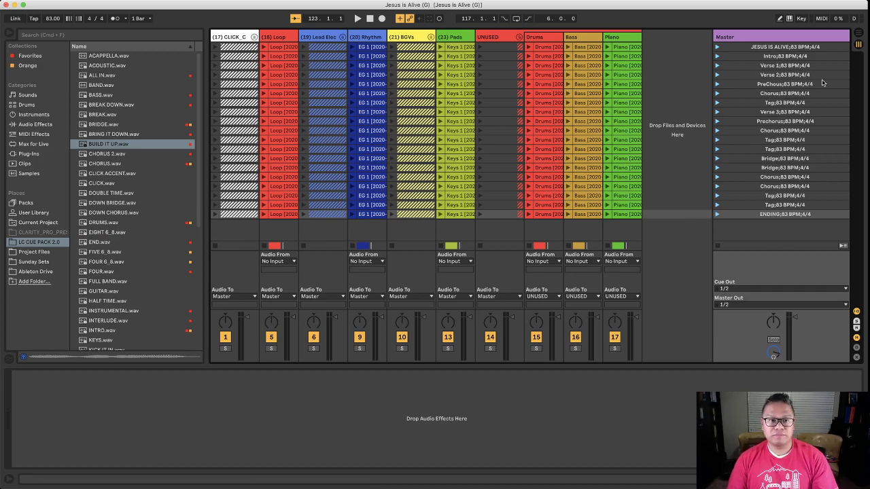
Step: Unfold the "(17) CLICK_C" group track and open the first scene's Guide clip to view its sample settings
click(255, 37)
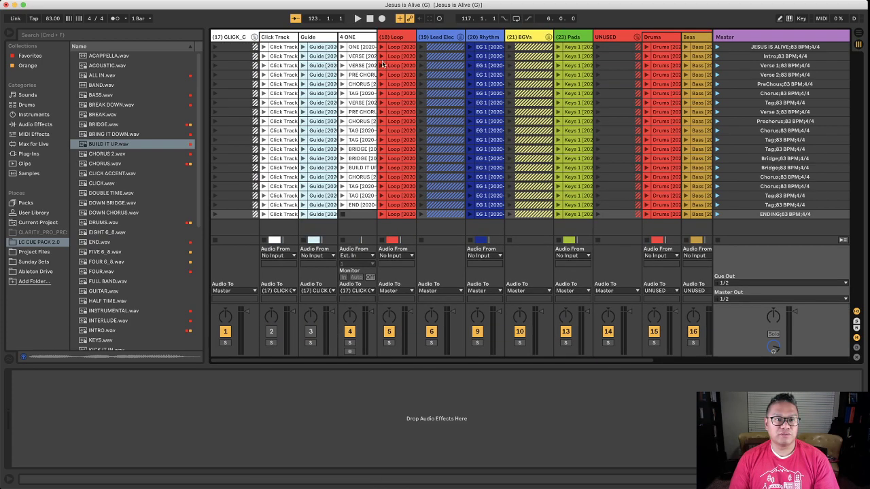
click(289, 50)
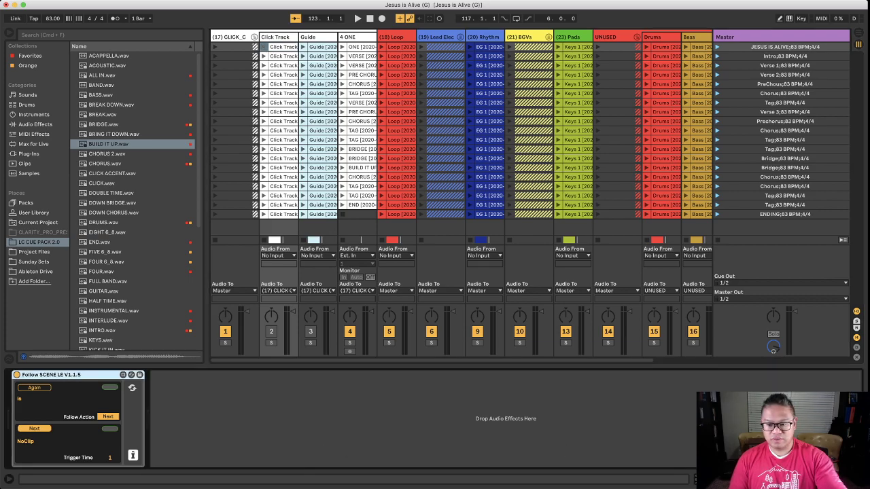
click(305, 50)
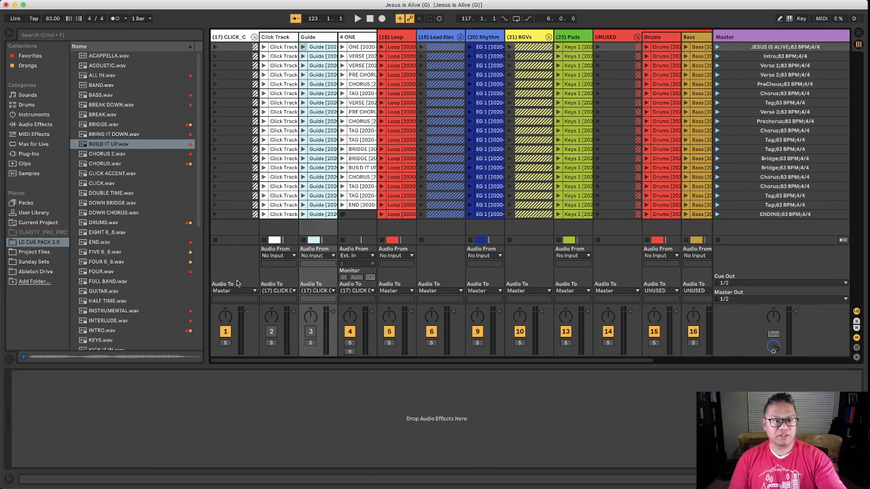
click(328, 49)
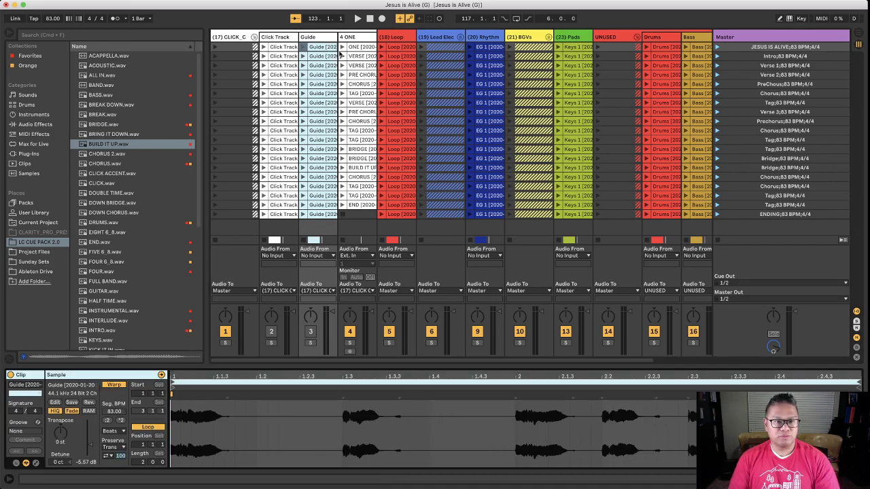
Step: Select all clips from the first Click Track clip through the ENDING scene's Piano clip, and view the Verse 1 scene's Click Track clip
click(293, 49)
scroll(654, 172, right, 1)
scroll(654, 172, right, 3)
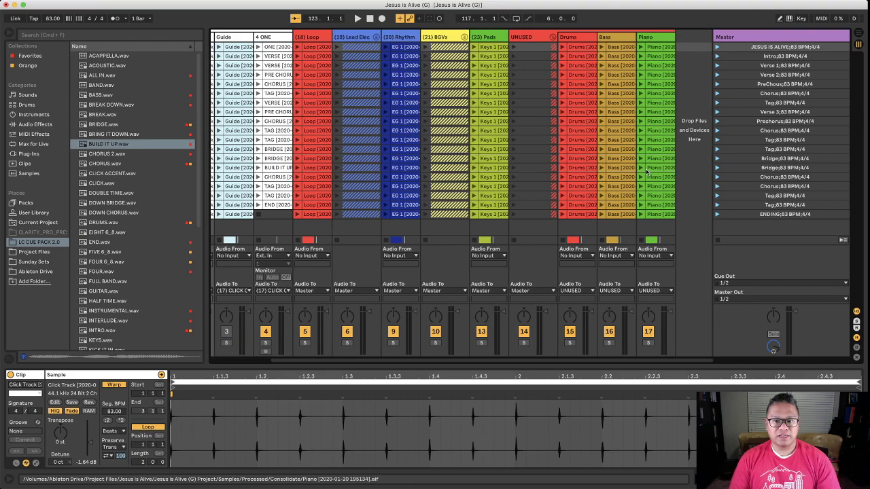
shift+click(663, 216)
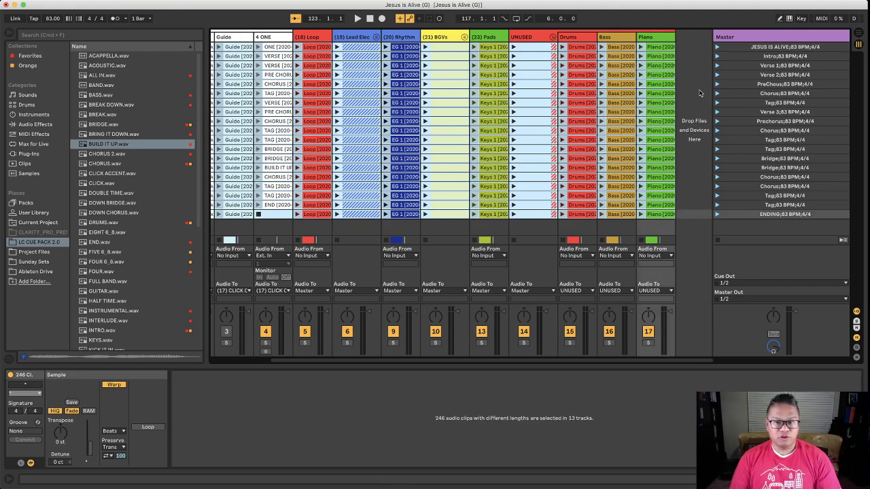
scroll(263, 72, left, 2)
click(262, 70)
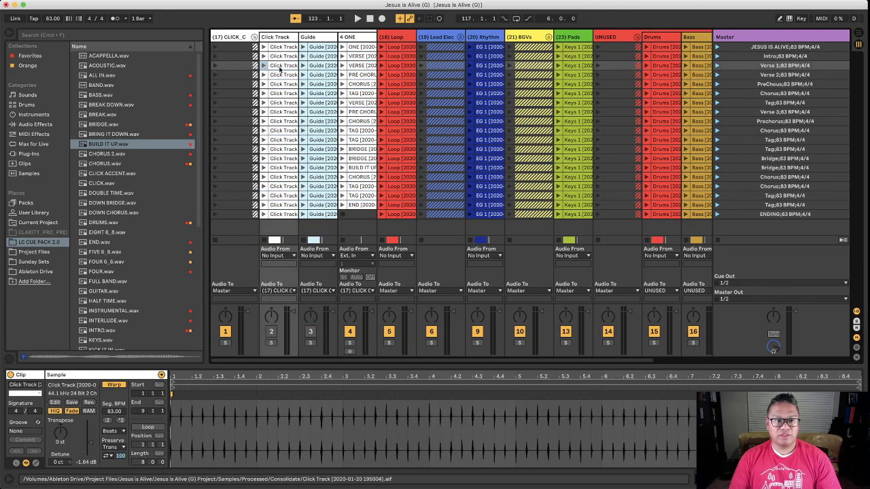
Step: Launch the JESUS IS ALIVE scene from the Master track and turn on the metronome
click(268, 177)
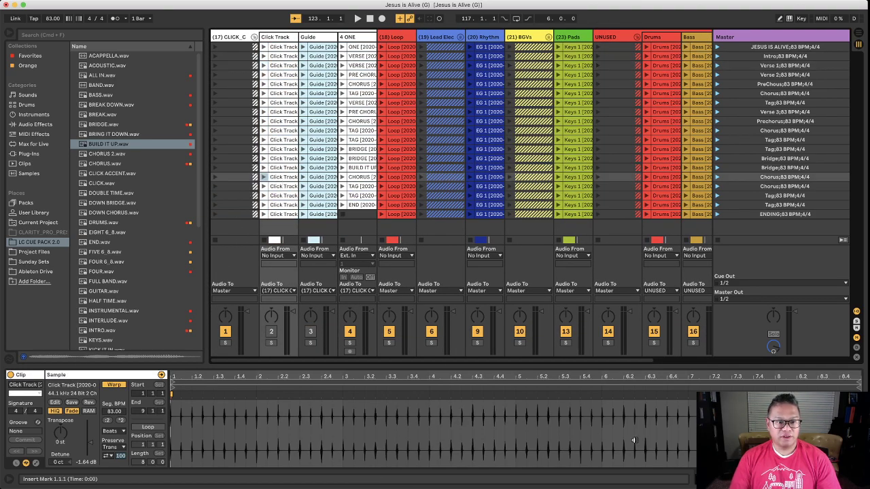
click(231, 177)
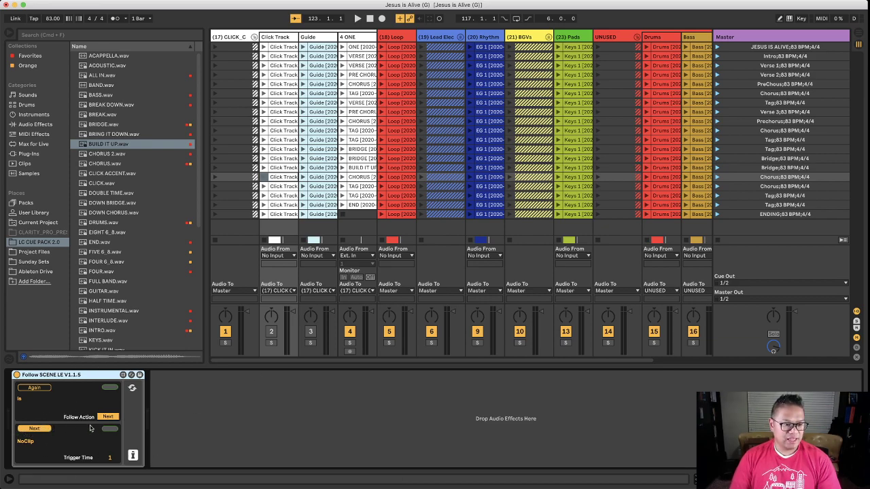
click(717, 47)
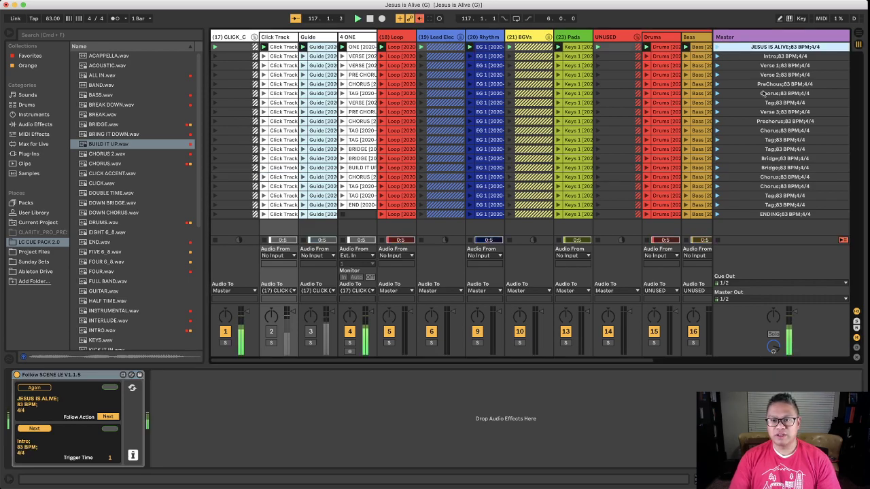
click(116, 19)
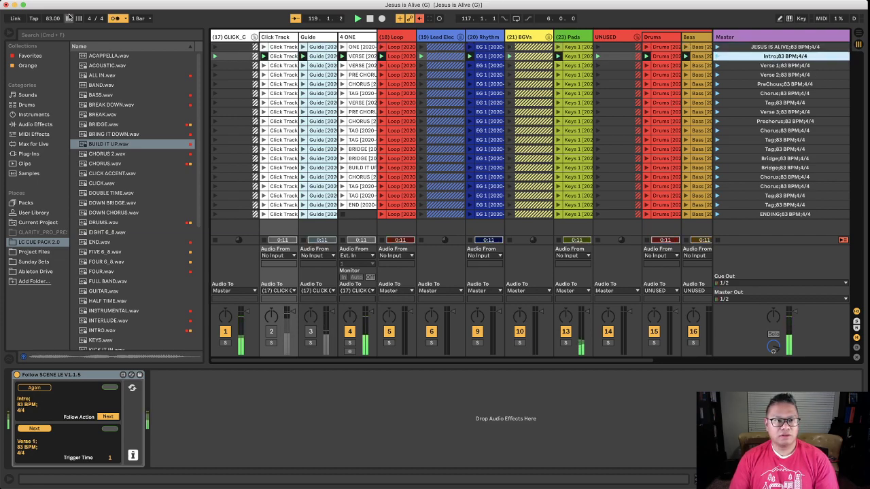
Step: Copy the scenes from JESUS IS ALIVE through ENDING, and insert an empty divider scene named "-------" below ENDING
click(809, 47)
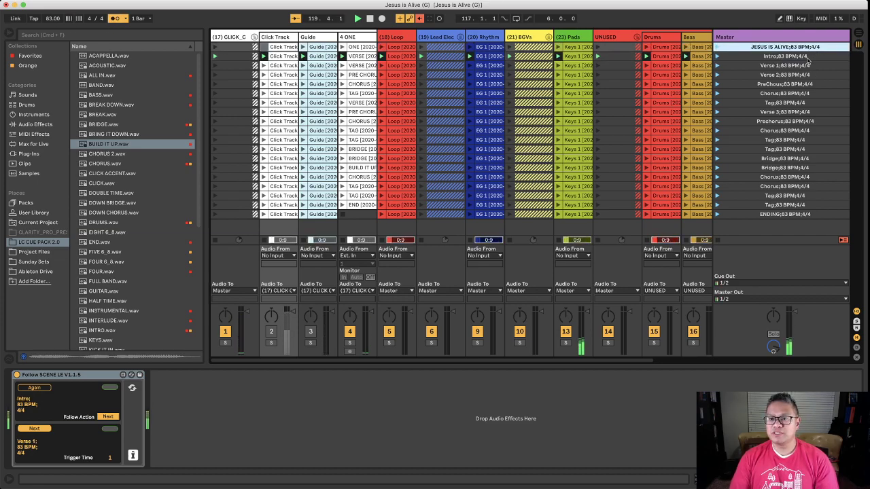
shift+click(781, 214)
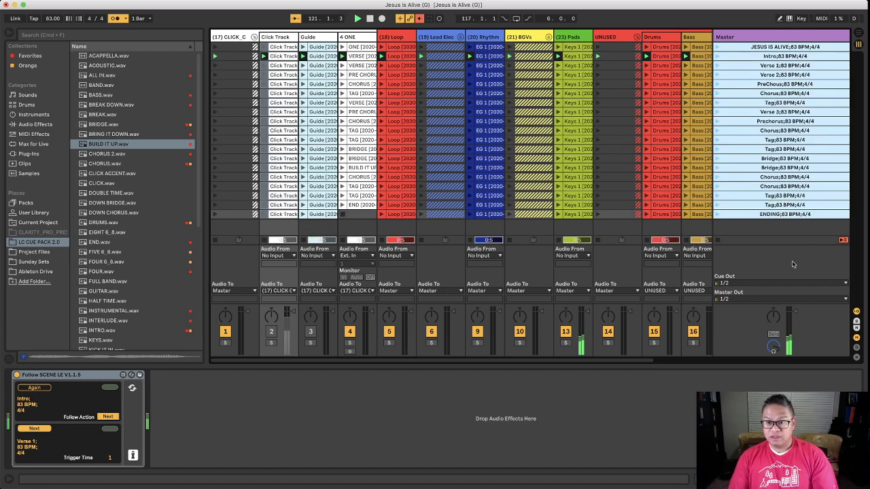
click(785, 214)
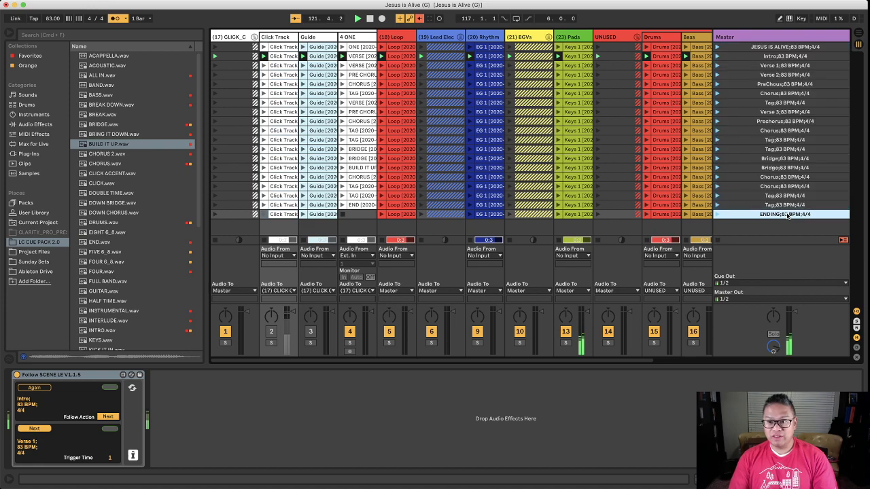
click(88, 1)
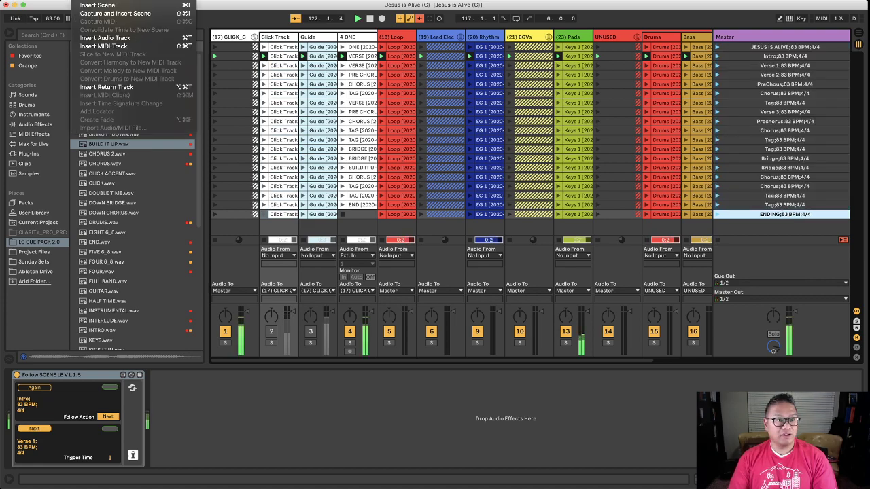
click(97, 5)
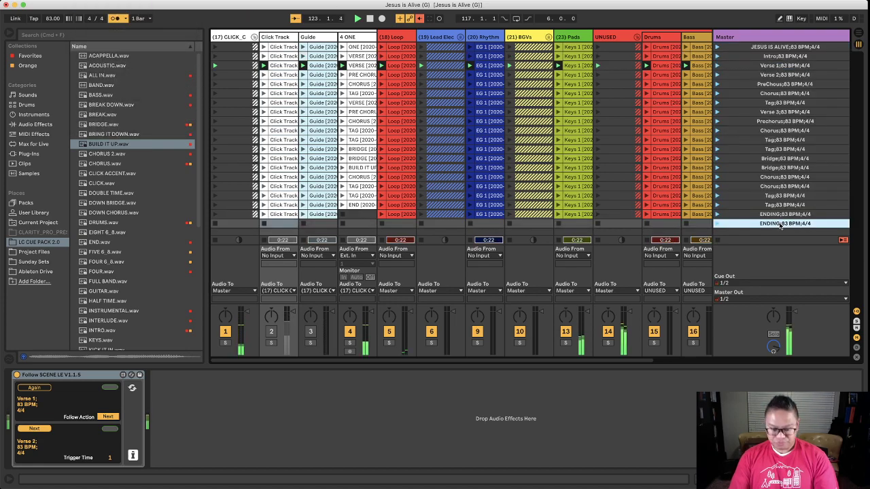
key(super+r)
key(BackSpace)
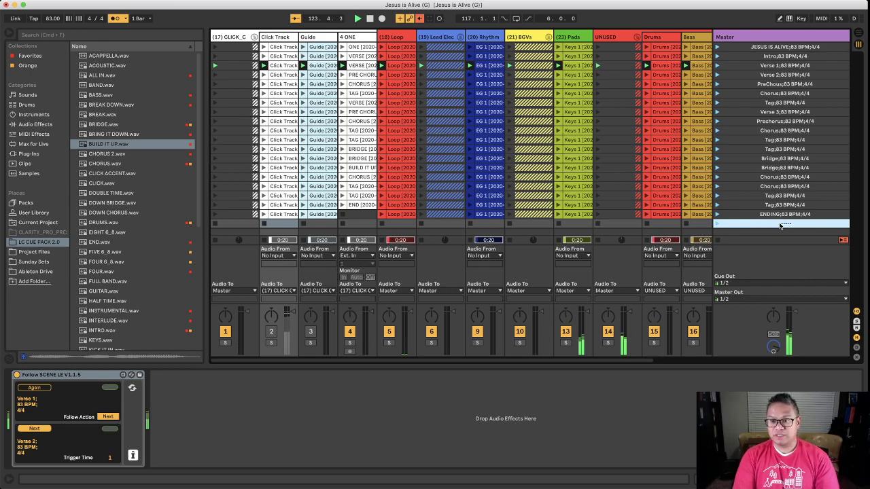
key(Return)
Step: Insert another scene below the divider and paste the copied JESUS IS ALIVE through ENDING scenes there
click(88, 1)
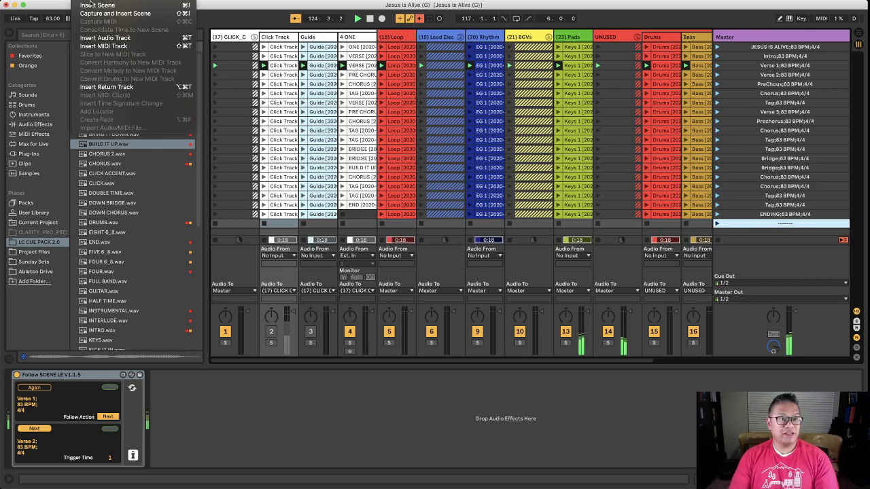
click(93, 7)
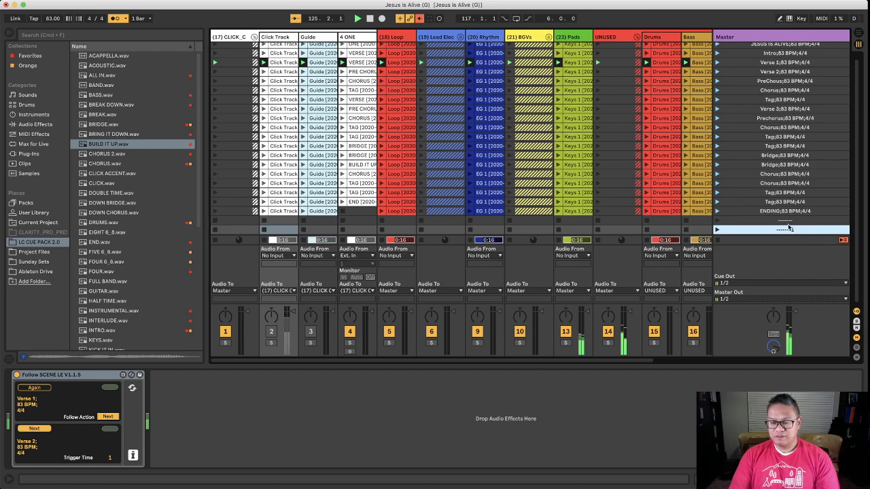
click(787, 221)
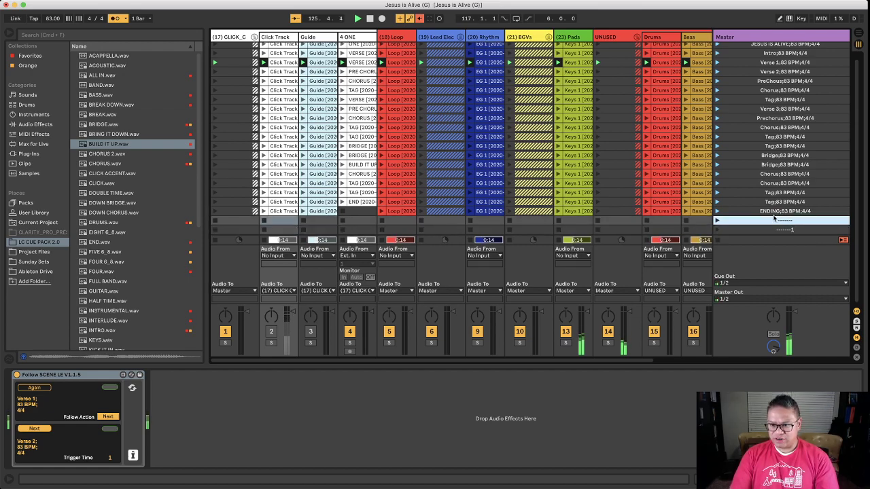
click(786, 230)
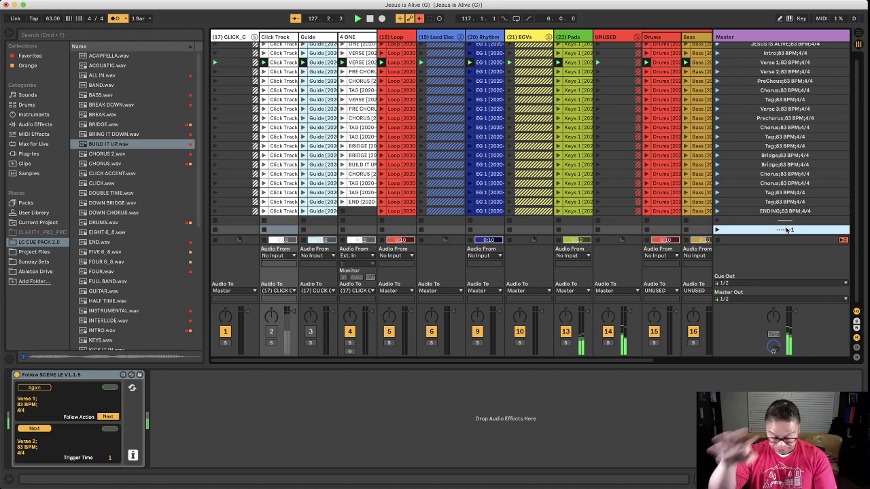
key(super+v)
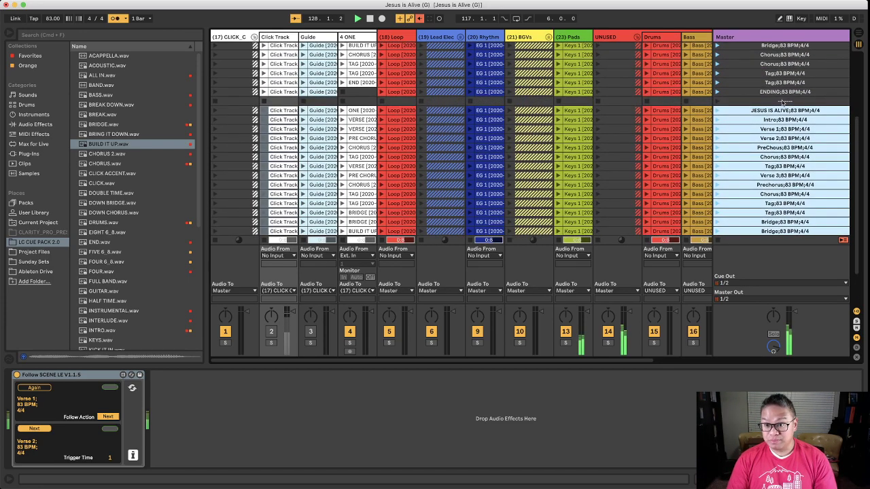
Step: Delete all clips in the pasted scenes from Click Track through Piano, and remove the extra "-------1" scene
click(275, 111)
scroll(655, 183, right, 3)
scroll(656, 183, down, 1)
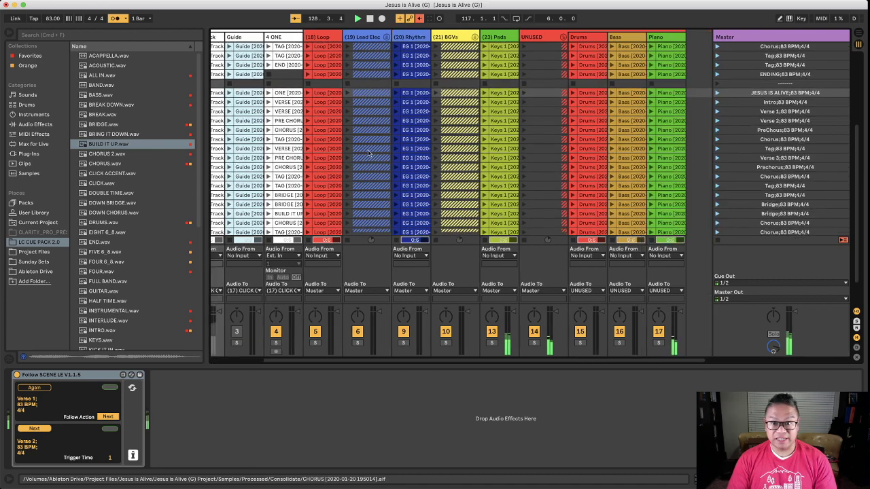
scroll(656, 183, down, 4)
shift+click(660, 224)
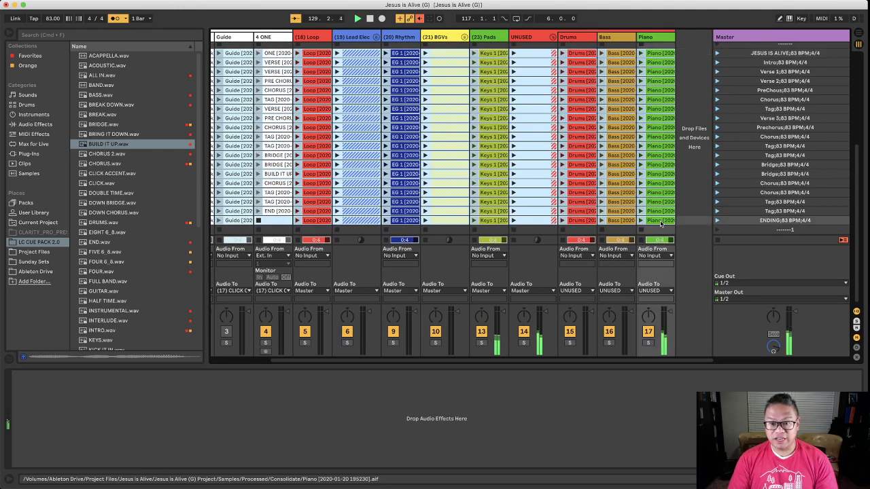
key(Delete)
click(799, 230)
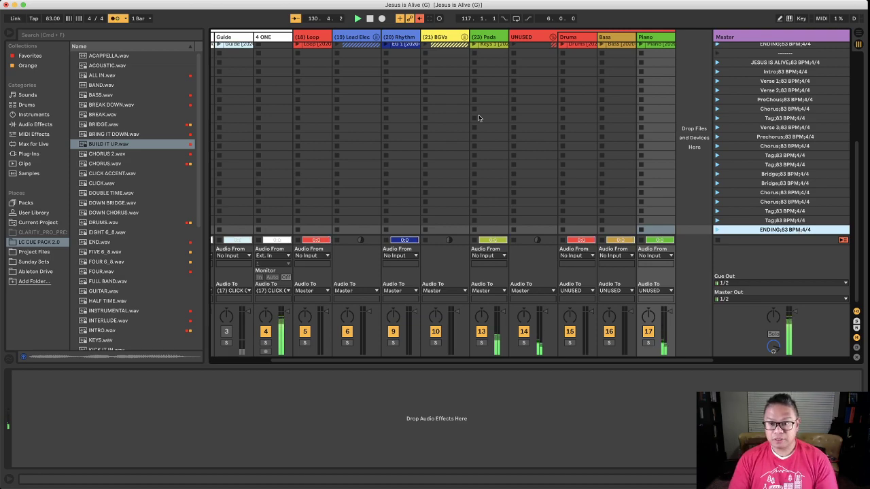
key(super+z)
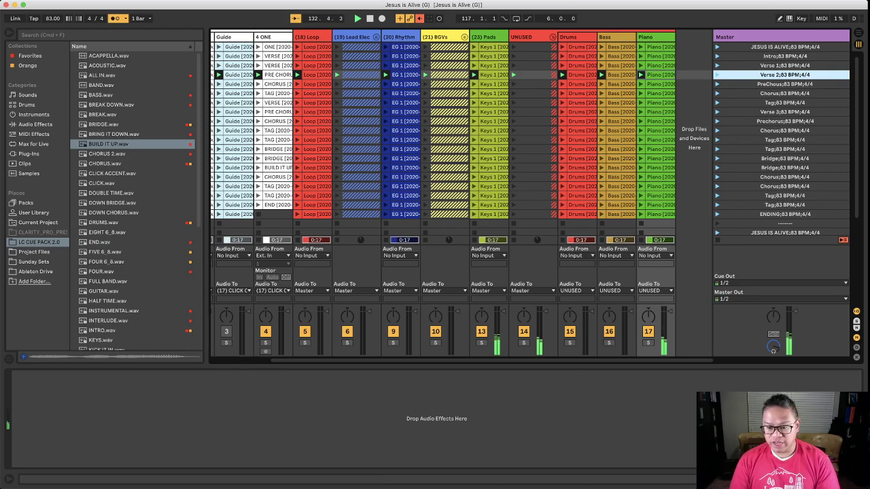
Step: Check the January 26, 2020 Sunday Gatherings plan in Planning Center and view the Ableton Drive contents in Finder
key(super+Tab)
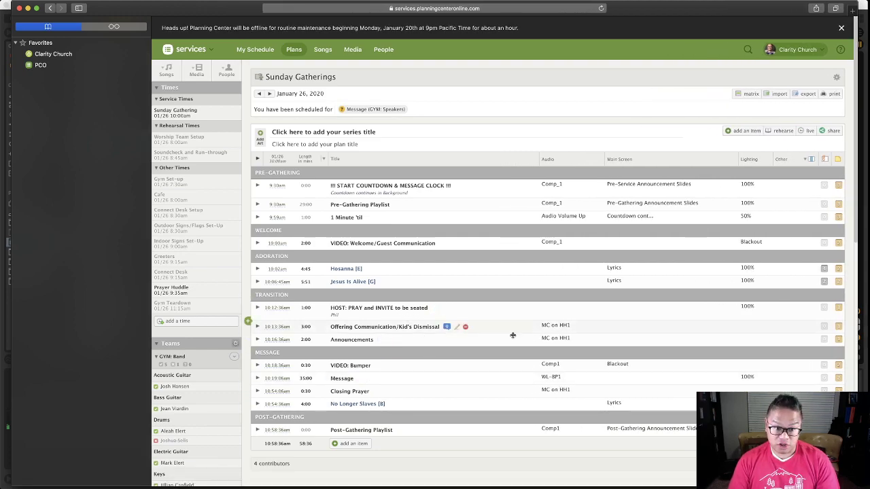
key(super+Tab)
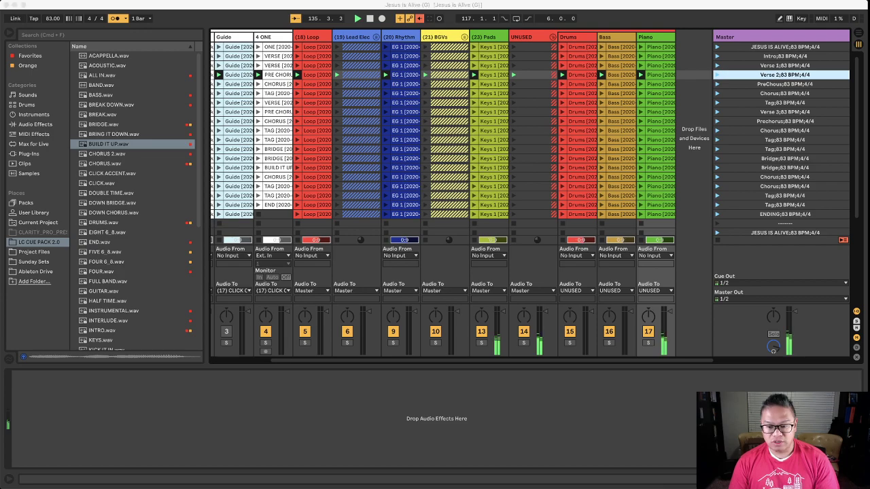
drag(2, 5, 275, 175)
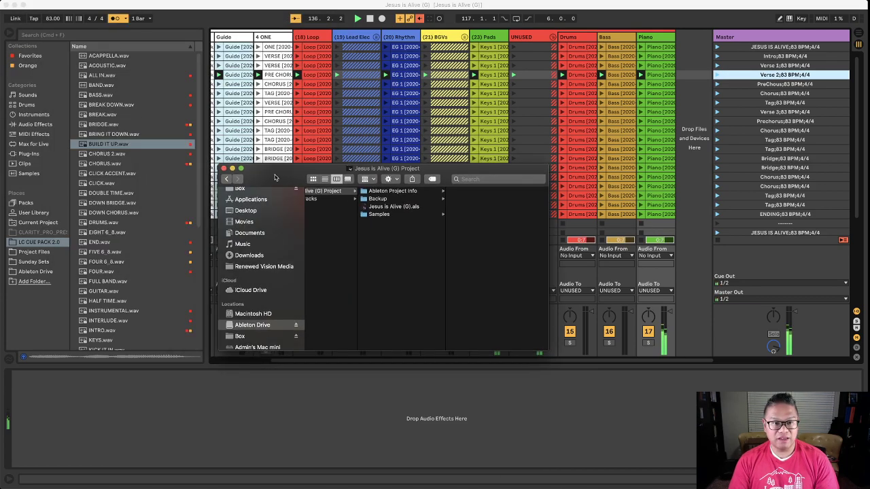
click(268, 326)
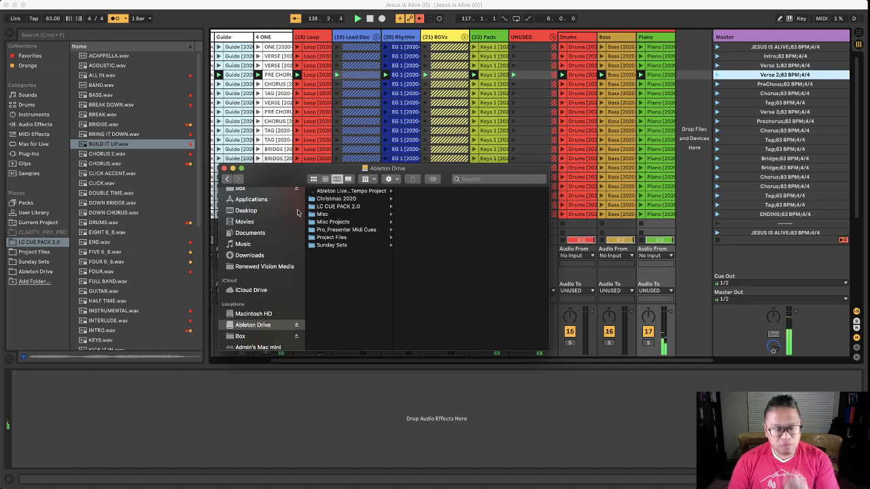
Step: Back in Ableton Live, browse Project Files to Hosanna's "01 Drums Intro Arr" folder, select the (E) project, and widen the browser
click(45, 252)
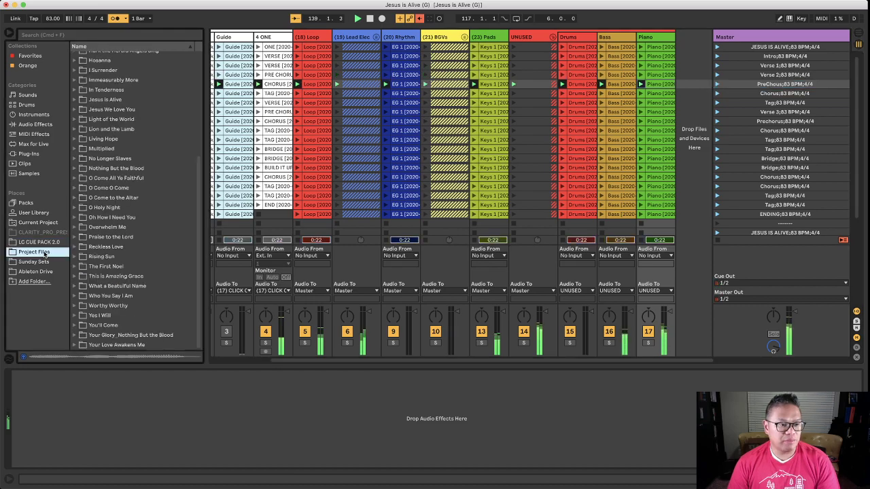
scroll(93, 161, up, 3)
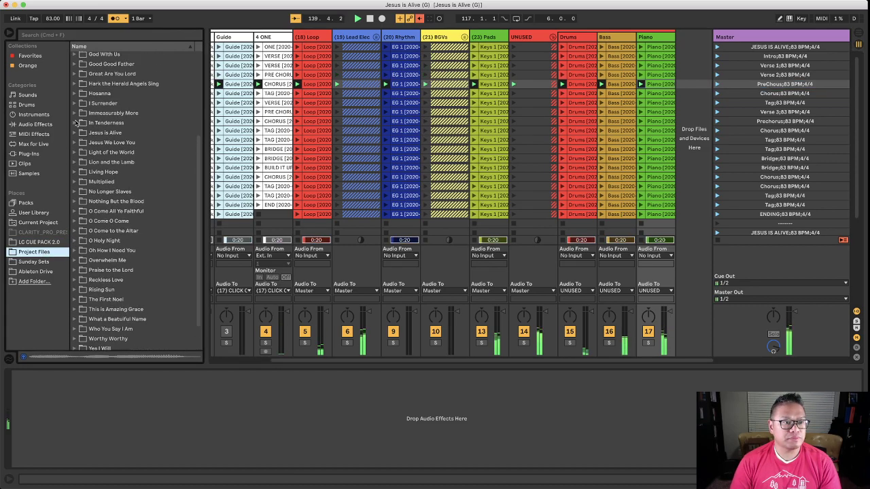
click(75, 94)
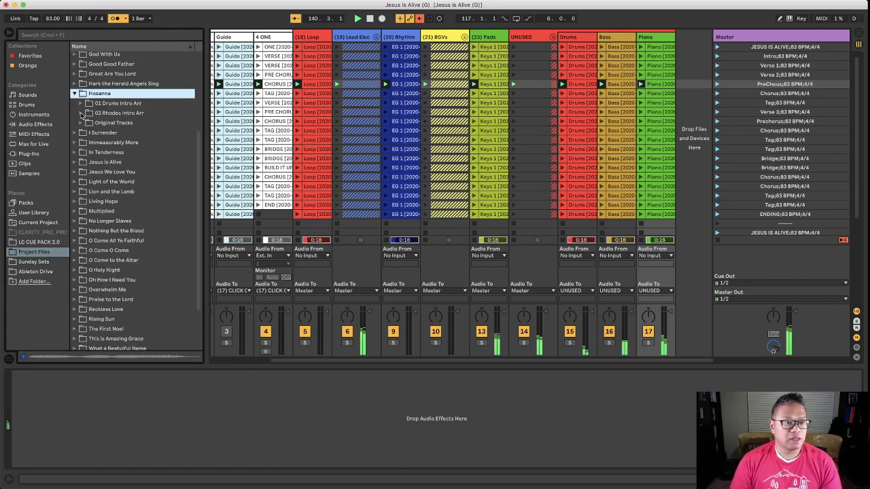
click(82, 113)
click(81, 104)
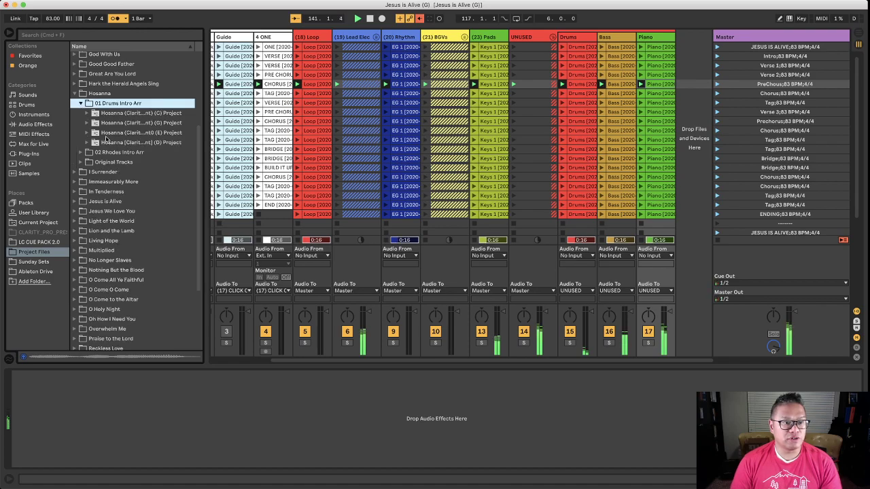
click(113, 133)
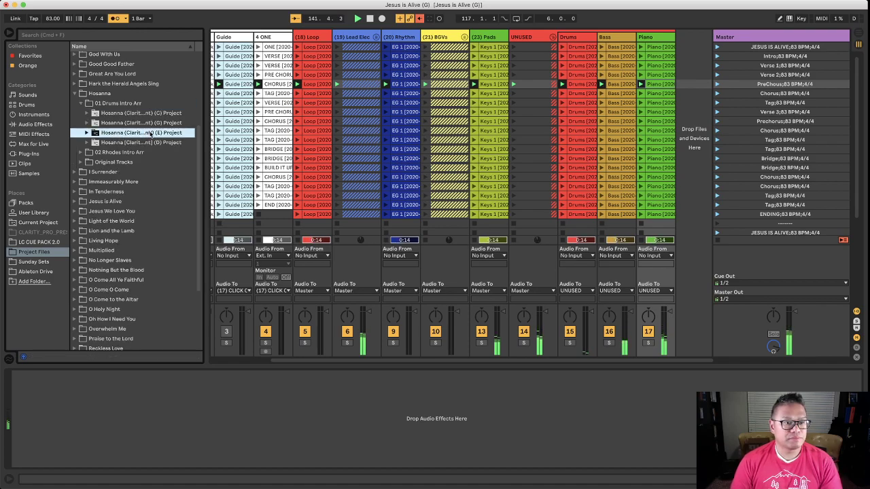
drag(204, 133, 229, 148)
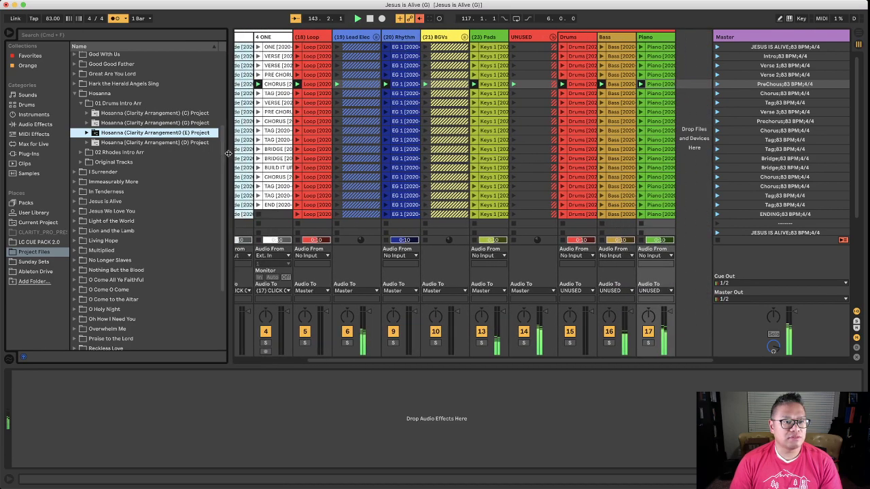
Step: Rename the selected project folder as "Hosanna (Clarity Arrangement) (E) Project"
right_click(163, 136)
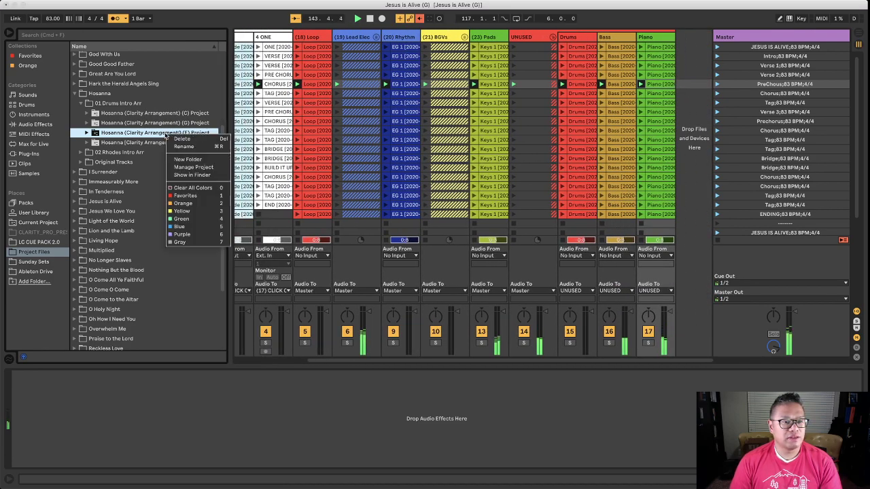
click(181, 139)
click(181, 134)
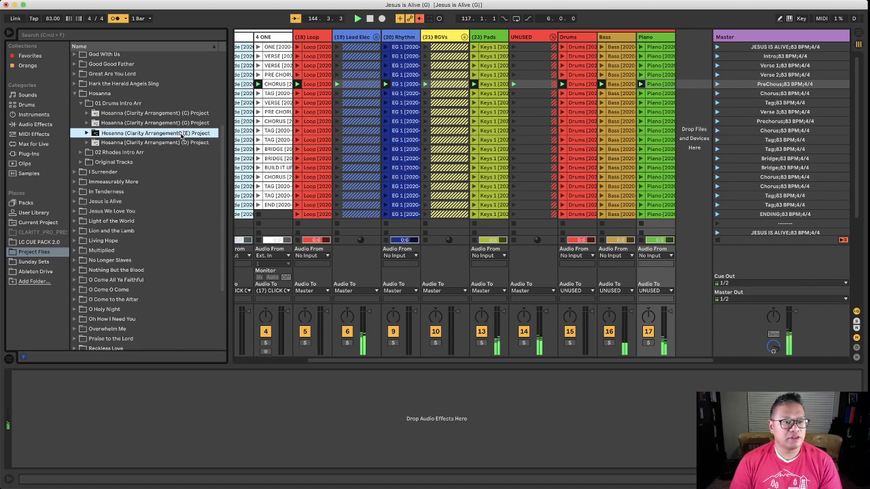
key(BackSpace)
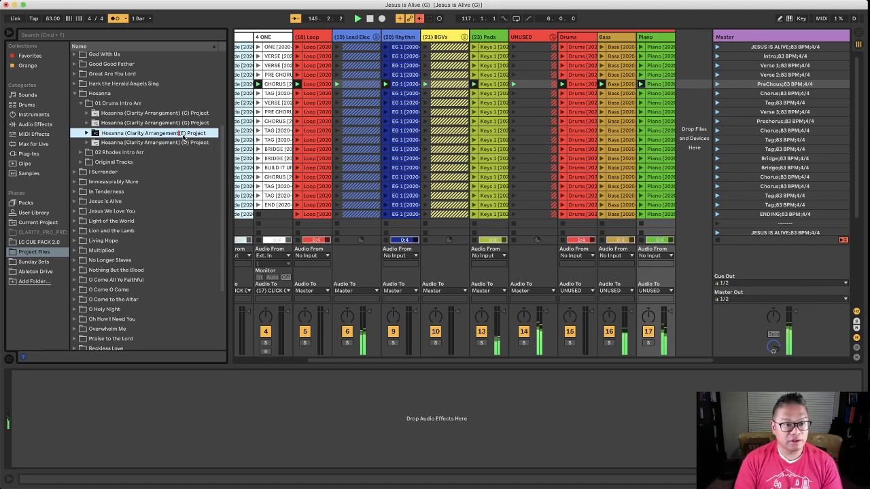
text())
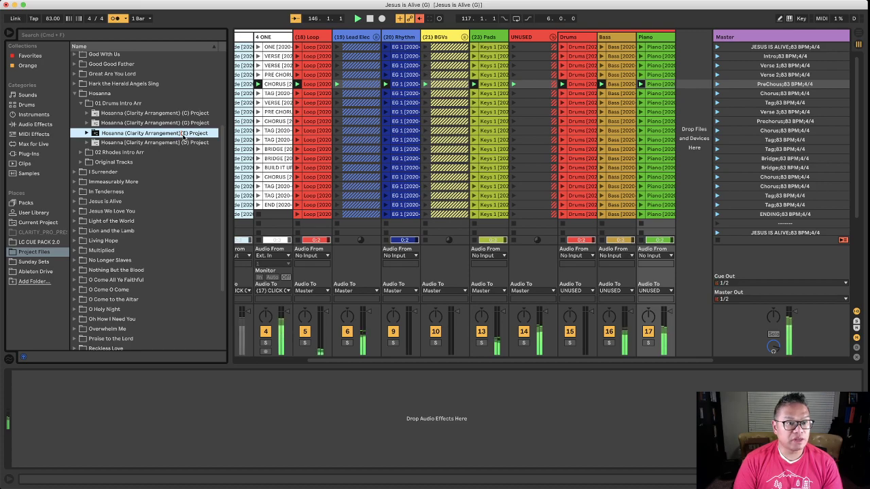
key(Return)
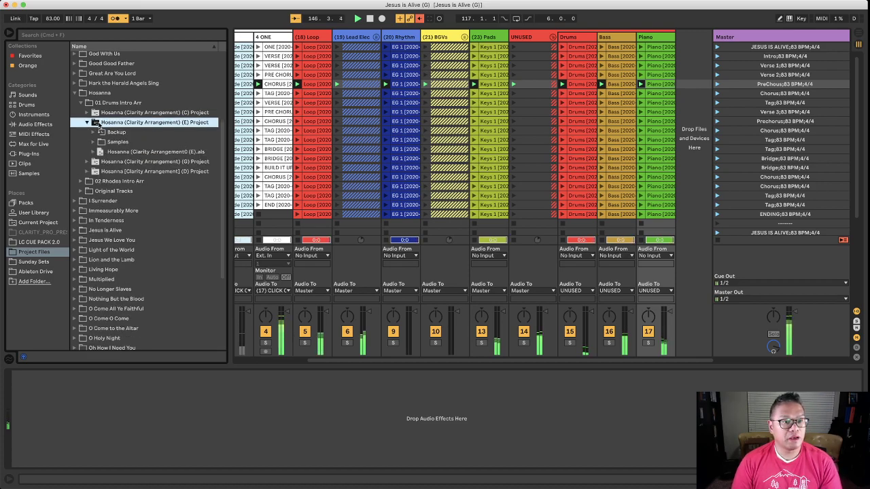
Step: Rename the Live Set inside the (E) project as "Hosanna (Clarity Arrangement) (E)" and open it
click(182, 153)
right_click(183, 153)
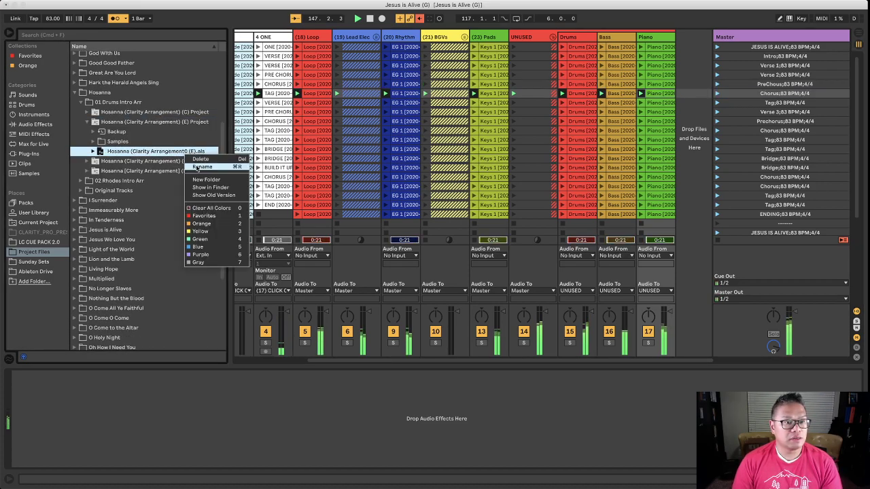
click(190, 161)
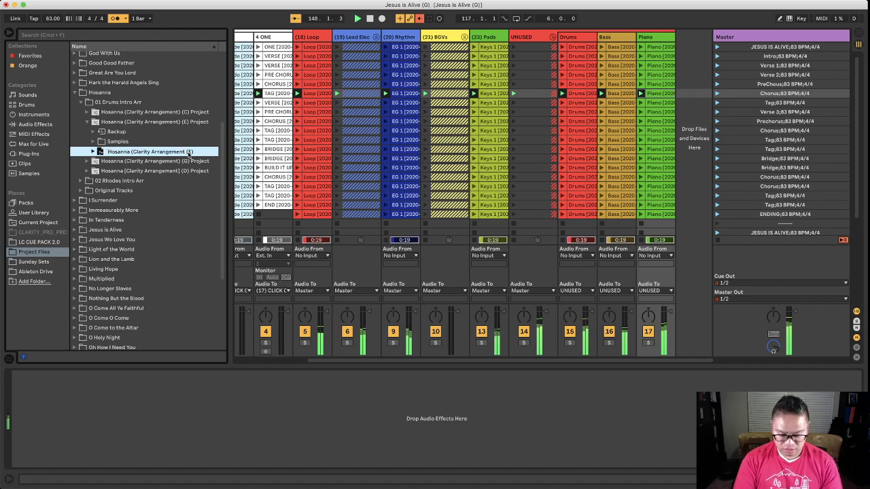
key(BackSpace)
text())
key(Return)
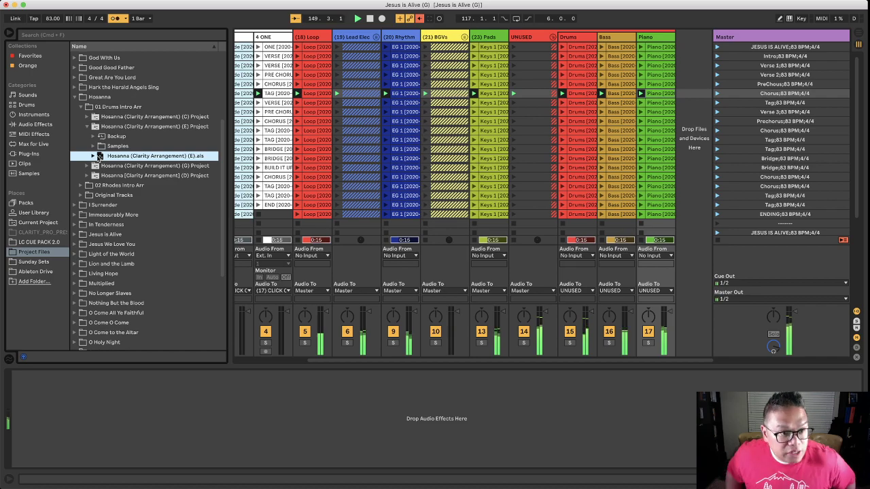
double_click(102, 156)
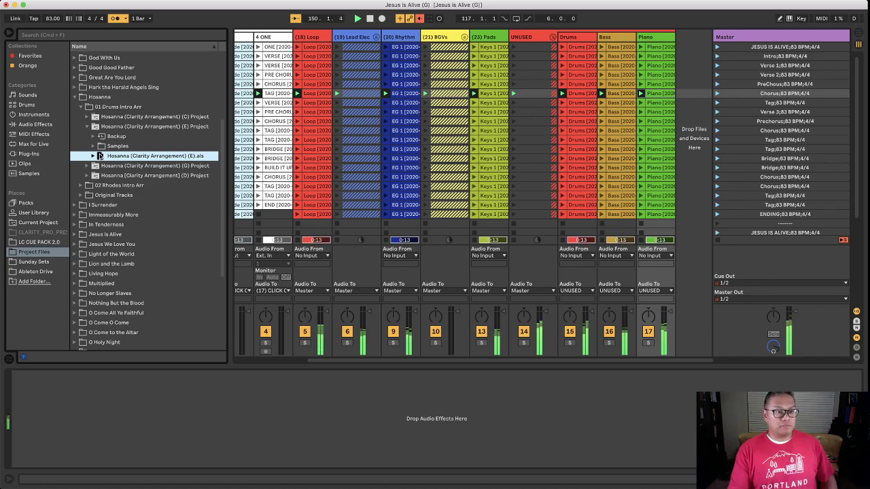
click(517, 266)
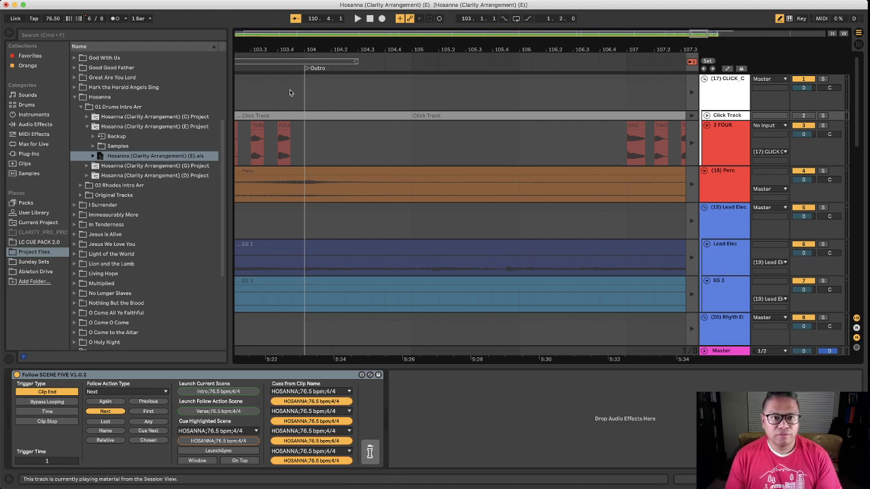
Step: Delete the 6/8 time signature change at the TRANSITION locator in the arrangement
scroll(571, 129, right, 15)
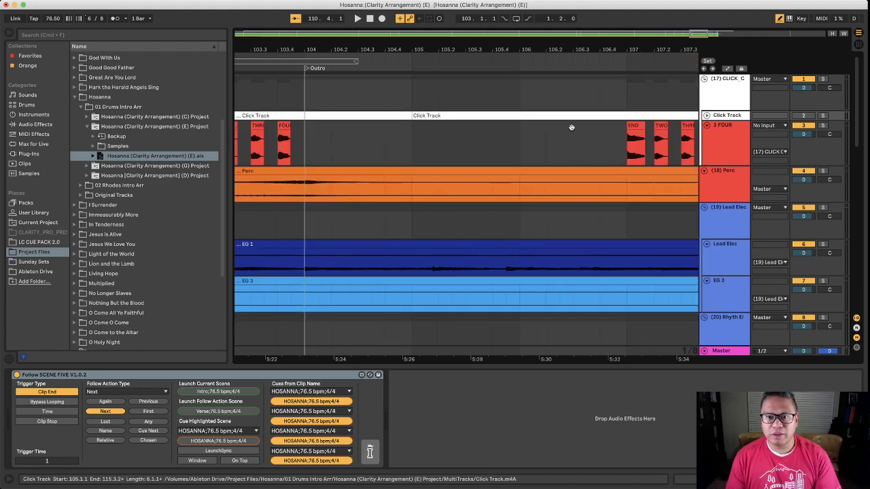
scroll(352, 157, left, 8)
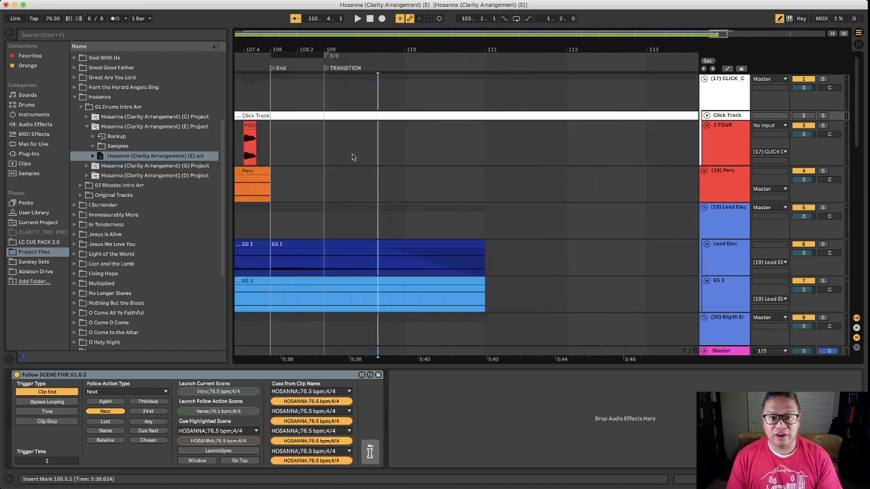
scroll(398, 167, left, 8)
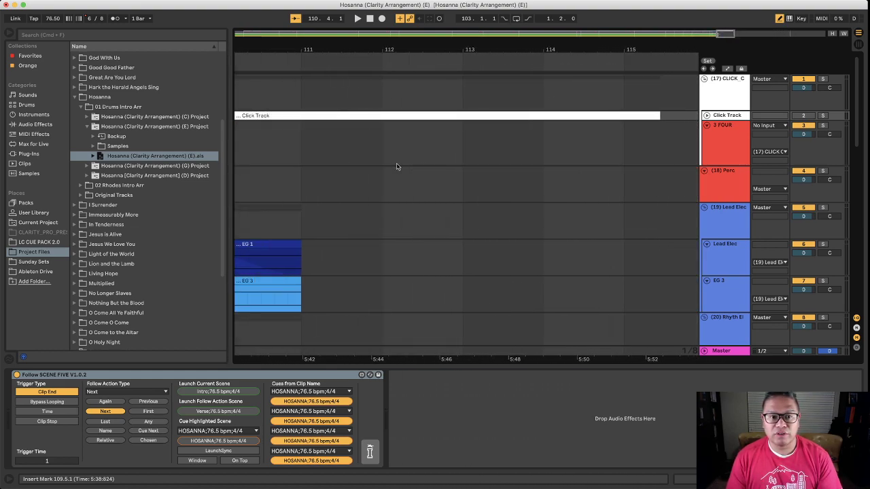
scroll(398, 167, right, 2)
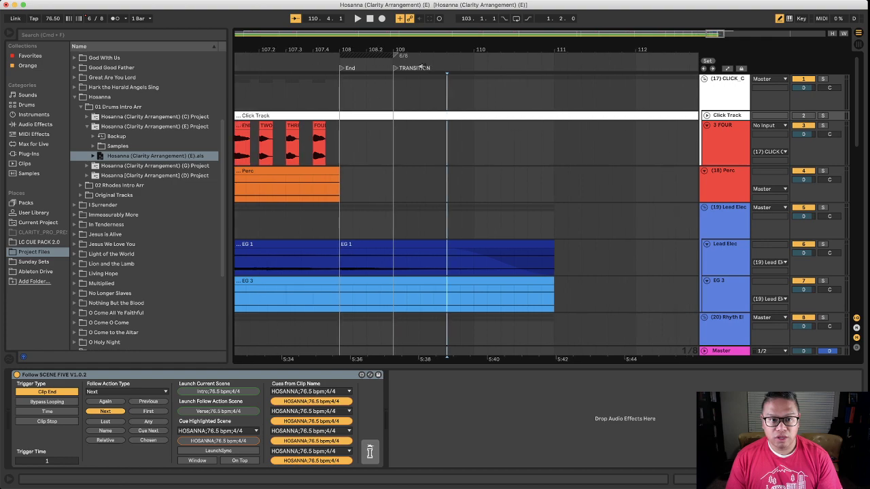
right_click(395, 57)
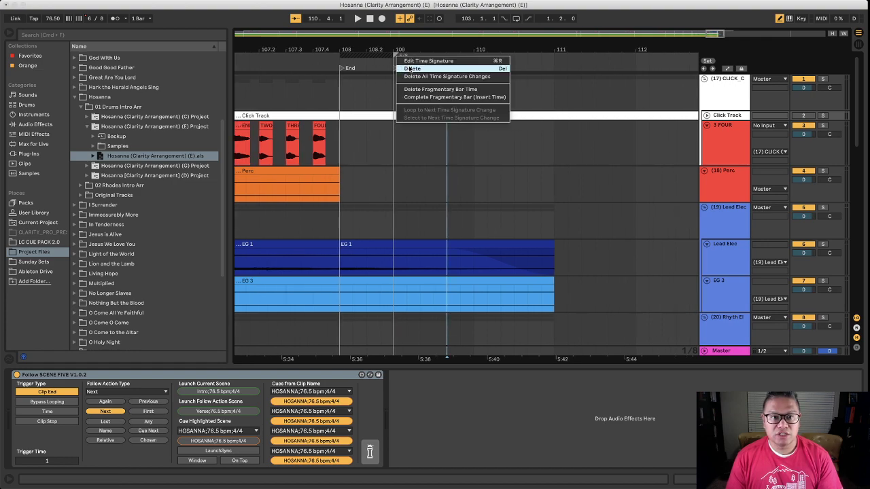
click(412, 68)
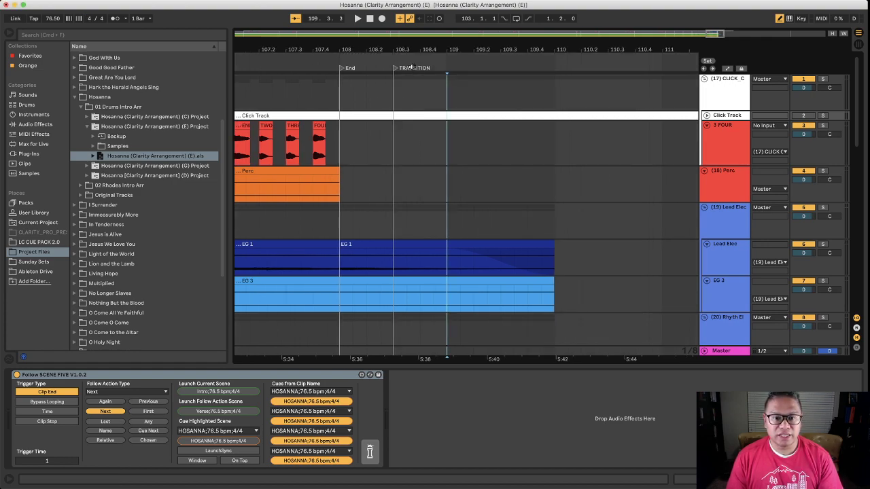
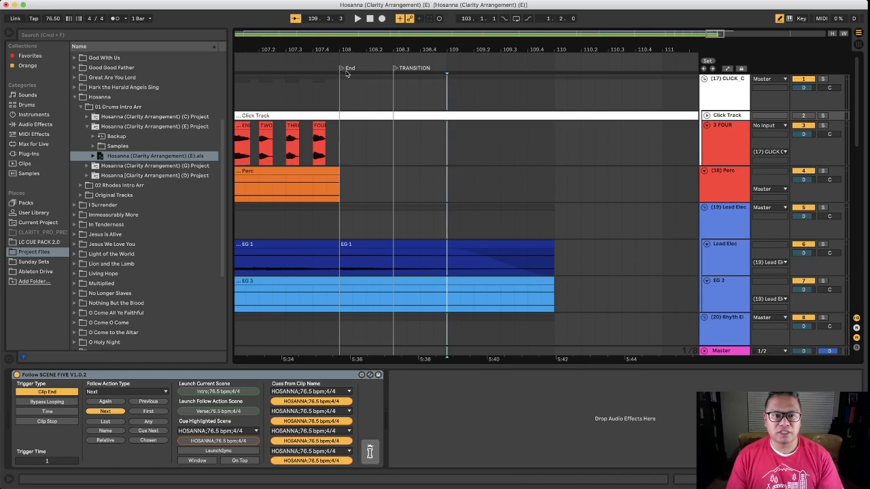
Step: Delete the "Transition1" scene below the End scene in Session View
key(Tab)
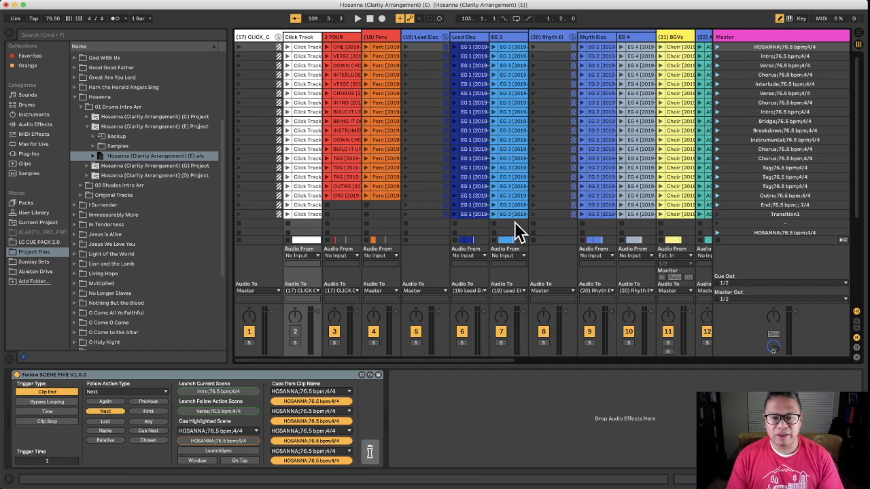
key(Tab)
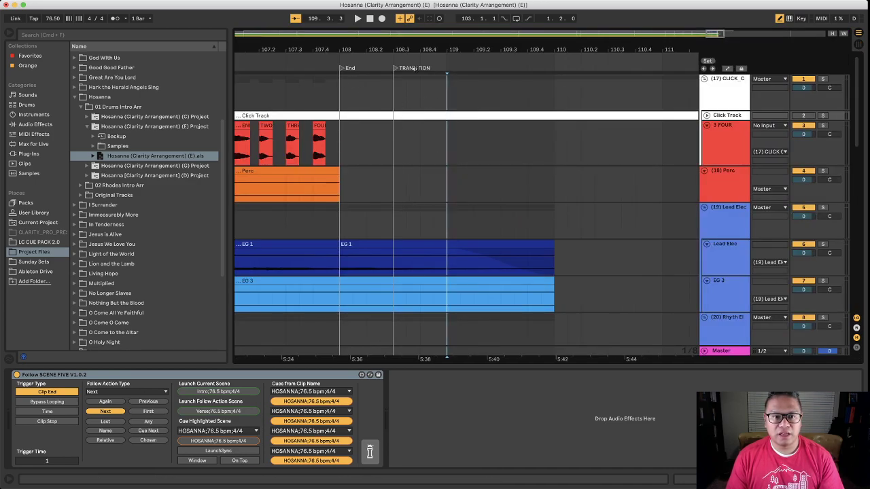
key(Tab)
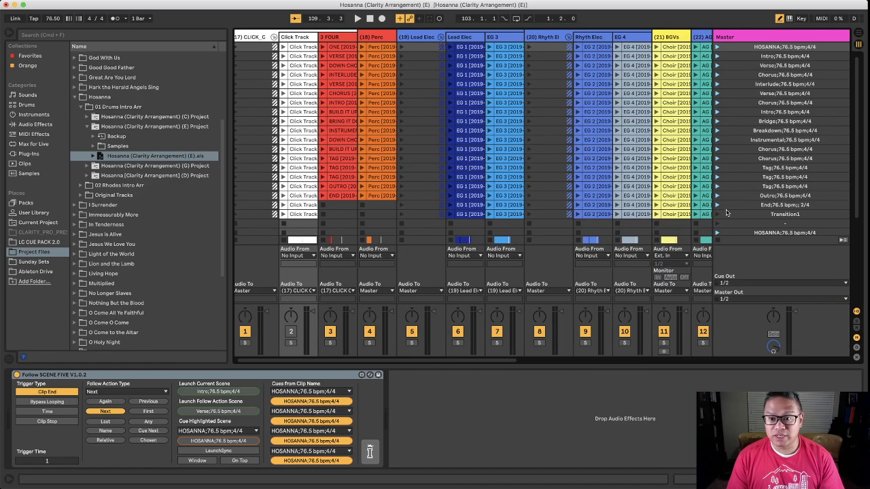
click(743, 216)
key(Delete)
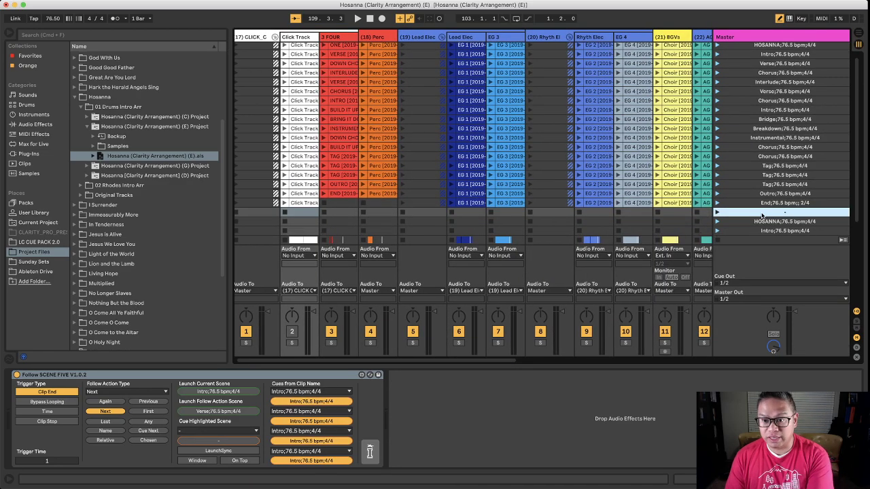
Step: Delete all clips in the first End scene, from Click Track through Rhodes, keeping the scene itself
scroll(612, 204, right, 3)
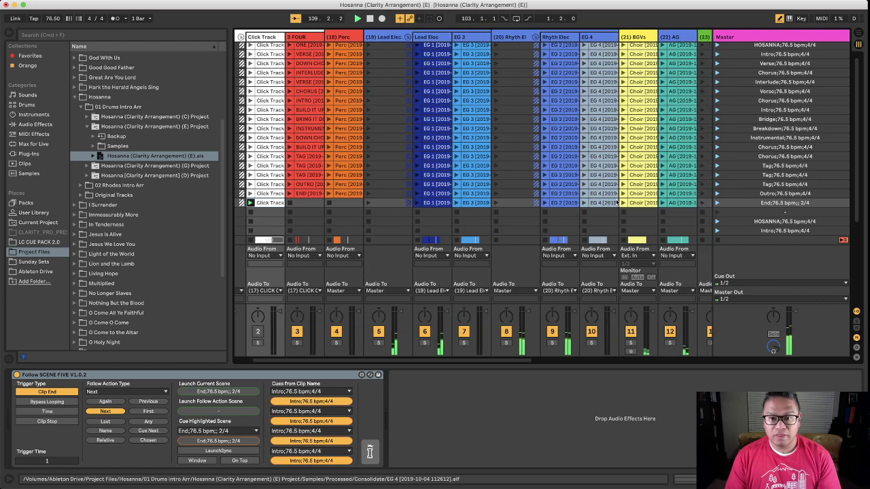
scroll(612, 204, down, 4)
scroll(638, 202, right, 8)
shift+click(660, 129)
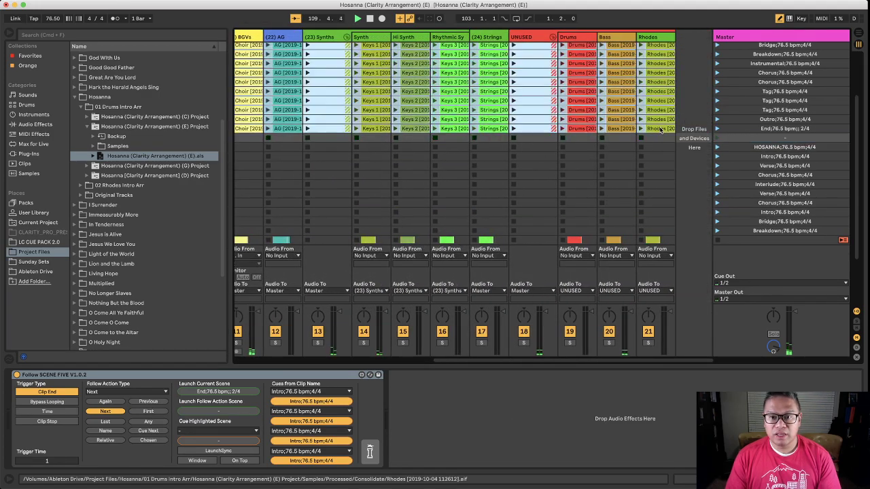
scroll(408, 129, left, 9)
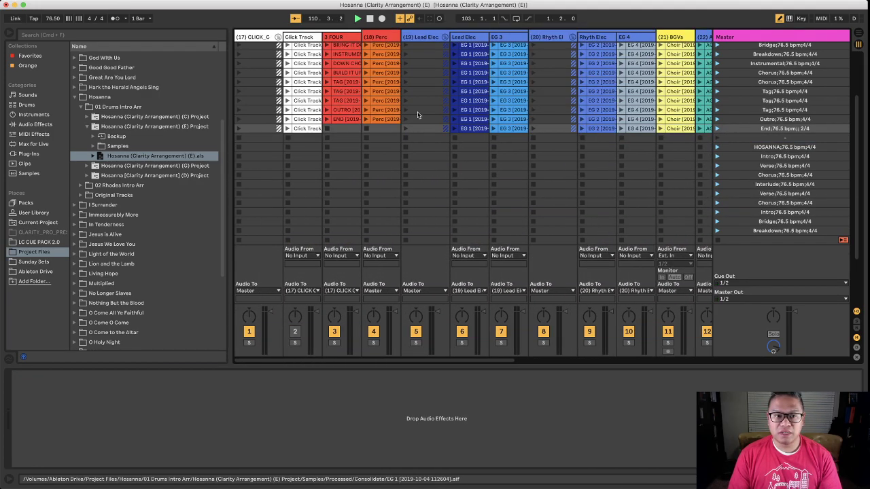
click(303, 129)
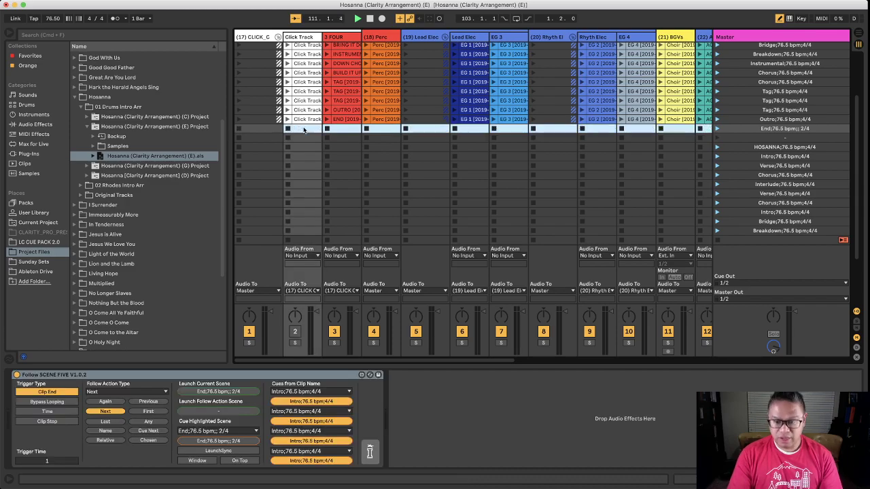
Step: Delete the "Transition" scene at the end of the second, empty group of Hosanna scenes
scroll(769, 186, down, 5)
click(785, 230)
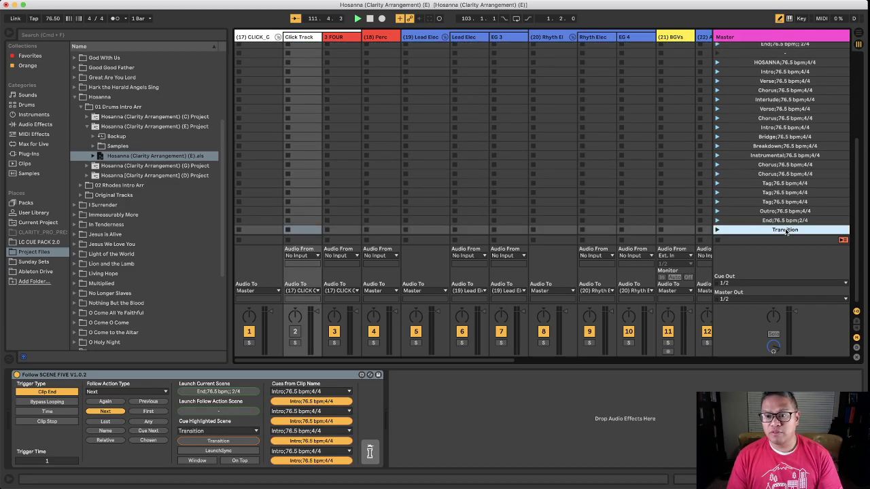
key(Delete)
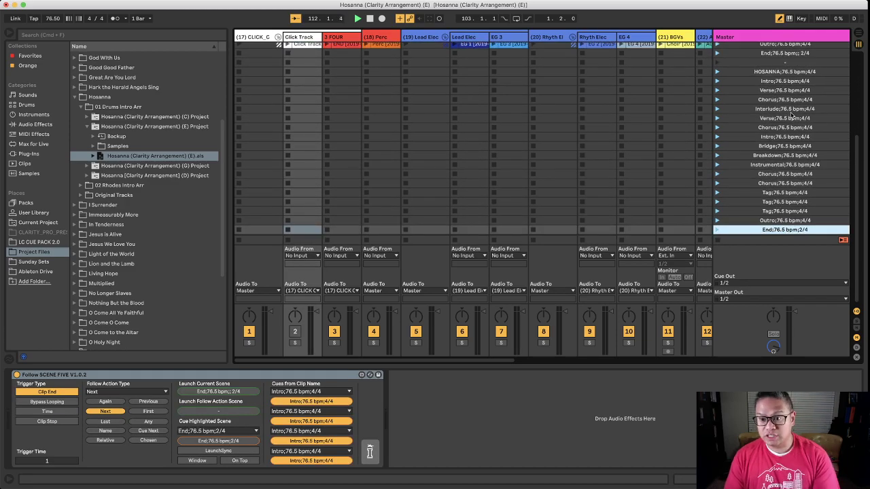
click(795, 71)
click(807, 230)
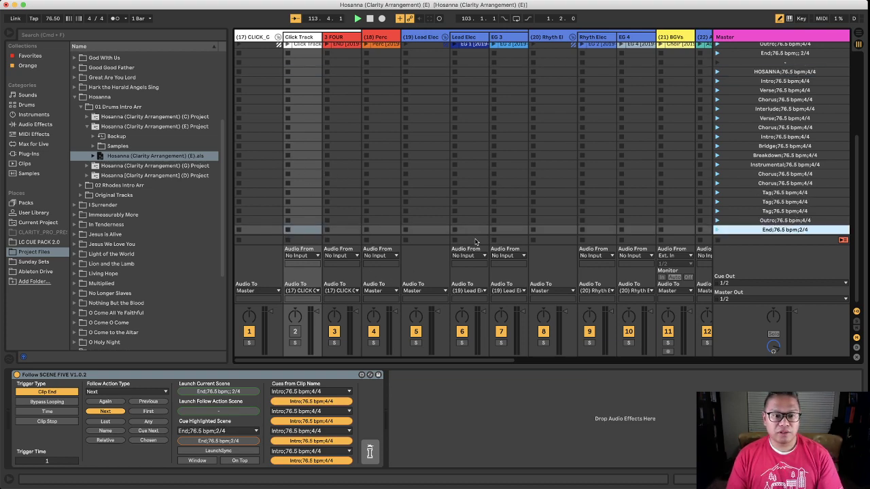
Step: With the first End scene selected, stop playback, return all tracks to the arrangement, and delete the TRANSITION locator
scroll(636, 109, up, 5)
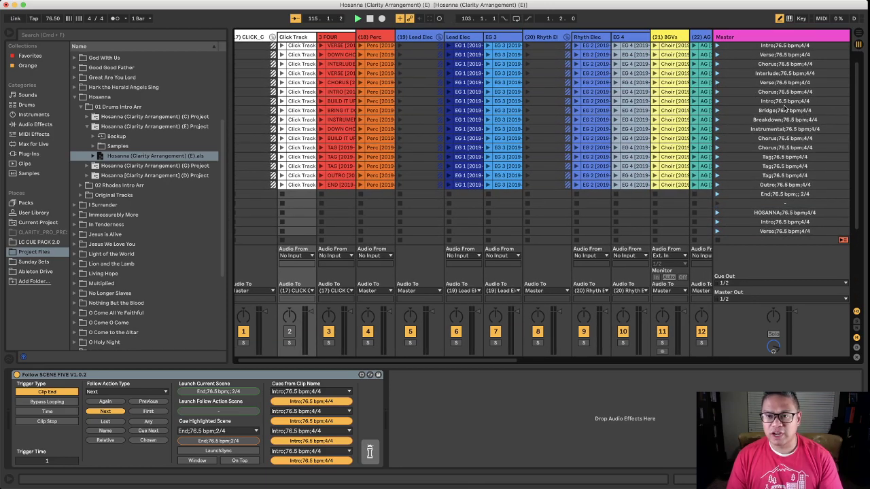
scroll(785, 107, up, 1)
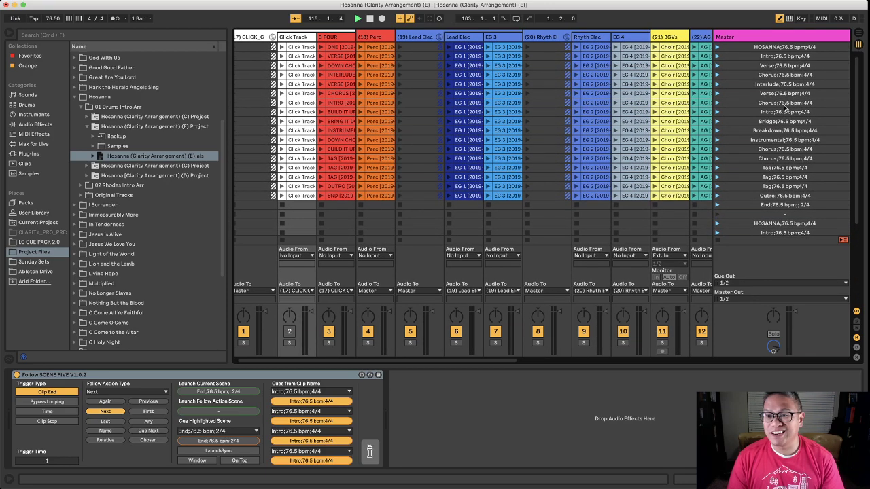
click(790, 207)
key(Tab)
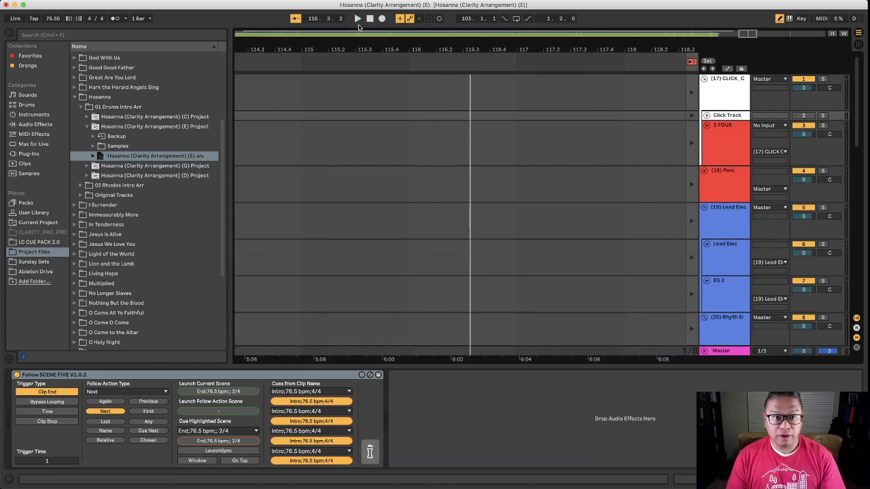
key(space)
scroll(466, 109, left, 10)
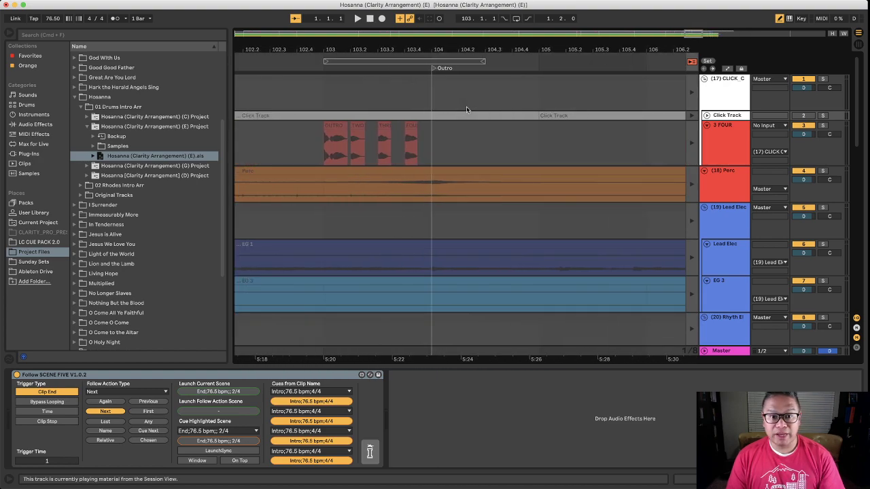
click(692, 62)
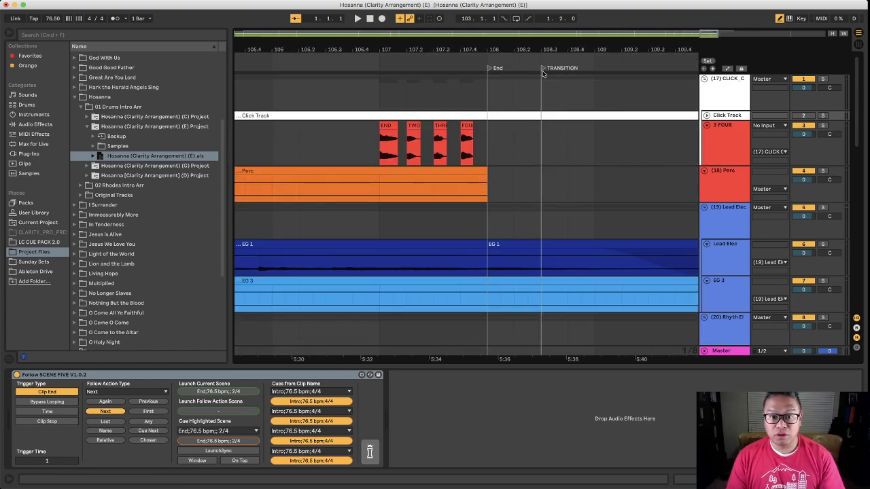
right_click(544, 68)
click(549, 77)
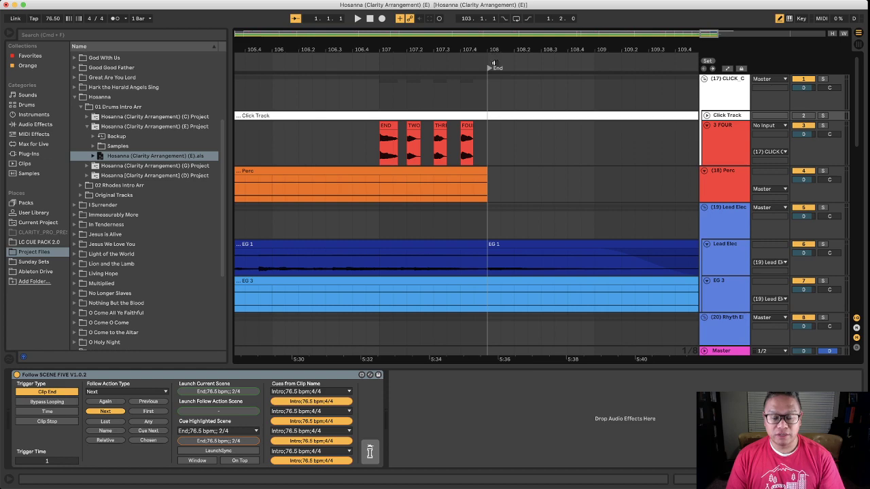
Step: Set the arrangement loop to the two bars from 108 to 110 and consolidate that time to a new scene
scroll(493, 62, down, 8)
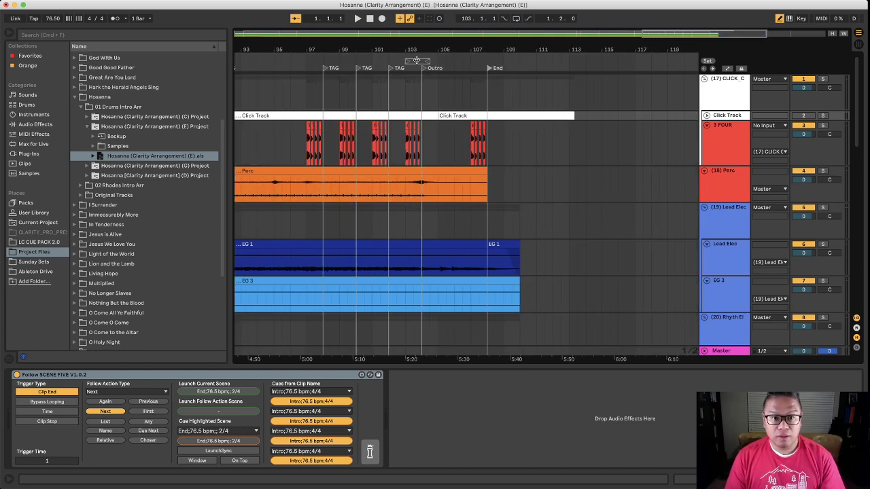
drag(416, 59, 517, 62)
scroll(517, 61, up, 6)
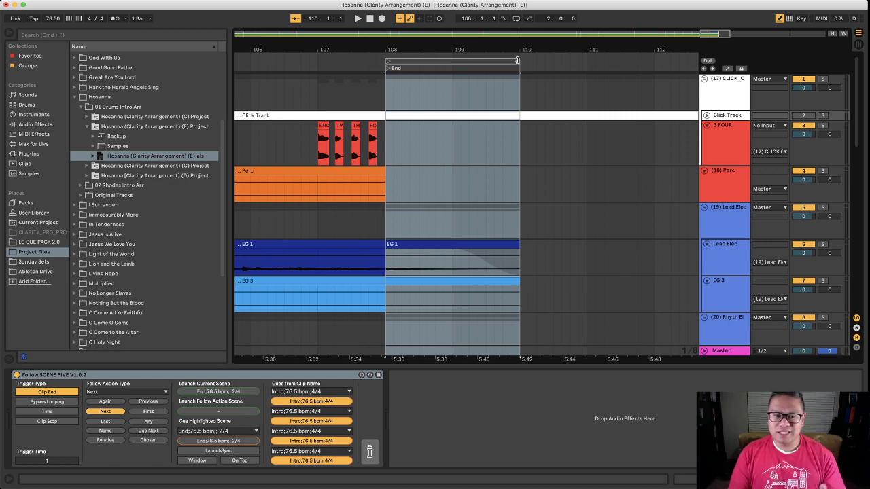
right_click(495, 64)
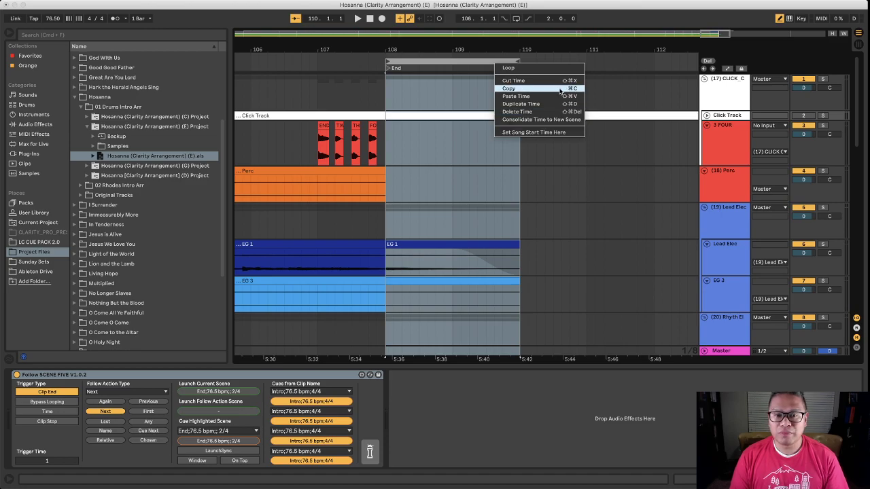
click(557, 119)
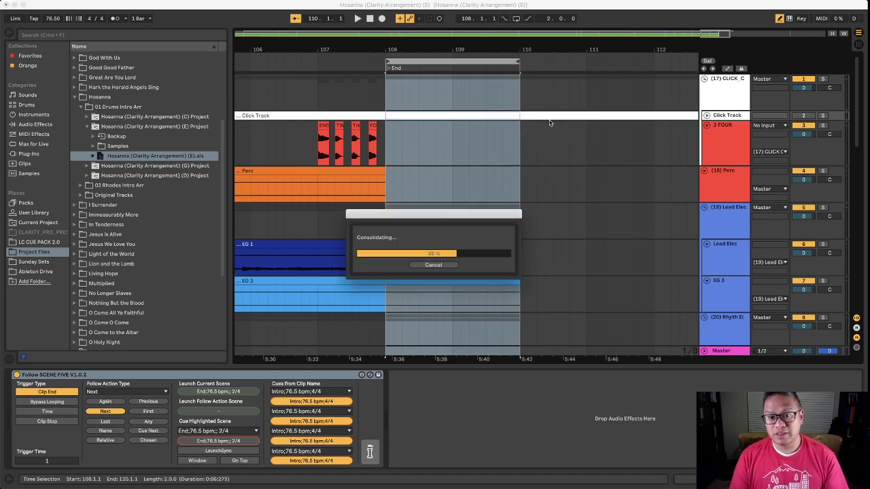
Step: Delete the empty End scene directly above the newly consolidated End scene in Session View
key(Tab)
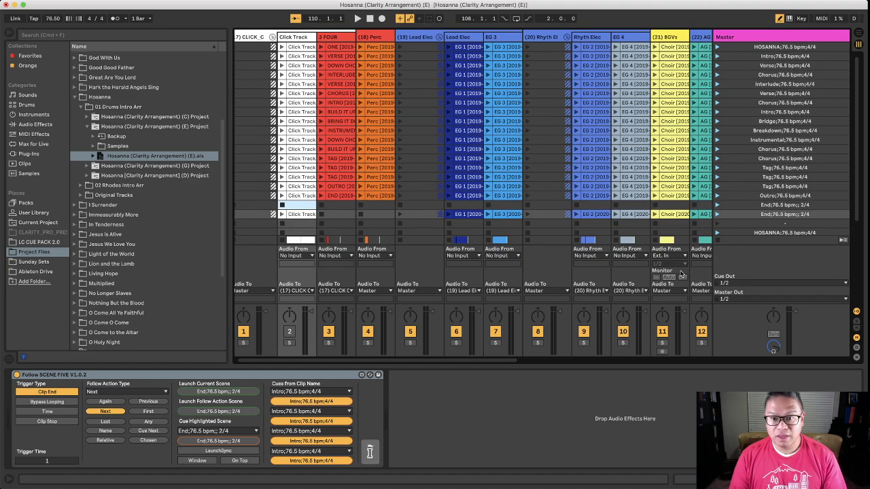
click(772, 208)
key(Delete)
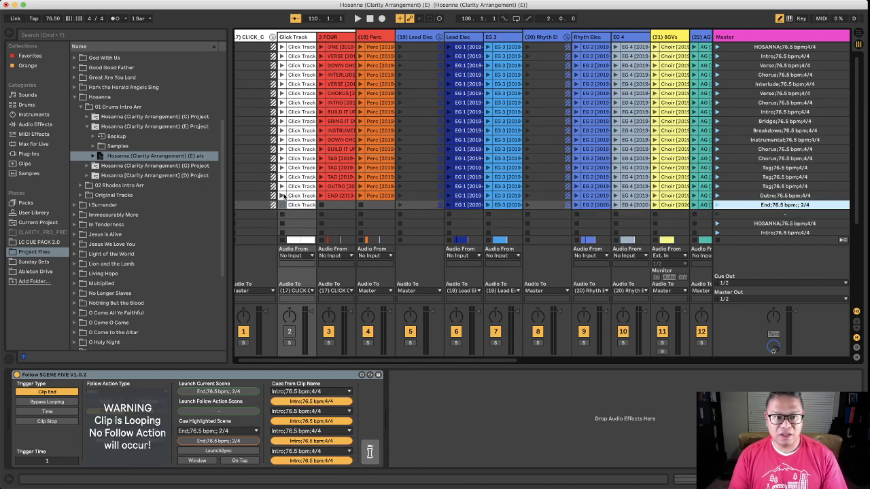
Step: Turn off looping for all the clips in the End scene, from the Rhodes track back to the Click Track
scroll(601, 215, right, 10)
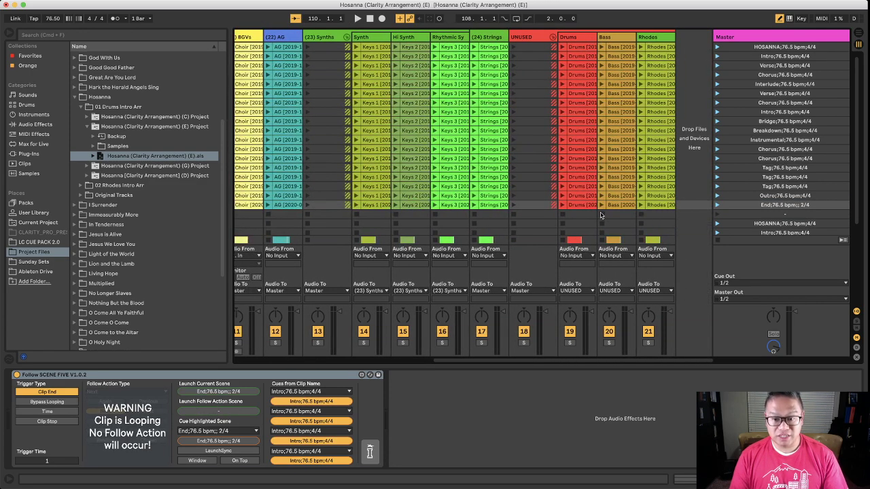
click(340, 348)
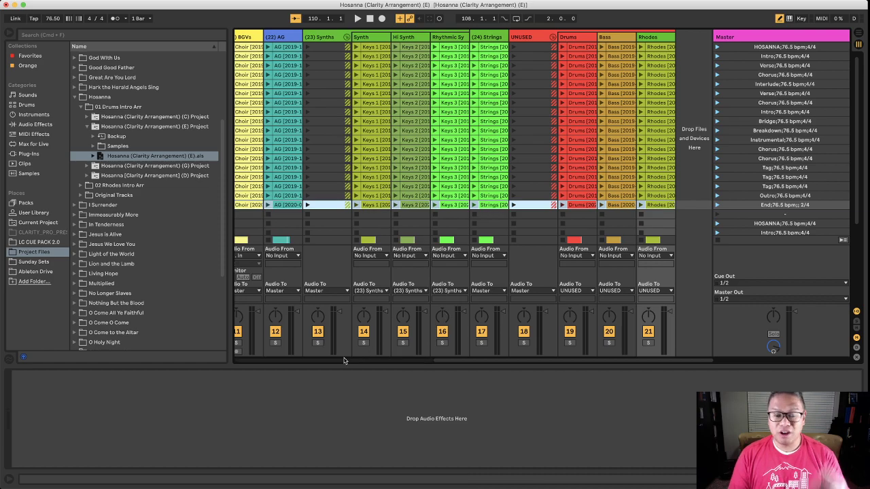
click(655, 206)
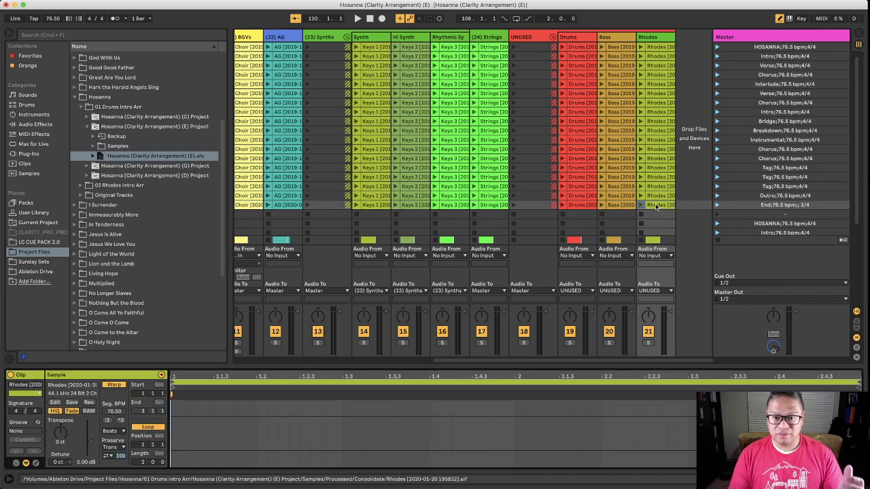
scroll(656, 208, left, 10)
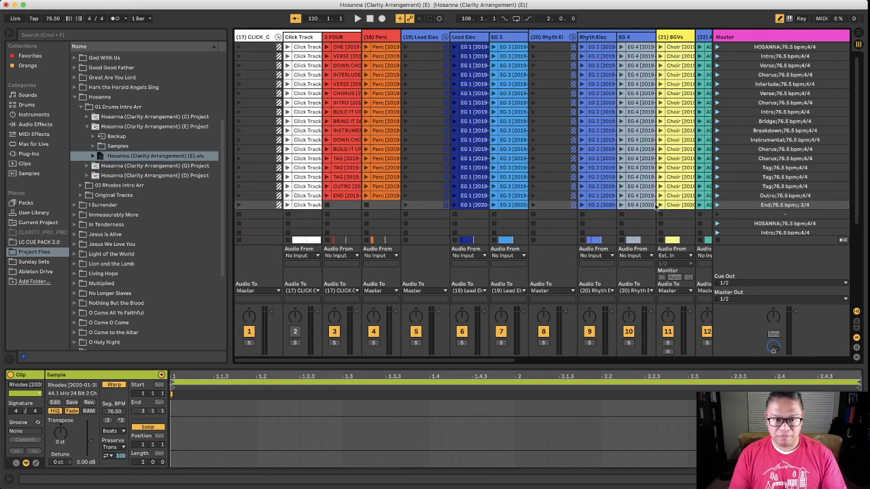
shift+click(325, 205)
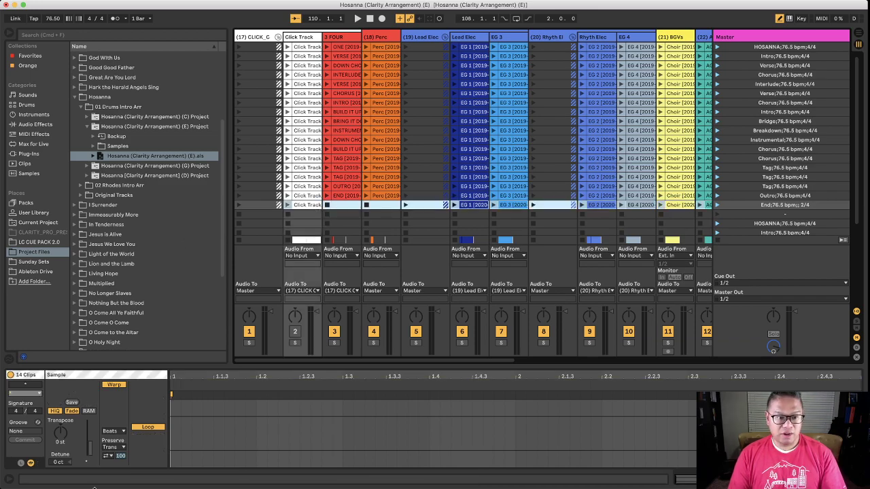
click(152, 428)
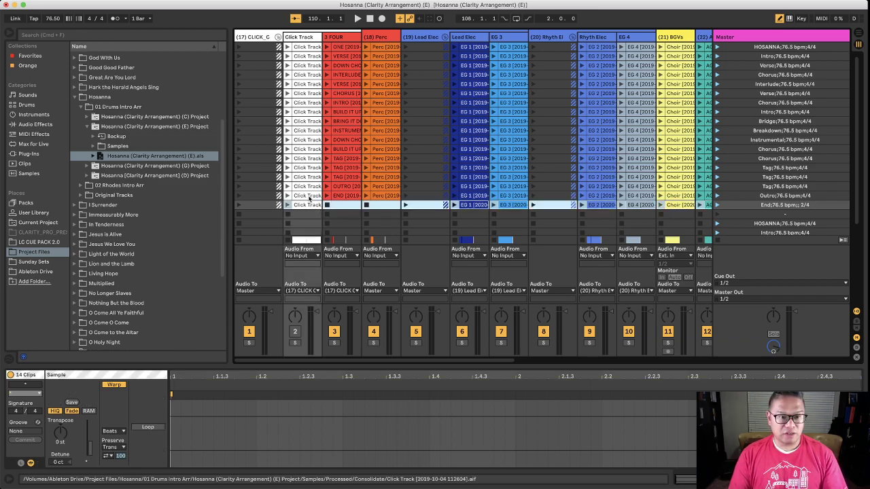
click(309, 204)
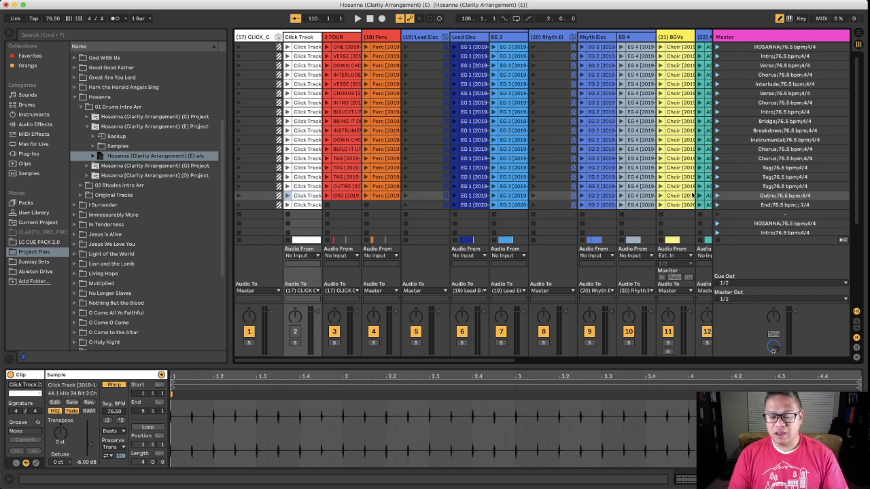
Step: Copy the whole second, empty group of Hosanna scenes, from HOSANNA through End
scroll(795, 196, down, 5)
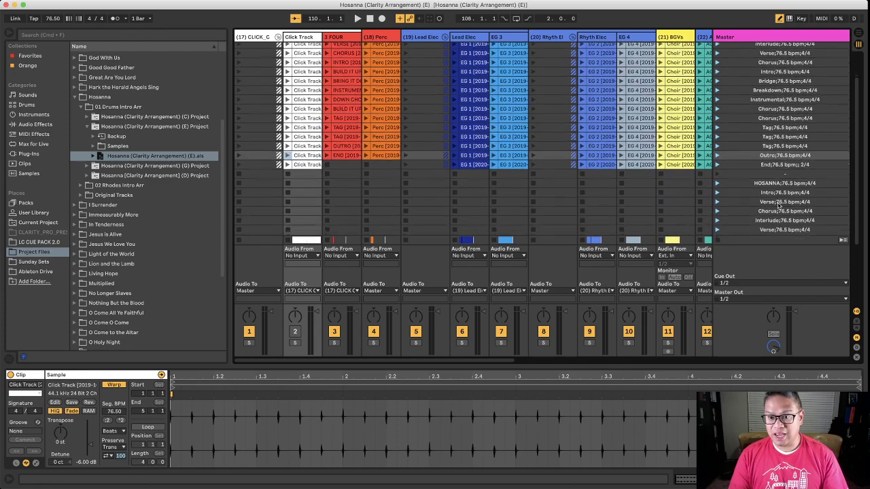
click(778, 119)
scroll(791, 186, down, 3)
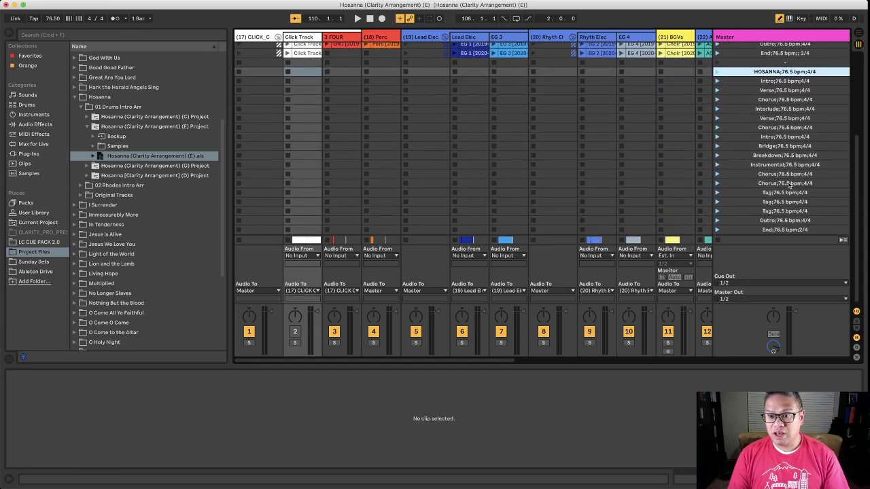
shift+click(782, 231)
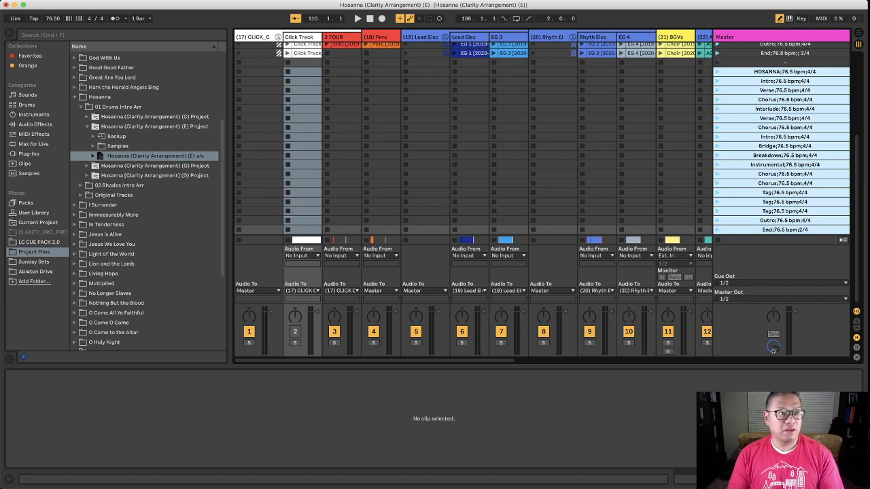
Step: Open the SUNDAY TEMPLATE live set from the SUNDAY TEMPLATE Project in the Sunday Sets folder
click(24, 261)
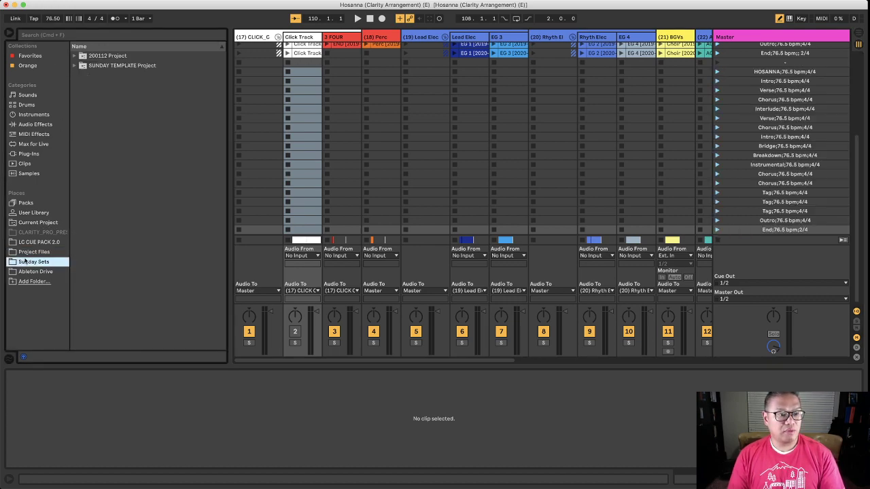
click(76, 65)
double_click(102, 86)
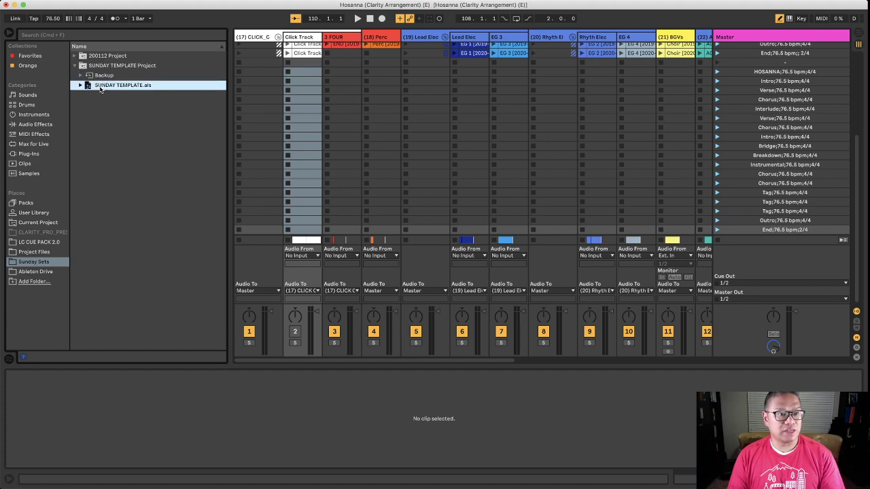
click(517, 266)
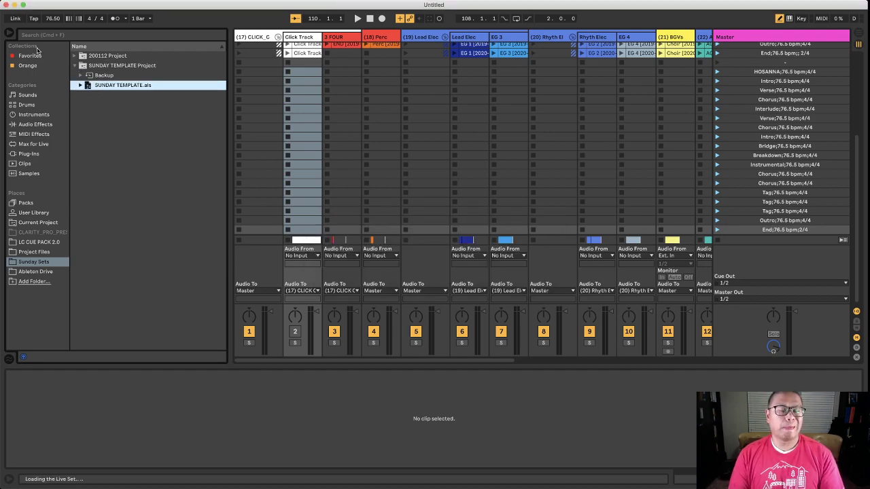
Step: Start saving the template as a new live set in the Sunday Sets folder, naming it 200126
click(48, 0)
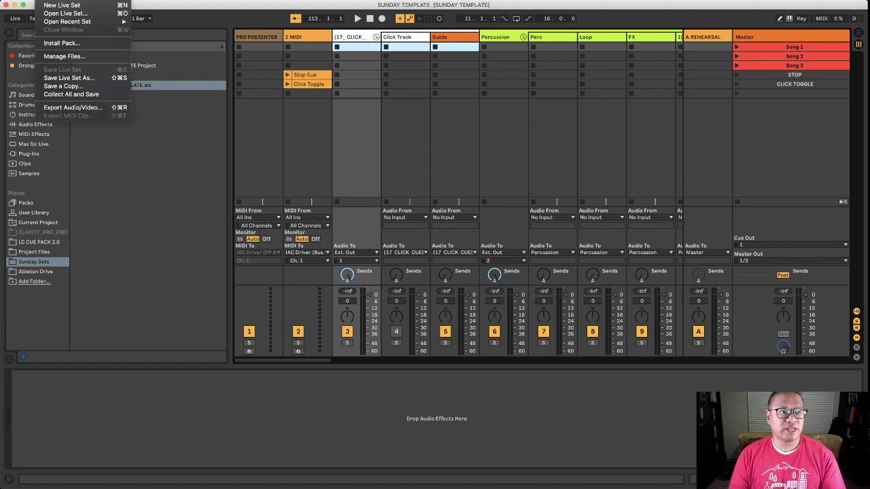
click(75, 79)
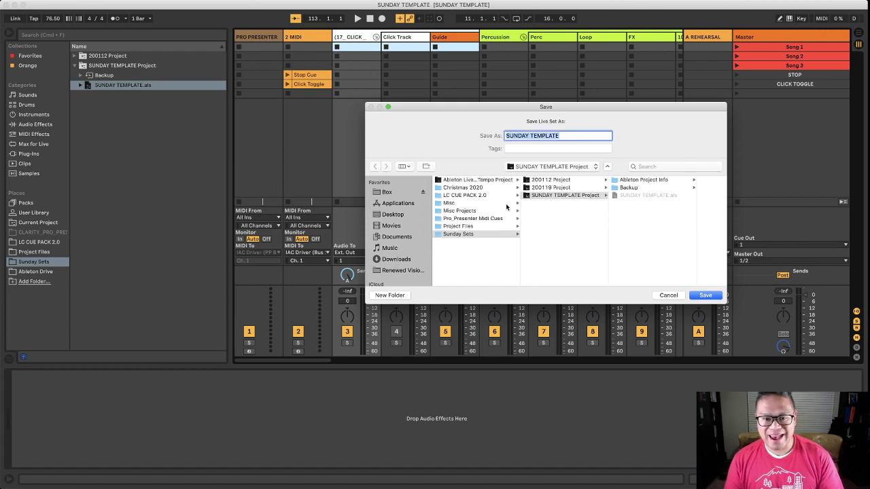
click(466, 235)
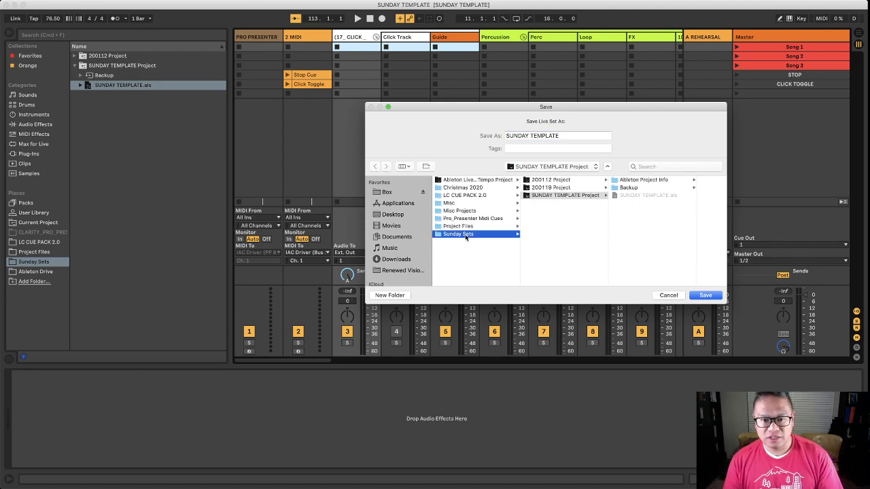
triple_click(563, 134)
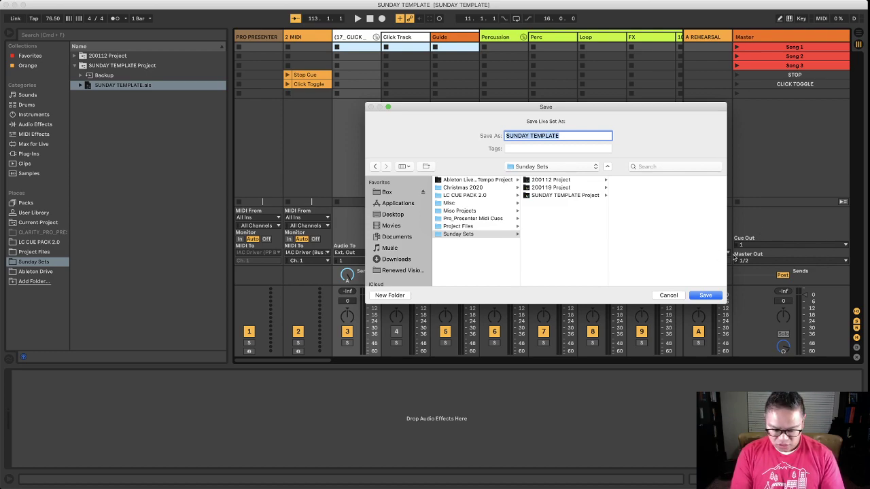
text(200126)
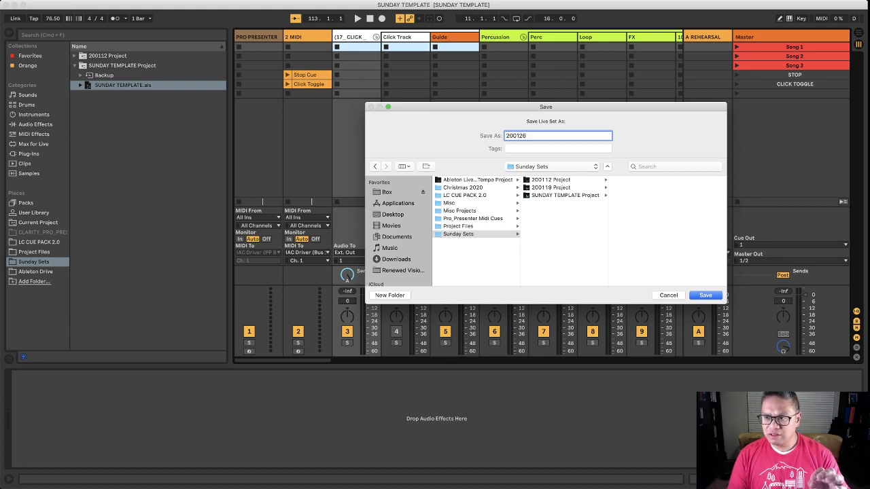
Step: Check the upcoming Sunday's date in the Calendar app, close it, and finish saving the new live set
key(super+space)
text(CALEND)
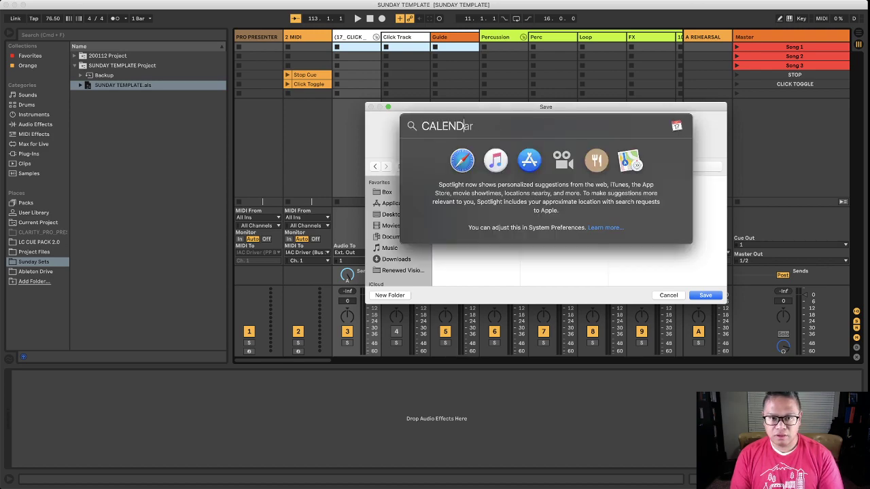
key(Return)
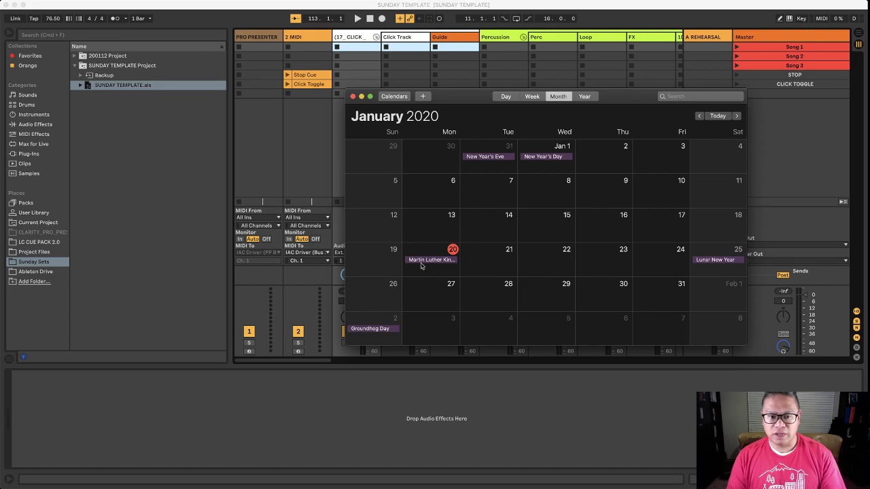
click(353, 97)
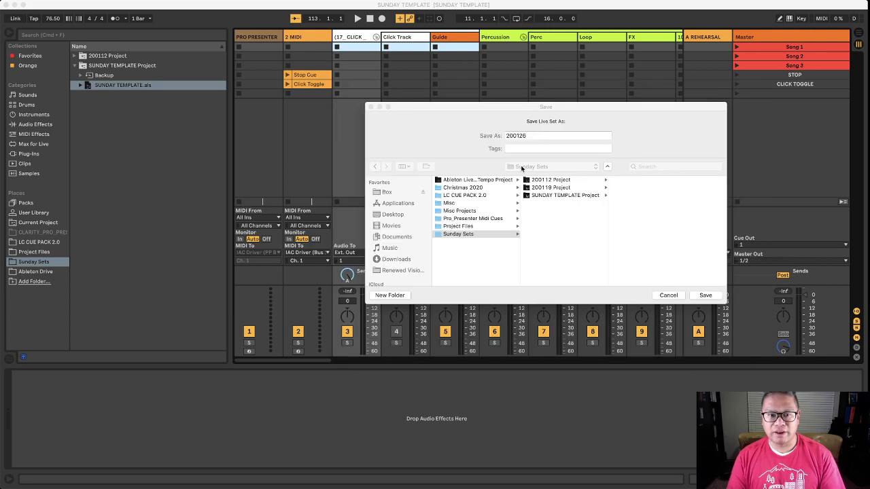
click(704, 295)
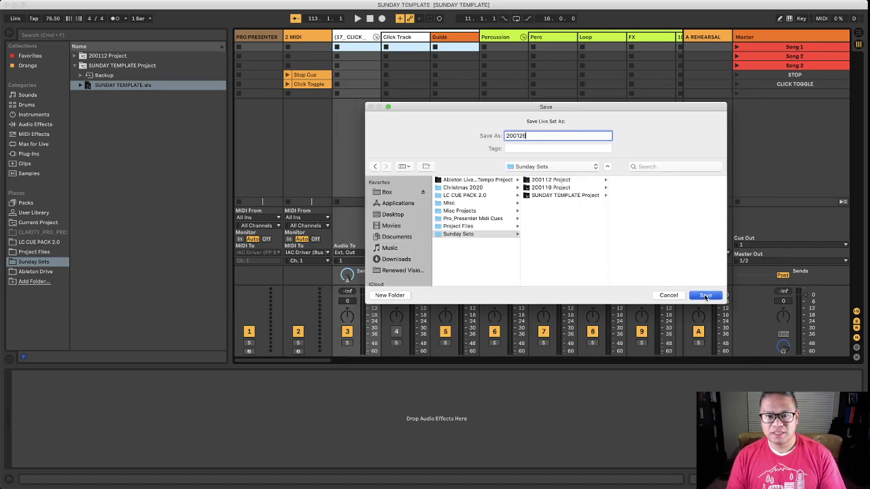
Step: Paste the copied Hosanna scenes directly below the Song 1 scene in the new Sunday set
click(793, 56)
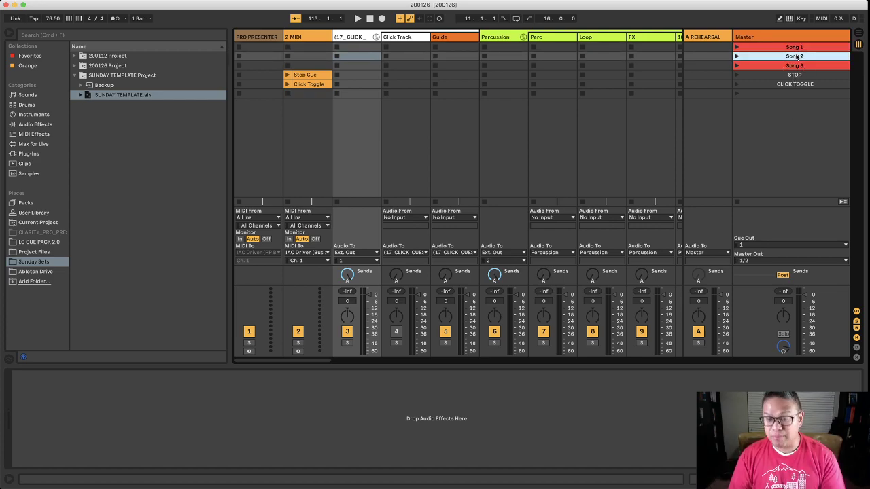
key(super+v)
scroll(798, 58, up, 3)
click(777, 60)
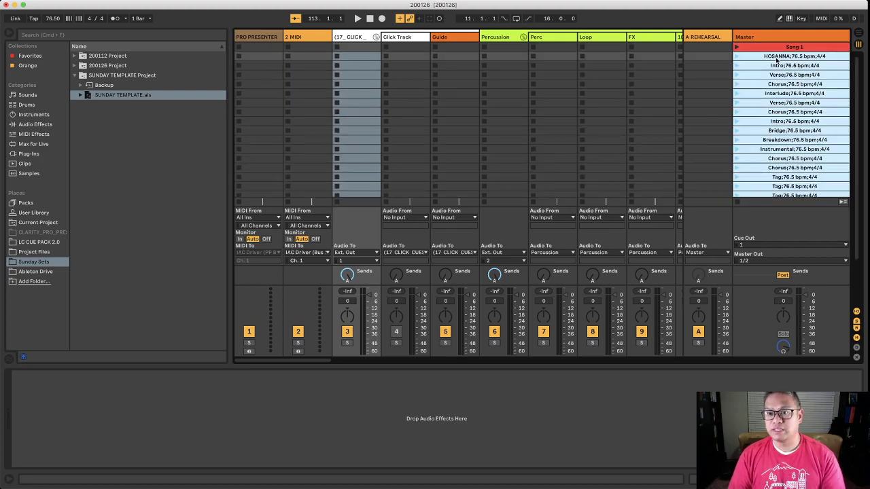
Step: Rename the Song 1 scene as HOSANNA;76.5 bpm;4/4 and delete the duplicate HOSANNA scene below it
key(super+r)
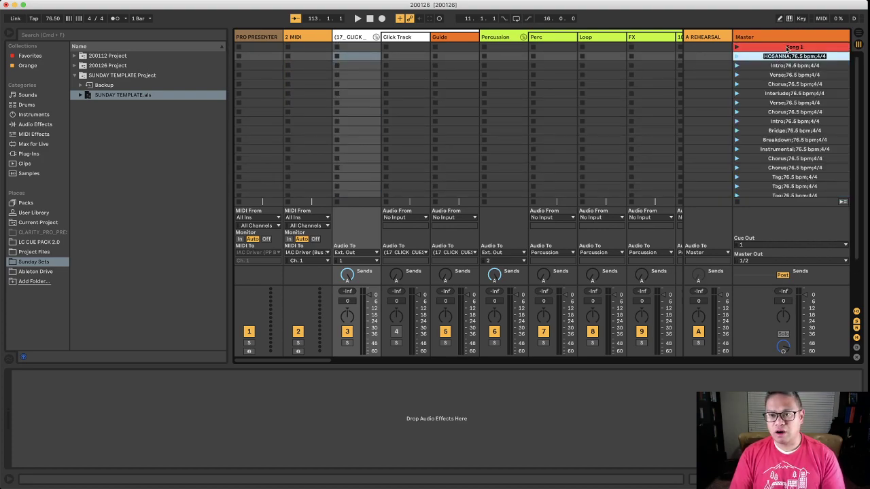
click(787, 48)
key(Escape)
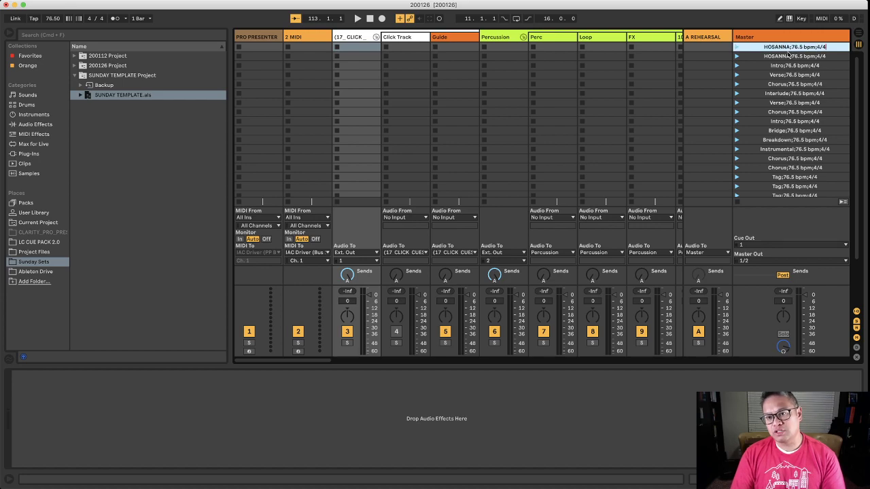
key(Delete)
click(792, 48)
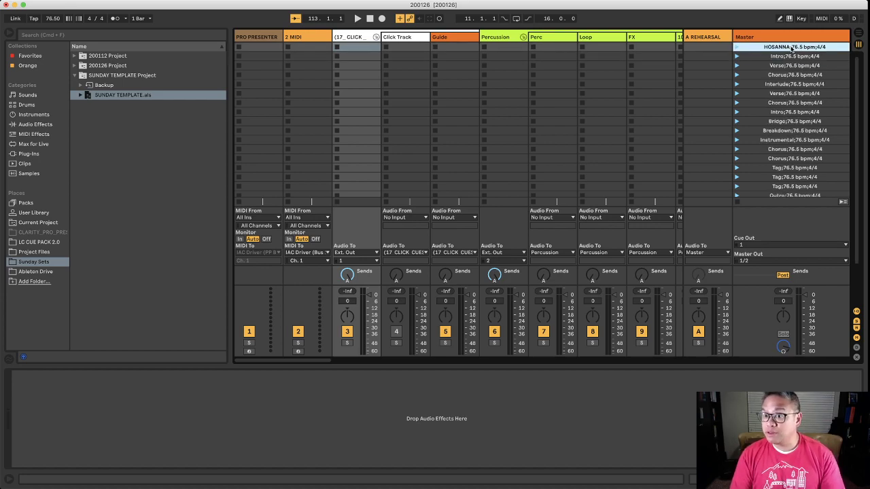
Step: Check the key mapping assigned to the first HOSANNA scene, and leave key mapping mode
click(801, 18)
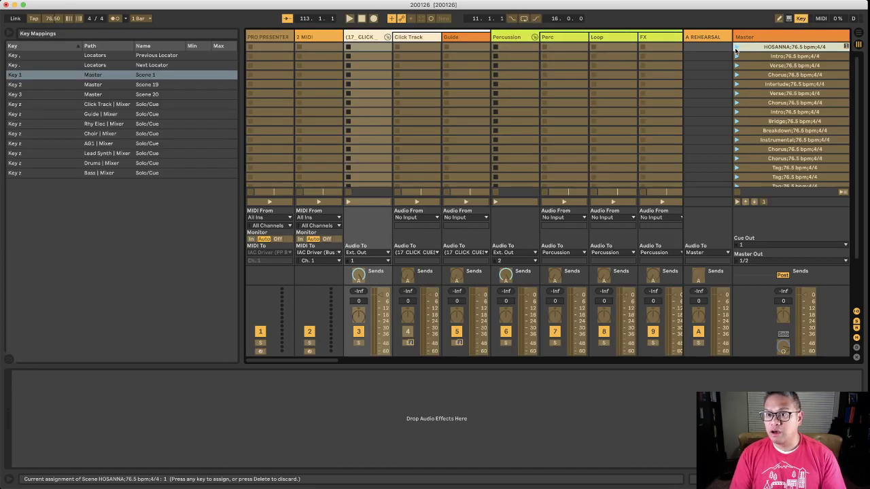
click(821, 18)
click(801, 19)
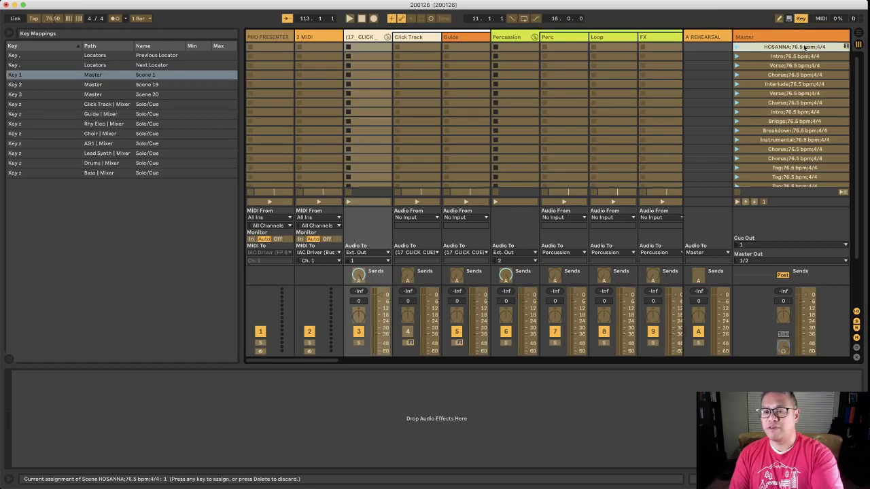
click(802, 19)
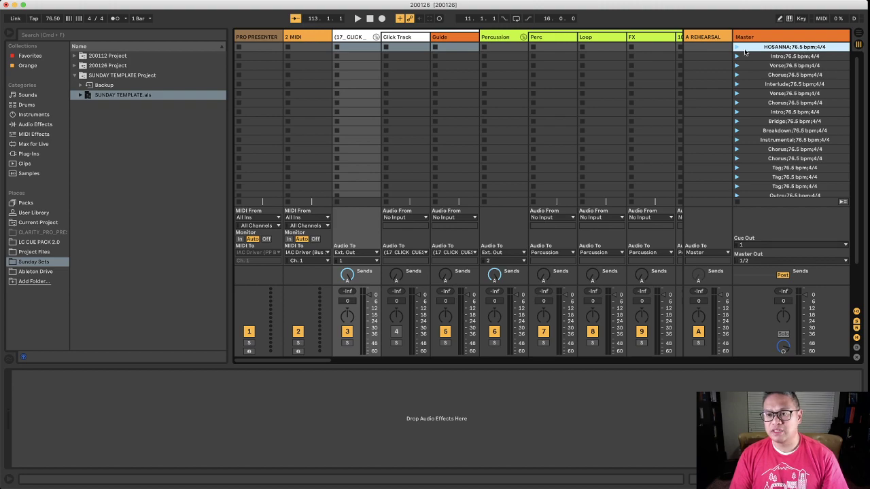
Step: Delete the End;76.5 bpm;2/4 scene directly above Song 2
scroll(782, 138, down, 3)
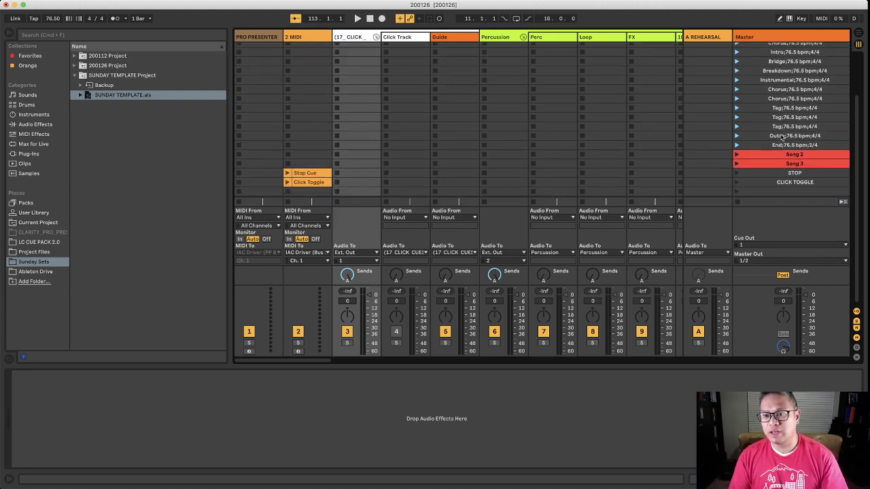
click(787, 145)
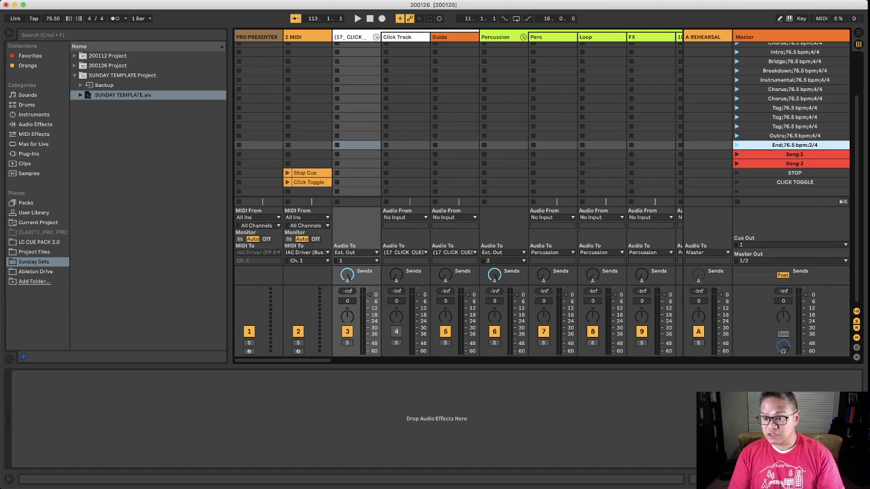
key(Delete)
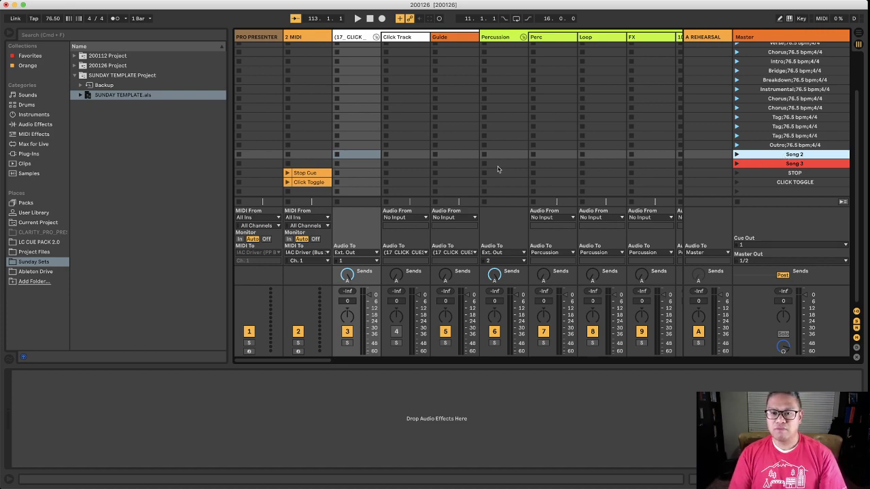
key(Home)
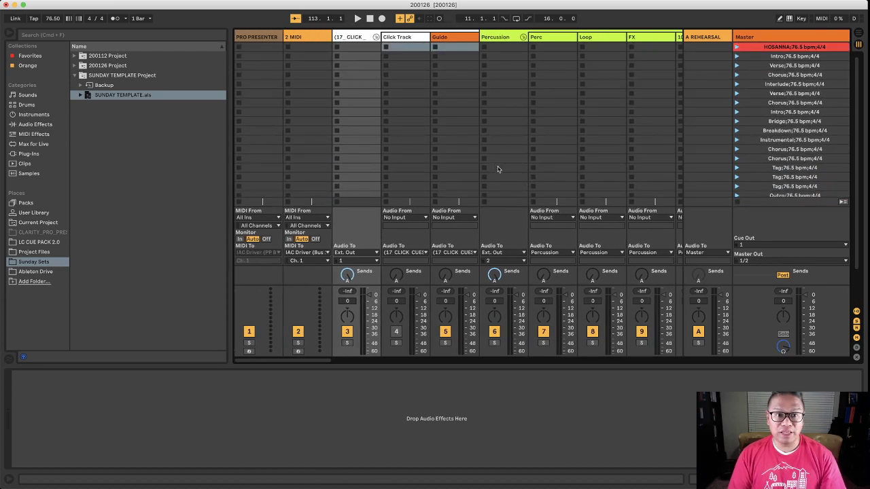
scroll(497, 170, right, 5)
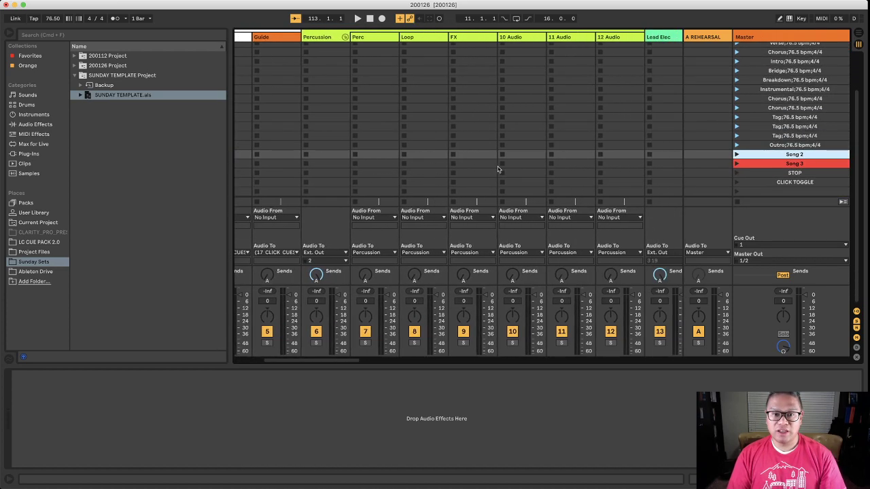
scroll(498, 169, right, 2)
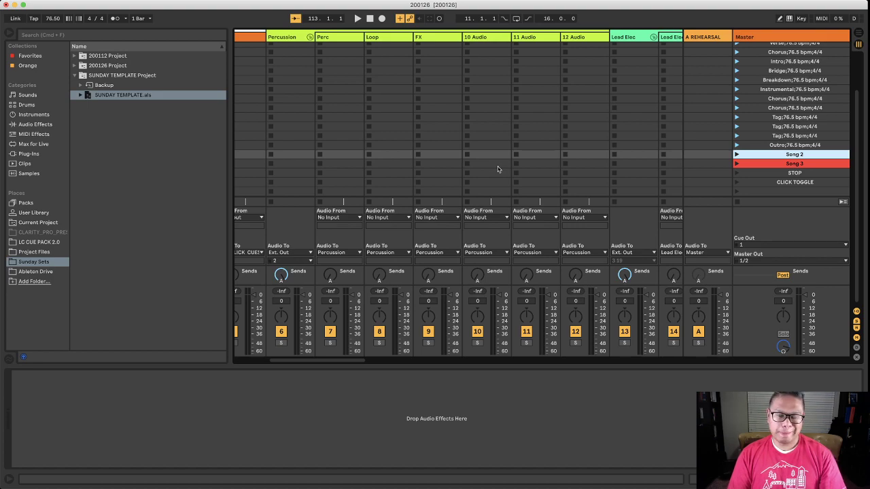
scroll(497, 169, left, 6)
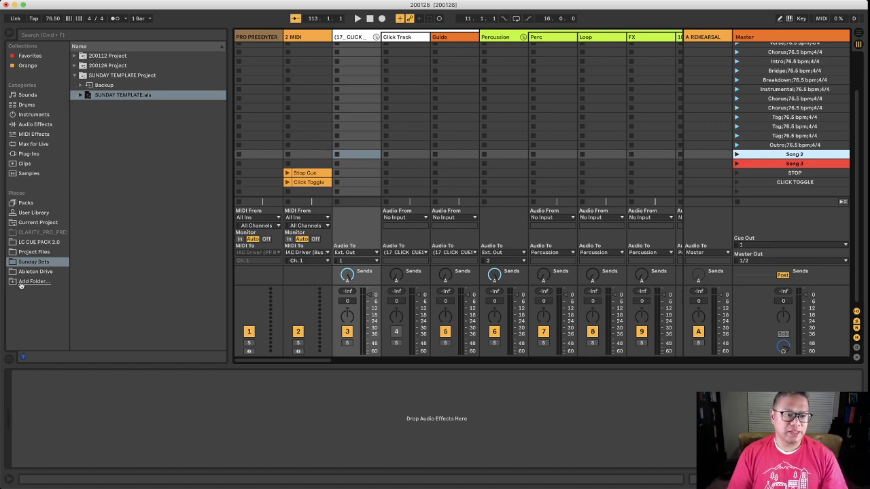
Step: From the Hosanna (Clarity Arrangement) (E).als project file, import the (17) CLICK_CUES group into the matching click group, starting at the HOSANNA scene
click(34, 252)
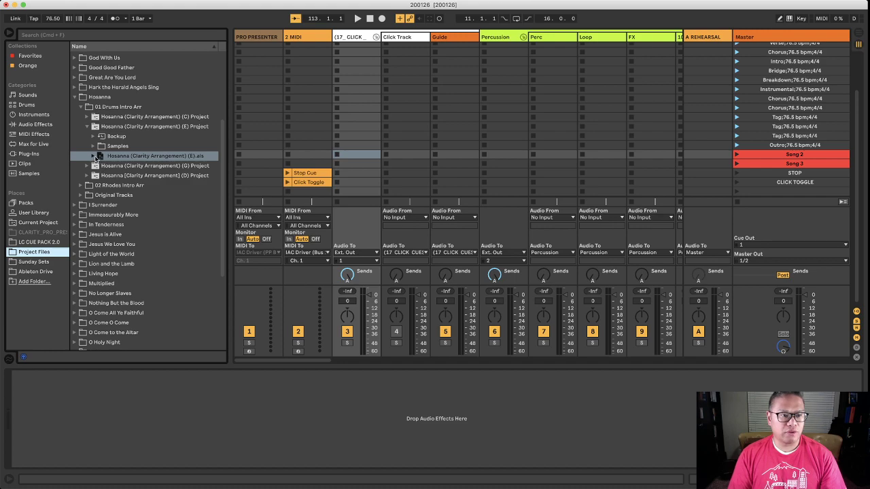
click(93, 156)
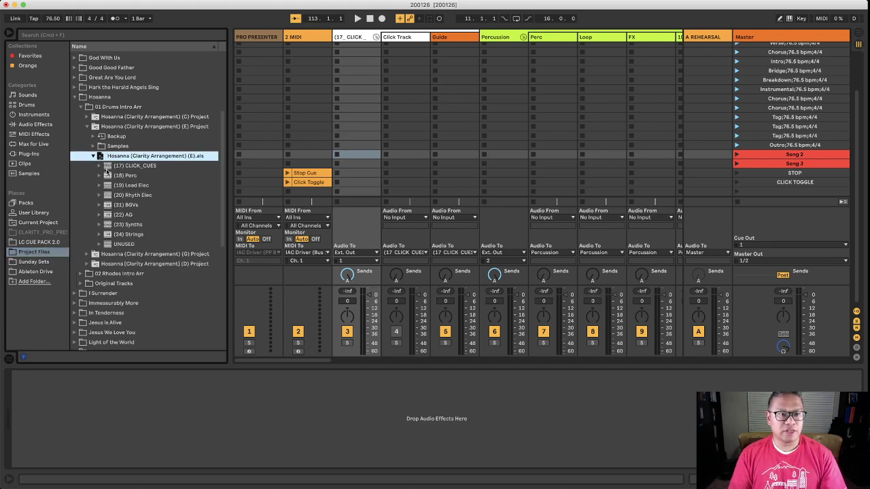
drag(122, 166, 374, 49)
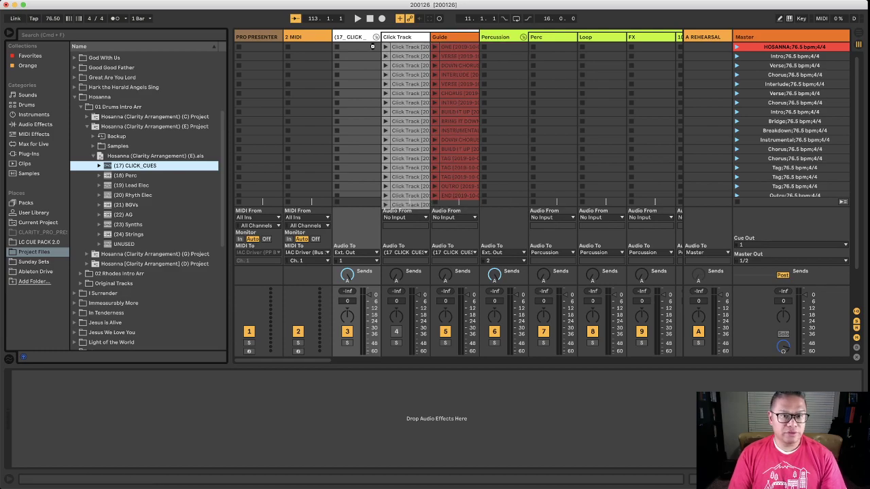
Step: Import the (18) Perc and (19) Lead Elec groups into the Percussion and Lead Elec tracks, starting at the HOSANNA scene
scroll(493, 123, right, 2)
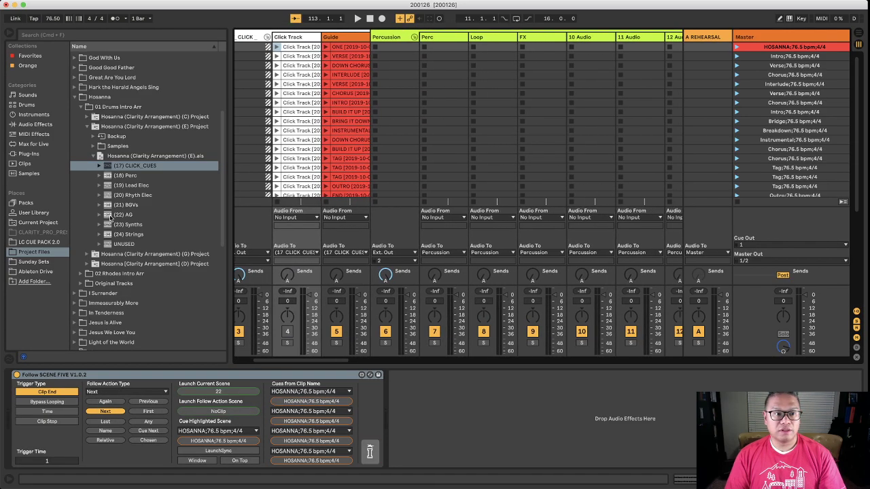
drag(126, 176, 443, 49)
scroll(462, 106, right, 5)
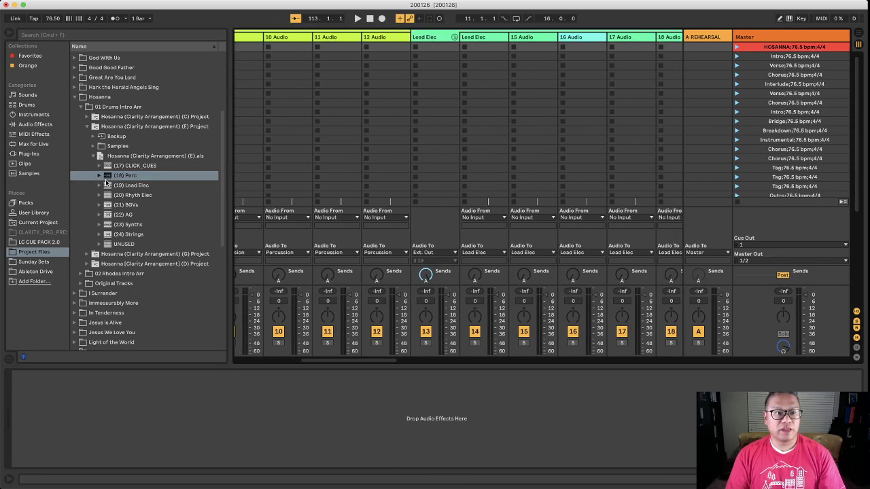
drag(108, 185, 461, 51)
Step: Import the (20) Rhyth Elec and (21) BGVs groups into the Rhythm Elec and BGVs tracks, starting at the HOSANNA scene
scroll(451, 111, right, 5)
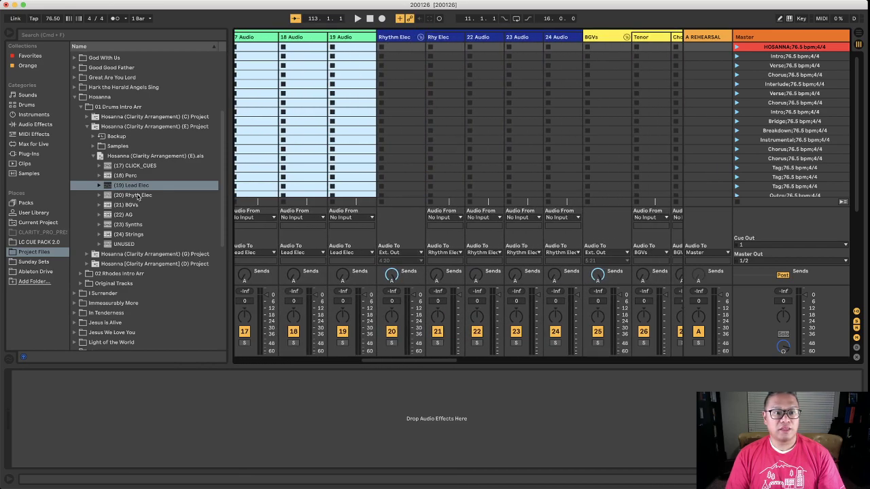
drag(138, 196, 417, 55)
scroll(264, 129, right, 5)
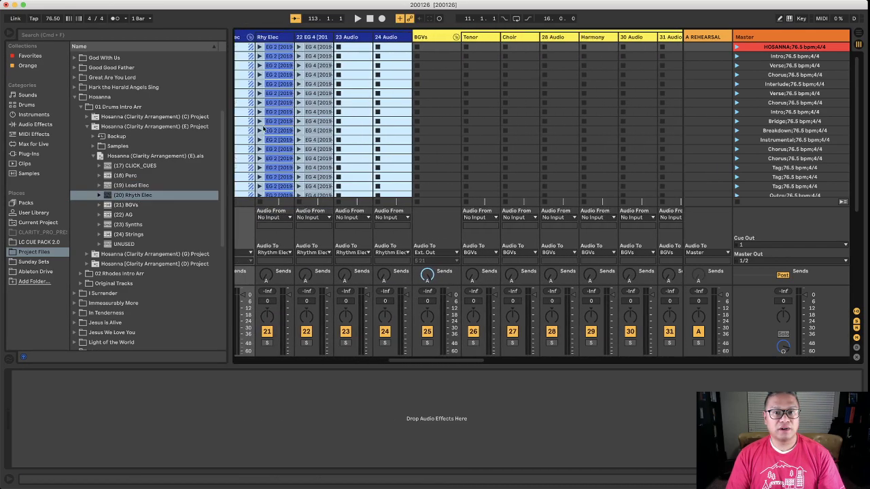
drag(123, 205, 411, 45)
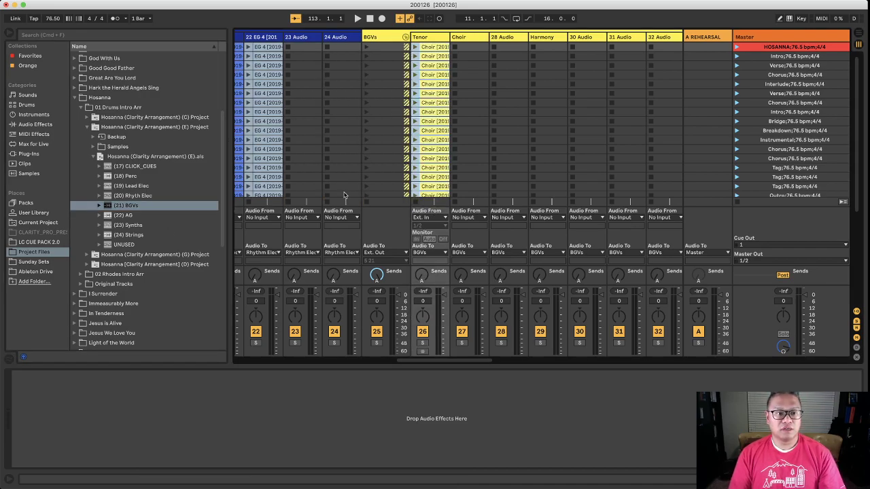
Step: Import the (22) AG and (23) Synths groups into the Acoustic and Synth_Pad tracks, starting at the HOSANNA scene
scroll(344, 190, right, 5)
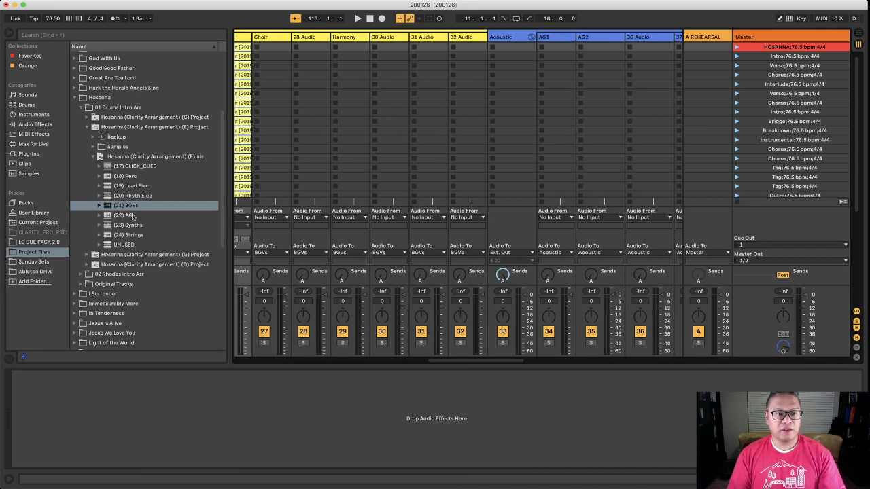
drag(132, 216, 549, 53)
scroll(545, 49, right, 5)
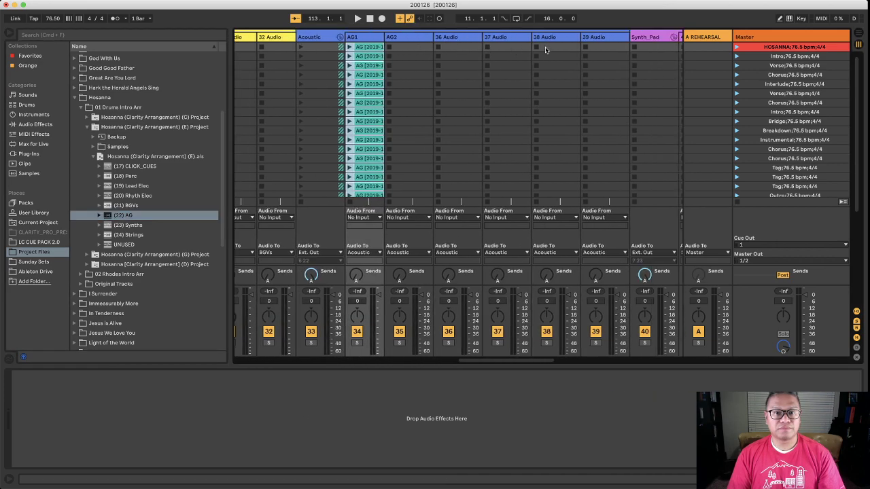
scroll(545, 49, right, 3)
drag(128, 225, 558, 49)
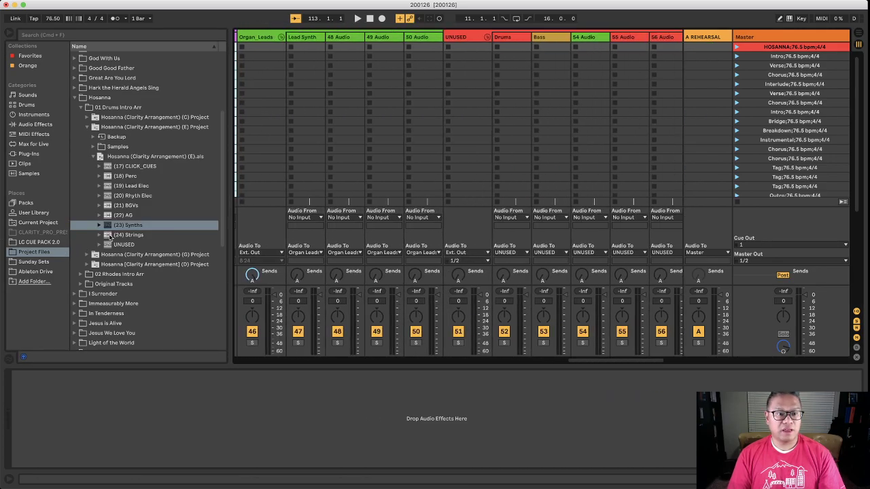
Step: Import the (24) Strings and UNUSED groups into the Organ_Leads and UNUSED tracks, starting at the HOSANNA scene
drag(109, 235, 310, 53)
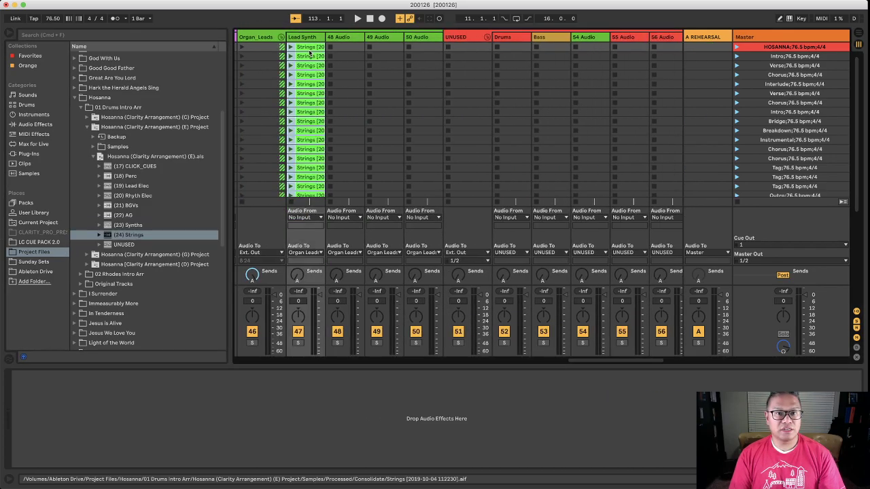
drag(109, 246, 484, 54)
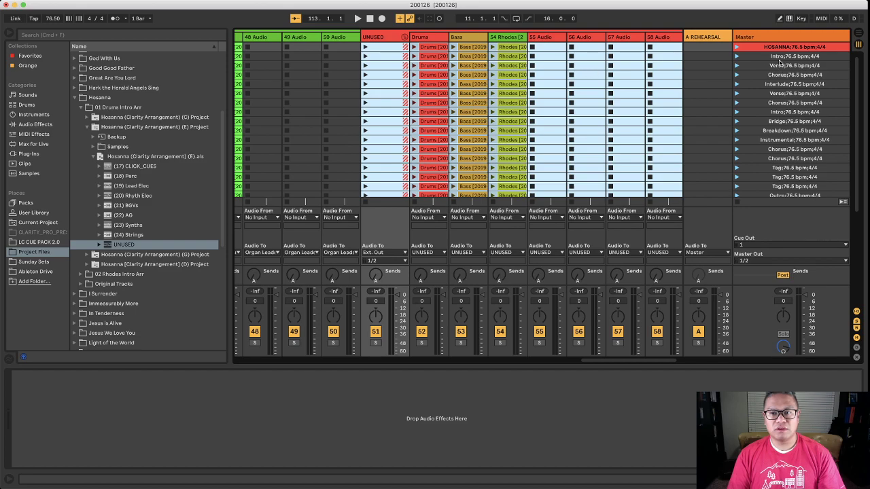
Step: Play the HOSANNA and first Intro scenes and open their Rhodes clips to inspect the waveforms
click(736, 47)
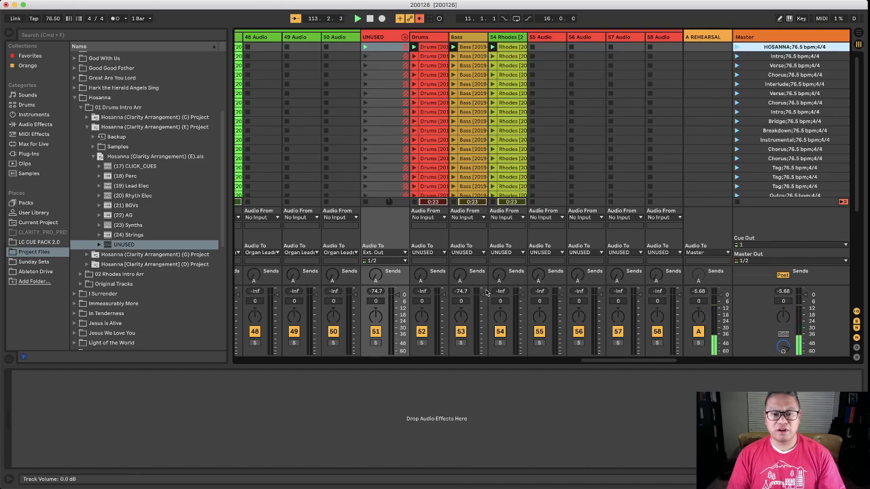
double_click(516, 48)
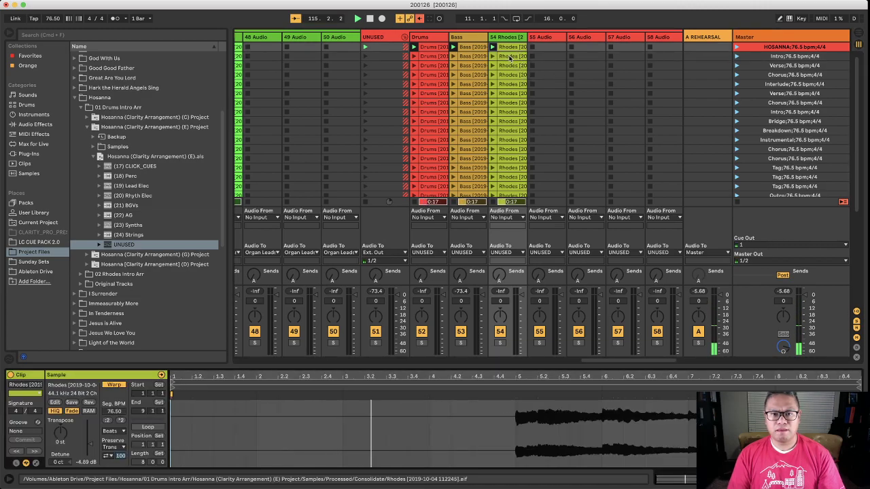
click(510, 56)
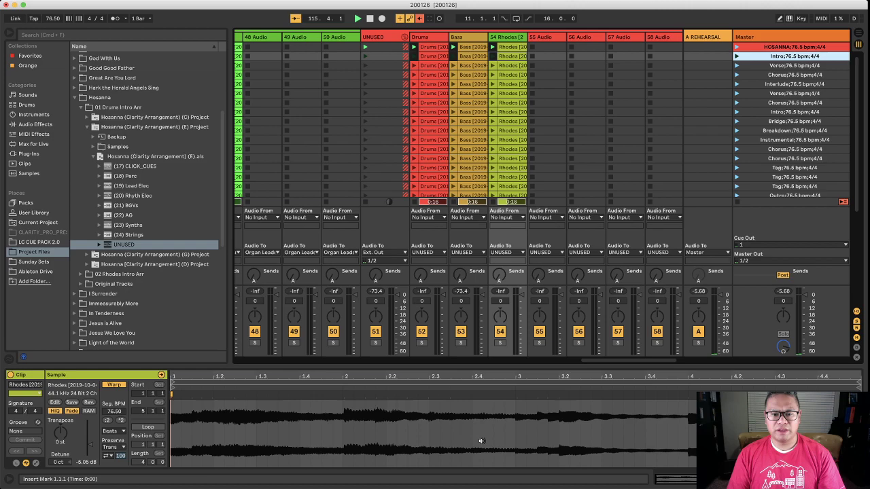
Step: Audition the Rhodes, Keys 2 and Keys 1 tracks by soloing each during playback, and clear the solos
click(500, 342)
super+click(375, 343)
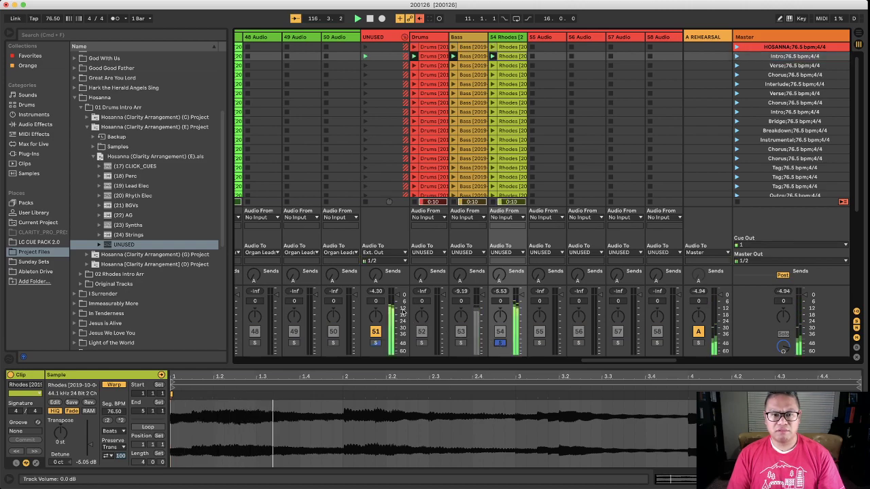
scroll(399, 307, left, 5)
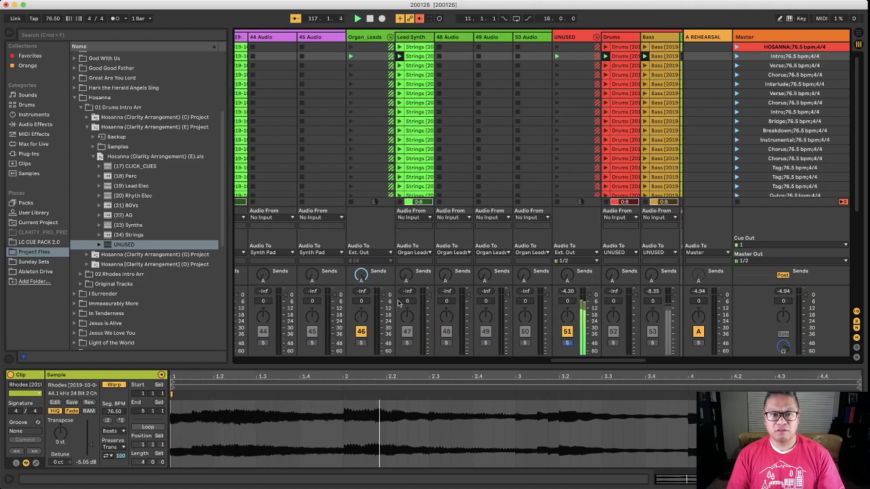
scroll(400, 304, left, 6)
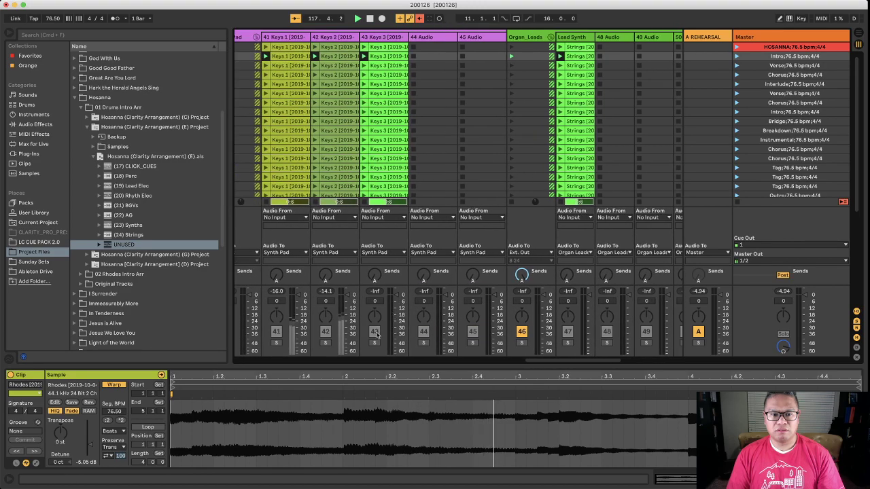
click(326, 343)
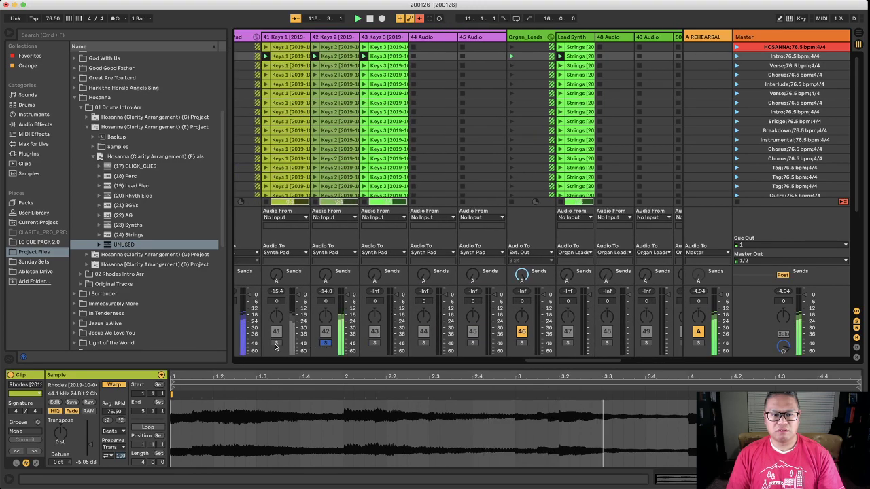
scroll(374, 340, left, 2)
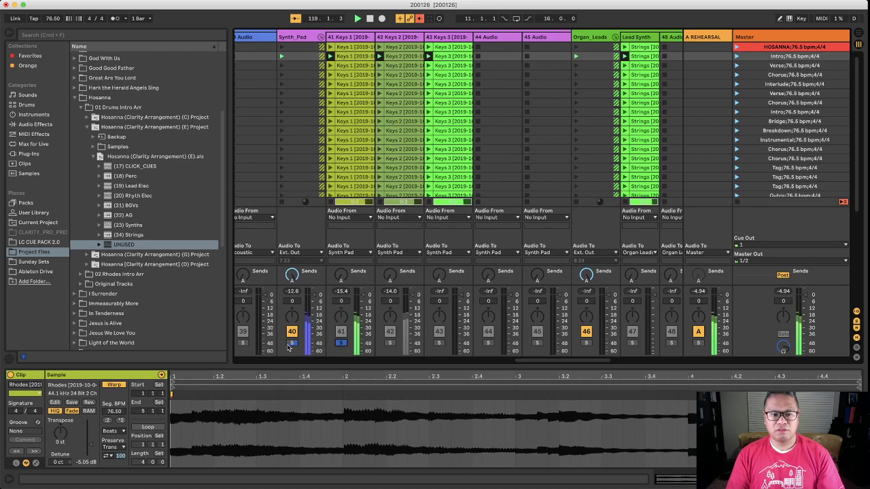
click(292, 343)
scroll(292, 347, left, 5)
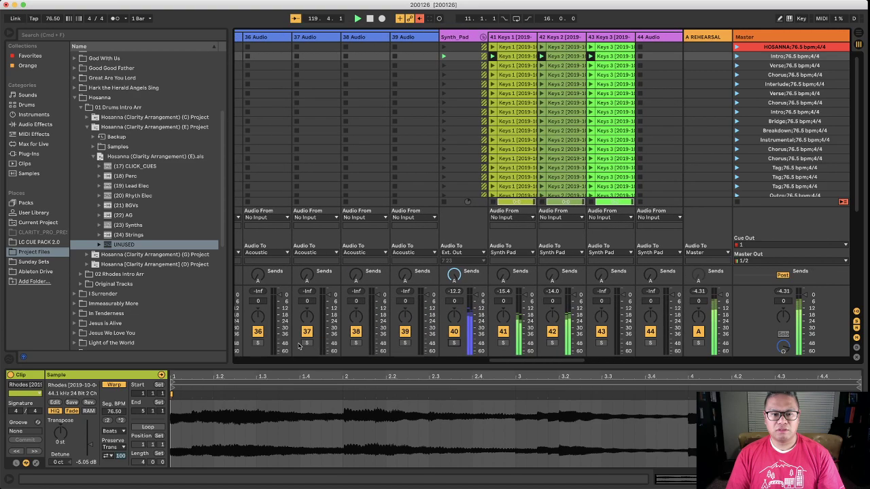
Step: Audition the Rhodes track in the UNUSED group by soloing it during playback, and clear the solo
scroll(365, 351, right, 3)
scroll(365, 351, right, 6)
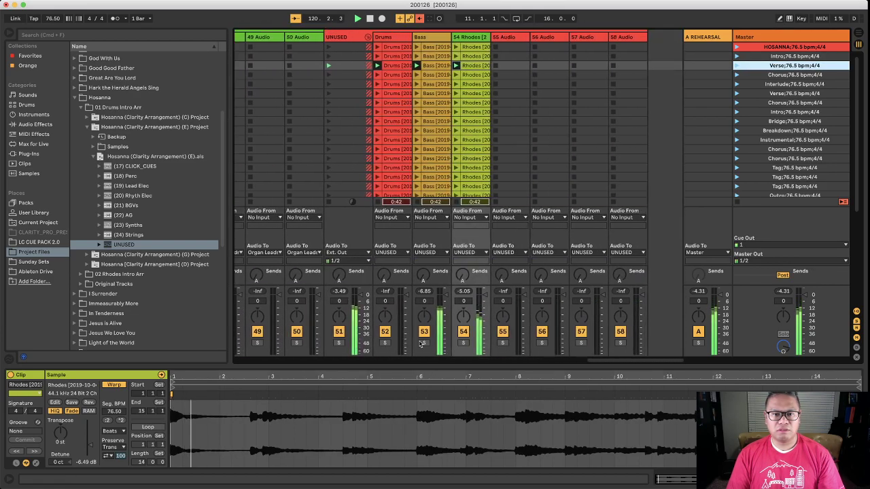
click(462, 343)
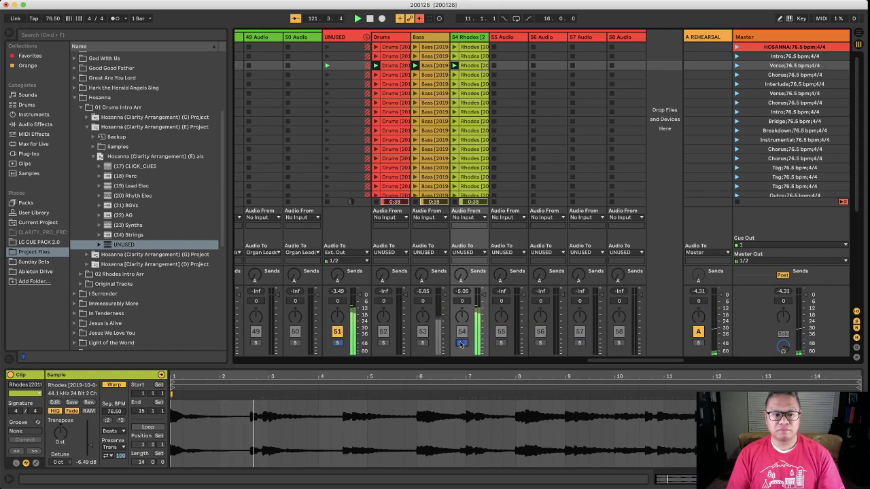
click(462, 343)
scroll(391, 299, left, 5)
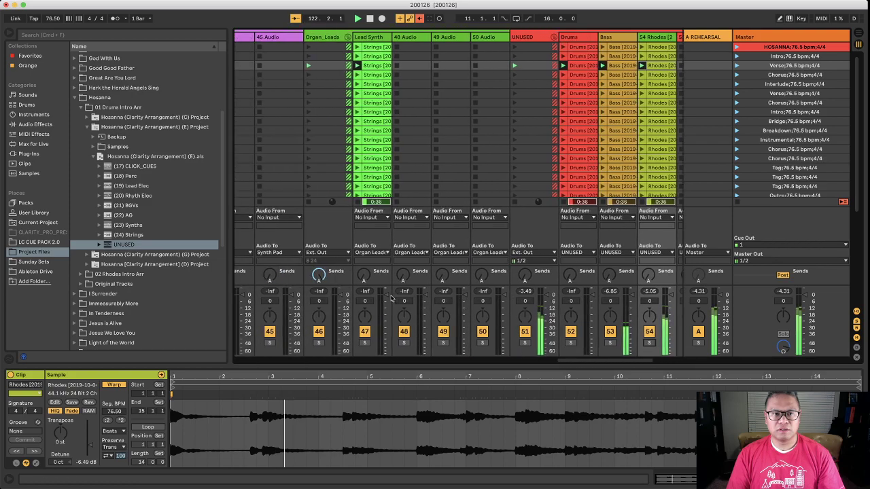
scroll(390, 299, left, 3)
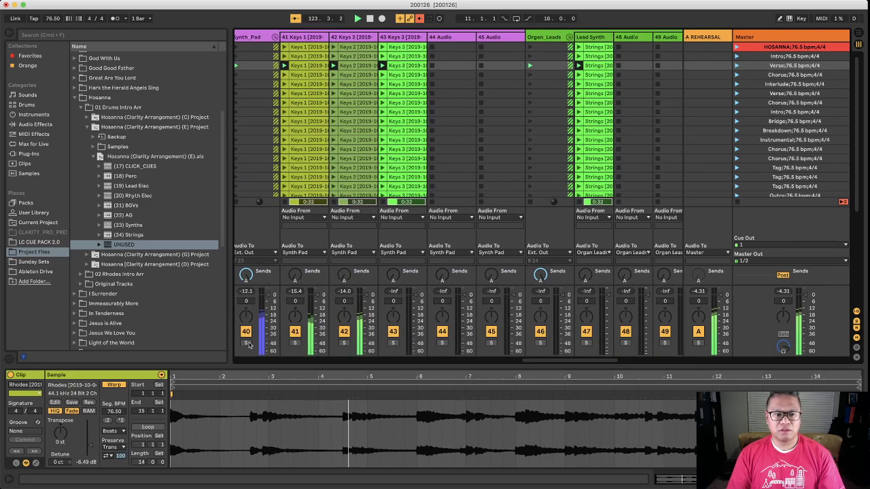
Step: Inspect the Strings clips from the first Verse to the second Verse in the Lead Synth track, and play the second Verse scene
scroll(605, 76, right, 1)
click(603, 66)
click(599, 76)
click(596, 85)
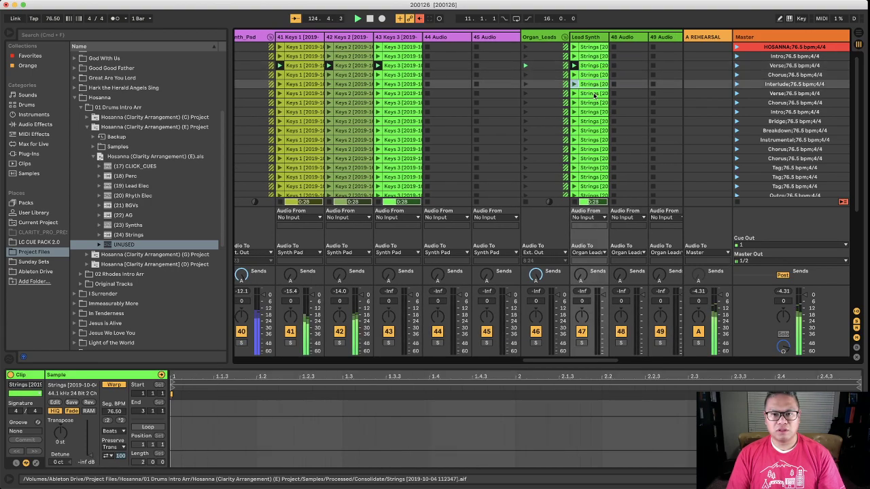
click(594, 93)
click(735, 95)
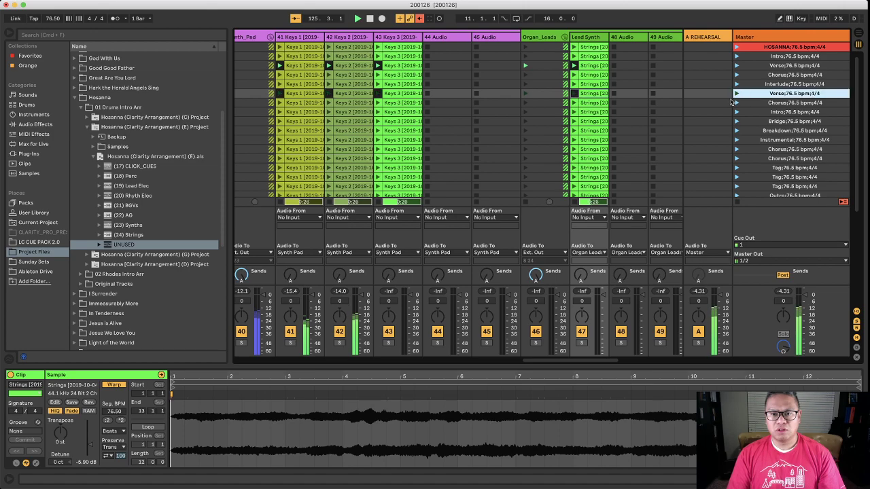
Step: Compare the Lead Synth strings, the Synth_Pad group and the AG1 track by soloing each in turn during playback
click(582, 343)
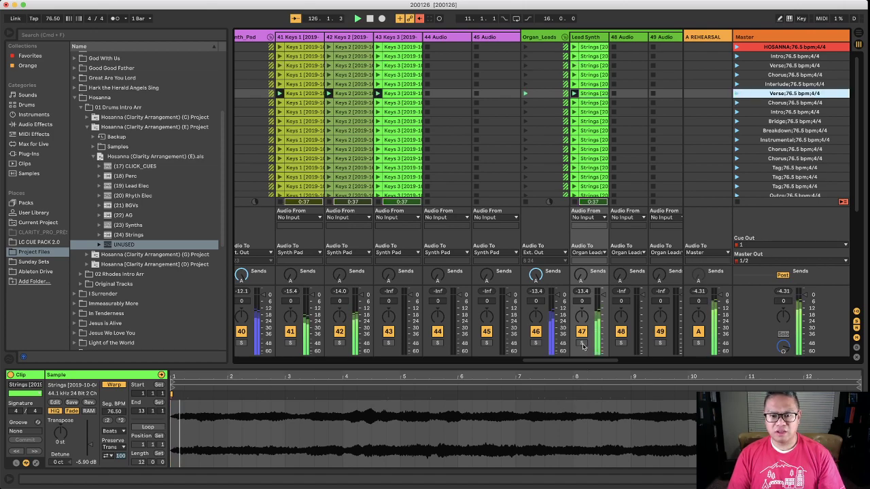
scroll(578, 320, left, 3)
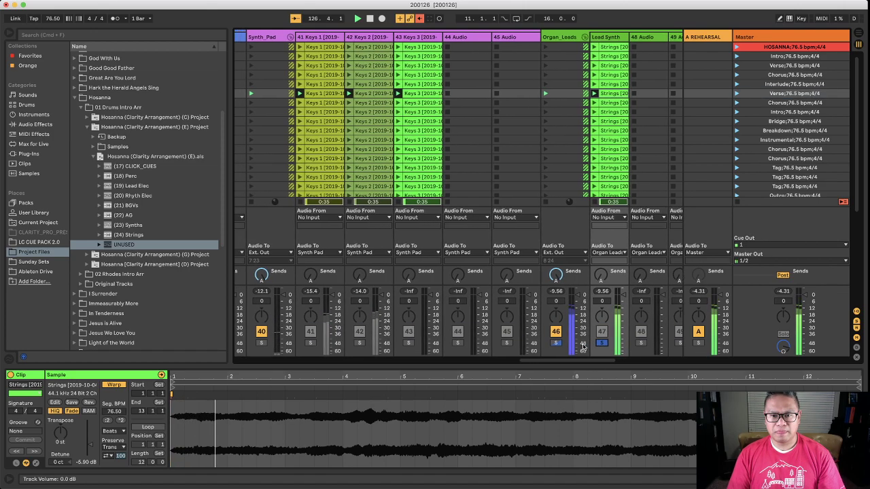
click(267, 344)
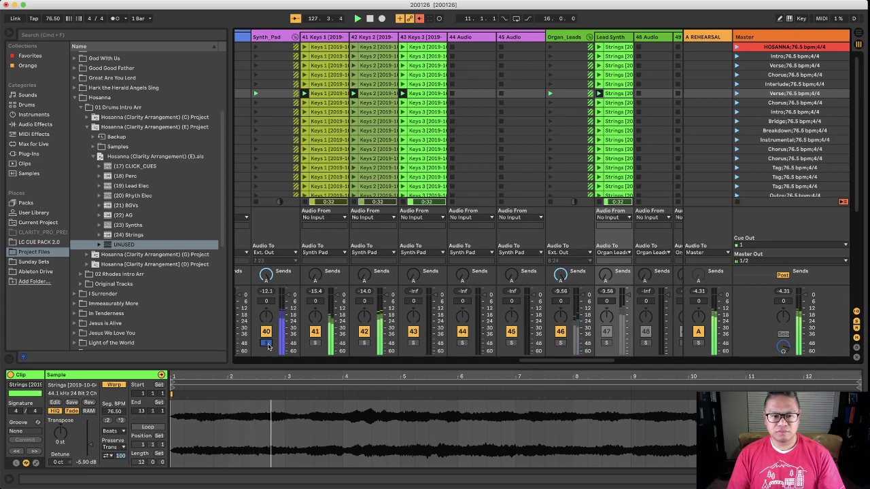
click(607, 343)
scroll(600, 344, left, 15)
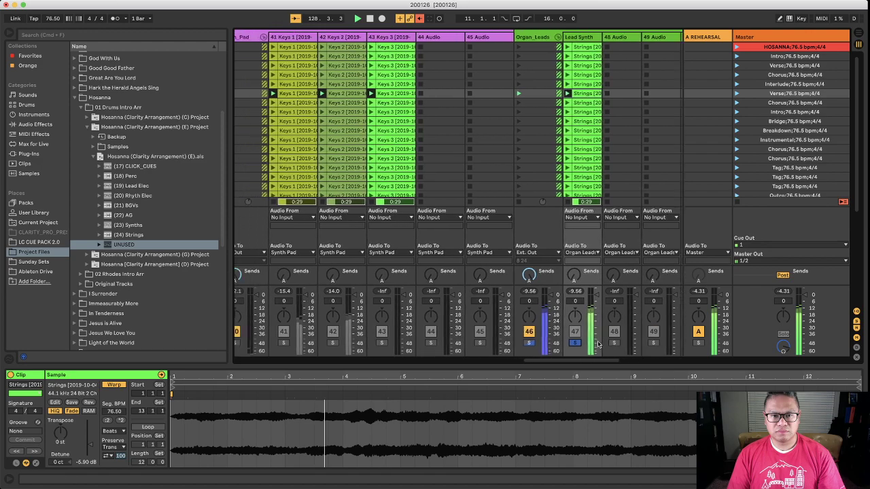
scroll(597, 344, right, 3)
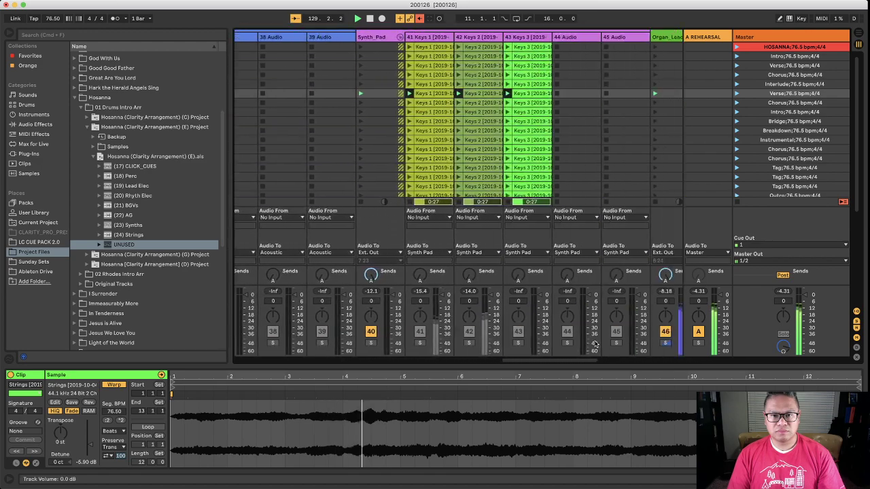
scroll(597, 344, left, 9)
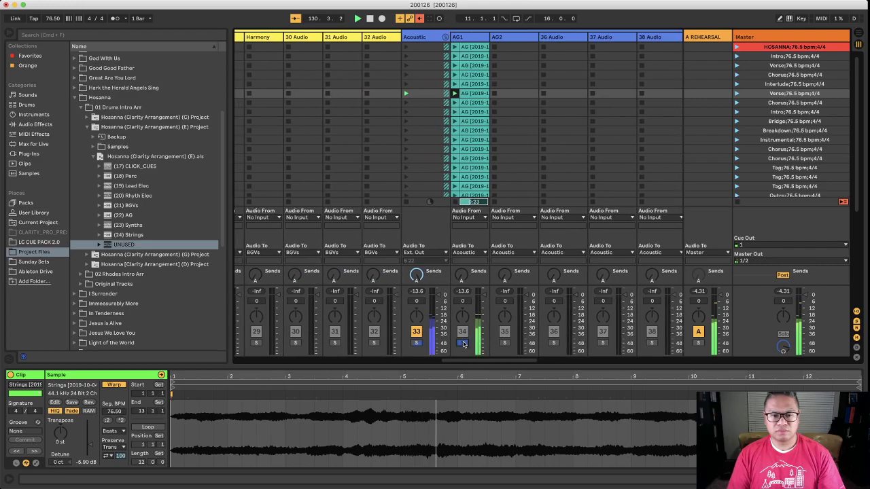
Step: Clear the AG1 solo and compare the Lead Synth strings with Keys 1 and Keys 2 by soloing each, ending on the strings
scroll(463, 345, right, 20)
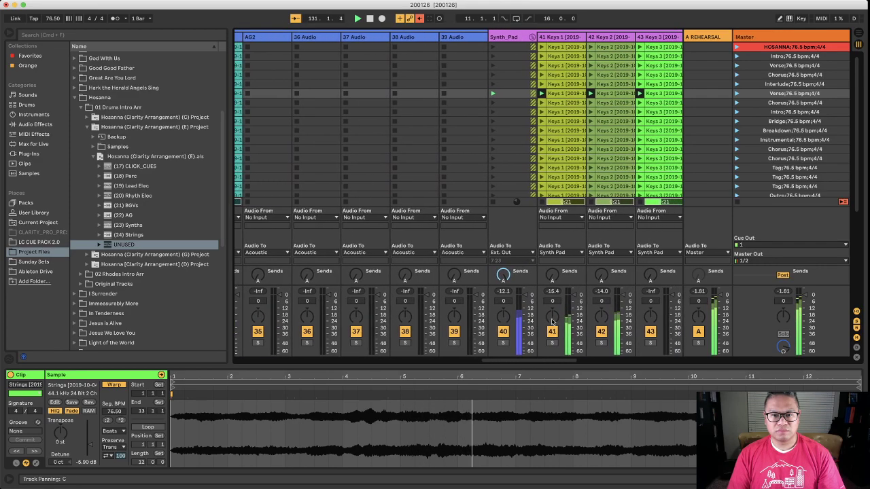
scroll(552, 322, right, 2)
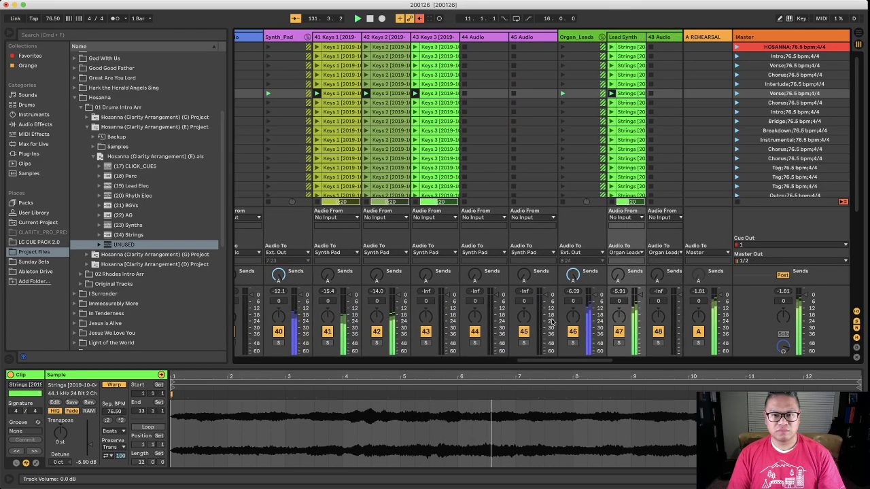
click(620, 344)
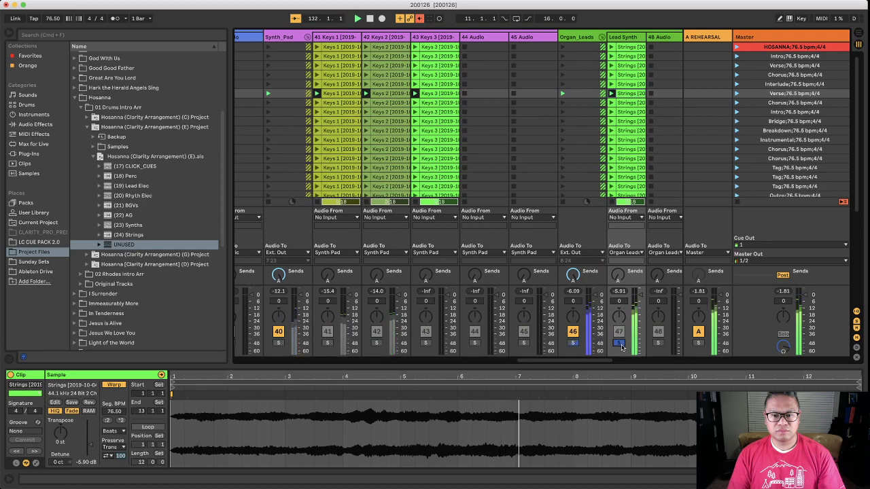
click(327, 343)
click(377, 343)
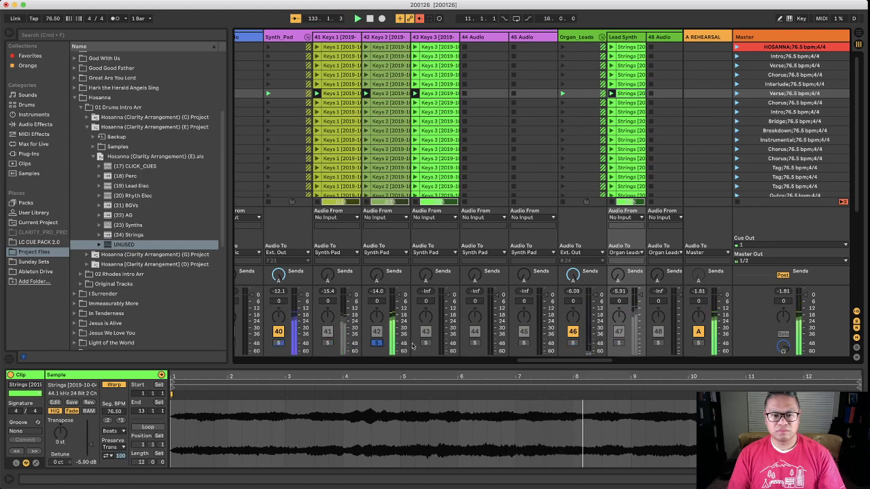
click(619, 344)
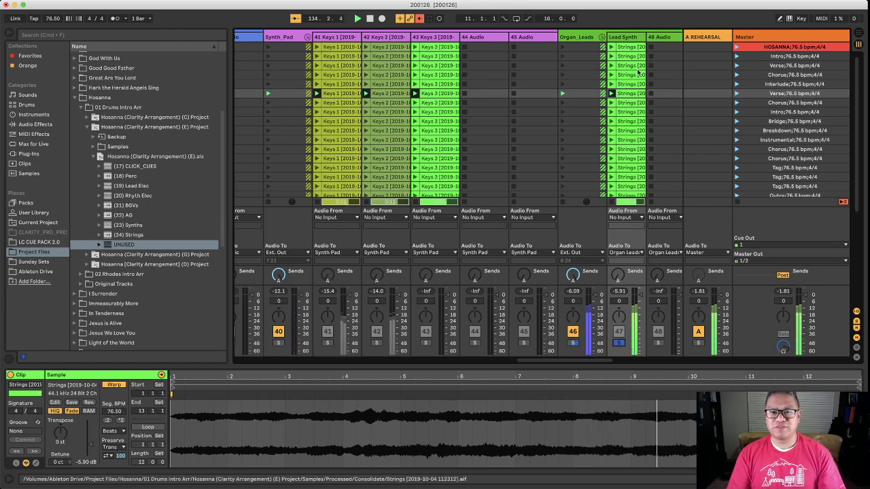
Step: Move all the Strings clips from the Lead Synth track to the empty 44 Audio track in Synth_Pad, starting at the HOSANNA scene
scroll(638, 115, down, 3)
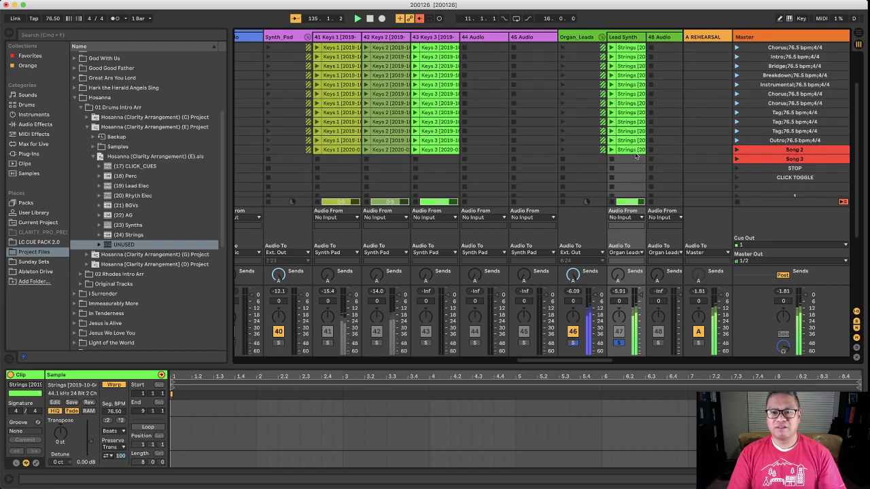
shift+click(636, 151)
scroll(635, 102, up, 3)
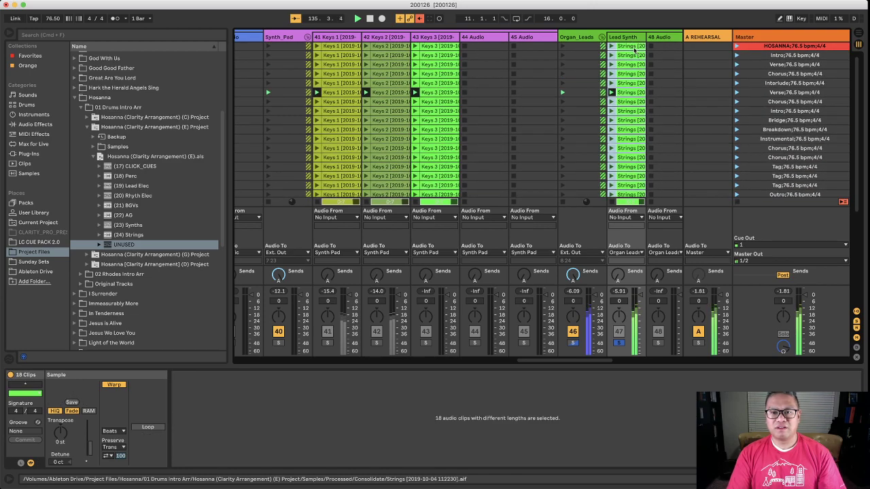
drag(634, 47, 484, 47)
Step: Move all the Rhodes clips from the UNUSED group into the Lead Synth track, starting at the HOSANNA scene
scroll(635, 101, right, 10)
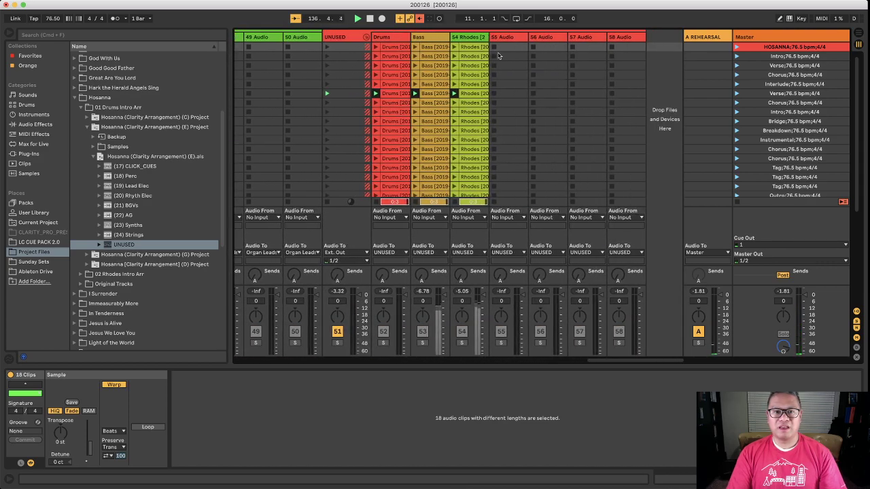
click(483, 51)
scroll(482, 132, down, 4)
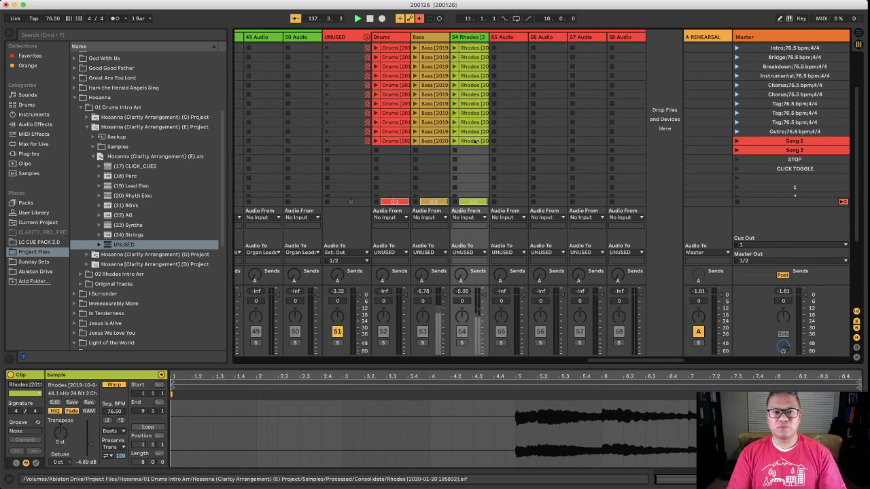
click(474, 151)
scroll(475, 136, up, 5)
scroll(475, 136, left, 6)
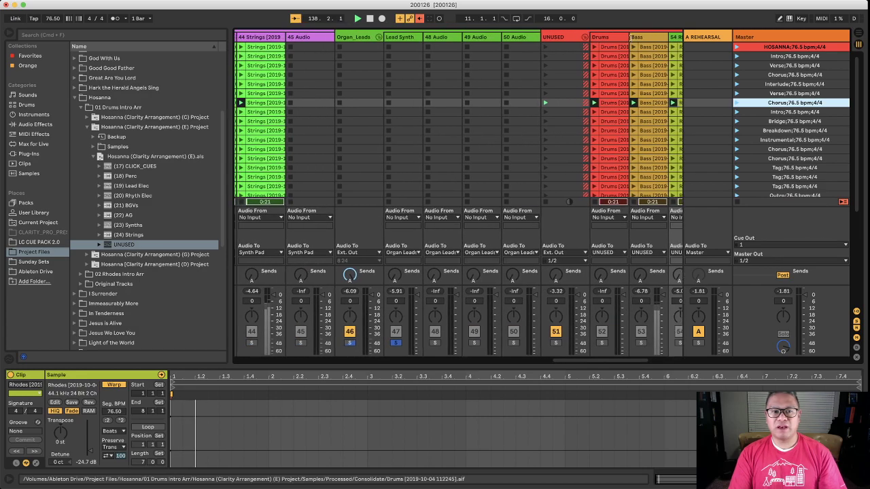
scroll(651, 51, right, 3)
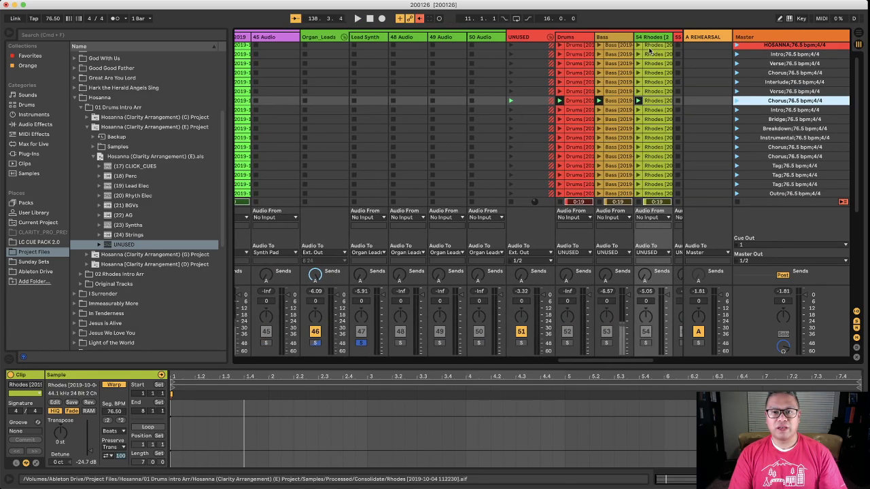
scroll(650, 102, down, 4)
click(660, 149)
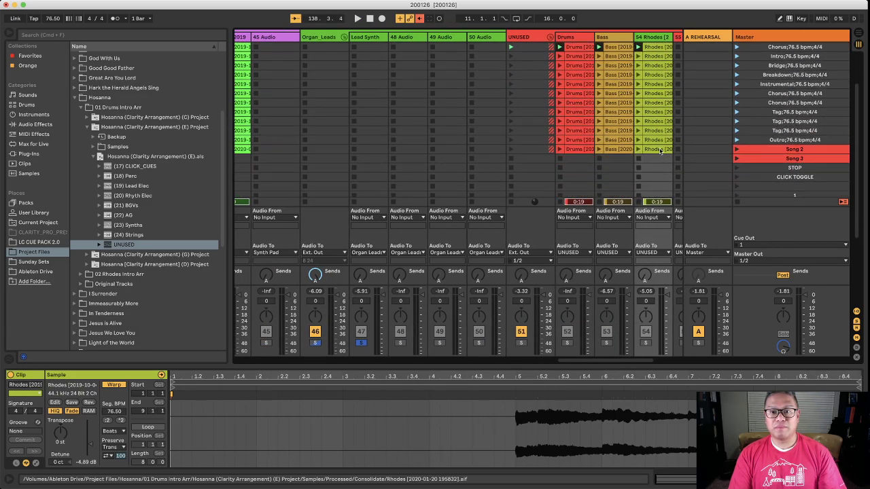
shift+click(661, 69)
scroll(661, 68, up, 3)
drag(658, 49, 401, 50)
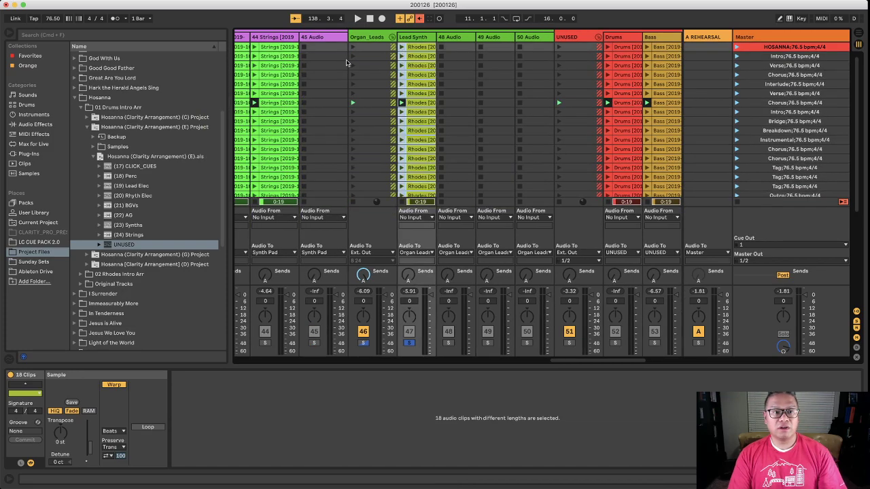
Step: Play the first and second Chorus scenes while soloing Keys 1 and the whole Synth_Pad group to check the sound
click(736, 75)
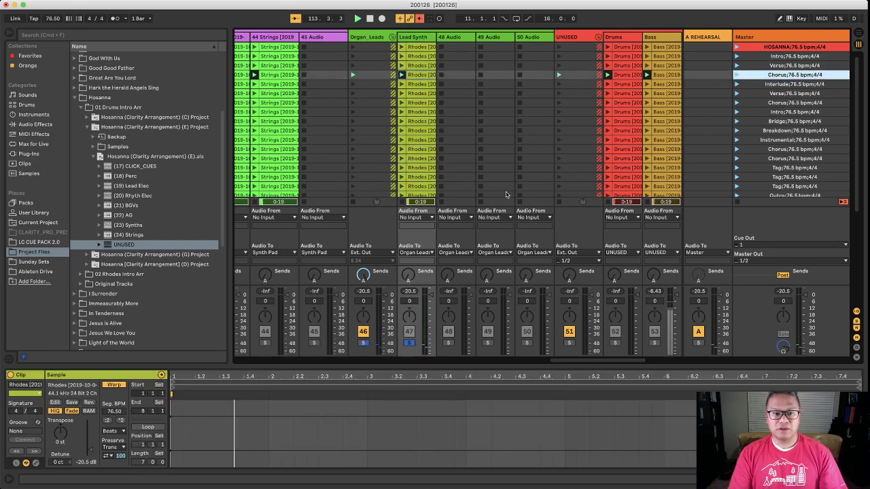
scroll(506, 195, left, 6)
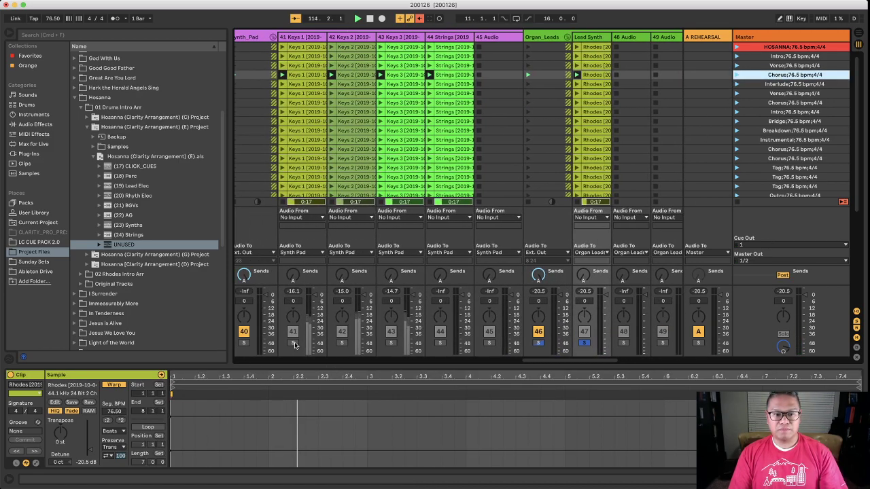
click(292, 344)
click(738, 103)
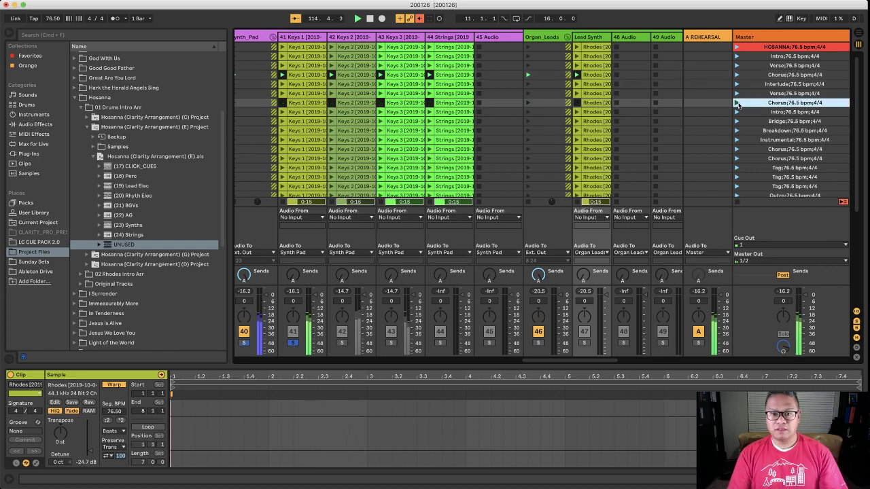
click(243, 344)
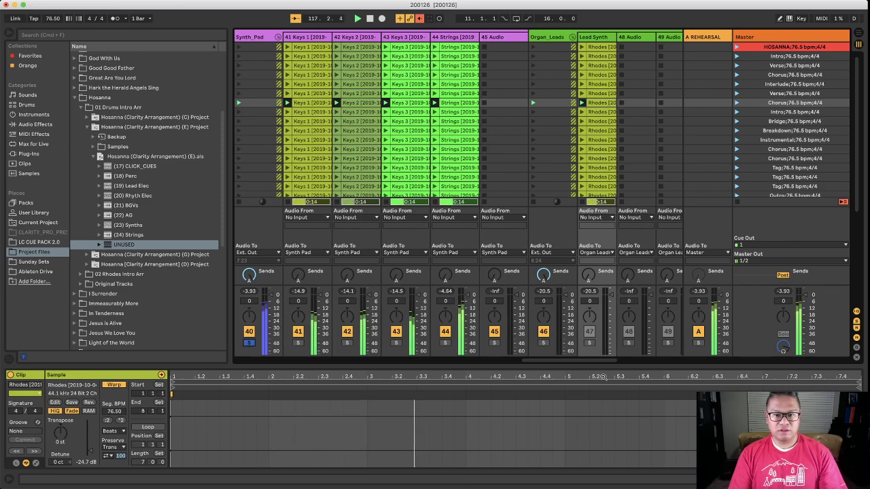
Step: Inspect the Lead Synth track's Rhodes clips from the second Intro scene through the last Chorus scene, and clear the solos
click(599, 112)
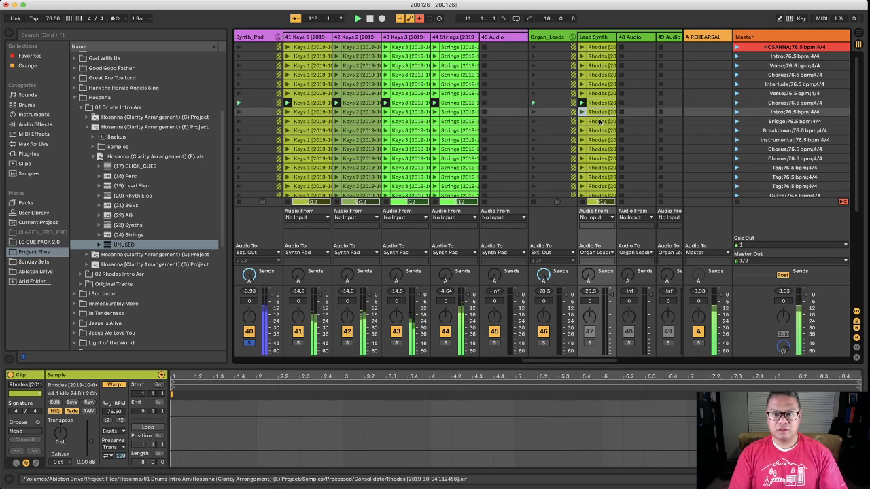
click(599, 121)
click(598, 131)
click(598, 139)
click(598, 149)
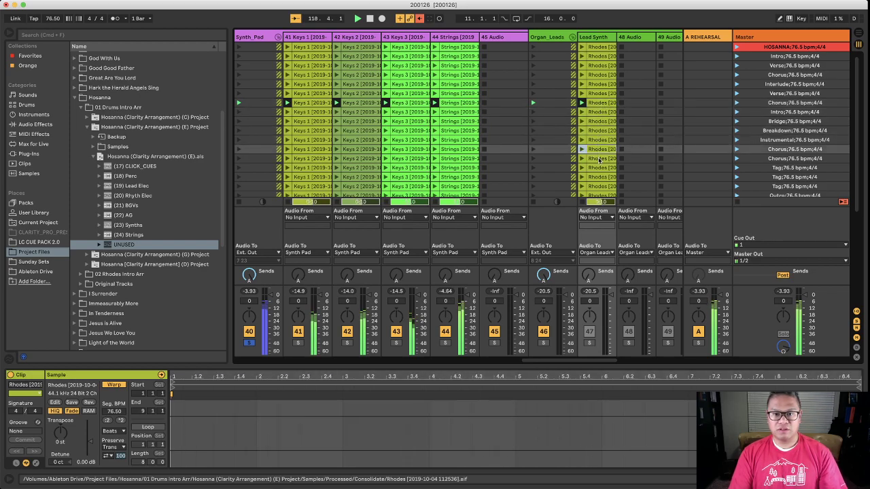
click(597, 157)
click(590, 333)
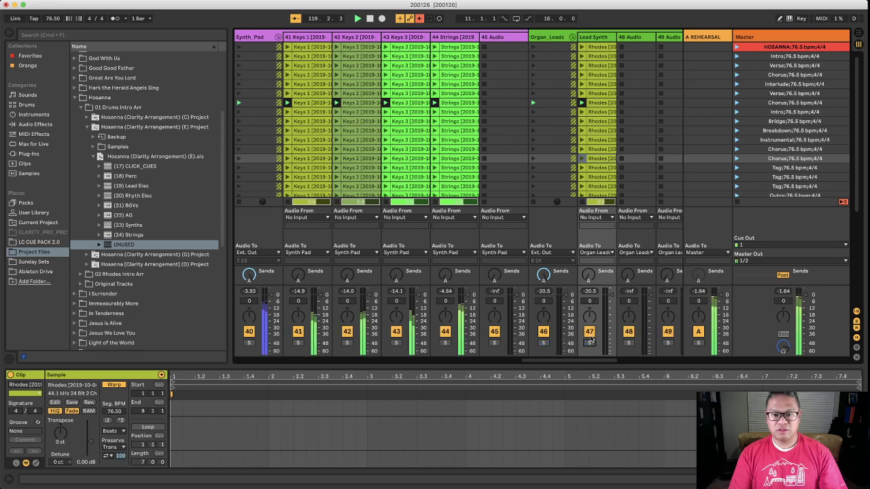
Step: Inspect the Rhodes clips in the Verse, Chorus, Instrumental and Tag scenes, continuing down to the last clips of the song
click(611, 177)
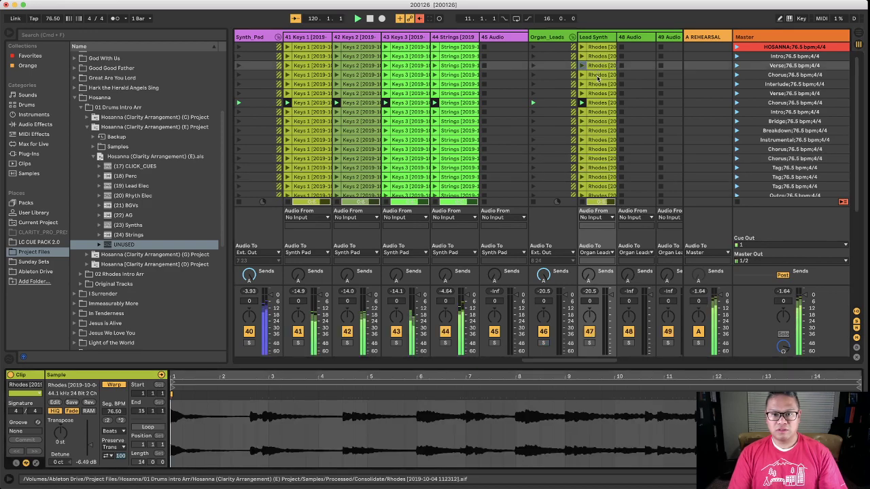
click(599, 103)
click(597, 139)
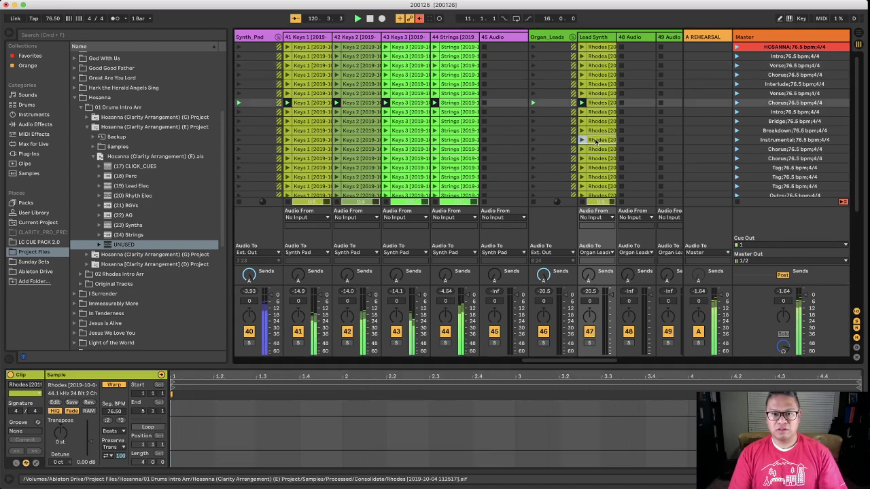
click(598, 167)
click(598, 185)
scroll(607, 126, down, 5)
scroll(606, 126, down, 2)
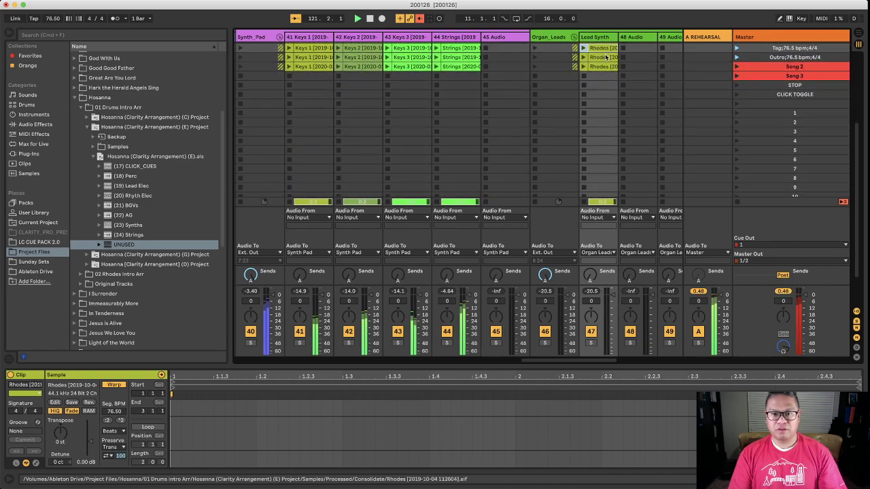
Step: Move all the Strings clips from track 44 in the Synth_Pad group to track 48 in the Organ_Leads group, starting at the HOSANNA scene
click(602, 59)
scroll(603, 71, up, 10)
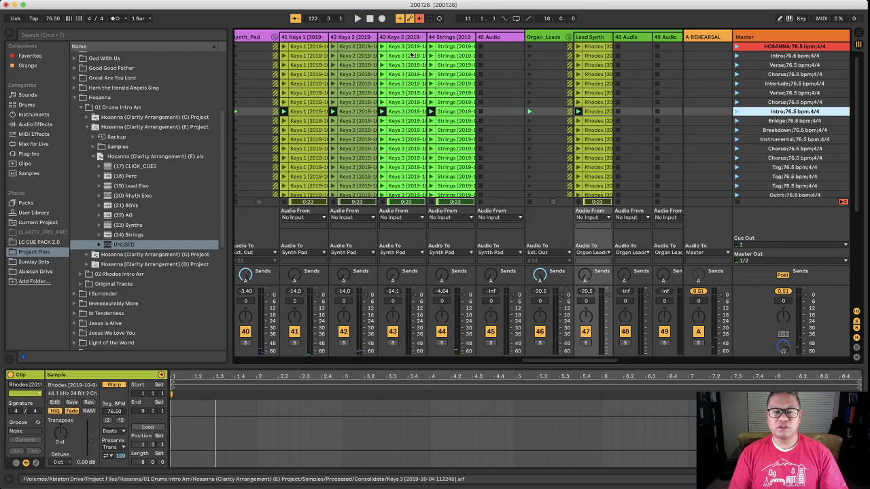
click(454, 48)
scroll(454, 48, down, 5)
scroll(454, 47, up, 1)
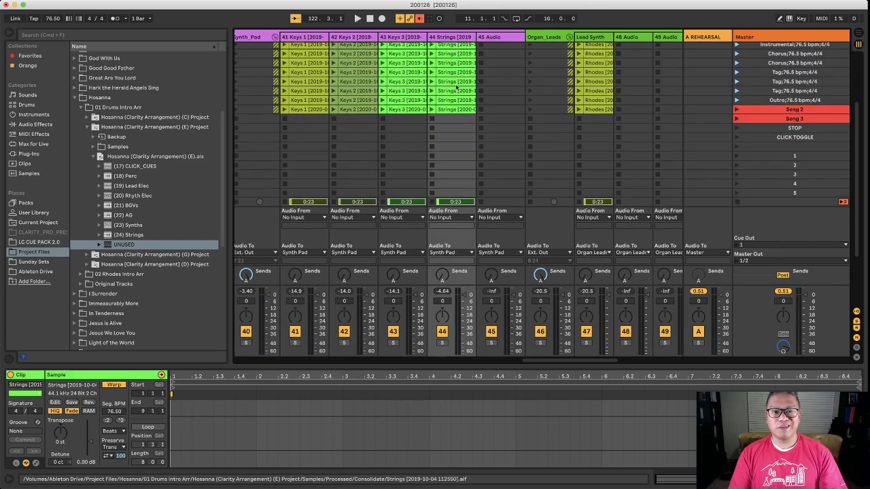
shift+click(455, 111)
scroll(454, 111, up, 5)
scroll(454, 111, right, 3)
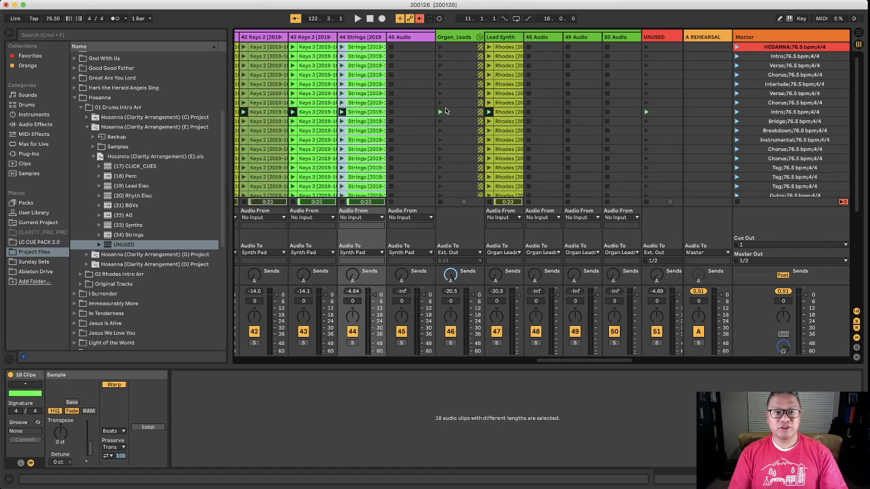
drag(356, 51, 541, 52)
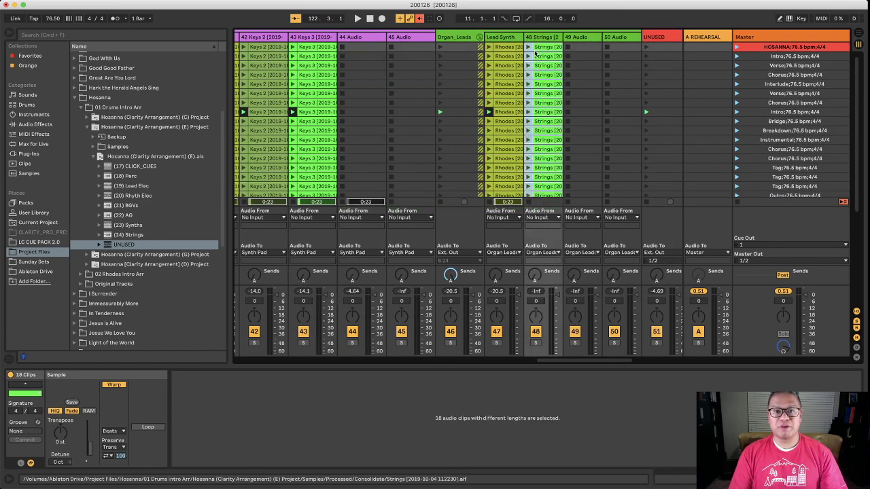
Step: Compare the Lead Synth track's Rhodes clips around the second Verse and Chorus scenes, then play that Verse scene with Lead Synth soloed
click(511, 65)
click(514, 93)
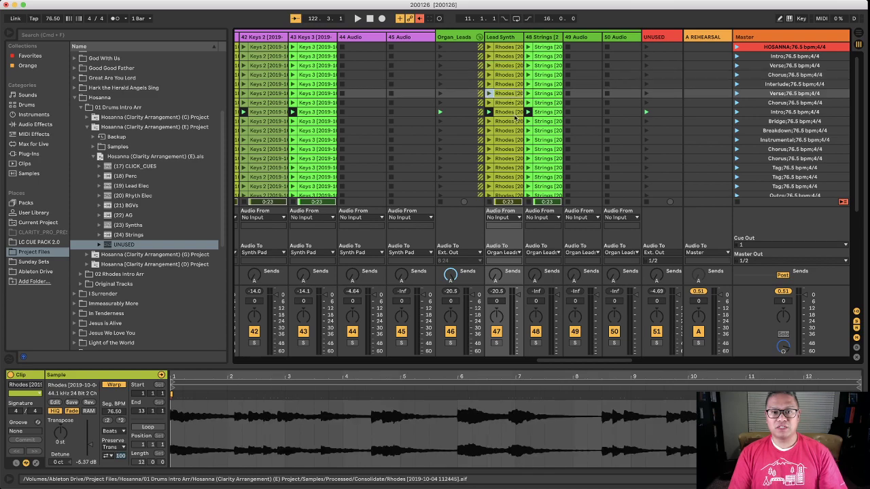
click(515, 123)
click(513, 113)
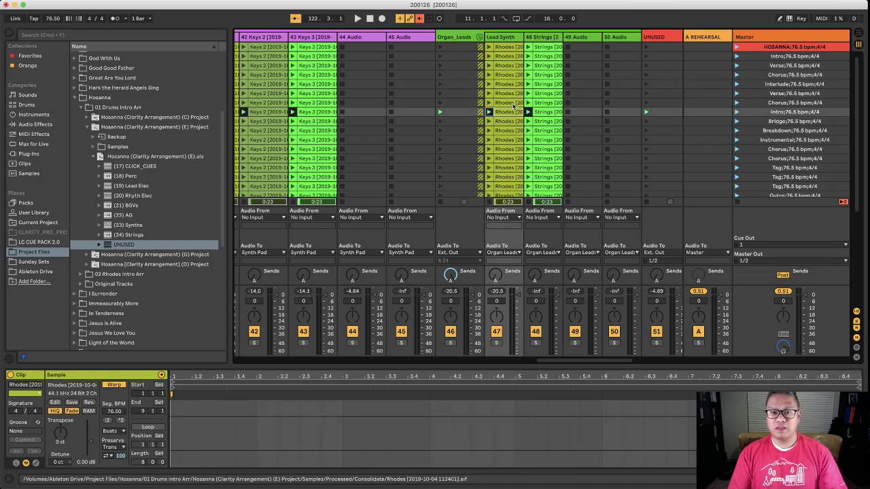
click(515, 103)
click(510, 93)
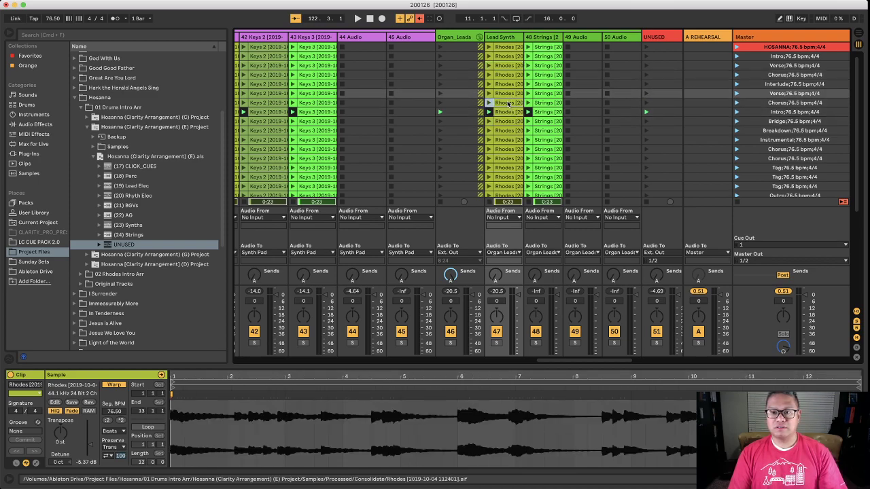
click(509, 103)
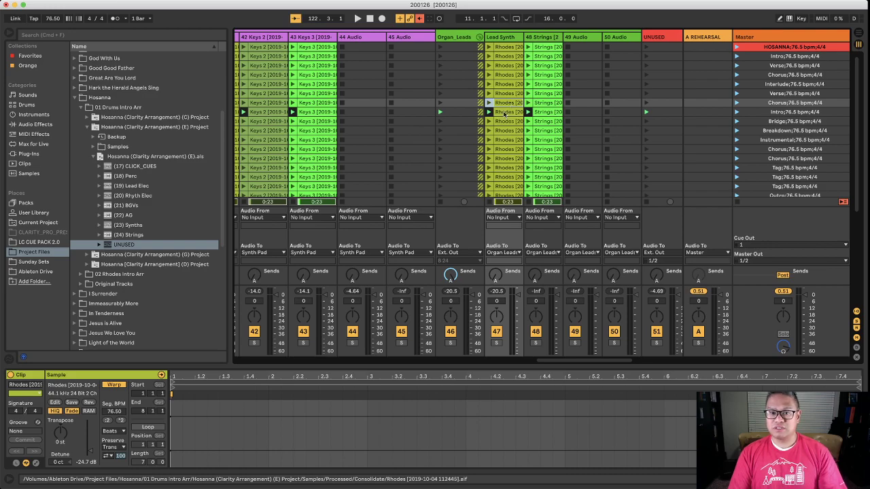
click(509, 95)
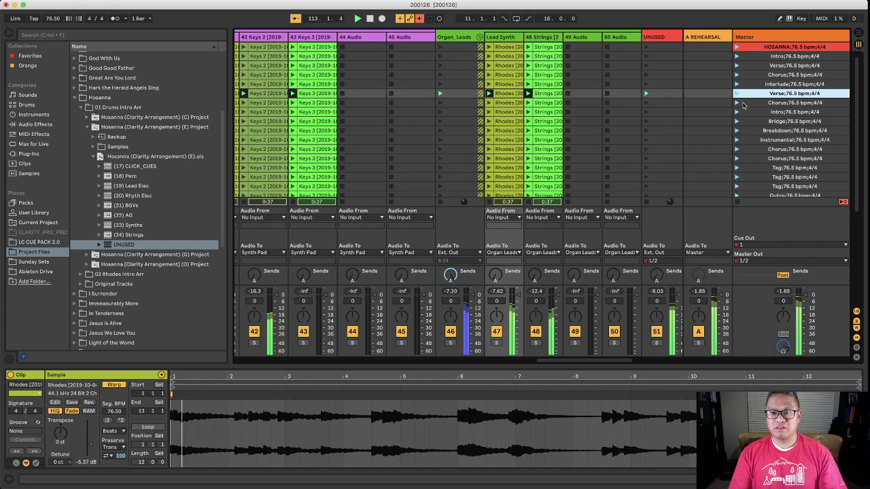
click(496, 342)
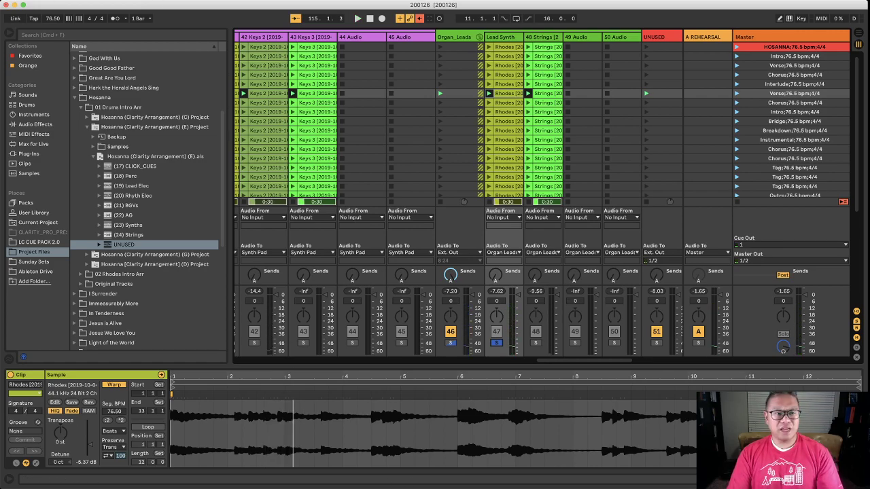
Step: Open the recent set Hosanna (Clarity Arrangement) (E).als and show its lower tracks in the Arrangement View
click(46, 1)
mouse_move(57, 22)
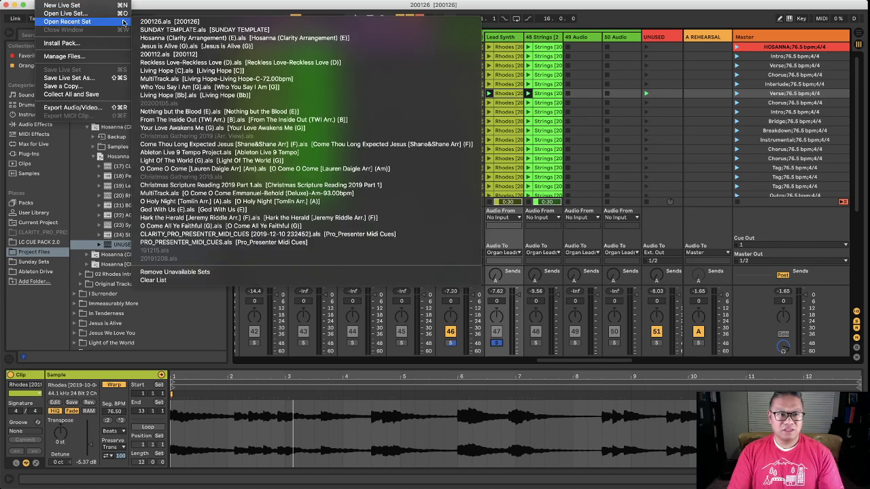
click(214, 39)
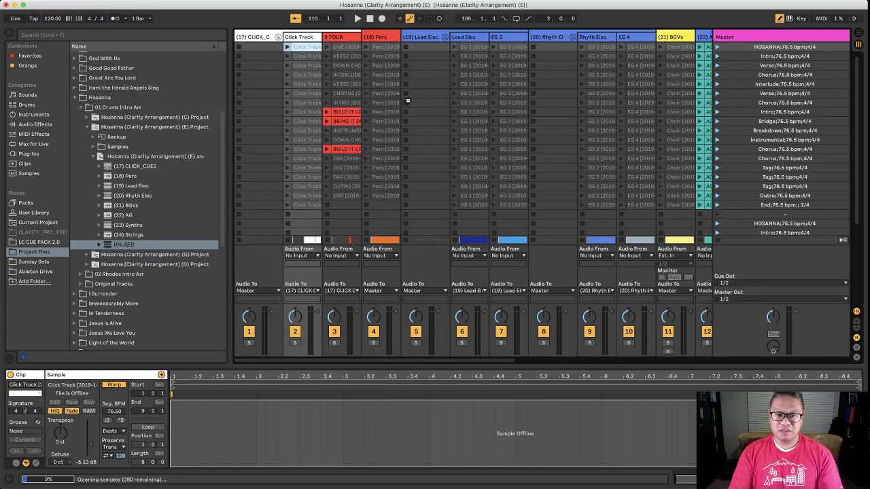
key(Tab)
scroll(585, 229, down, 10)
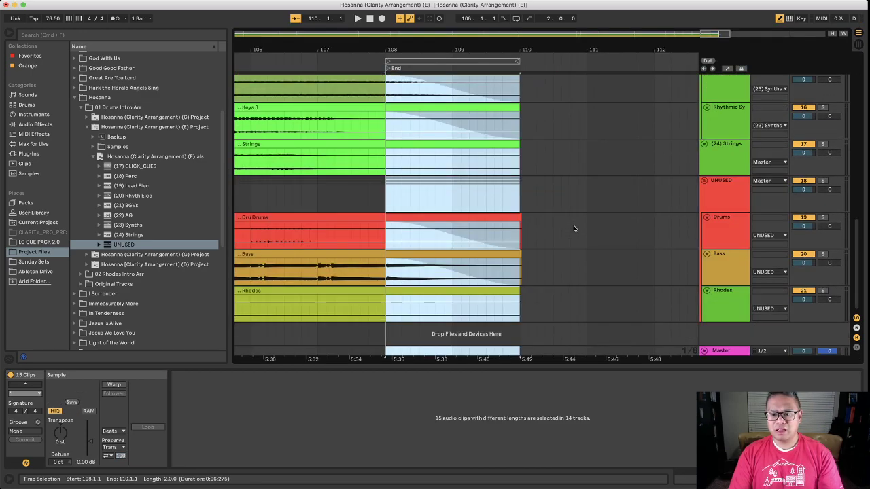
Step: Examine the Rhodes track's waveform back to the Chorus at bar 50 and listen to it soloed
scroll(574, 229, left, 15)
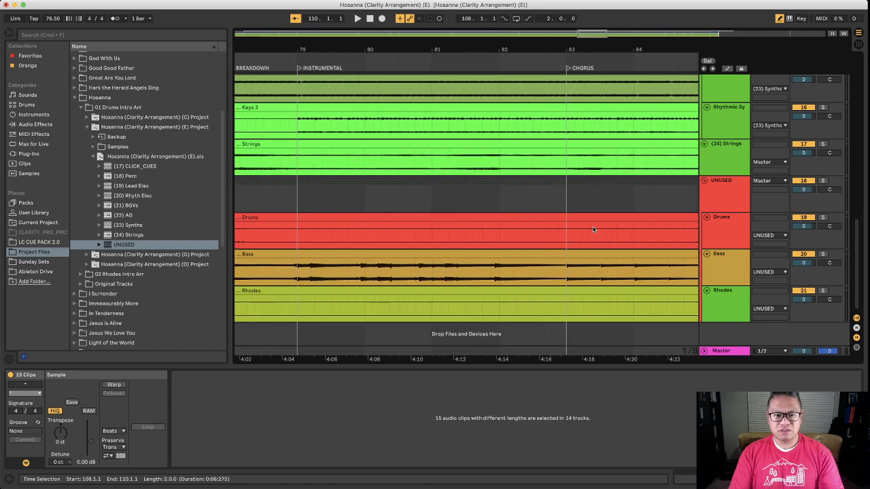
scroll(593, 229, left, 12)
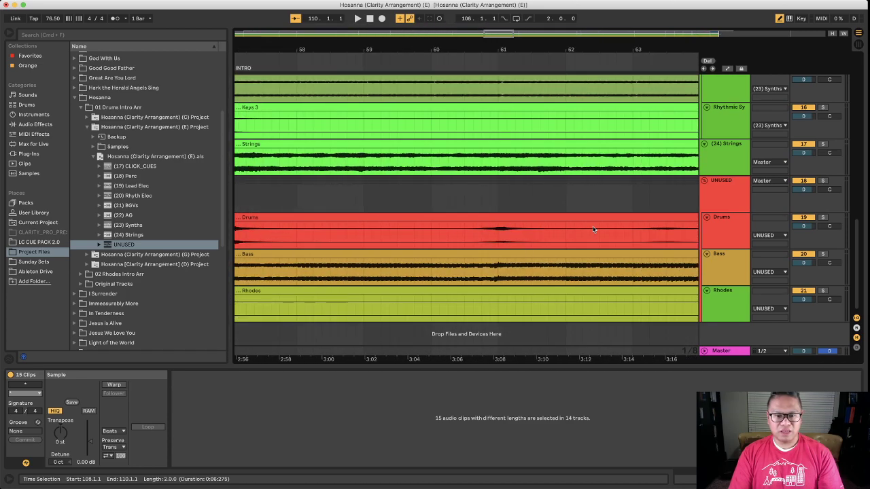
scroll(593, 229, left, 8)
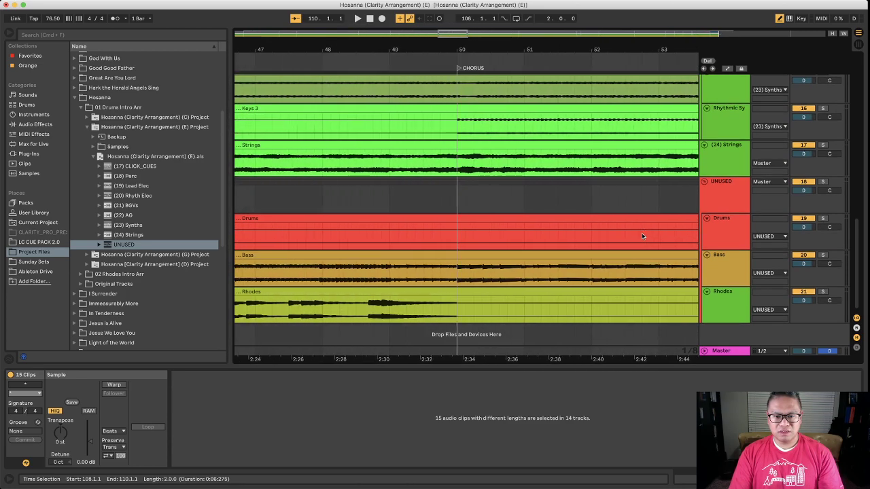
click(447, 306)
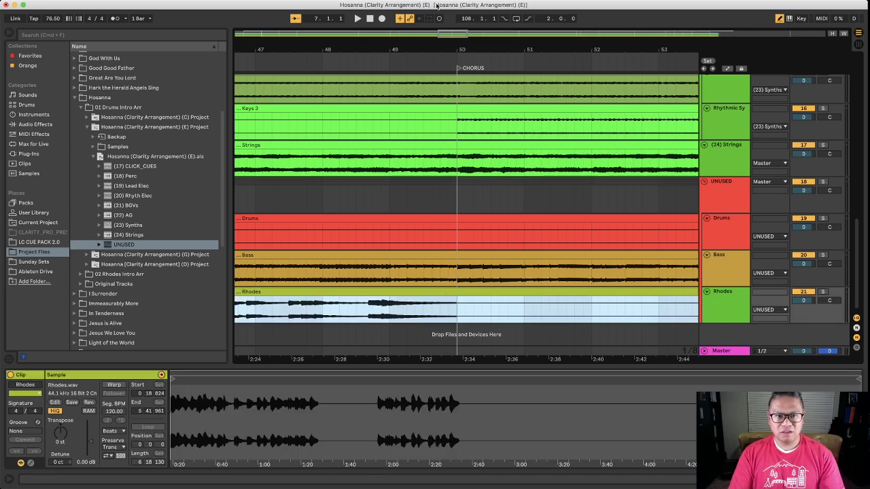
click(428, 53)
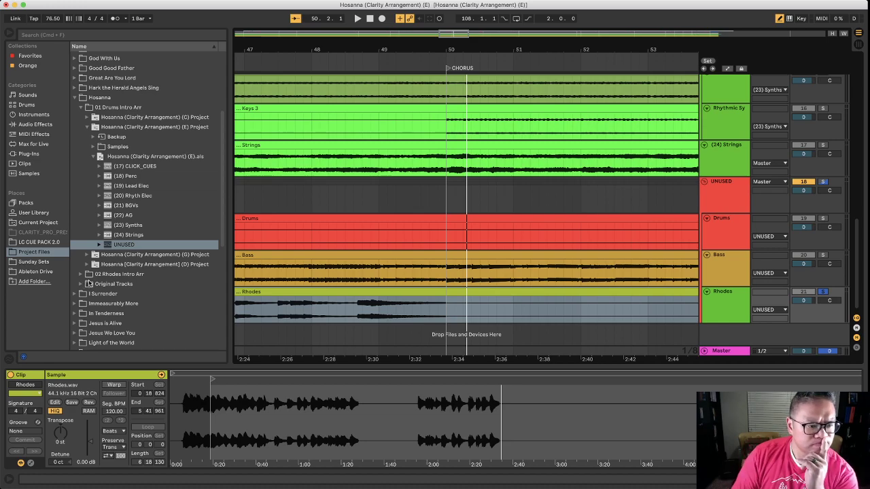
Step: Open MultiTrack-Hosanna-Saviour King-E.als from Hosanna's Original Tracks folder, saving the current set, and show its Arrangement View
click(82, 284)
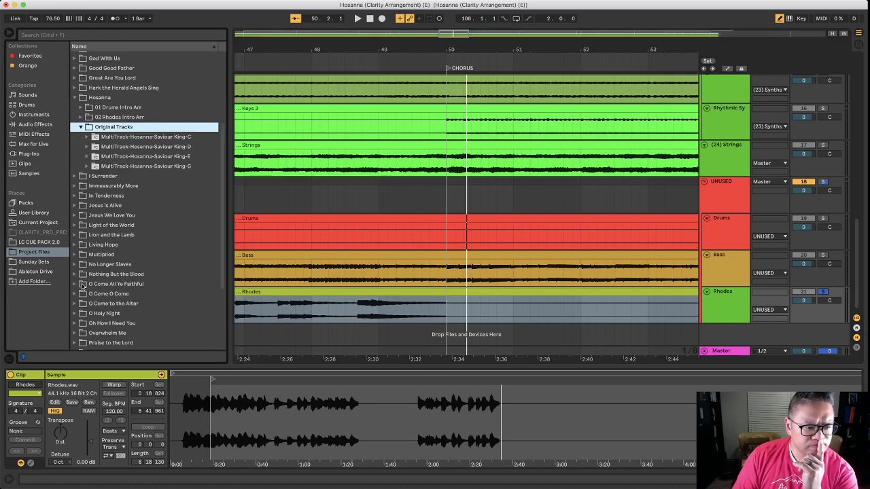
click(85, 157)
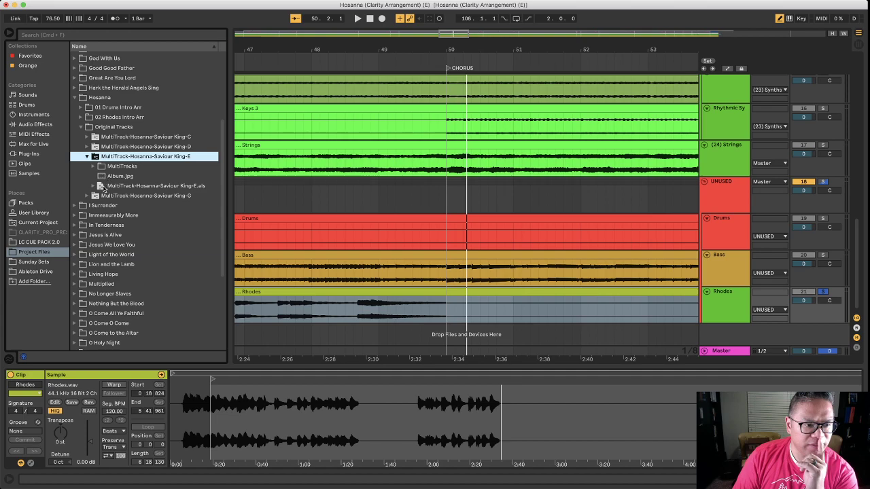
double_click(105, 187)
click(514, 265)
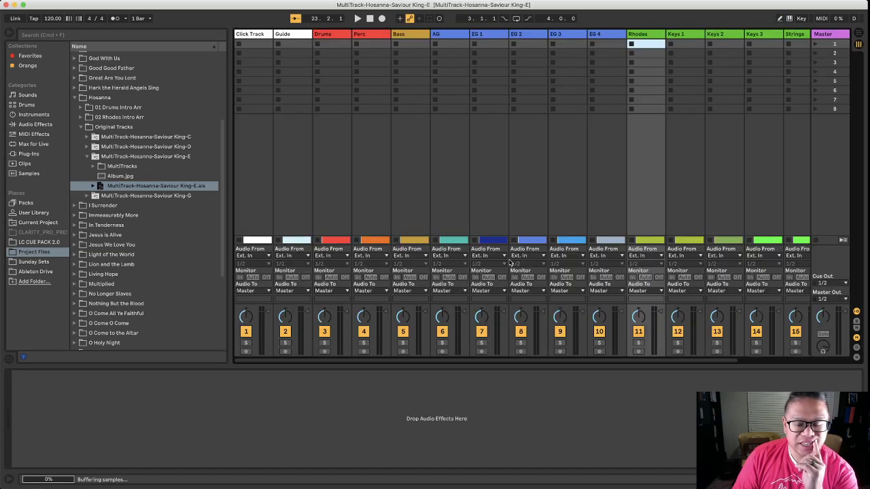
key(Tab)
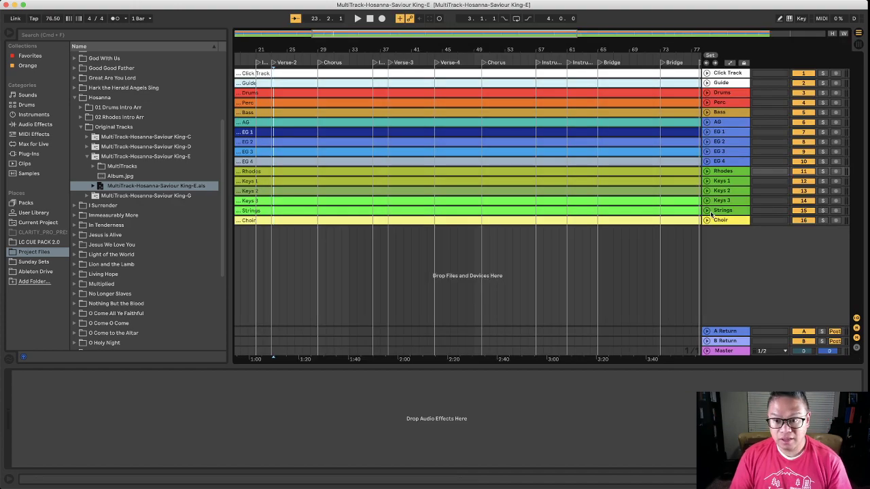
Step: Unfold the Rhodes, Keys 1, Keys 2 and Keys 3 tracks and examine their waveforms through the end of the song
click(707, 172)
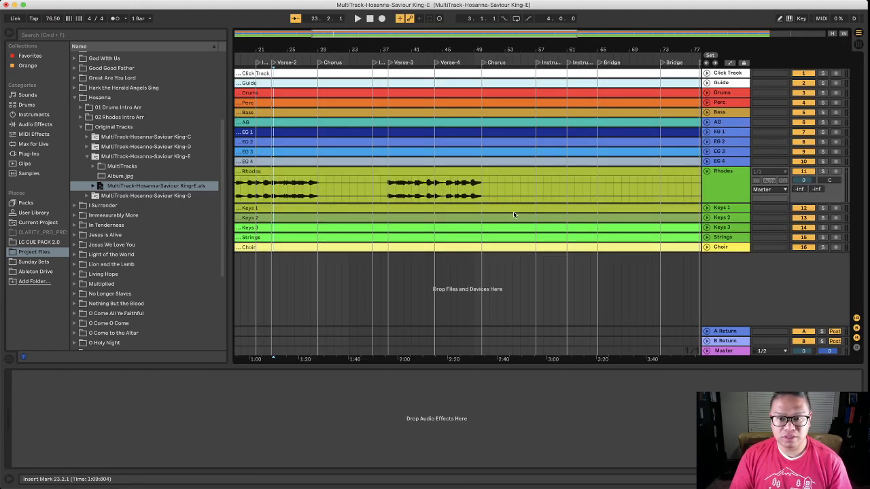
scroll(513, 215, right, 15)
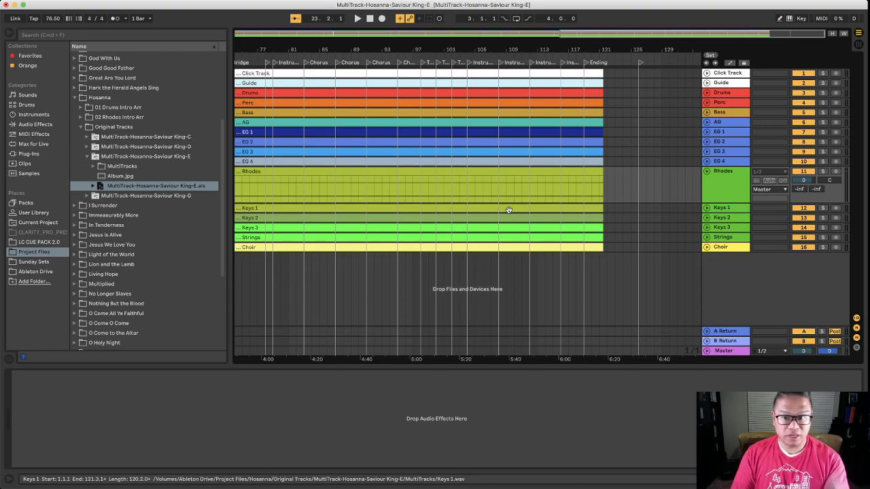
click(707, 208)
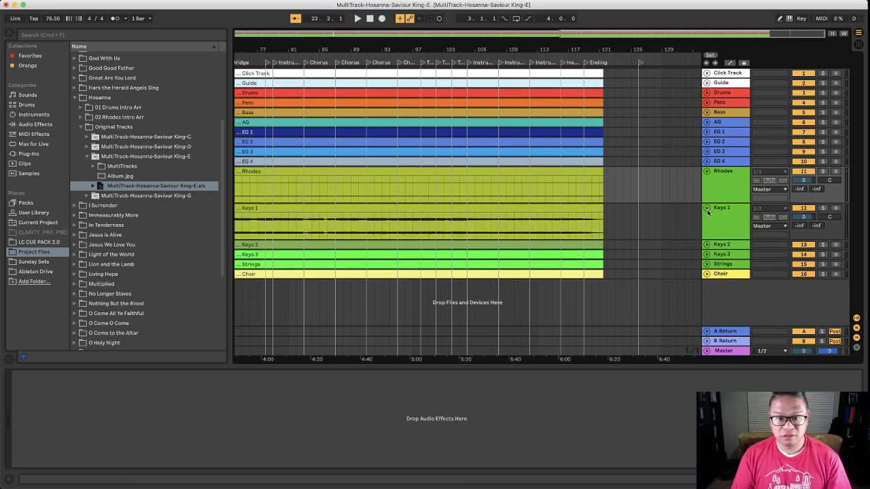
click(707, 245)
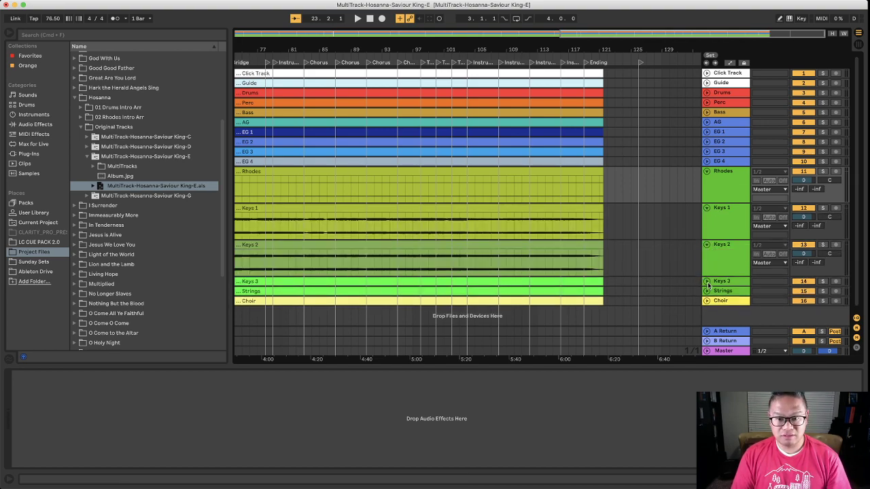
click(707, 281)
Step: Reopen the recent 200126 set without saving the changes to MultiTrack-Hosanna-Saviour King-E
click(51, 0)
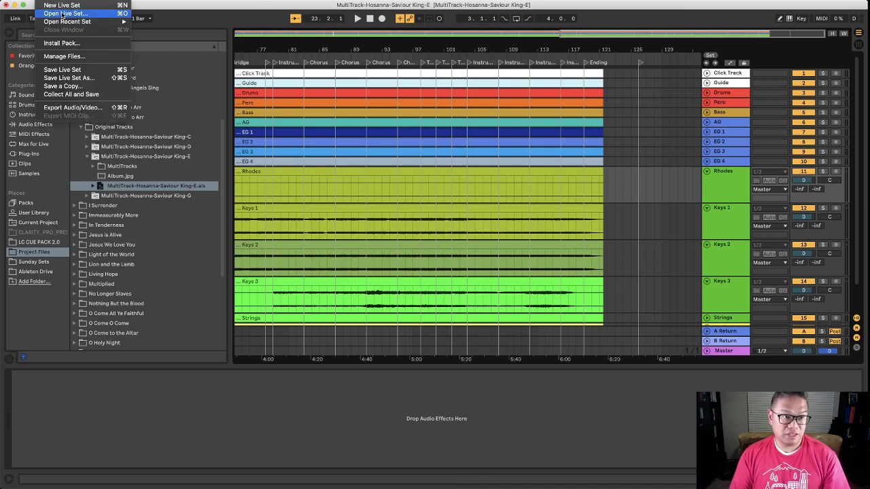
mouse_move(68, 21)
click(242, 63)
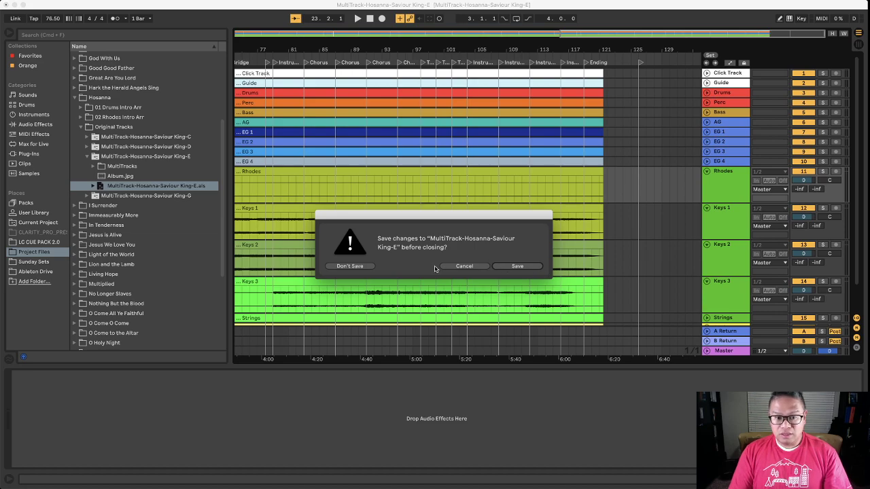
click(351, 266)
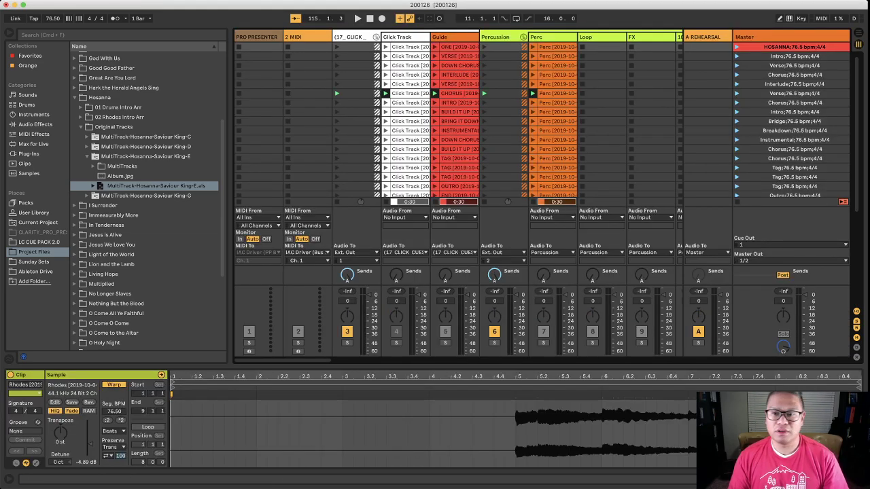
Step: Turn off warping for all the ending clips in the Song 2 row, from the Click Track through the Bass track
scroll(671, 124, down, 5)
scroll(671, 125, right, 10)
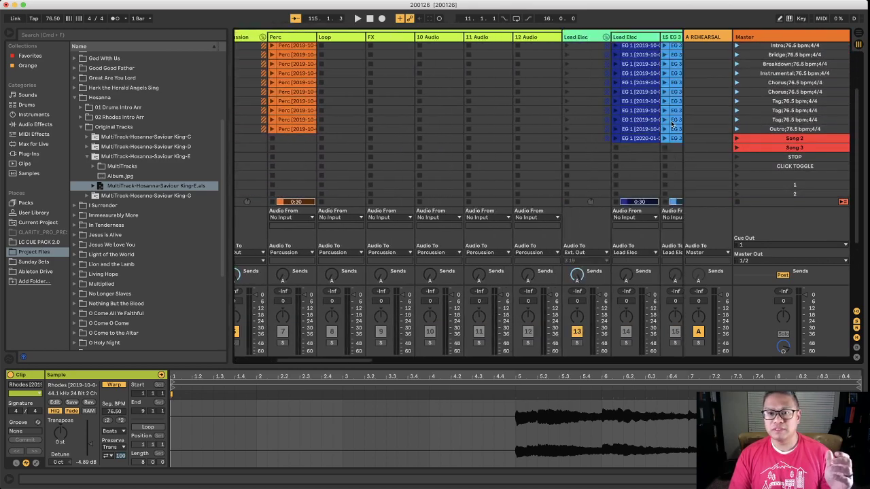
scroll(671, 124, right, 20)
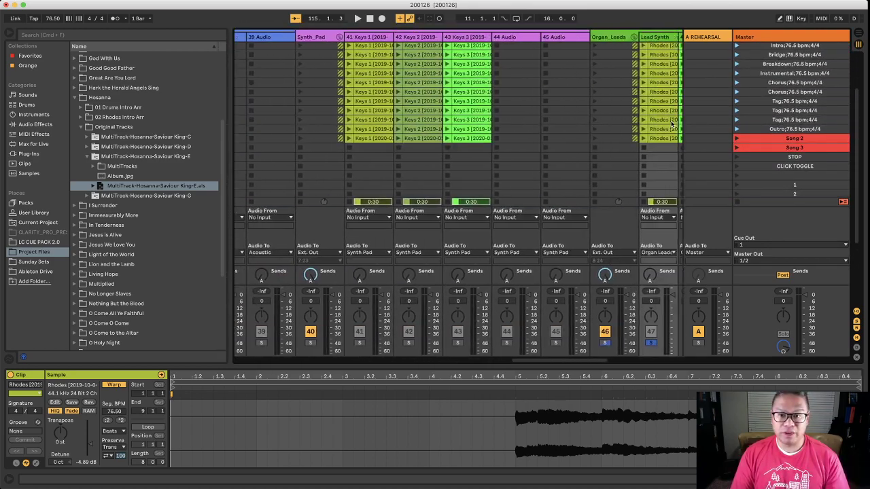
scroll(614, 140, right, 1)
scroll(613, 139, right, 10)
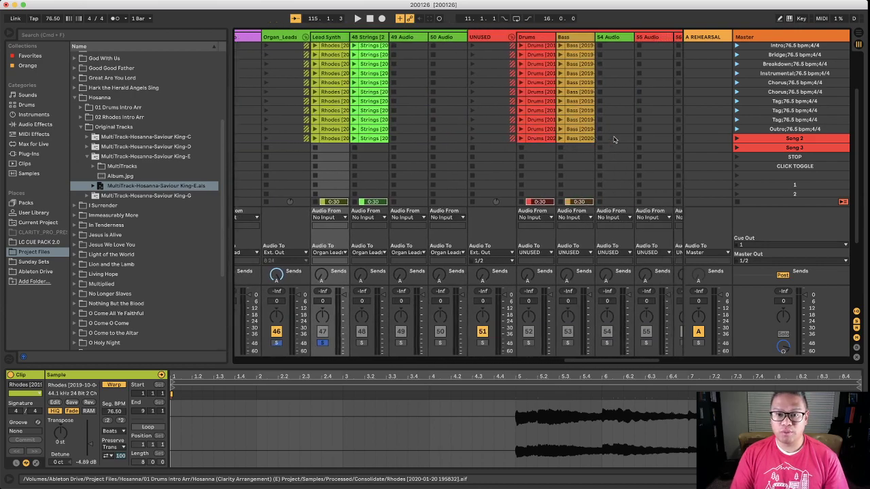
click(430, 139)
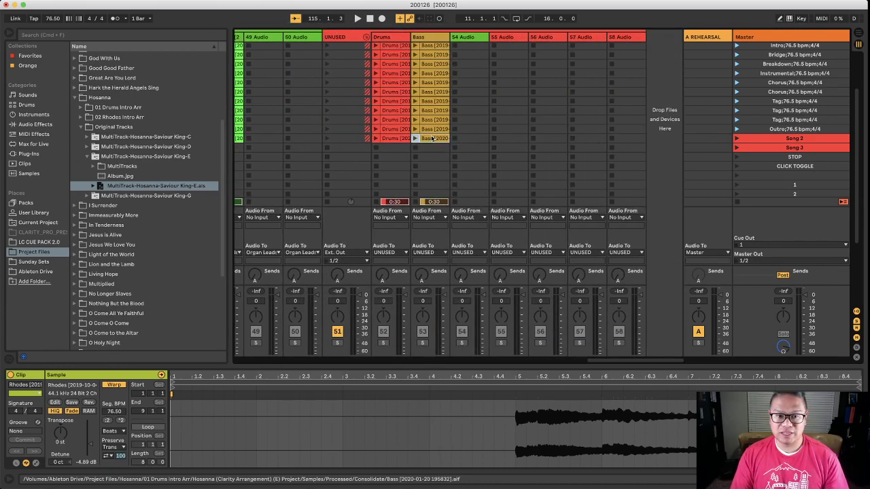
scroll(495, 151, left, 20)
scroll(495, 151, left, 10)
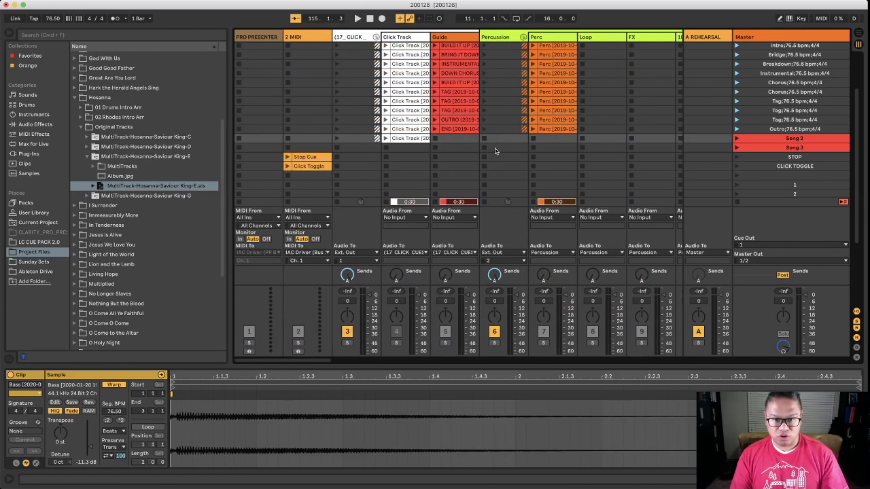
shift+click(409, 139)
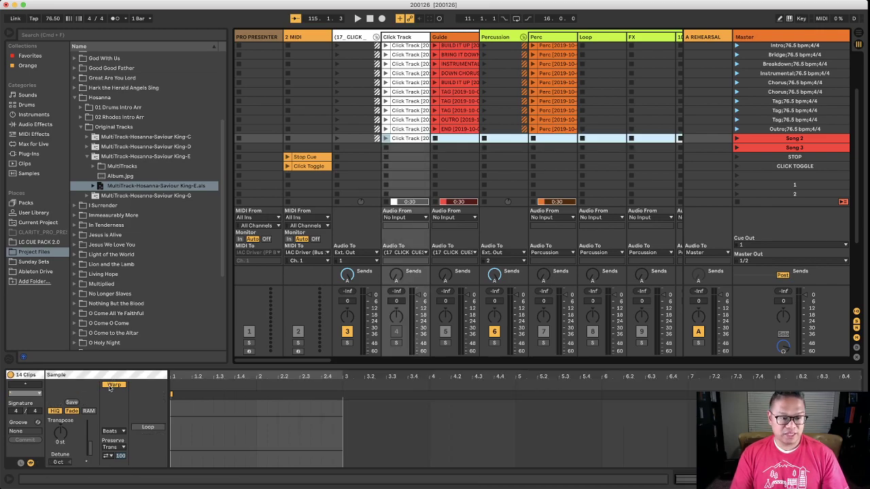
click(113, 385)
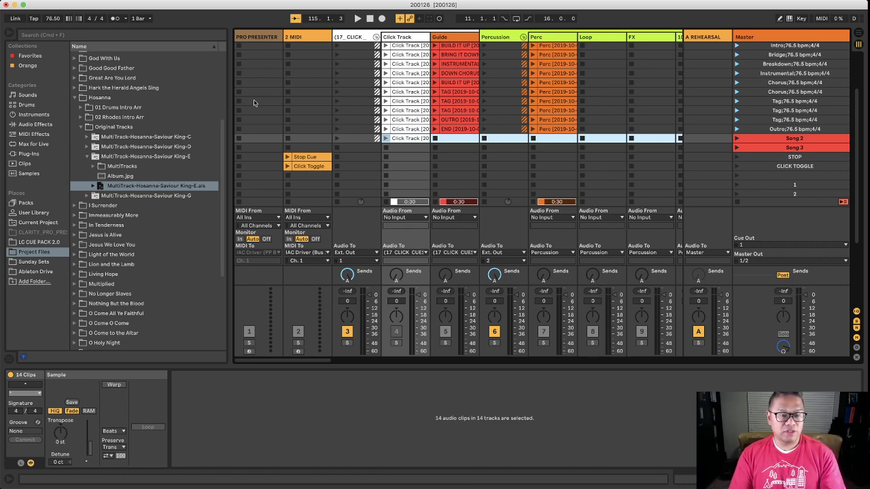
Step: Open Jesus is Alive (G).als from the Jesus is Alive project folder, saving the changes to the 200126 set
click(76, 235)
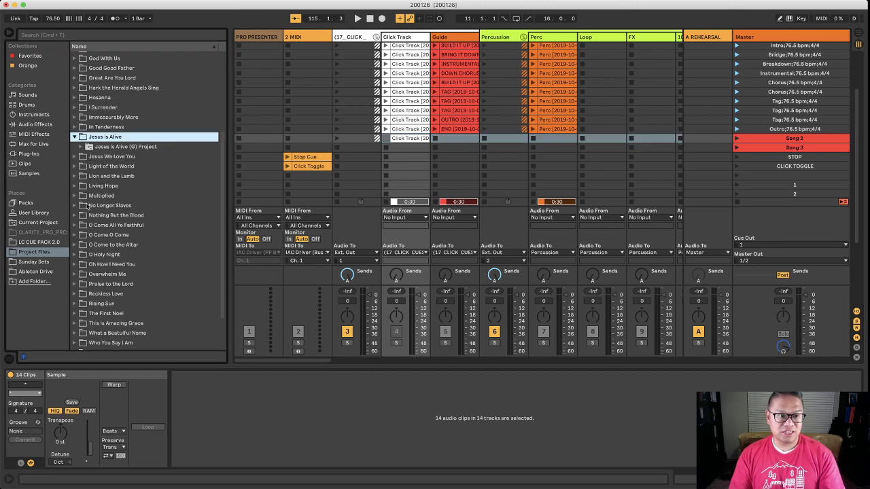
click(89, 147)
double_click(97, 177)
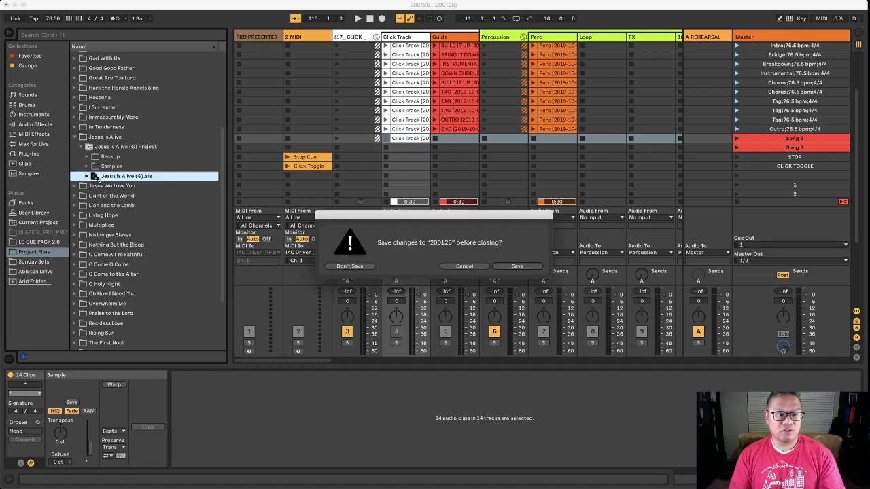
click(517, 266)
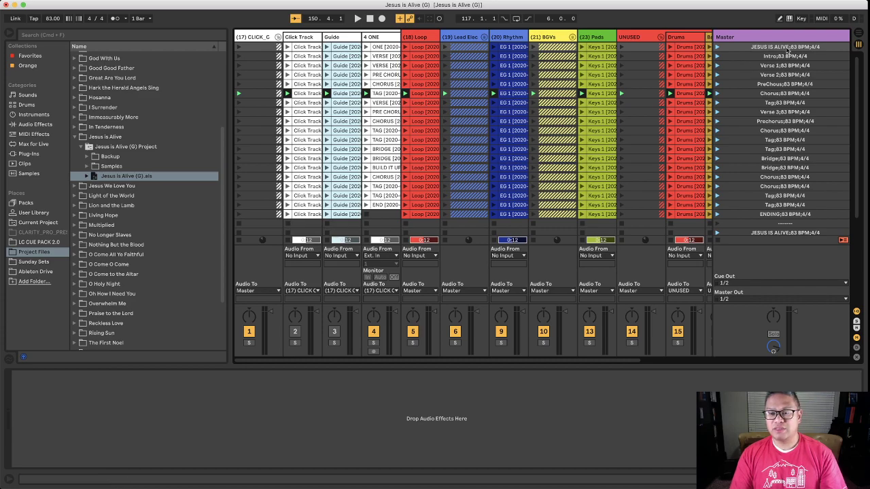
Step: Copy the empty lower block of scenes from JESUS IS ALIVE;83 BPM;4/4 through ENDING;83 BPM;4/4
scroll(748, 136, down, 5)
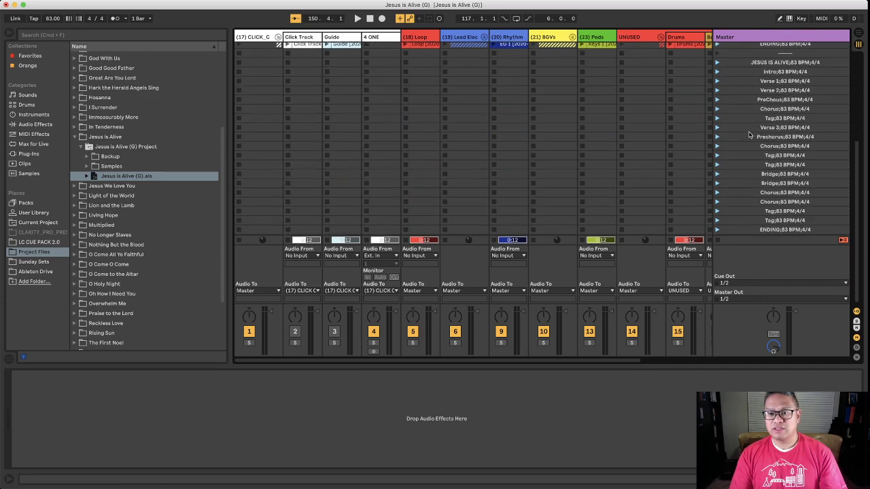
scroll(750, 134, down, 2)
click(755, 114)
scroll(755, 114, down, 4)
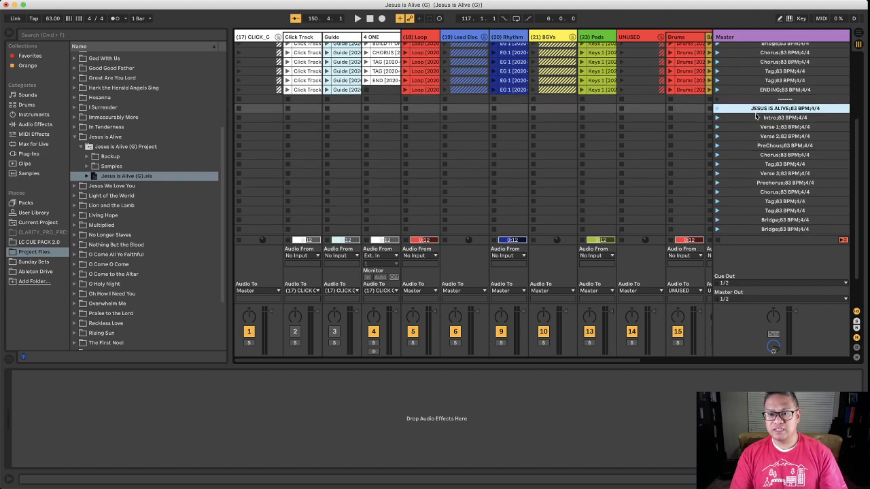
shift+click(782, 229)
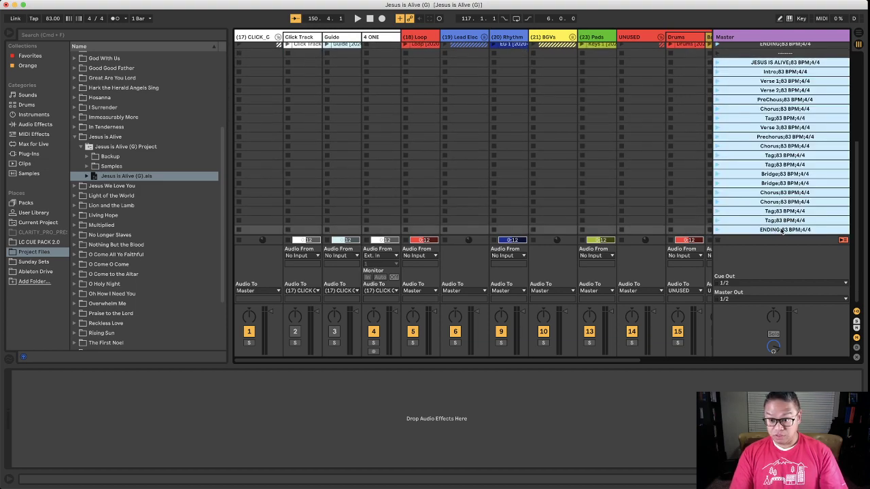
Step: Reopen the recent 200126 set, saving the changes to Jesus is Alive (G)
click(49, 0)
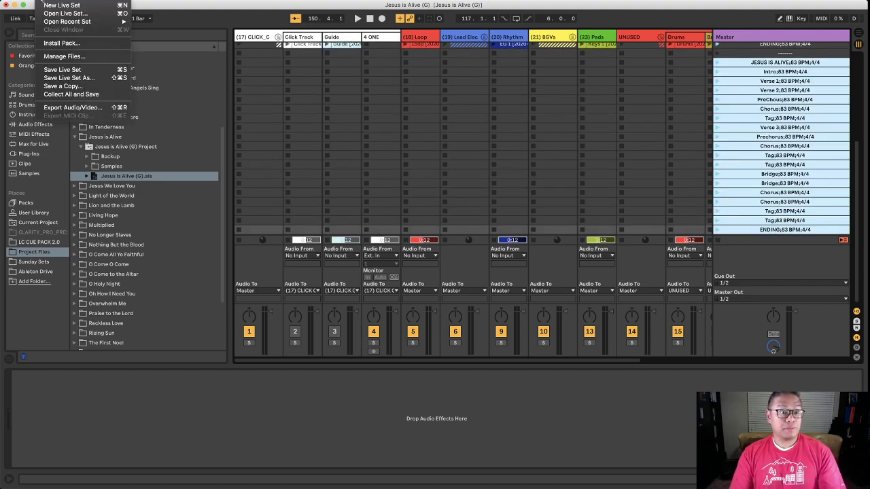
mouse_move(66, 21)
click(159, 32)
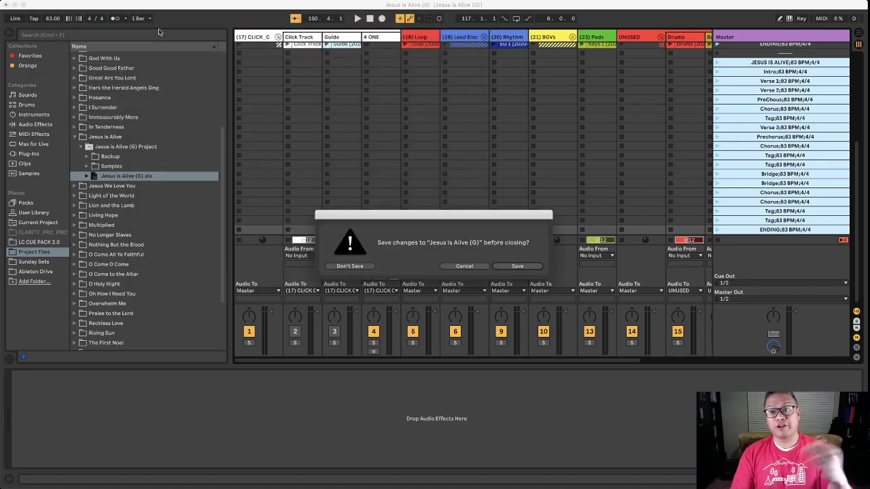
click(534, 266)
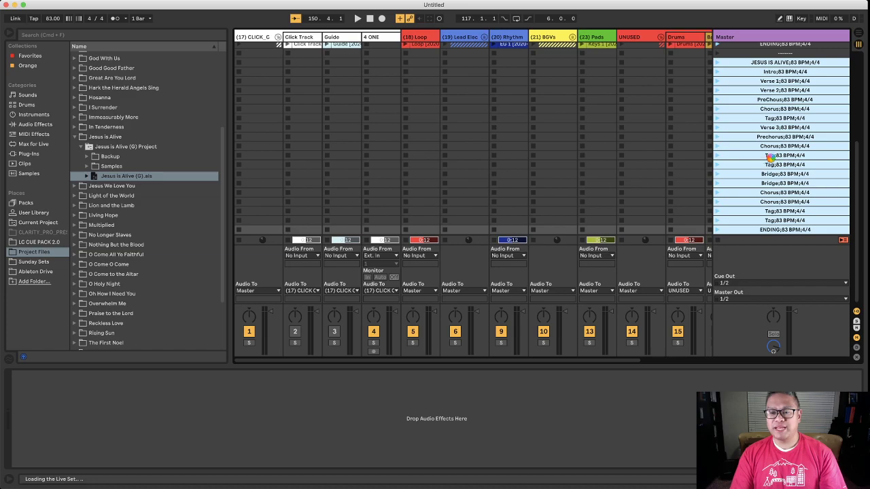
Step: Paste the copied Jesus Is Alive scenes between the Song 2 and Song 3 scenes
scroll(787, 167, down, 5)
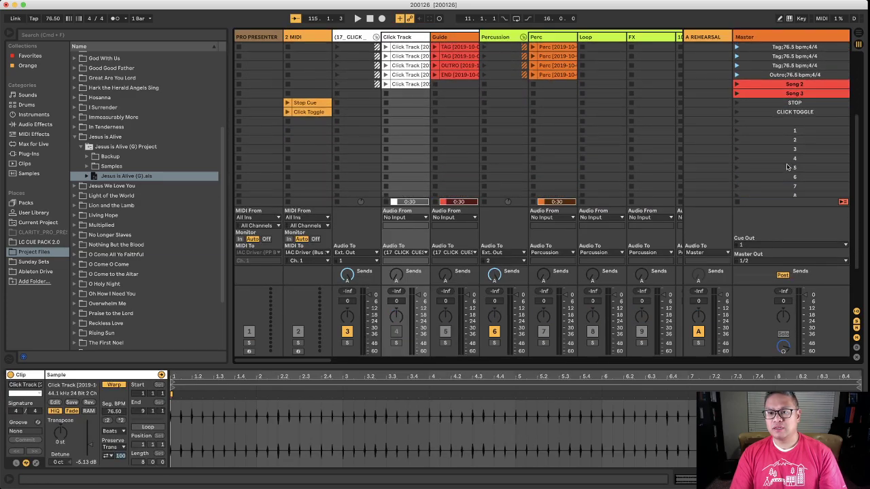
click(785, 93)
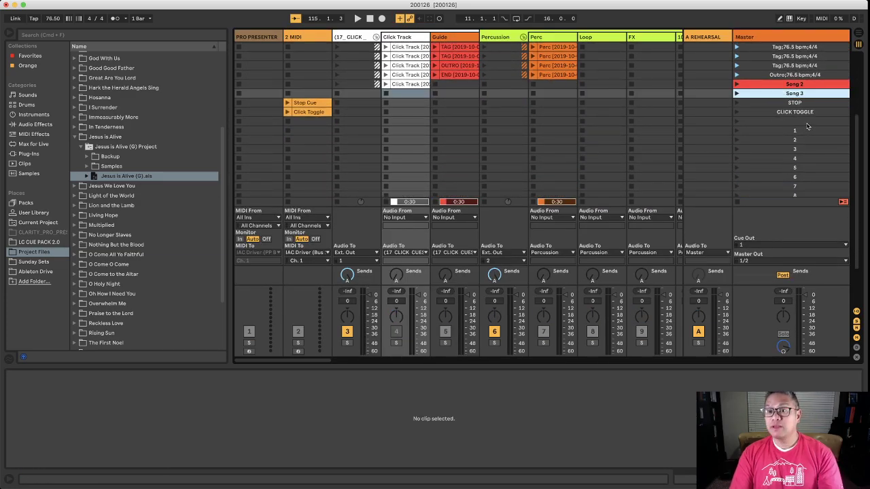
key(super+a)
scroll(762, 104, up, 4)
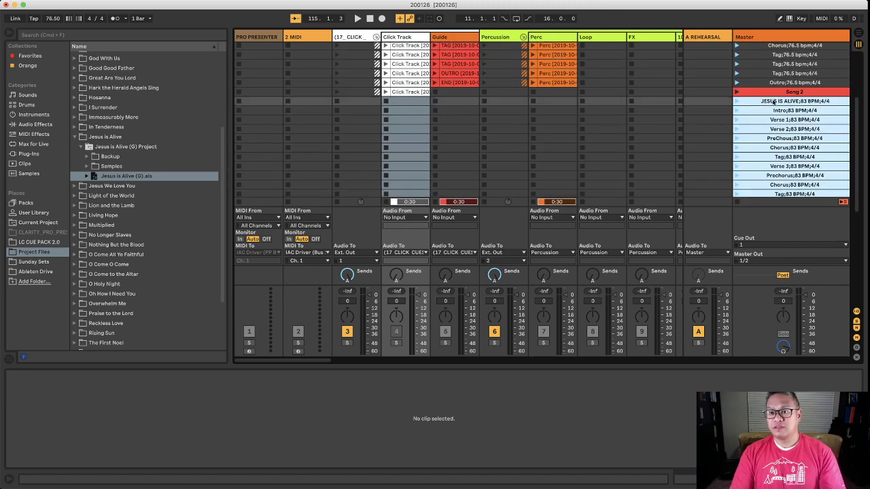
Step: Copy the pasted title scene's name, JESUS IS ALIVE;83 BPM;4/4, onto the Song 2 scene directly above it
click(775, 101)
key(super+r)
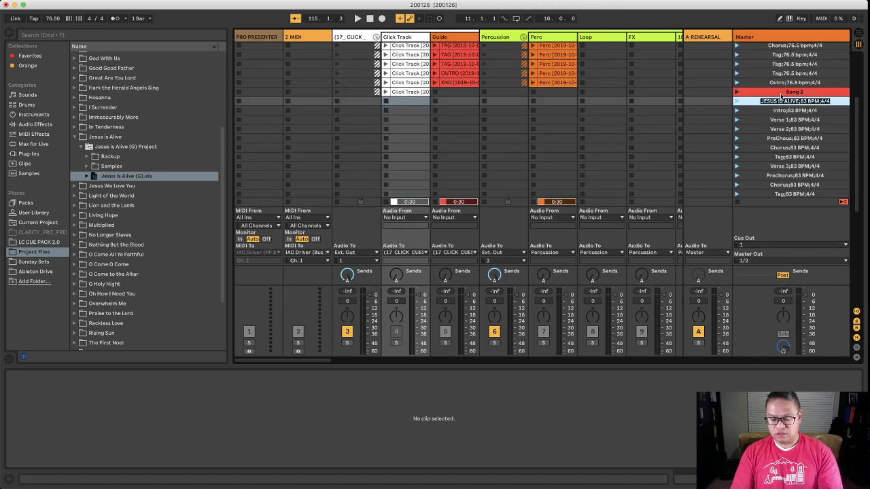
key(super+c)
click(782, 92)
key(super+r)
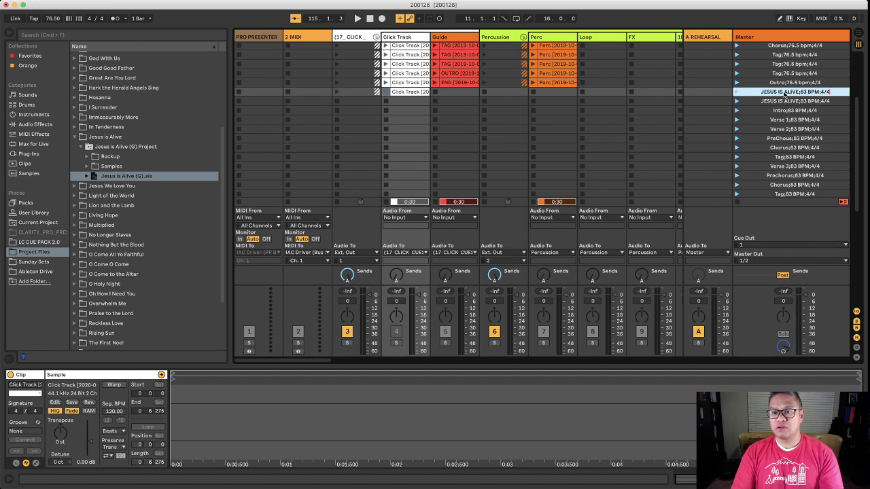
key(super+v)
key(Return)
click(785, 101)
scroll(785, 144, down, 5)
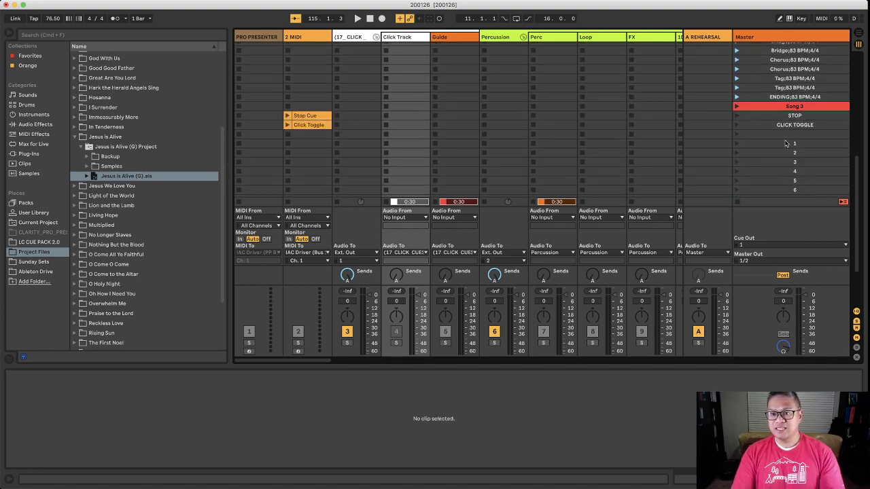
Step: Duplicate the ENDING;83 BPM;4/4 scene and rename the copy ------- as a separator above Song 3
click(802, 100)
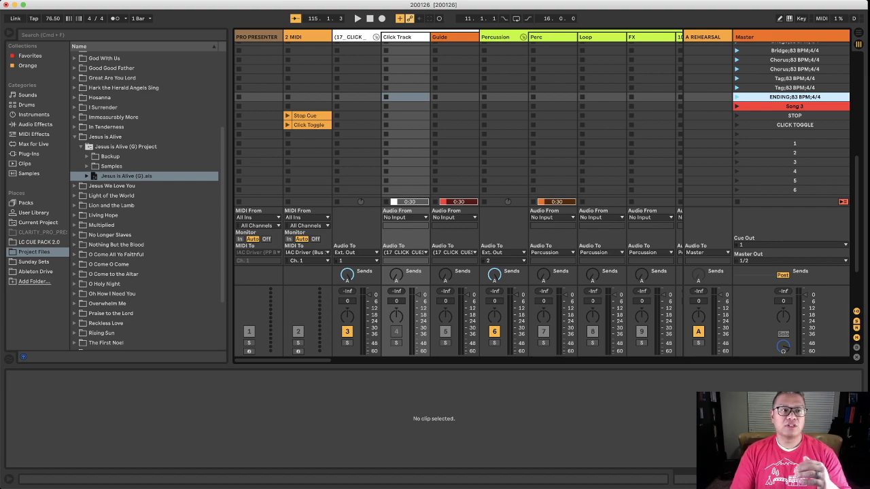
key(super+d)
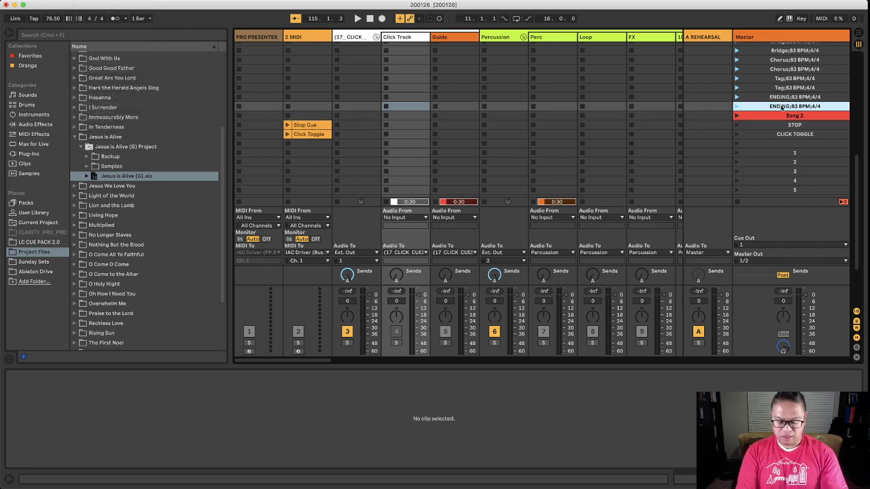
key(super+r)
key(BackSpace)
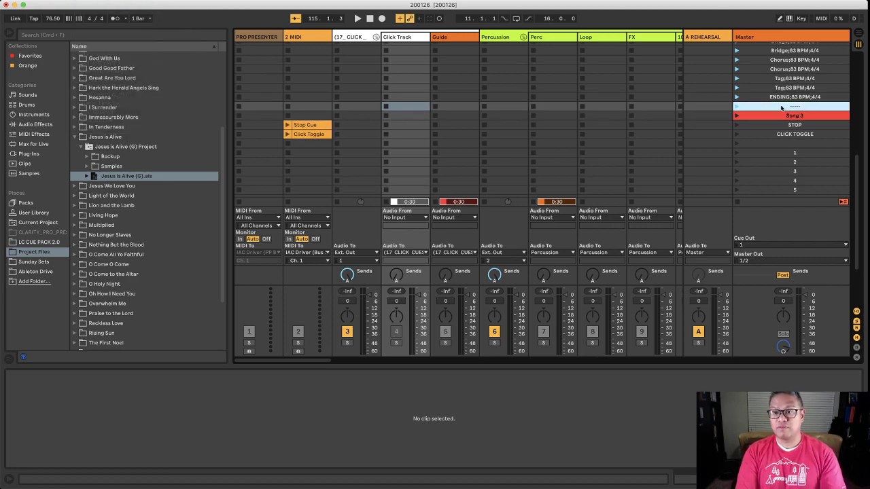
click(329, 51)
click(88, 1)
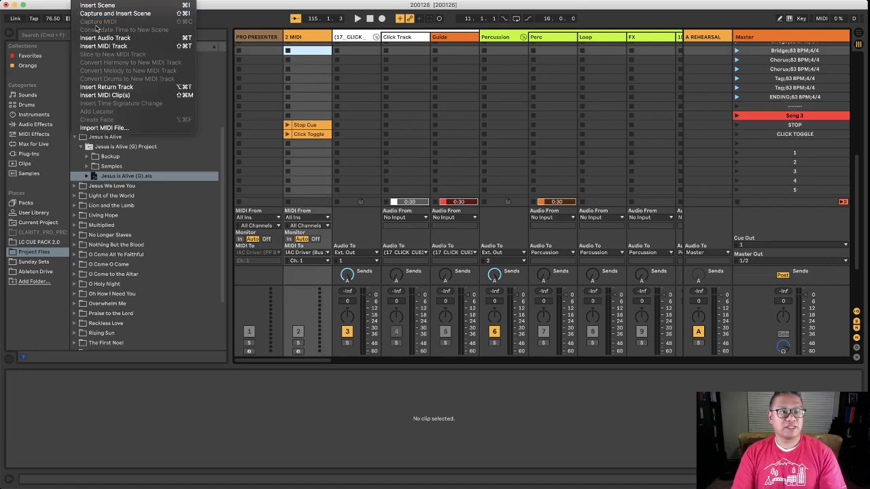
click(115, 13)
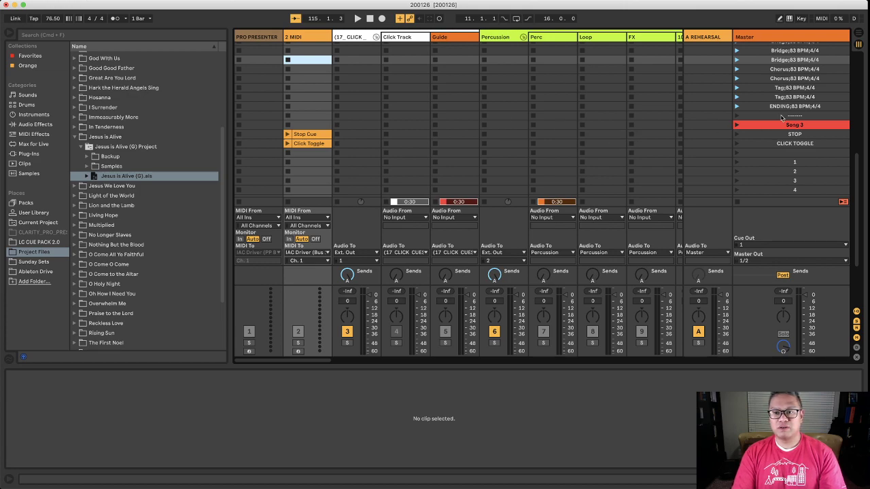
scroll(781, 120, up, 10)
scroll(778, 120, down, 10)
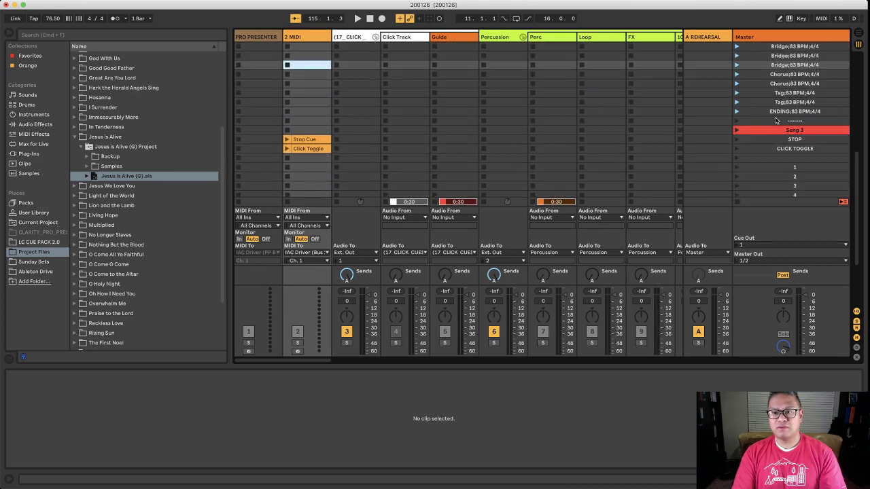
click(776, 165)
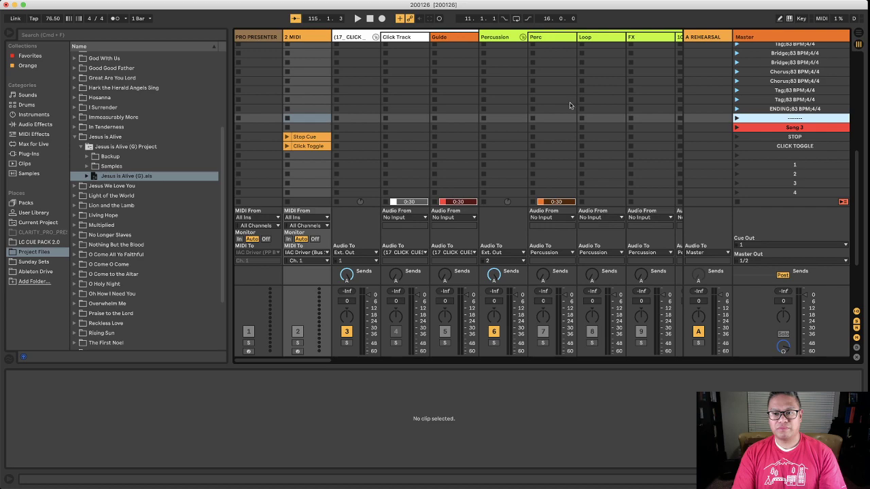
key(super+v)
key(super+z)
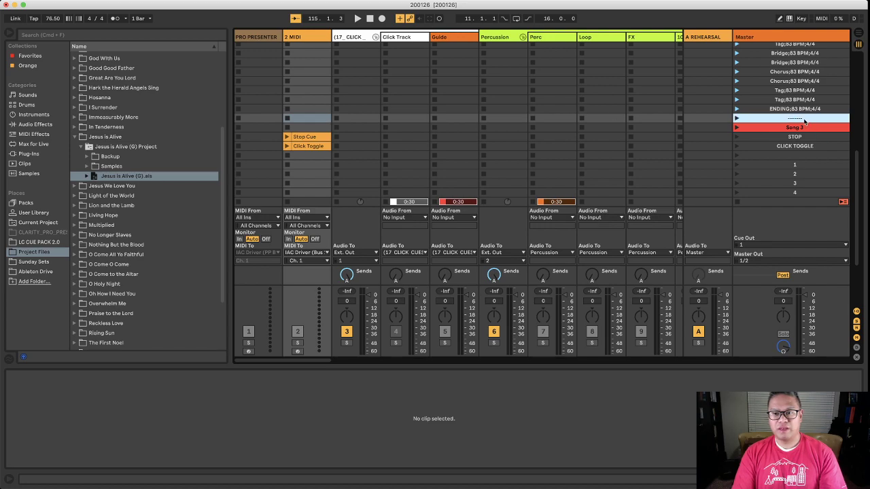
Step: Insert a second scene below the ------- separator, above Song 3, and name it ------- too
click(74, 0)
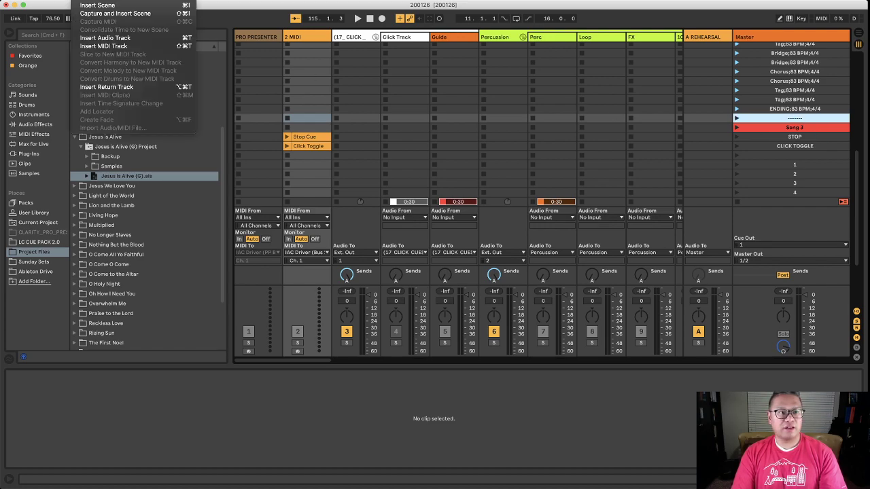
click(95, 5)
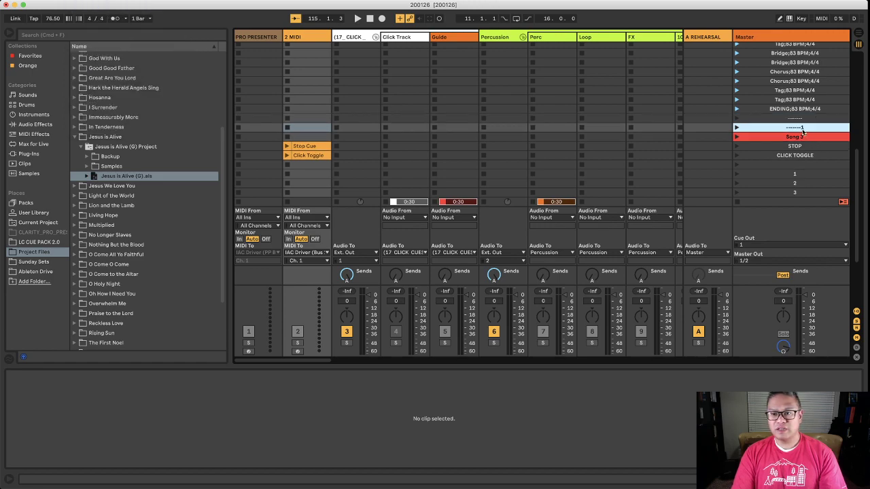
key(super+r)
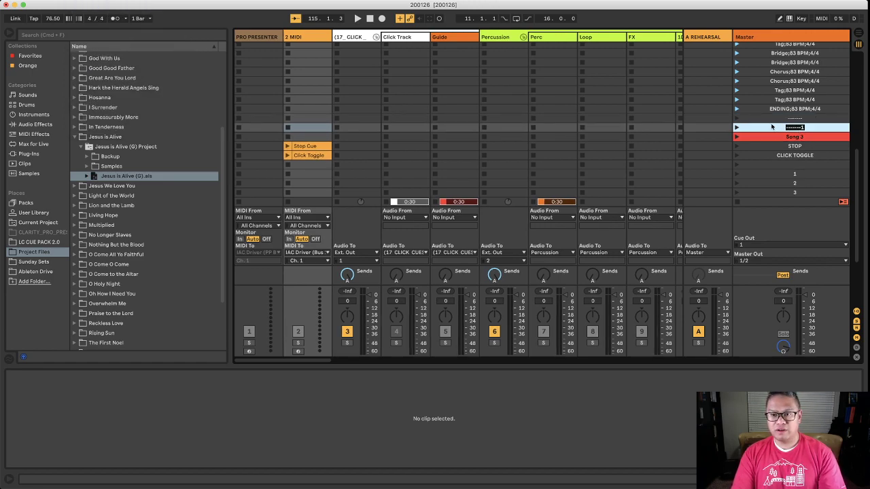
text(---)
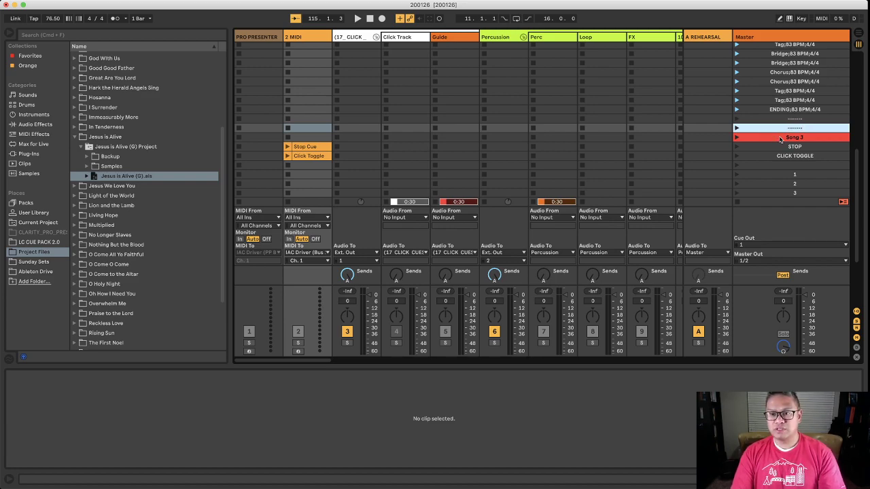
click(780, 139)
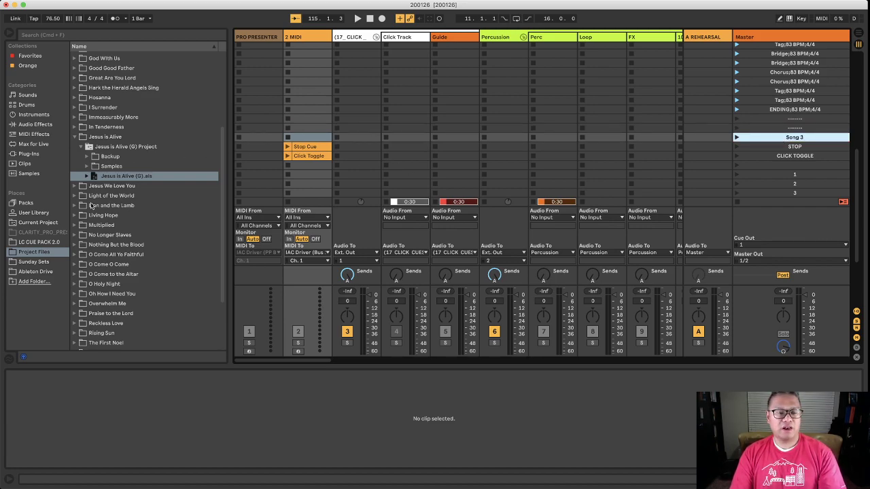
Step: Expand the Reckless Love folder in the project files to show its project versions
key(super+Tab)
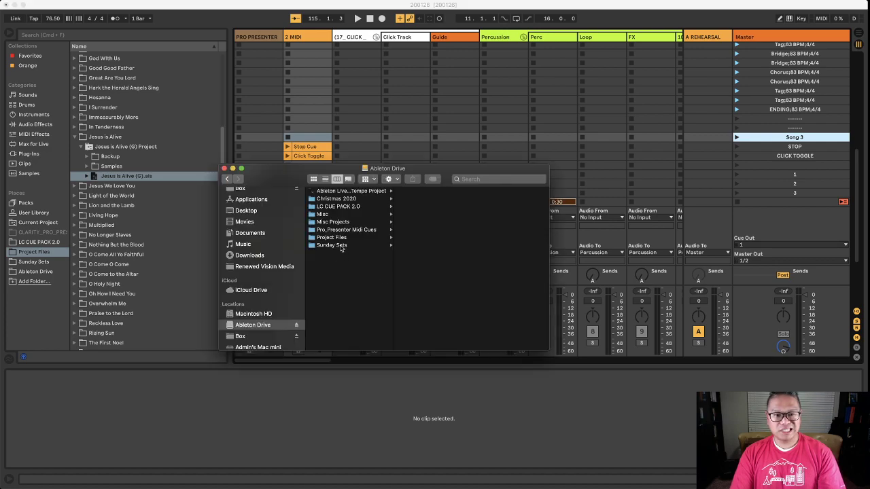
key(super+Tab)
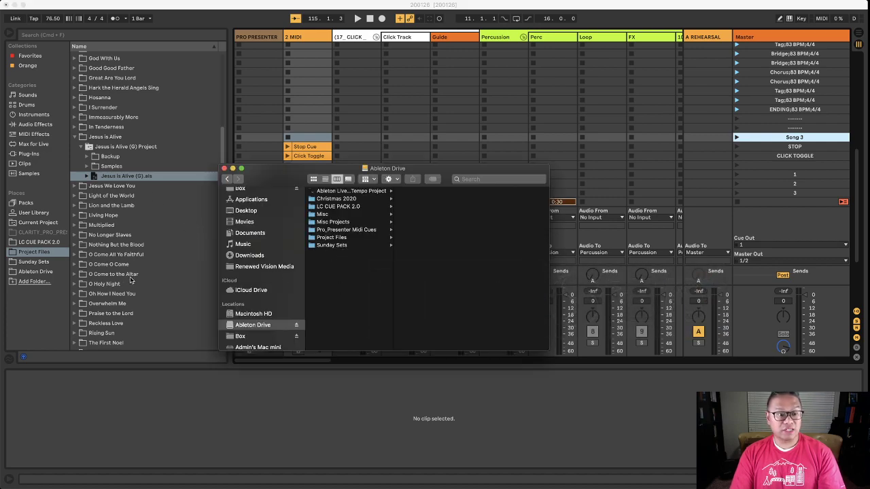
scroll(131, 279, down, 3)
click(76, 259)
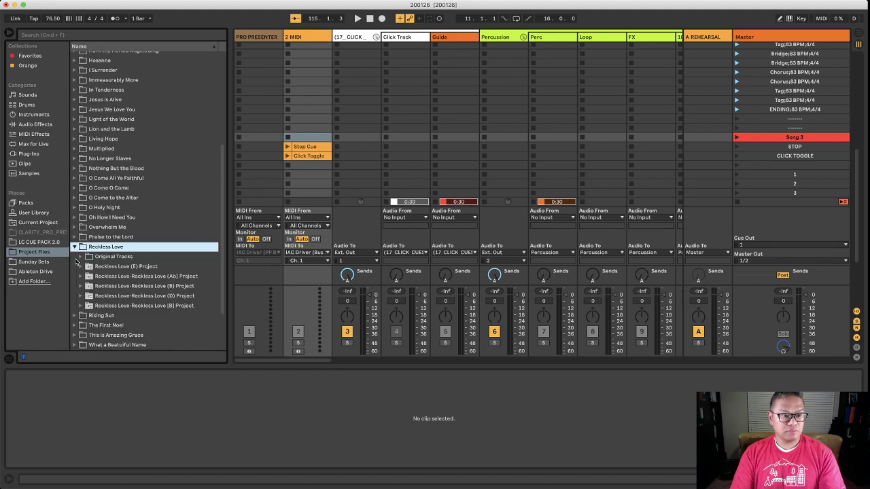
Step: Switch to Safari to check the songs and keys in the January 26, 2020 Sunday Gatherings plan, and return to Ableton Live
key(super+Tab)
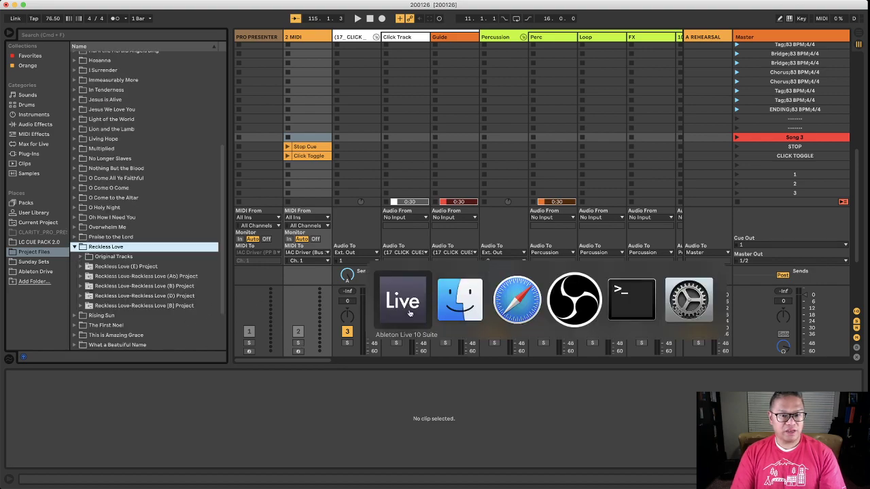
click(541, 323)
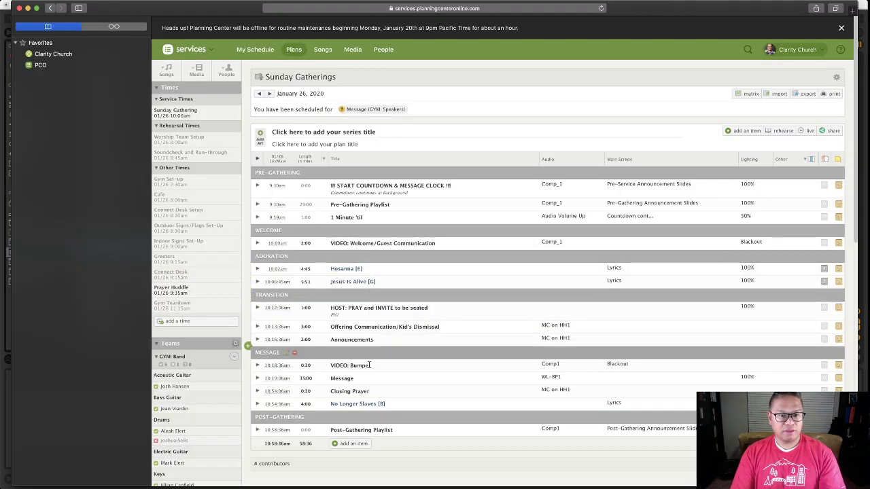
key(super+Tab)
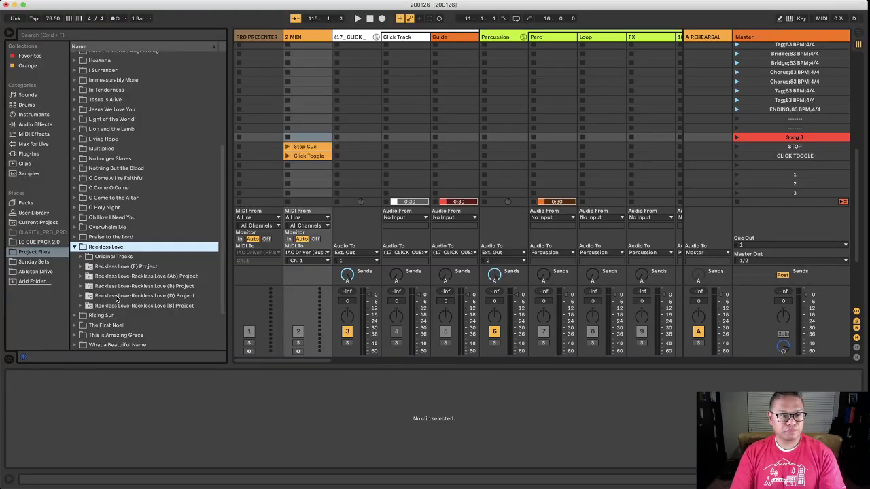
Step: Move the Reckless Love-Reckless Love (B) Project folder, the one with round brackets, to the trash
click(133, 307)
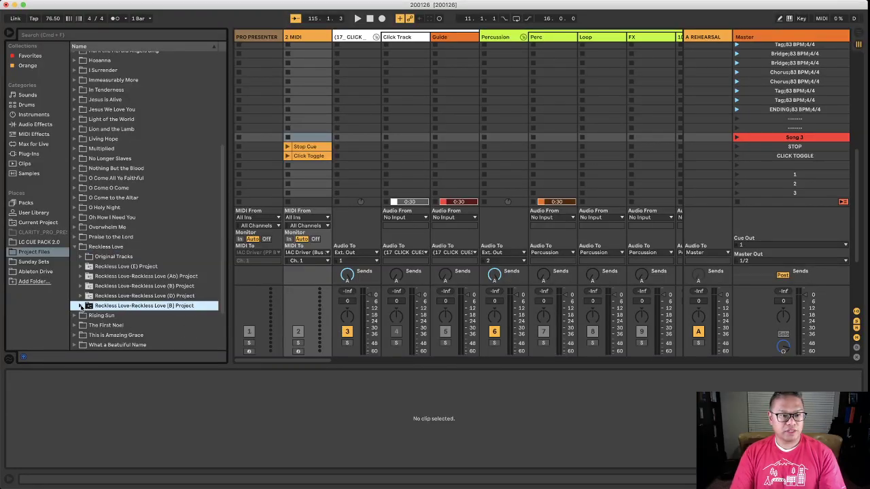
click(80, 306)
click(82, 307)
right_click(113, 288)
click(118, 301)
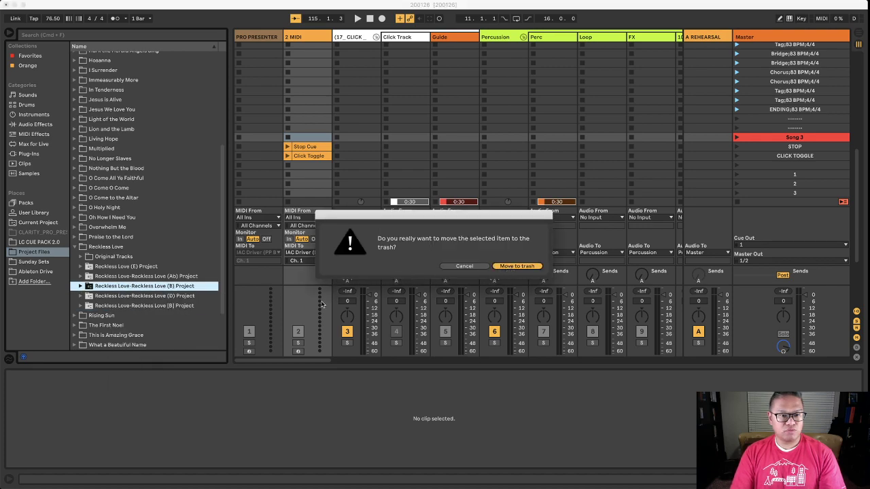
click(512, 266)
Step: Open Reckless Love-Reckless Love [B].als from its project folder, saving the changes to 200126, and launch the title scene
double_click(145, 297)
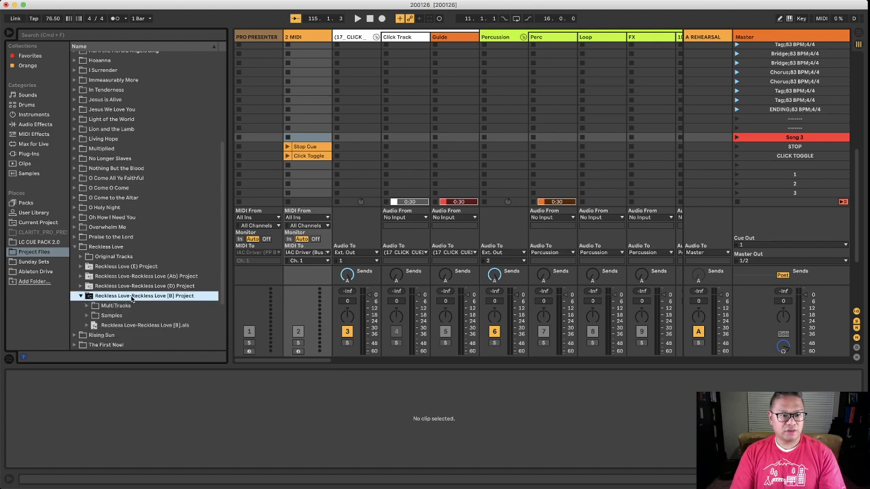
double_click(124, 325)
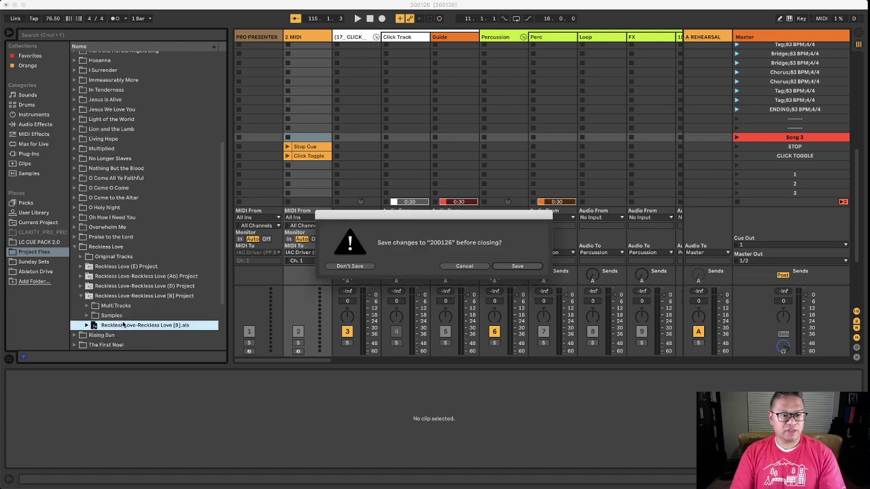
click(515, 267)
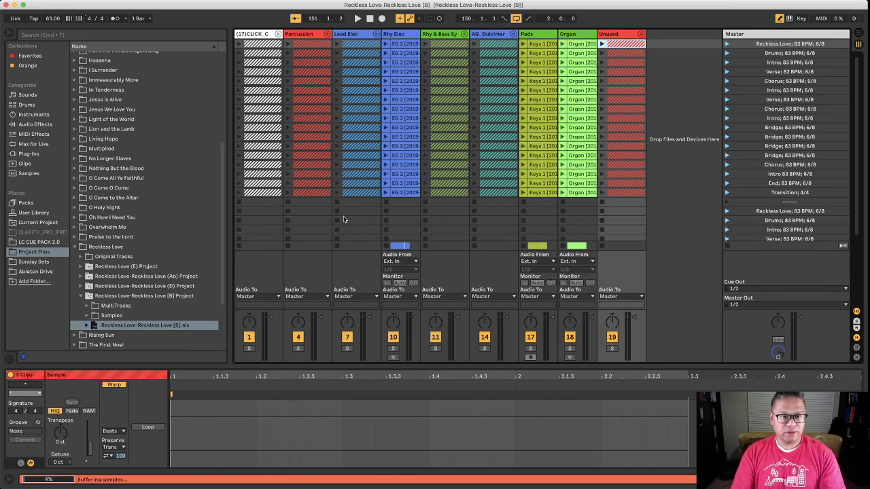
click(732, 45)
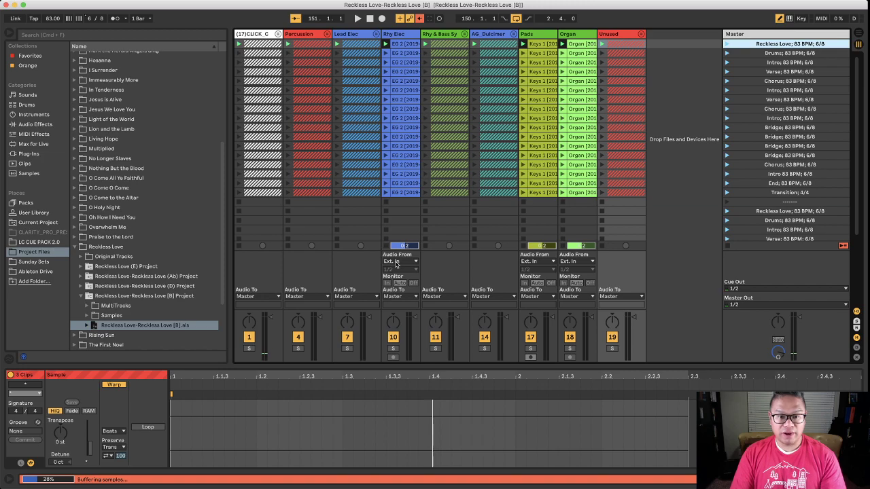
Step: Set the audio input of the Rhy Elec, Pads and Organ tracks to No Input
click(400, 35)
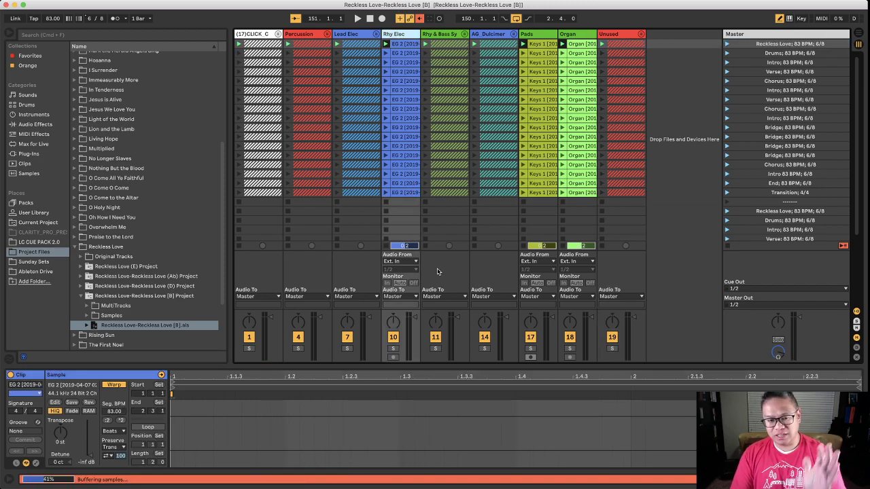
click(416, 261)
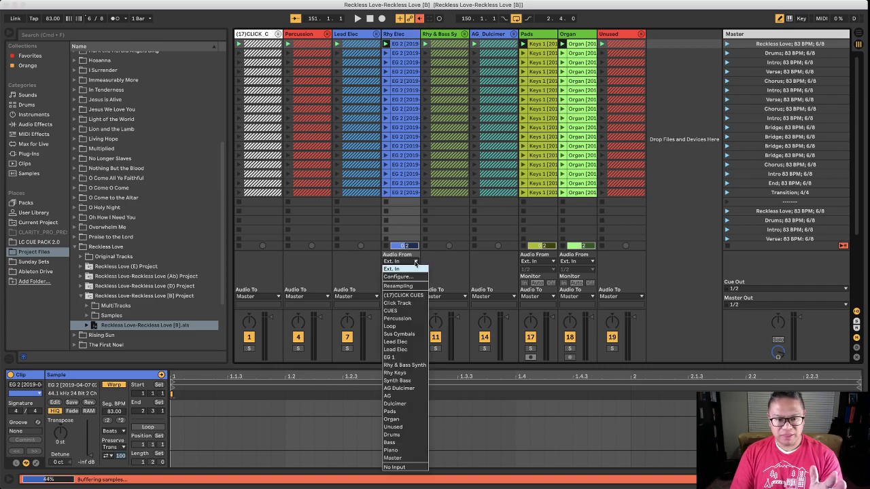
click(409, 472)
click(542, 43)
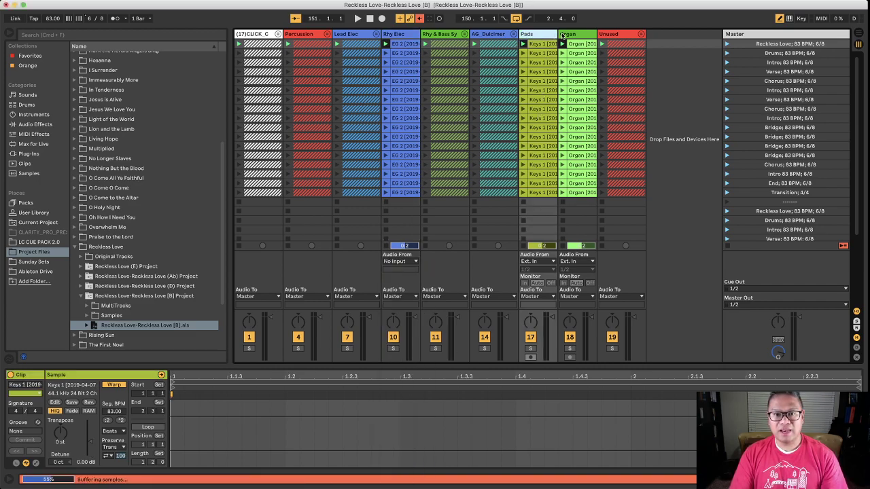
shift+click(570, 44)
click(583, 262)
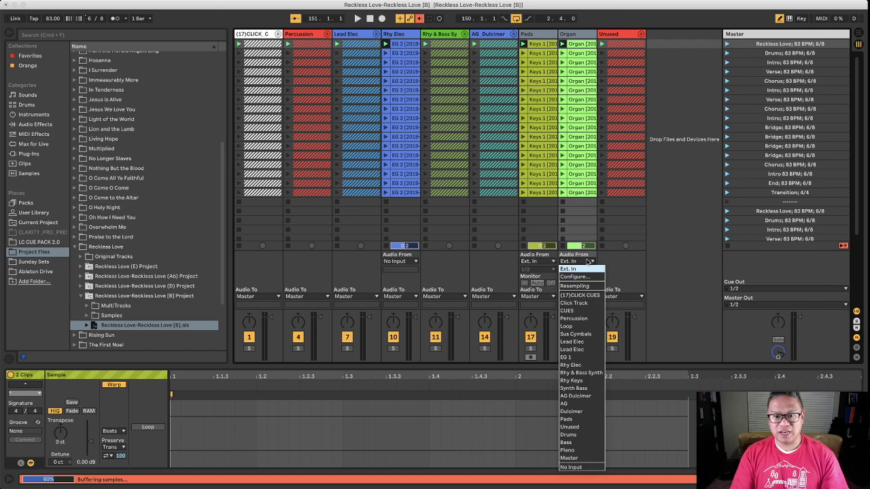
click(581, 468)
Step: Unfold the AG Dulcimer group and set the audio input of its AG and Dulcimer tracks to No Input
click(514, 34)
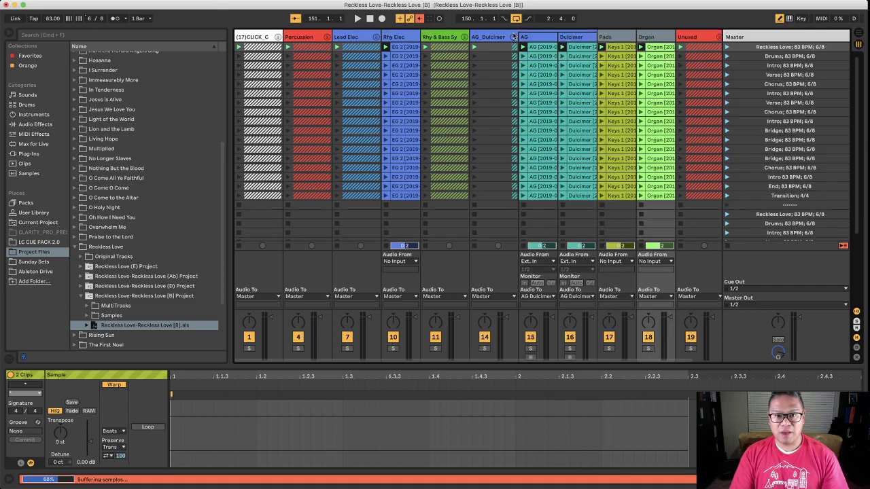
click(538, 36)
shift+click(578, 37)
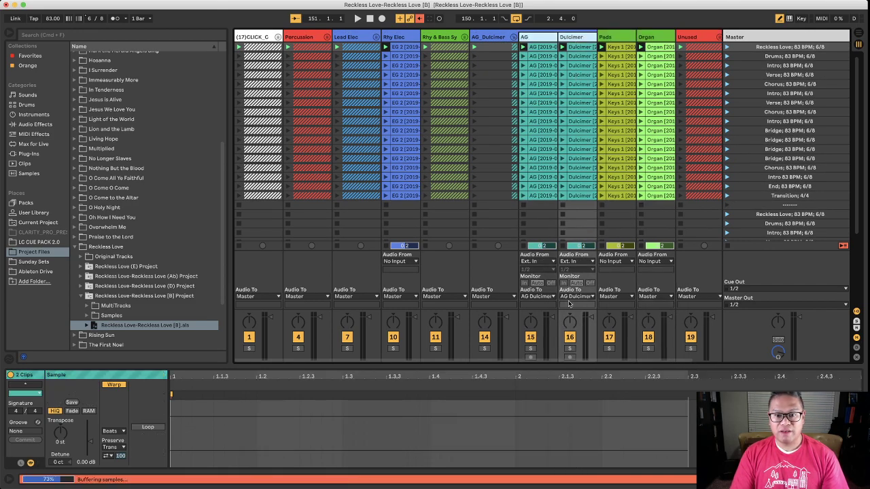
click(584, 261)
click(588, 467)
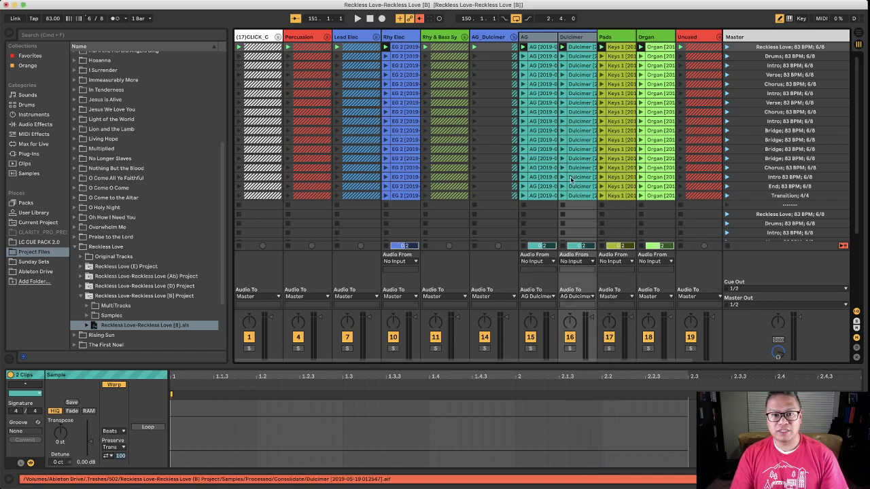
Step: Unfold the Rhy & Bass Synth group and set the Synth Bass track's audio input to No Input
click(465, 37)
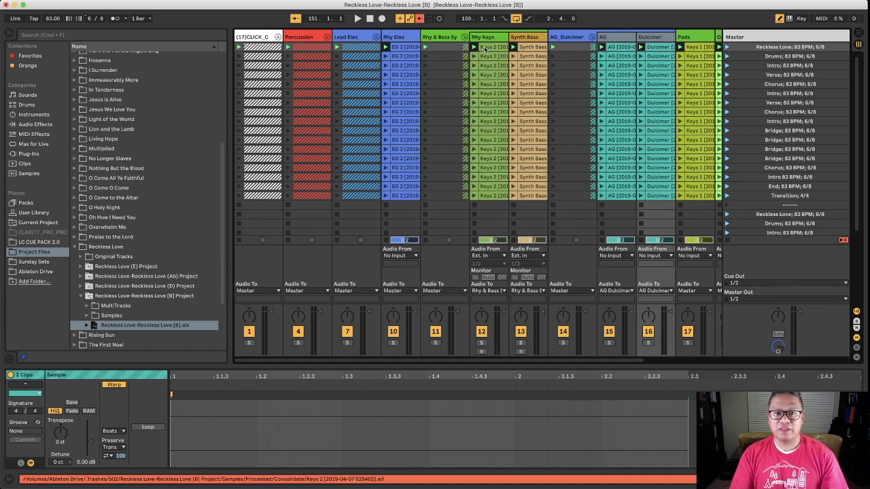
shift+click(538, 207)
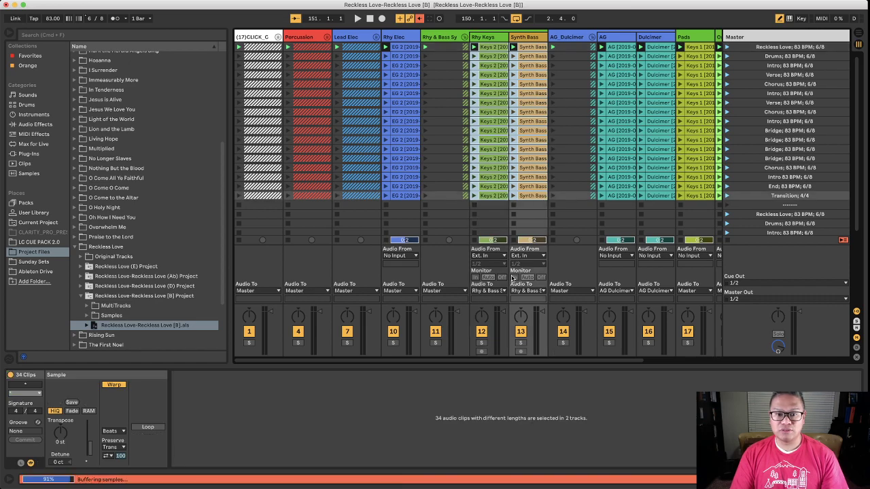
click(534, 257)
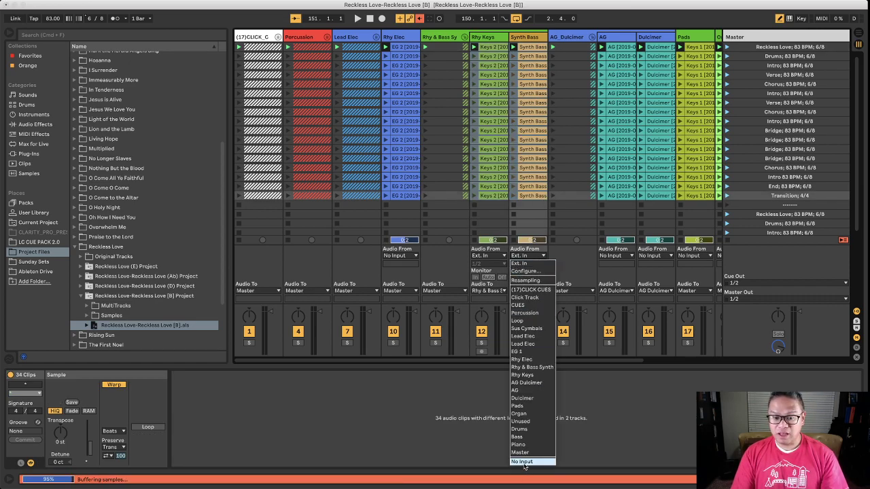
click(522, 462)
Step: Unfold the Lead Elec group and set the EG 1 track's audio input to No Input
click(369, 39)
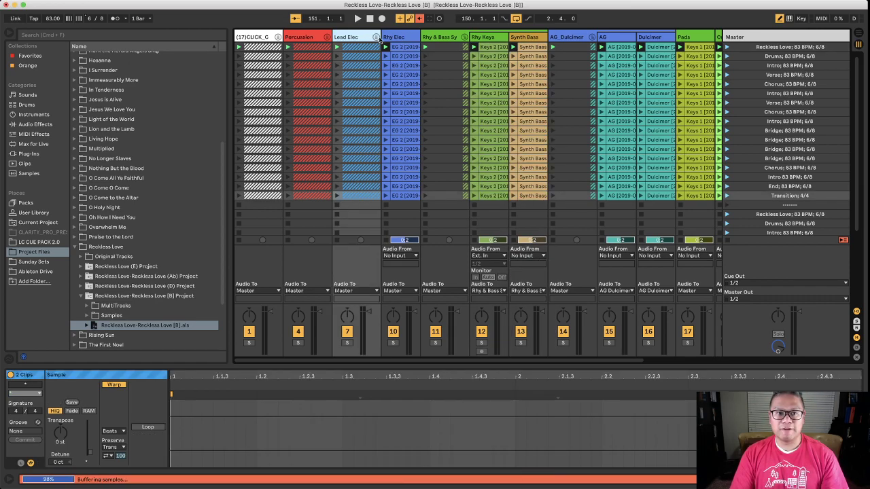
click(376, 37)
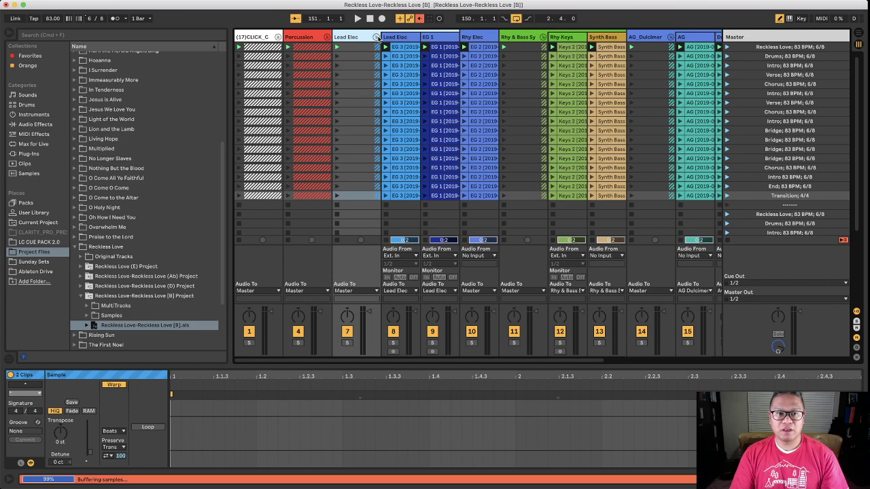
shift+click(445, 196)
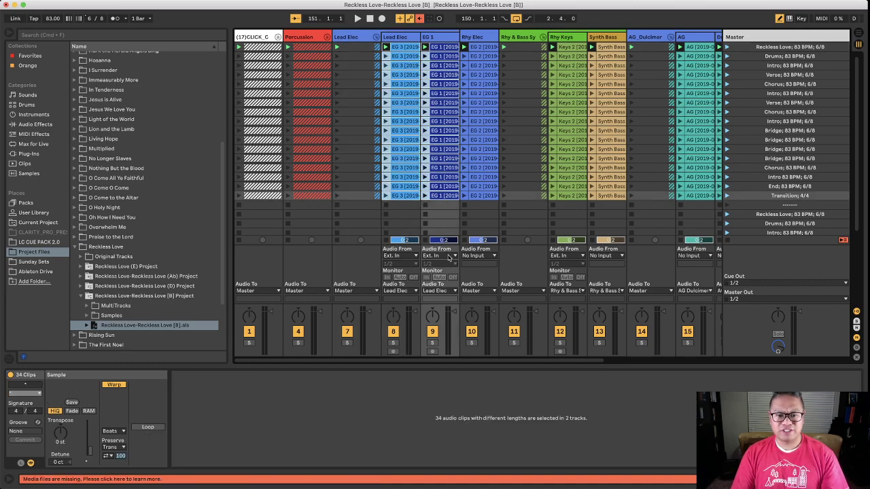
click(448, 258)
click(444, 463)
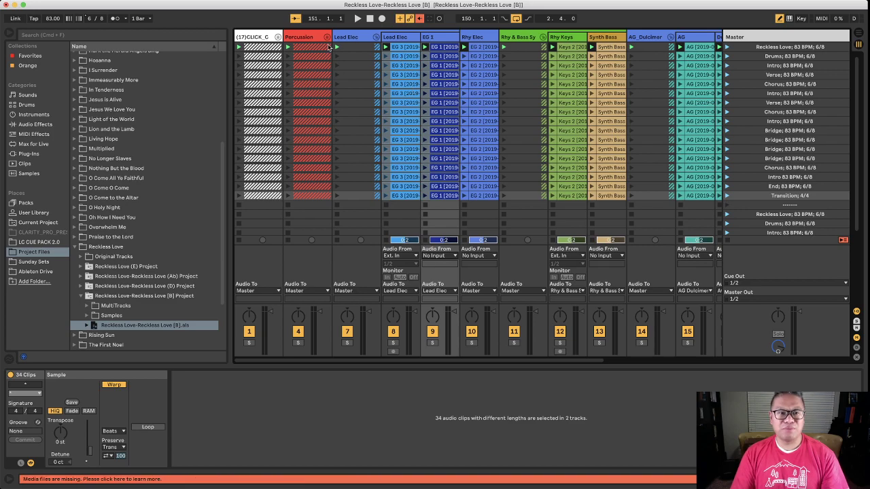
Step: Unfold the Percussion group and set the Sus Cymbals track's audio input to No Input
click(327, 37)
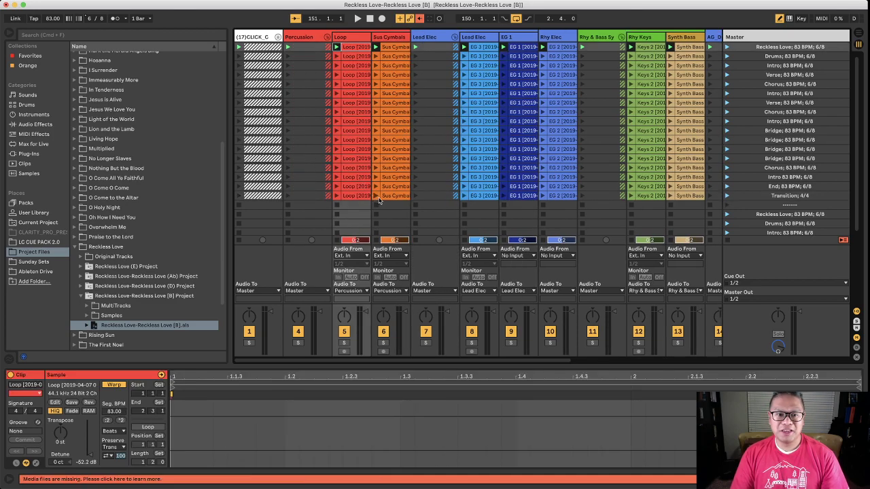
shift+click(394, 197)
click(400, 256)
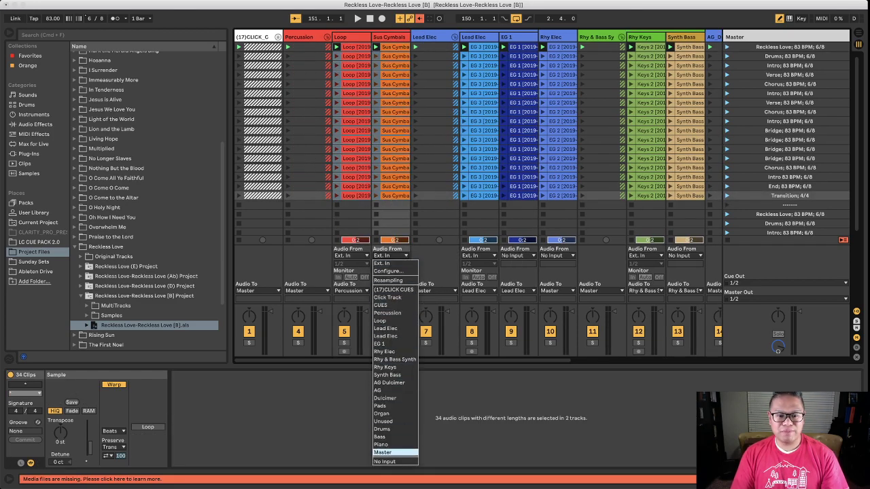
click(403, 463)
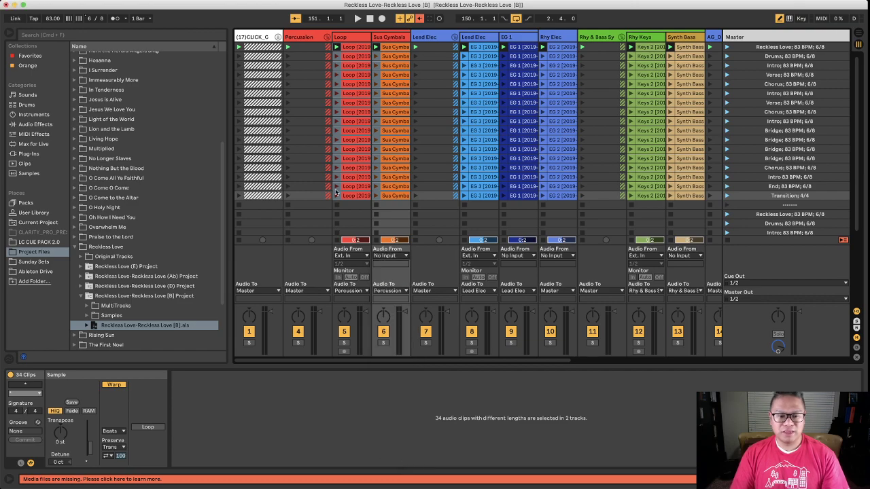
Step: Unfold the (17)CLICK CUES group and set the audio input of its Click Track and CUES tracks to No Input
click(278, 37)
click(306, 46)
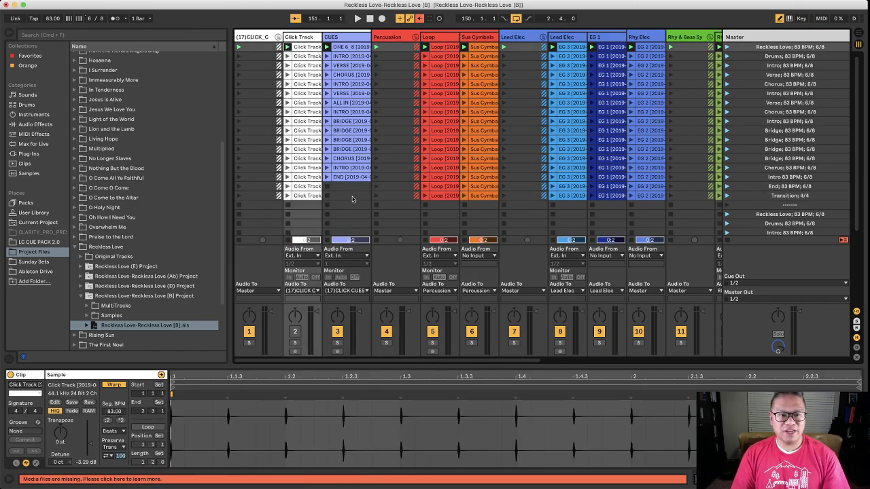
shift+click(355, 197)
click(312, 46)
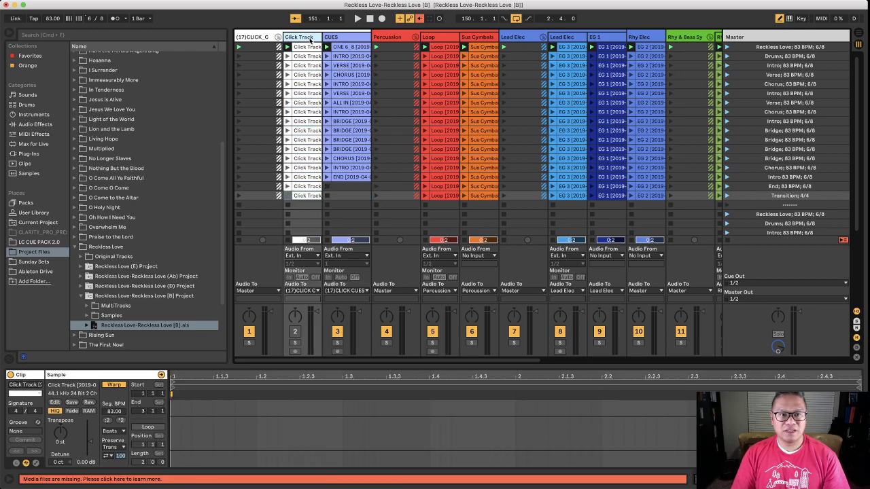
click(363, 257)
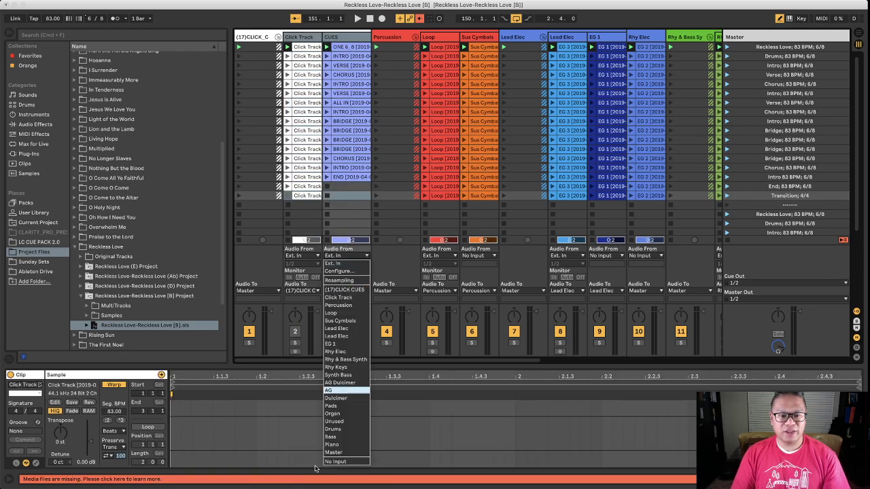
click(335, 464)
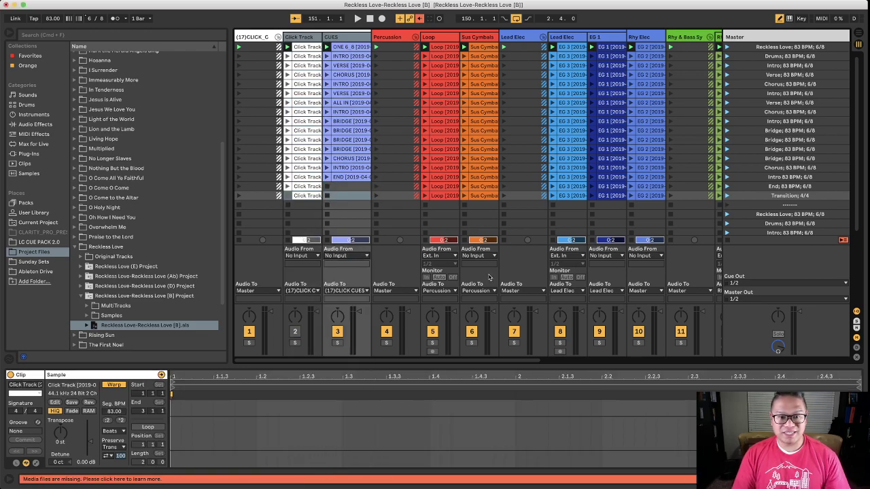
Step: Select the Loop and Sus Cymbals tracks together and set their audio input to No Input
click(446, 36)
shift+click(480, 37)
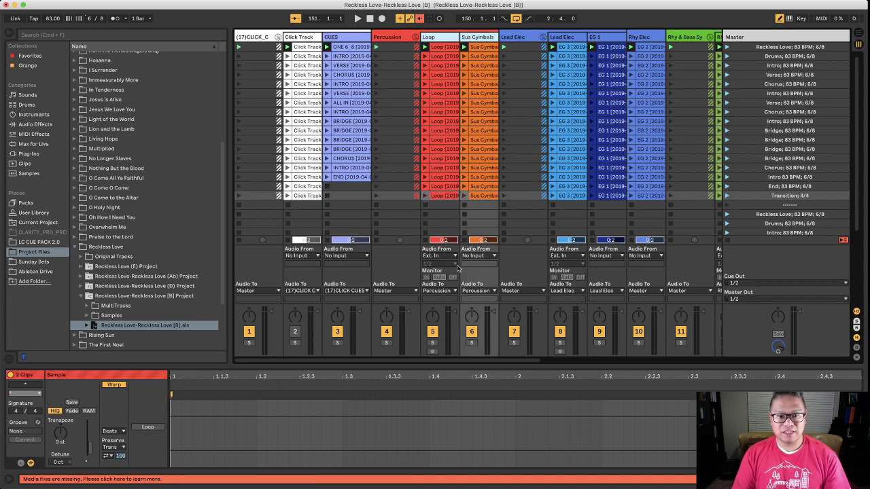
click(448, 256)
click(433, 462)
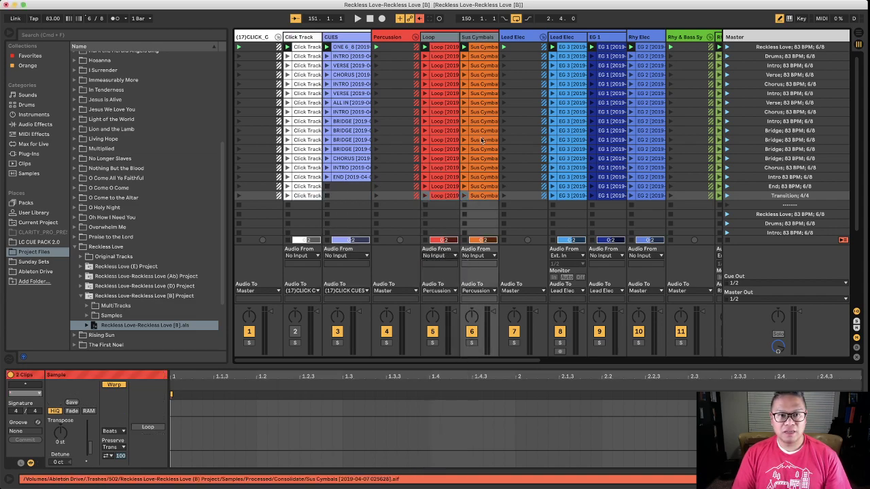
Step: Set the Lead Elec and EG 1 tracks' audio input to No Input, folding the (17)CLICK CUES, Percussion and Lead Elec groups
click(277, 37)
click(326, 37)
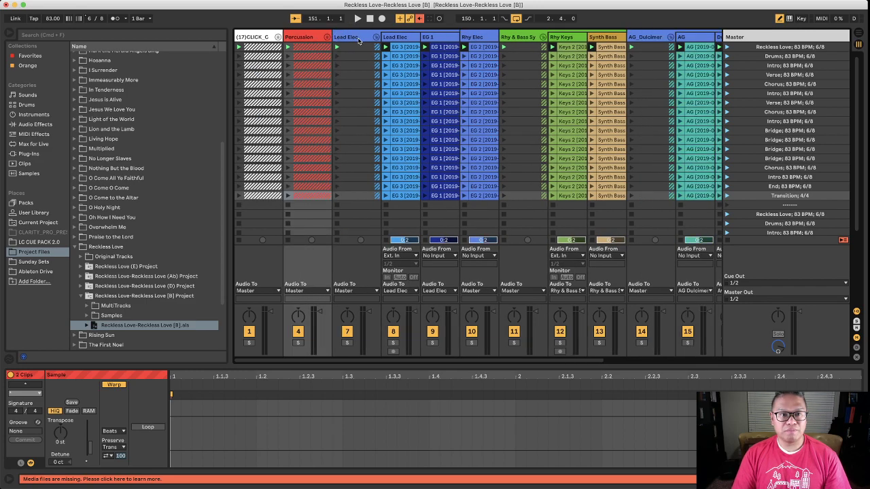
click(436, 236)
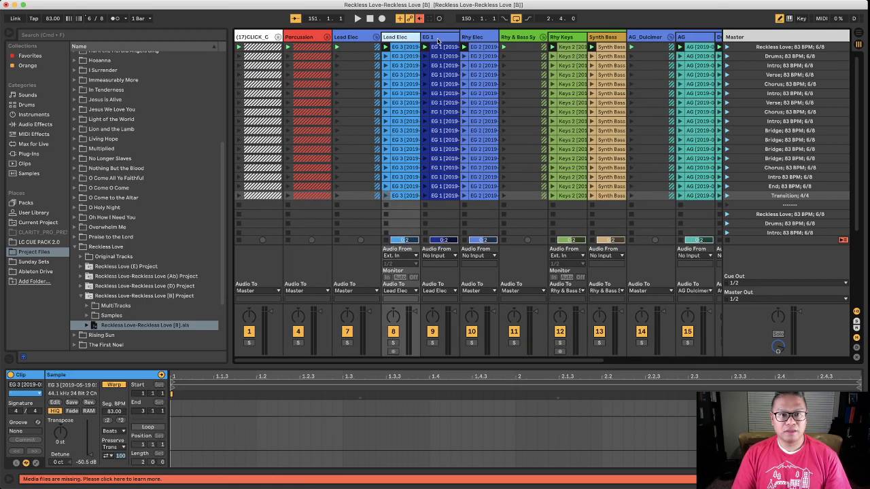
click(410, 255)
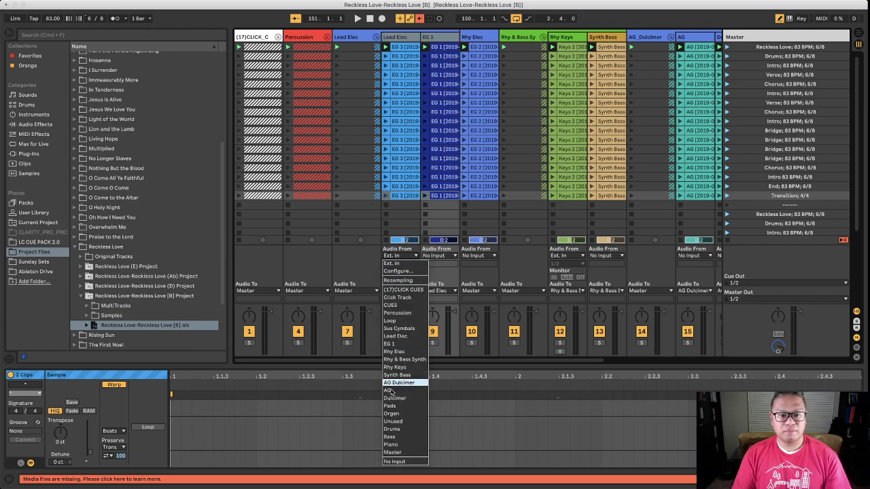
click(402, 461)
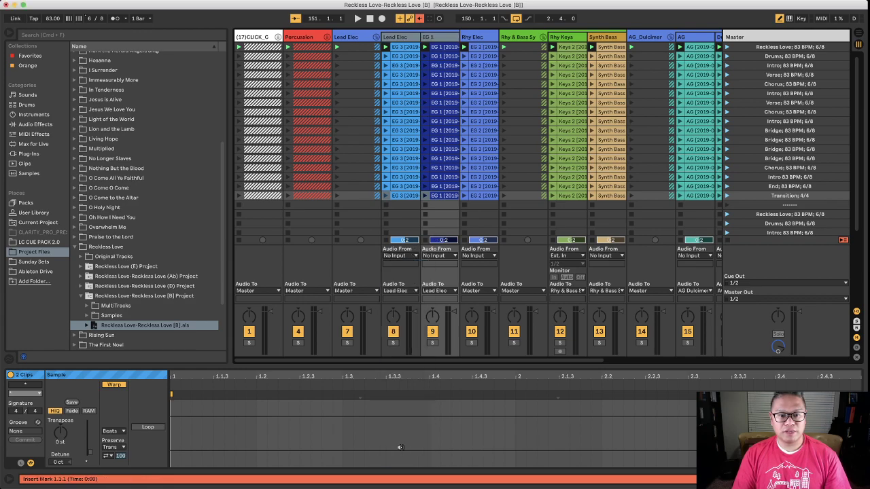
click(378, 36)
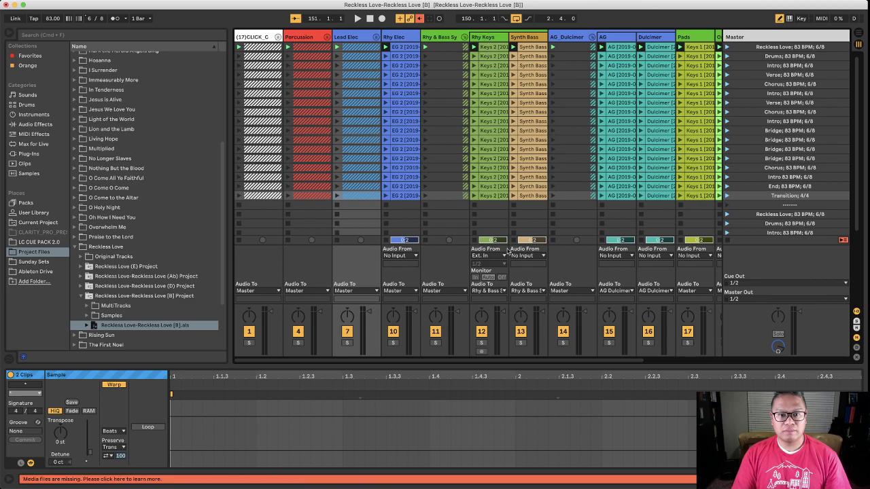
Step: Set the Rhy Keys track's audio input to No Input, and fold the Rhy & Bass Synth and AG_Dulcimer groups
click(500, 255)
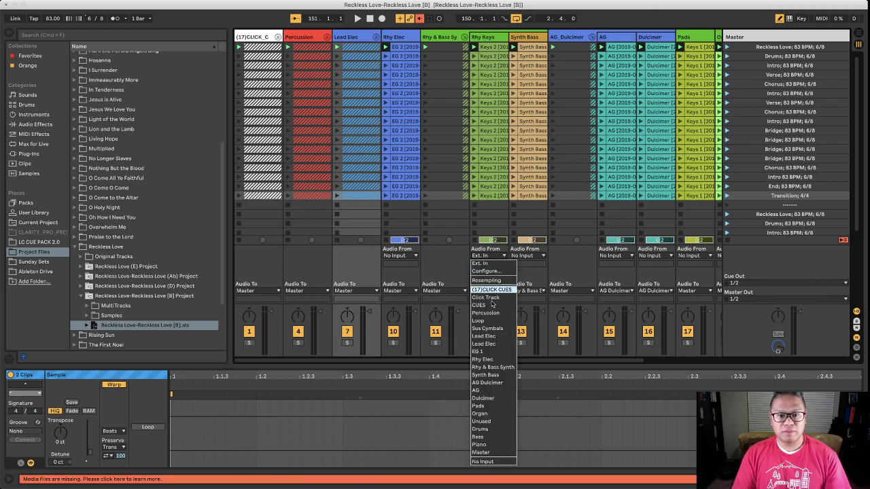
click(480, 468)
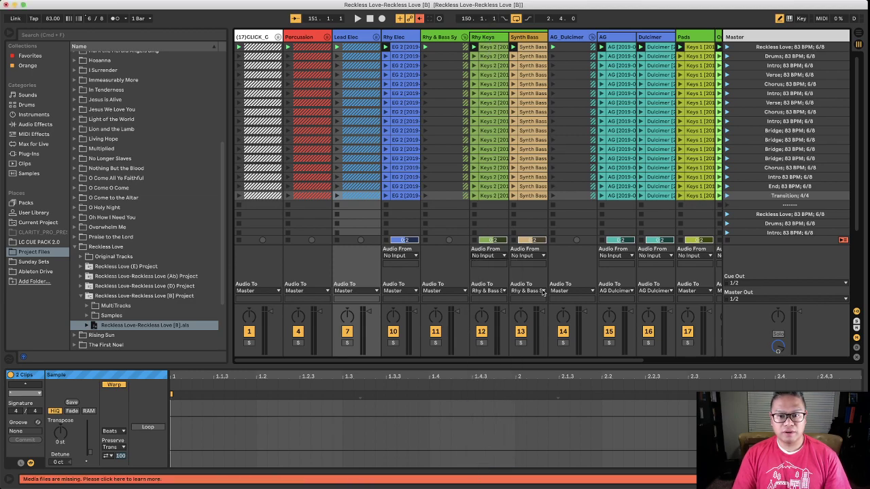
click(465, 37)
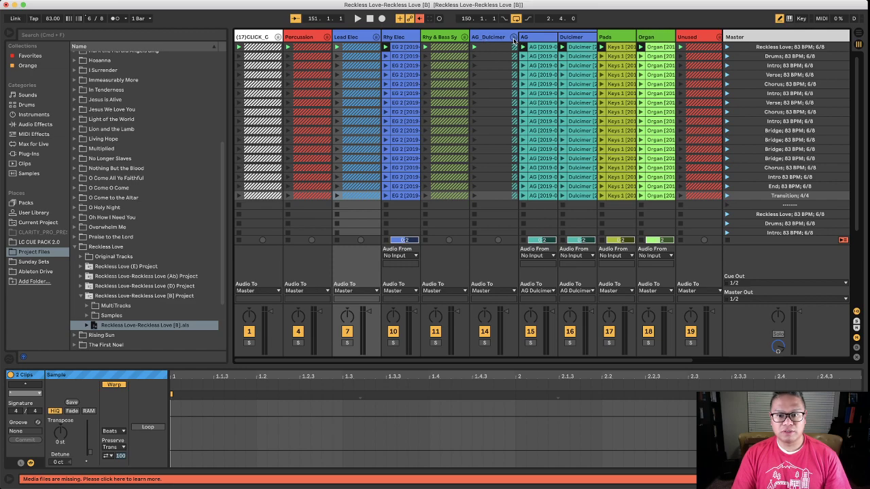
click(513, 37)
click(541, 38)
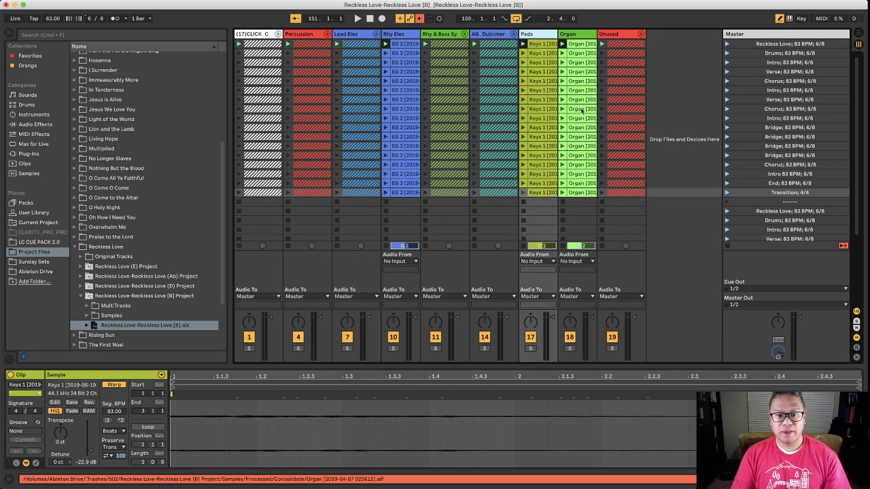
Step: Set the audio input of the Drums, Bass and Piano tracks in the Unused group to No Input and save the project
scroll(559, 180, right, 3)
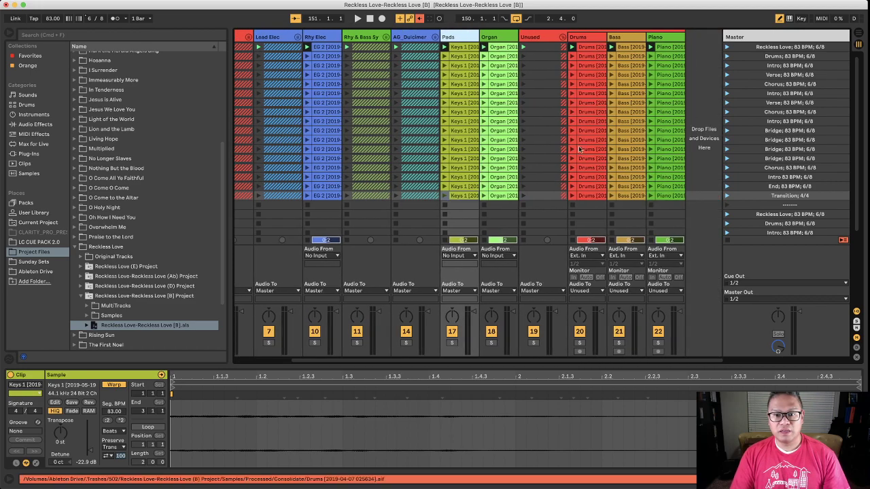
click(594, 37)
shift+click(658, 37)
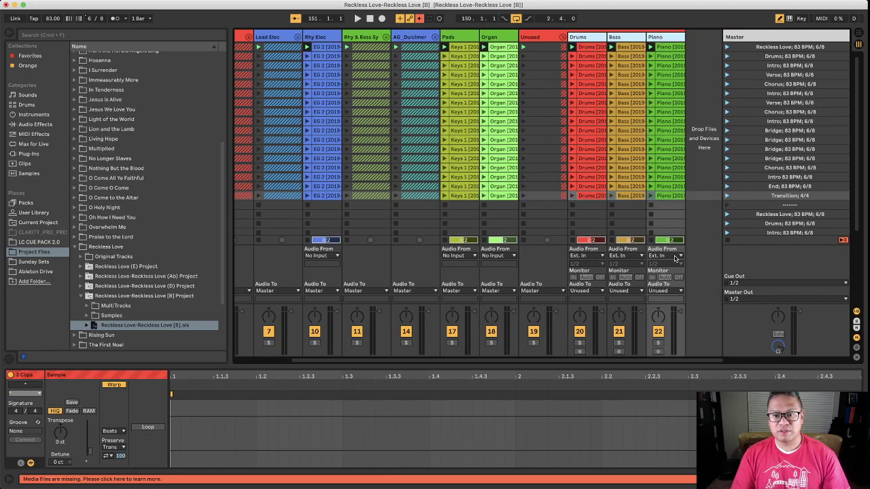
click(665, 256)
click(667, 463)
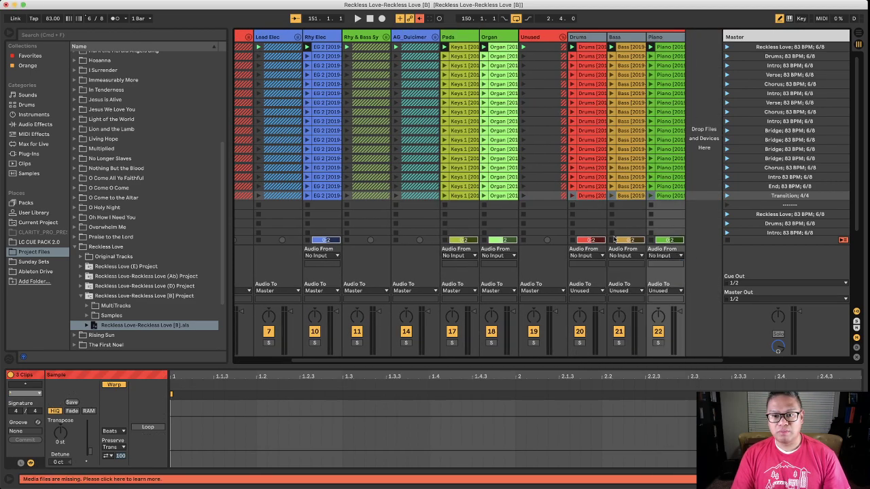
key(super+s)
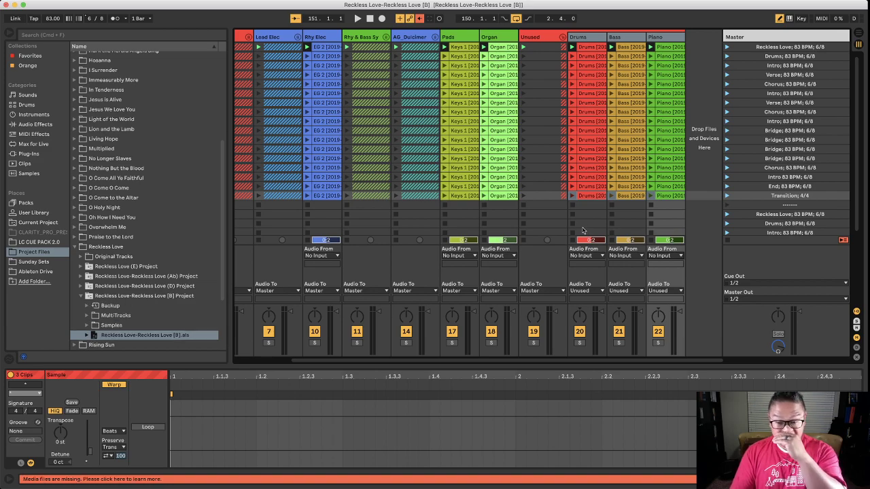
Step: Restore arrangement playback and listen to the song's ending from the Ending marker in Arrangement View
click(753, 214)
scroll(724, 221, down, 5)
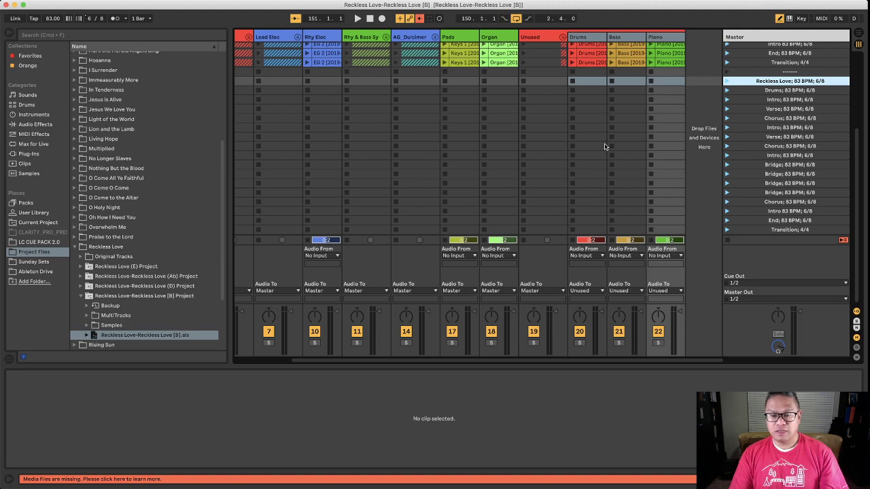
key(Tab)
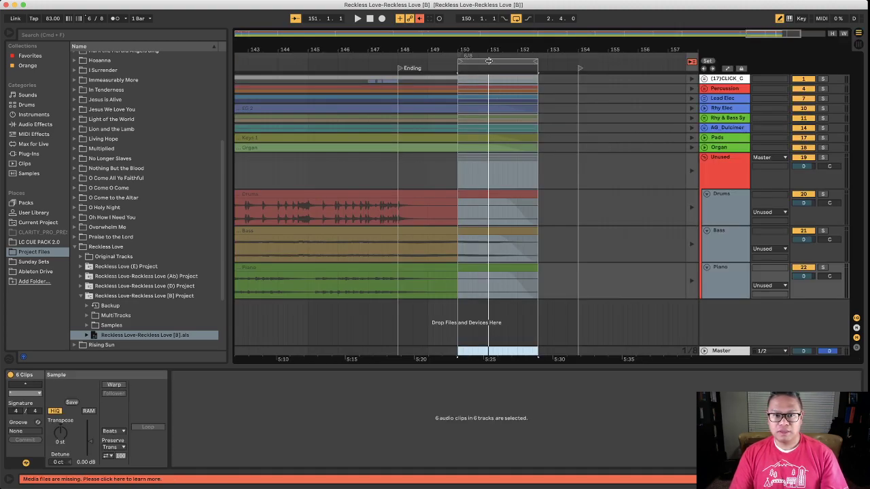
click(692, 63)
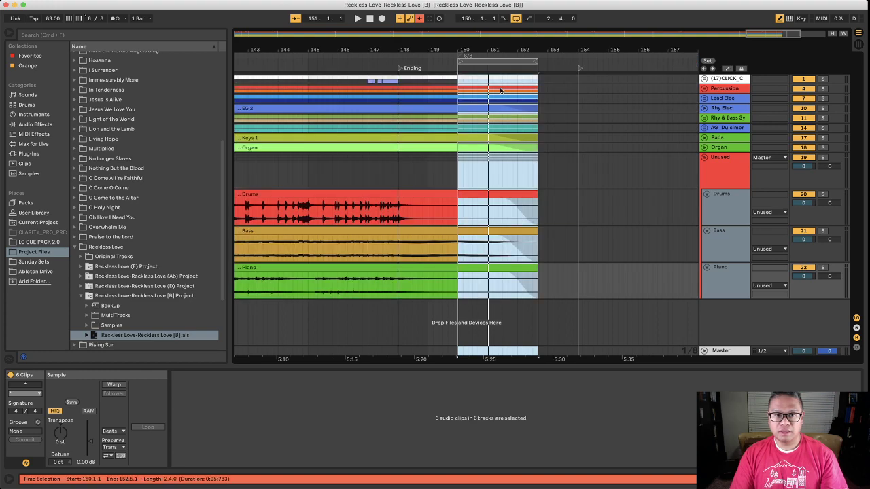
click(399, 68)
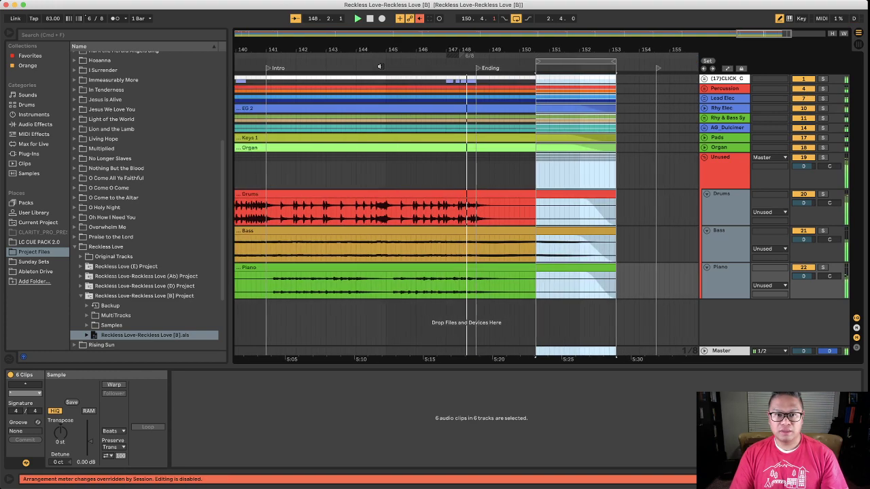
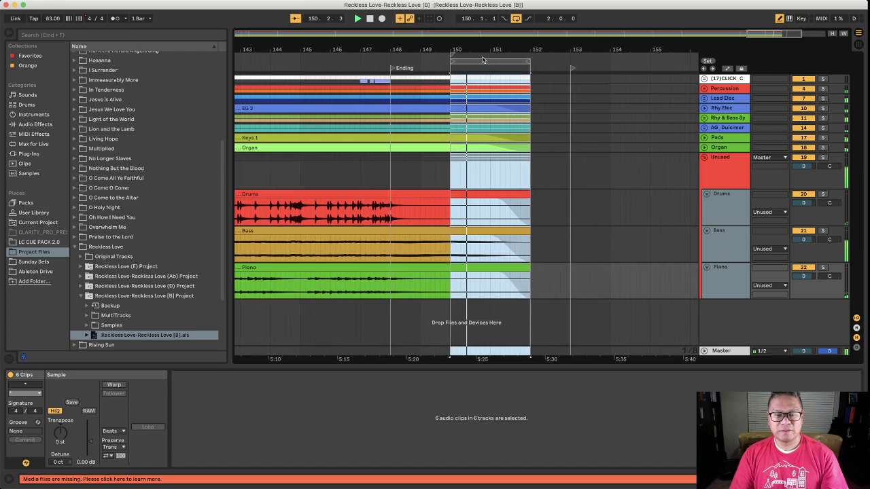
key(Tab)
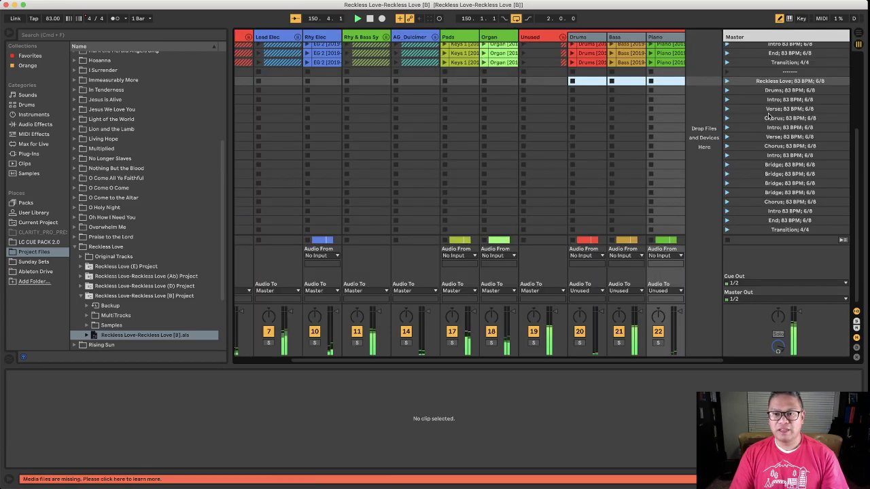
Step: Copy the empty scenes from Reckless Love through Transition and open the recent 200126 set
click(768, 229)
shift+click(774, 80)
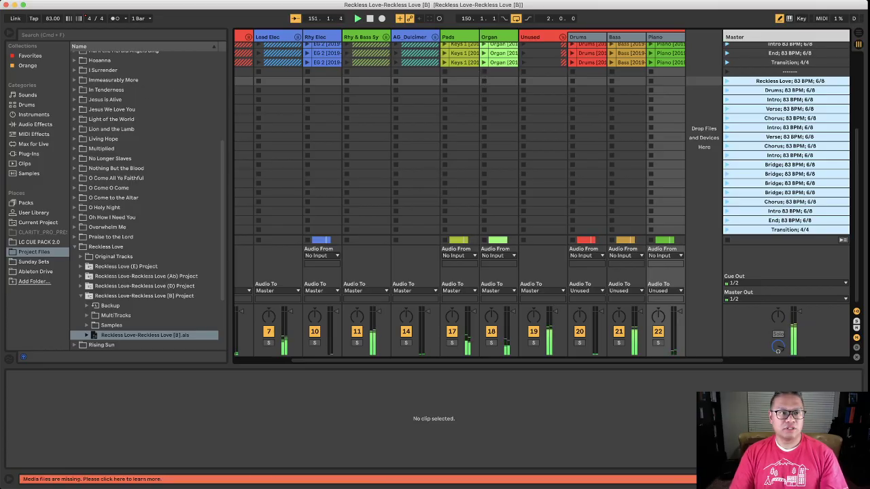
click(49, 2)
mouse_move(96, 23)
click(176, 21)
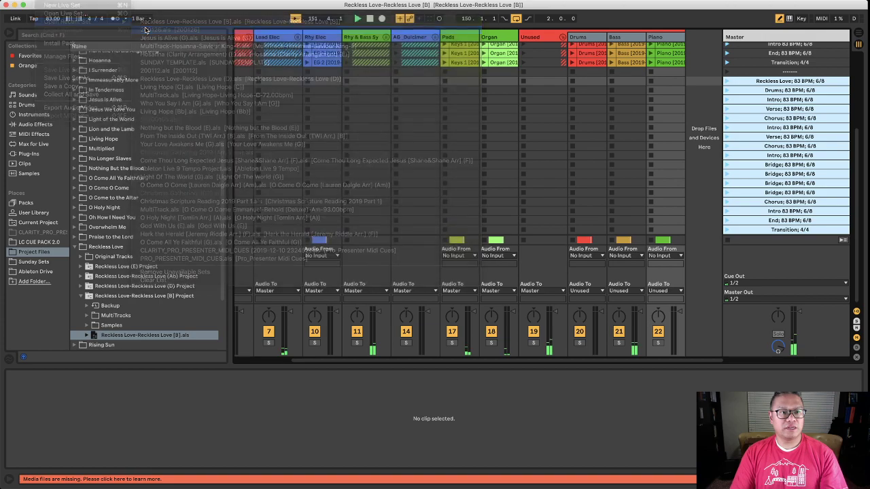
click(537, 265)
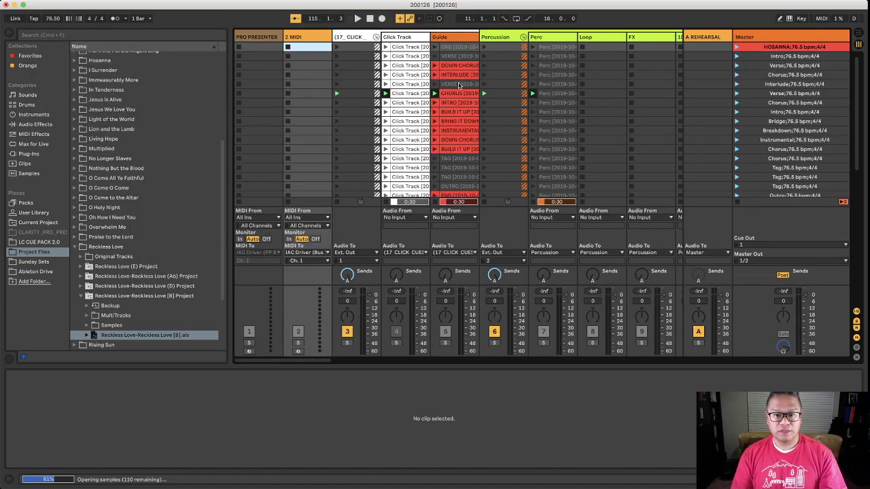
Step: Paste the copied Reckless Love scenes directly below the Song 3 scene
scroll(692, 141, down, 4)
scroll(693, 141, up, 1)
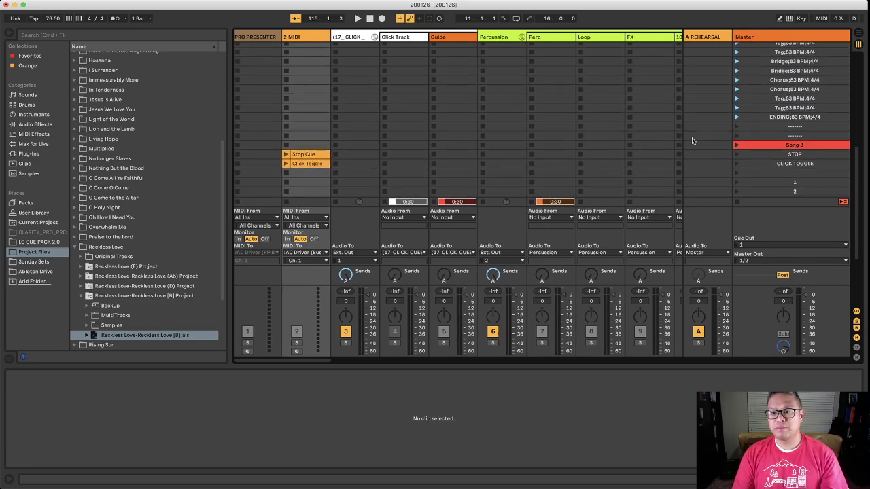
click(780, 153)
key(super+v)
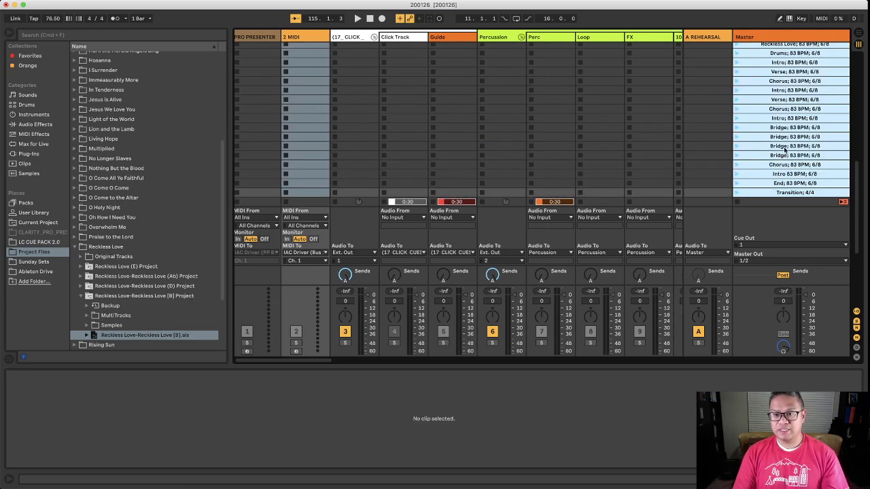
Step: Rename the Song 3 scene "Reckless Love; 83 BPM; 6/8" by copying the name of the scene below it
click(792, 121)
key(super+r)
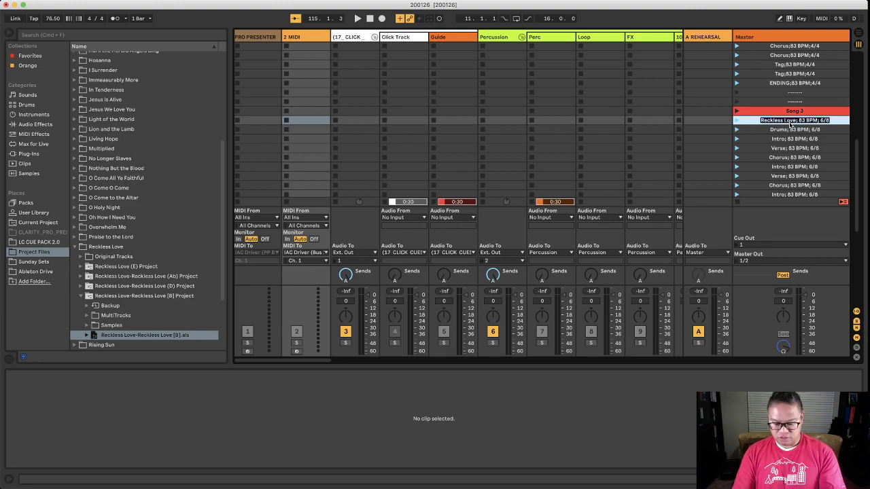
key(super+c)
click(787, 112)
key(super+r)
key(super+v)
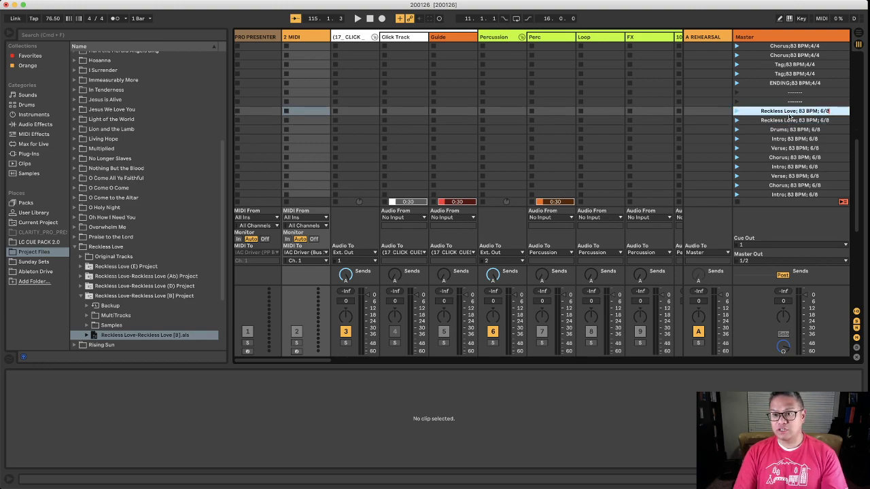
Step: Delete the duplicate Reckless Love scene below the red header scene and check the rest of the pasted scenes
click(790, 122)
scroll(790, 126, down, 5)
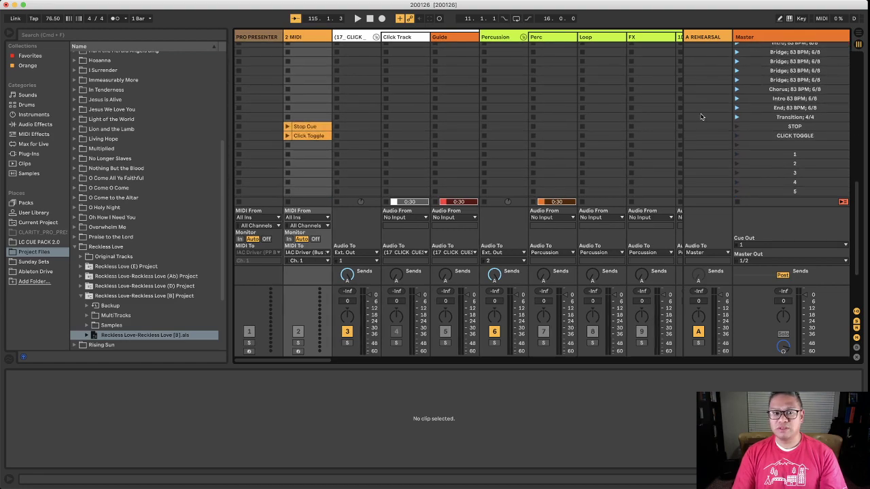
scroll(702, 114, up, 5)
scroll(703, 117, up, 1)
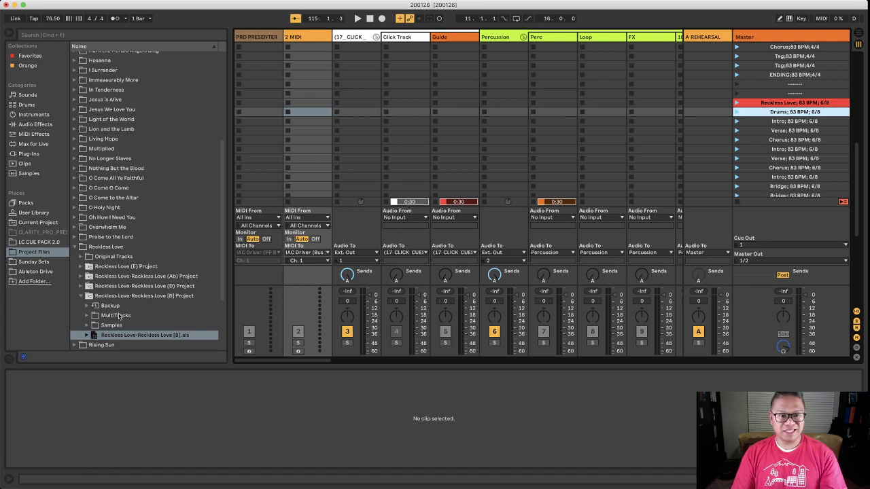
Step: Import the (17)CLICK_CUES group from Reckless Love-Reckless Love [B].als into the click group, starting at the Reckless Love scene
scroll(103, 278, down, 5)
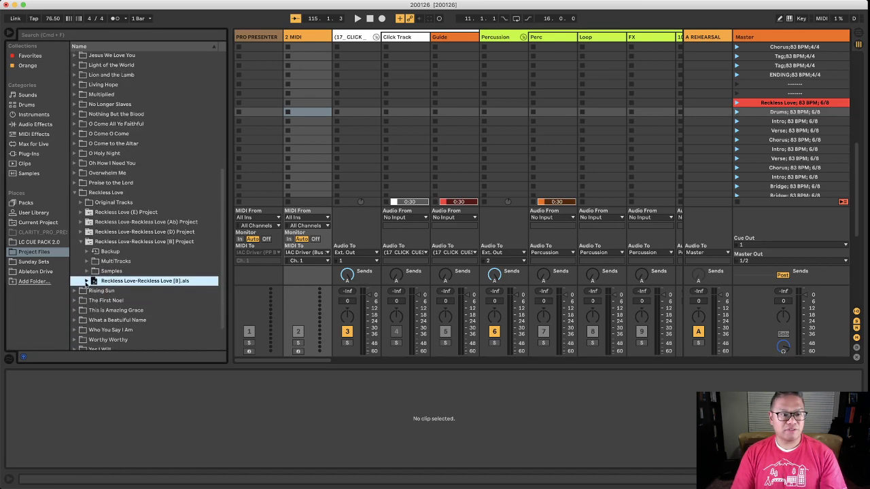
click(87, 281)
drag(102, 291, 316, 104)
click(783, 104)
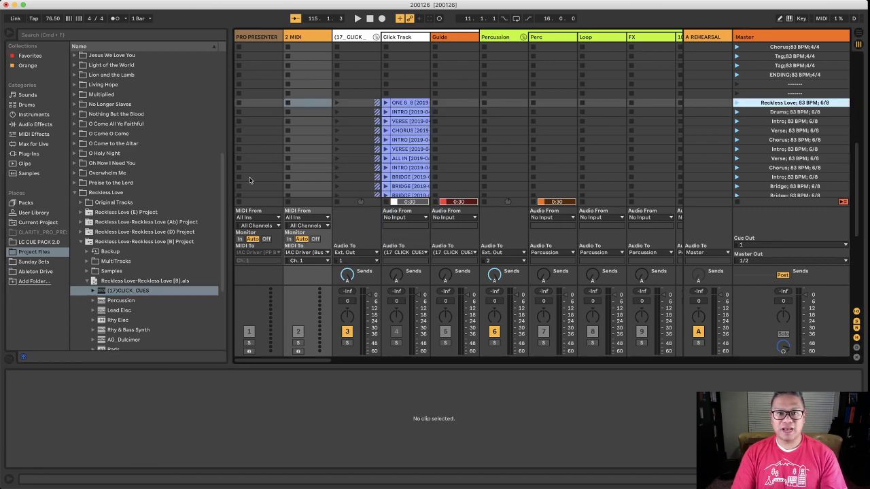
drag(100, 297, 372, 106)
Step: Compare the click, guide and percussion tracks across the Hosanna, Jesus Is Alive and Reckless Love scenes
scroll(447, 129, right, 5)
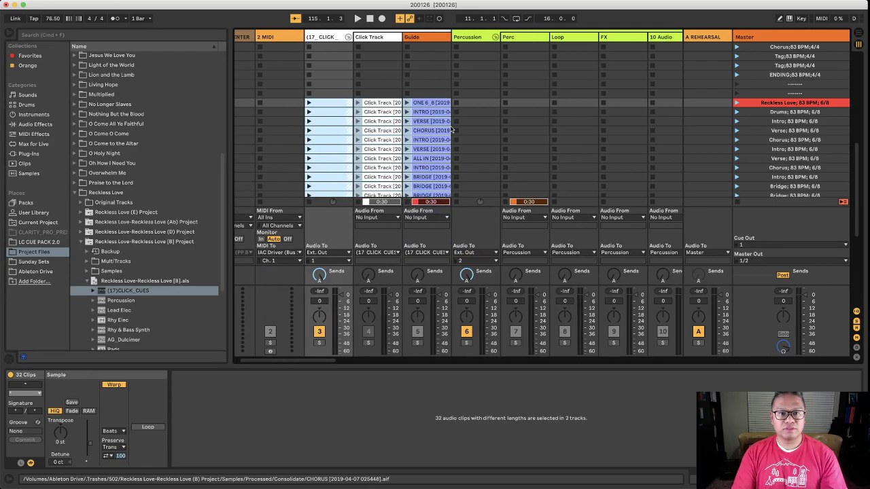
scroll(447, 130, right, 2)
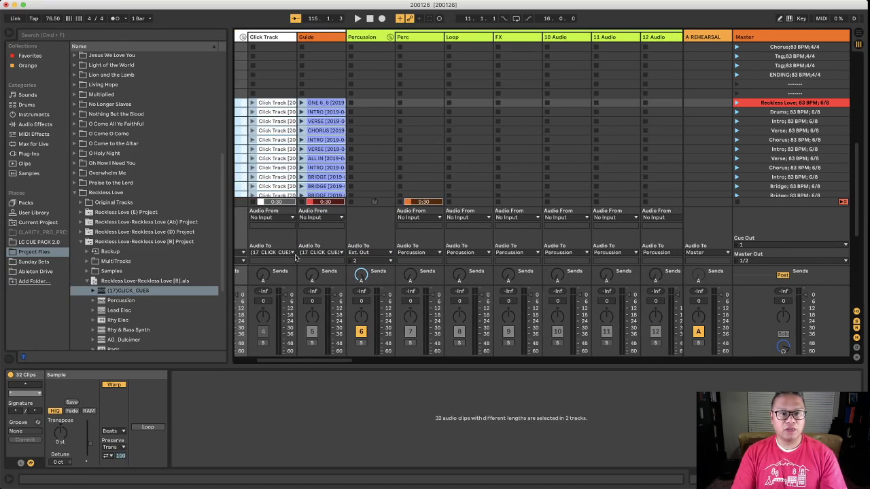
scroll(388, 190, up, 10)
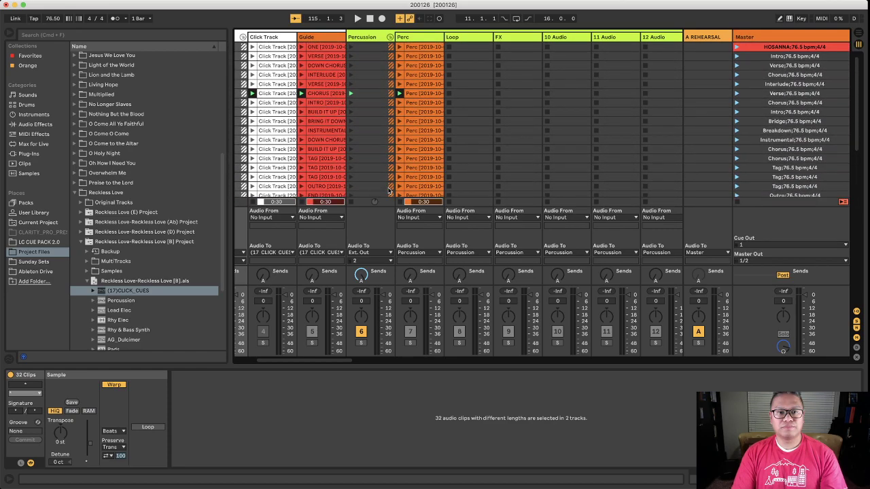
scroll(388, 191, down, 10)
scroll(388, 190, up, 8)
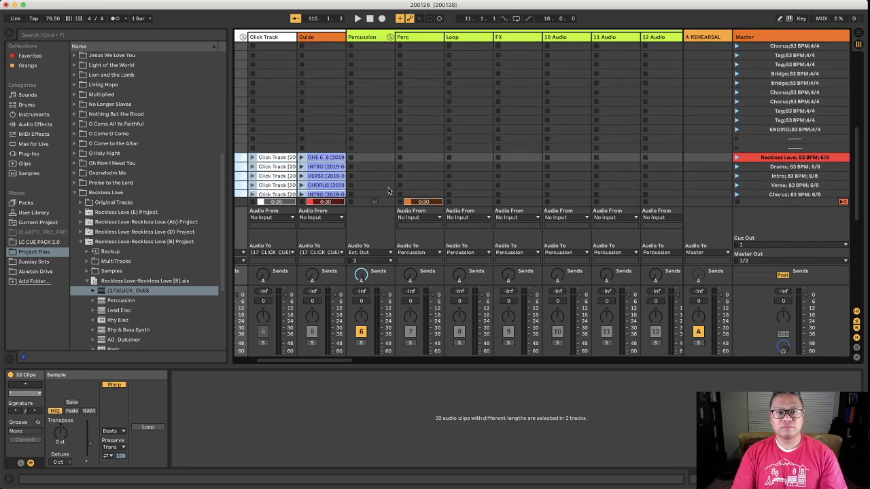
scroll(388, 190, down, 2)
scroll(388, 191, down, 2)
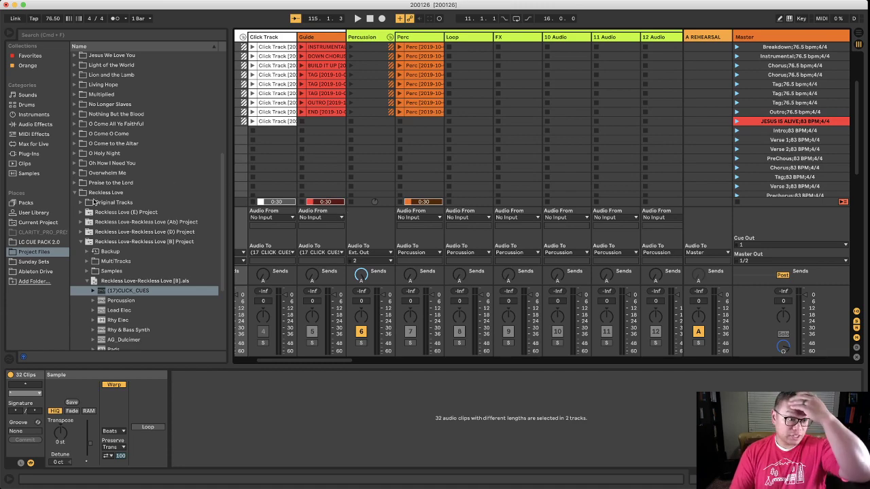
Step: Inspect the tracks inside the (17) CLICK_CUES group of Jesus is Alive (G).als in the project files
scroll(102, 129, up, 1)
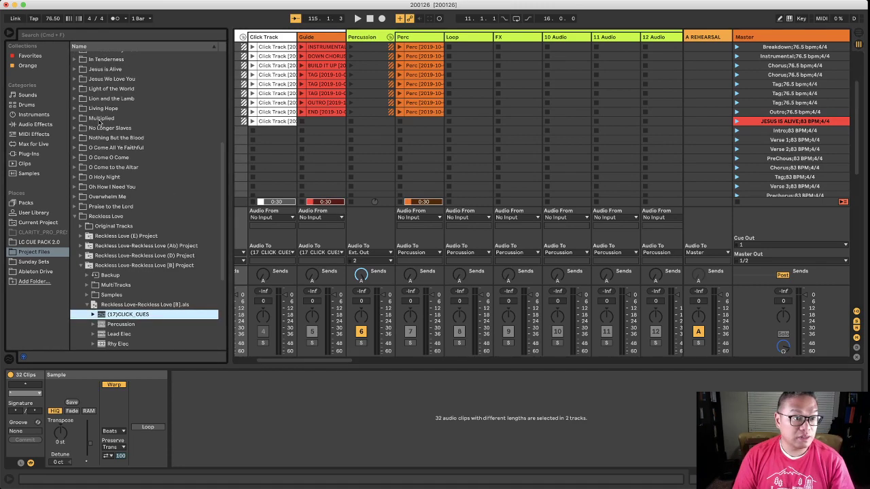
click(76, 79)
click(75, 101)
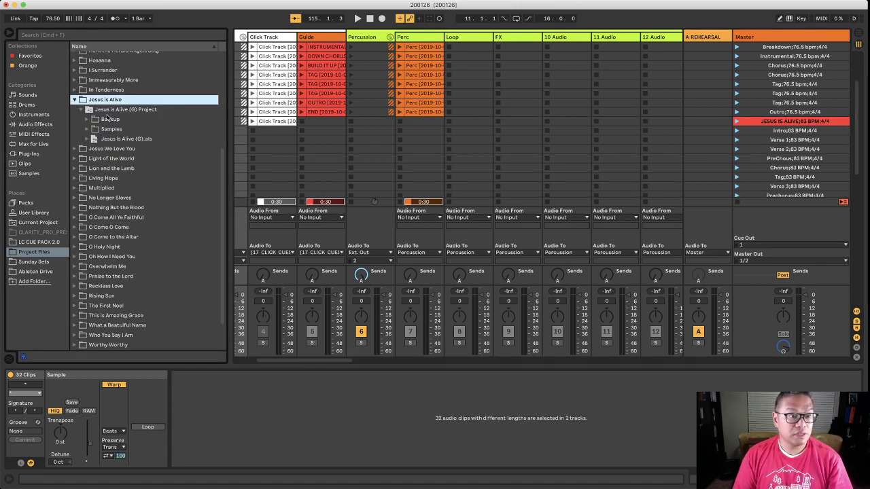
click(87, 139)
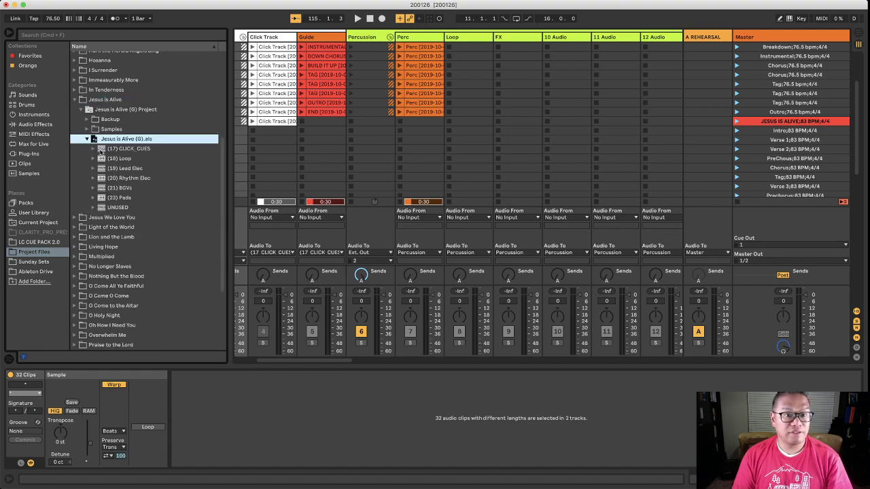
mouse_move(100, 150)
mouse_down()
mouse_move(247, 124)
mouse_move(146, 158)
mouse_move(93, 150)
mouse_up()
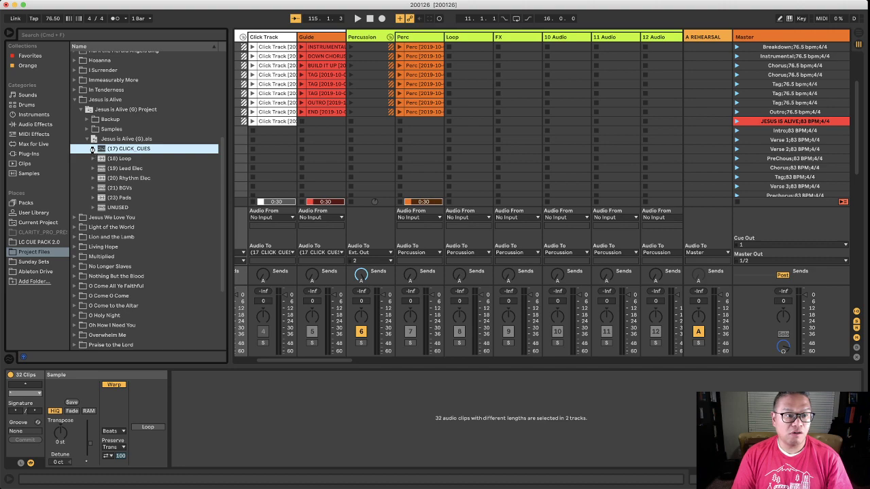
click(93, 149)
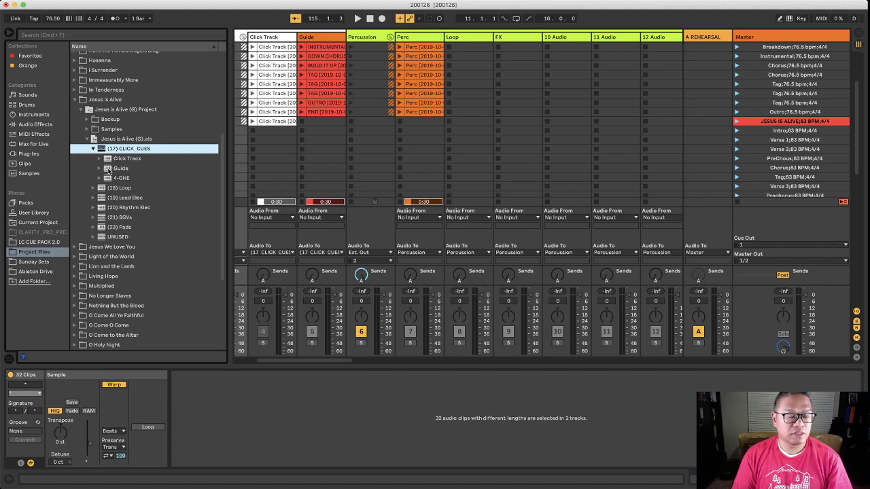
click(107, 169)
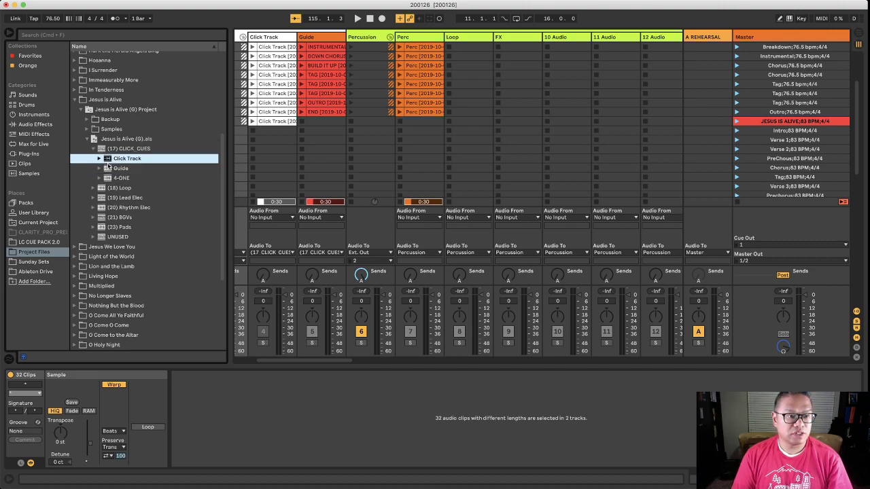
click(108, 159)
Step: Open the Jesus is Alive (G).als set, saving the changes to 200126
drag(184, 144, 115, 164)
double_click(117, 140)
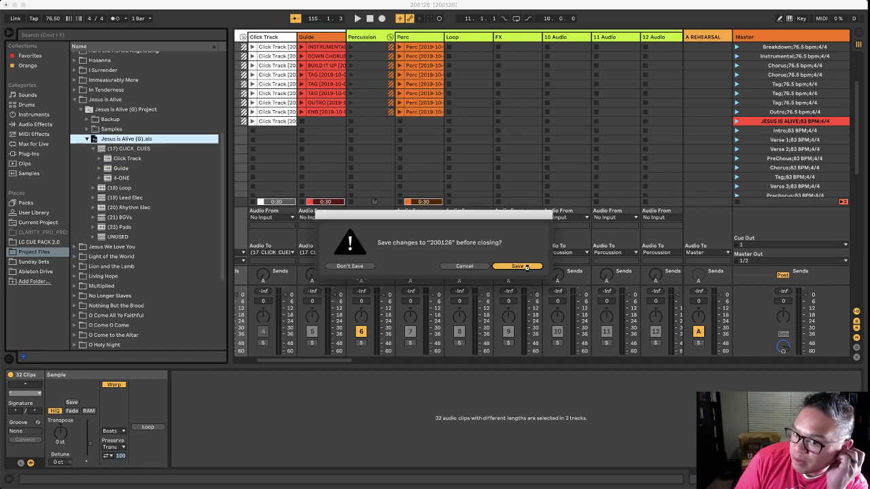
click(524, 267)
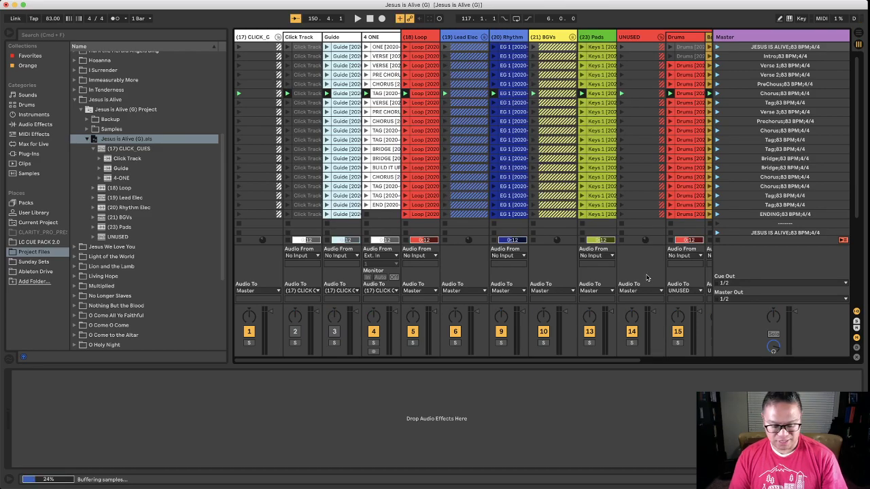
Step: Delete the Guide track from the (17) CLICK_CUES group in the arrangement and save the set
key(Tab)
click(731, 128)
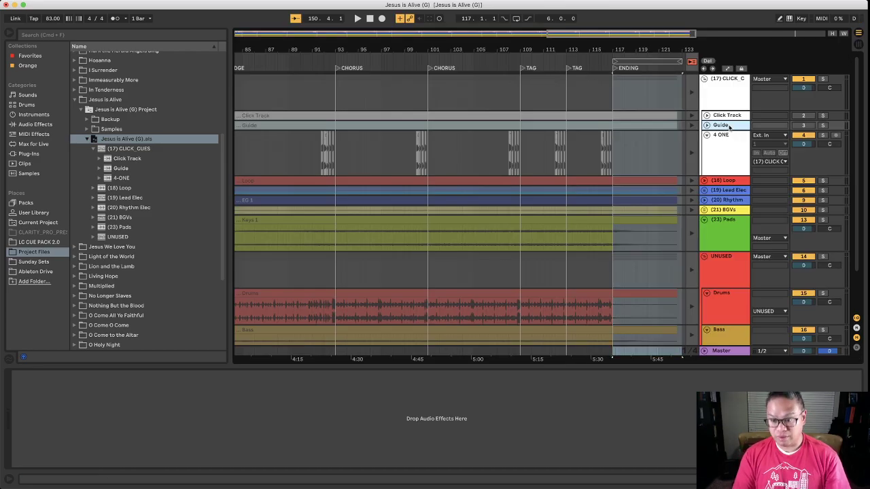
key(Delete)
key(super+s)
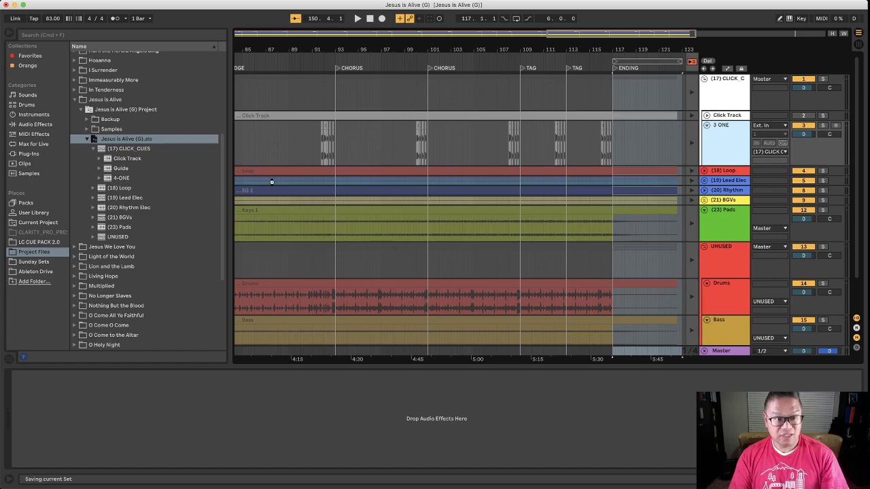
Step: Reopen the recent set 200126.als
click(68, 3)
mouse_move(90, 21)
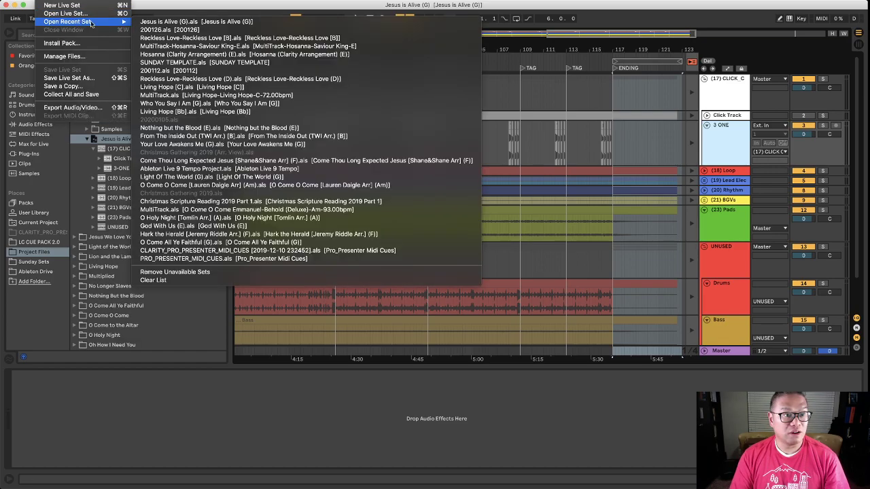
click(170, 30)
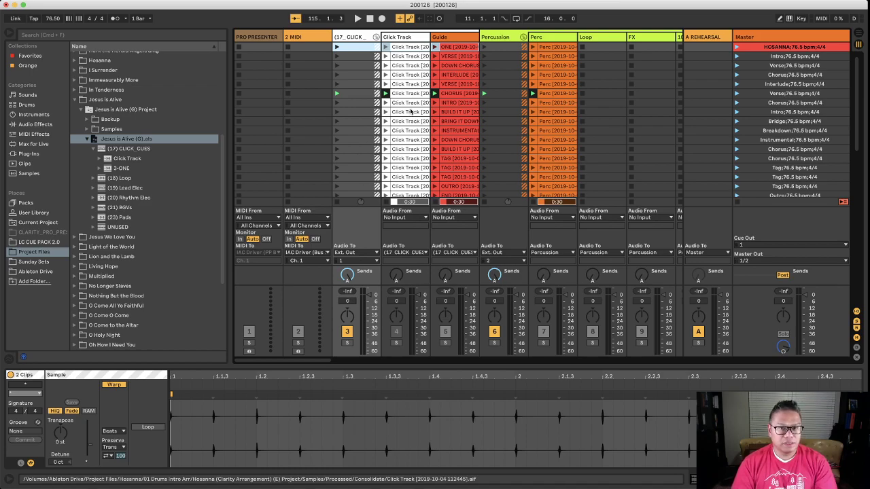
Step: Import the (17) CLICK_CUES group from Jesus is Alive (G).als into the click group, starting at the JESUS IS ALIVE scene
scroll(399, 138, down, 10)
scroll(399, 138, up, 2)
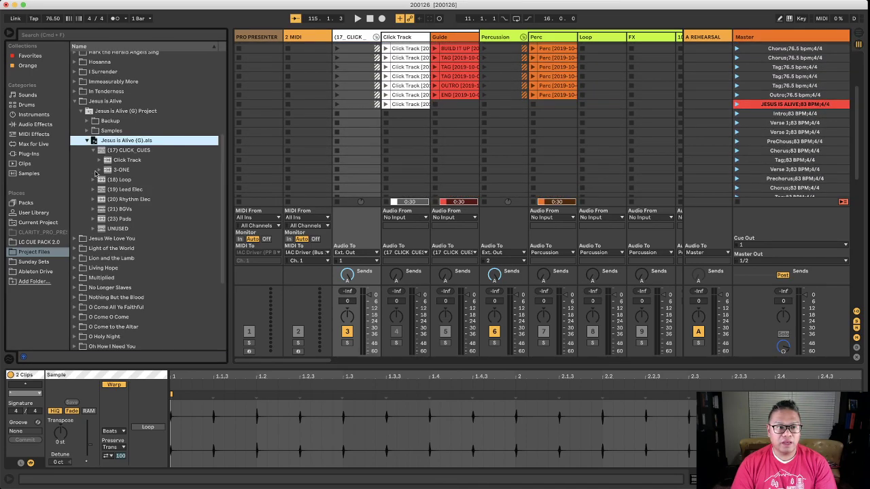
click(103, 151)
drag(354, 119, 399, 105)
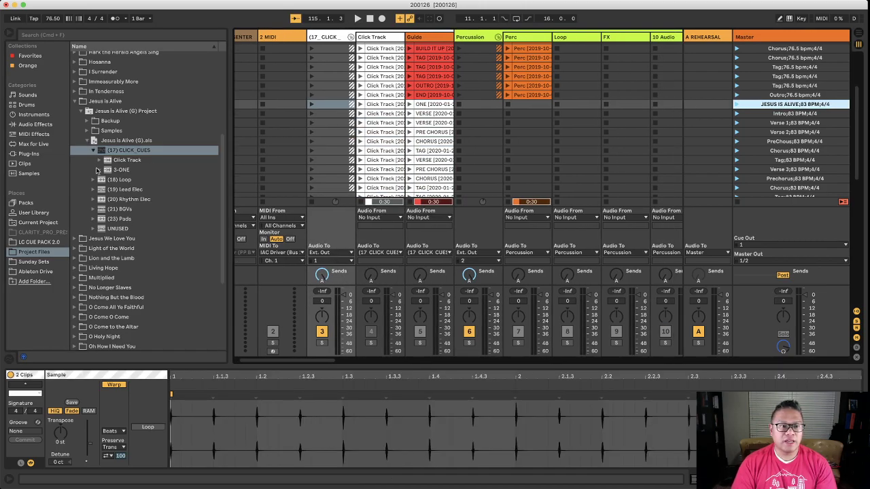
Step: Import the (18) Loop group into the Loop track and the (19) Lead Elec group into track 16, starting at the JESUS IS ALIVE scene
drag(100, 180, 564, 111)
scroll(549, 107, right, 10)
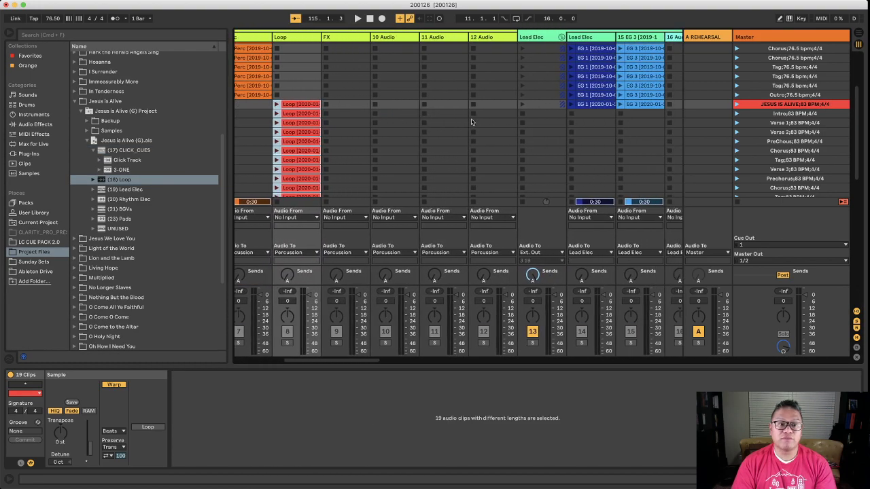
scroll(461, 123, right, 3)
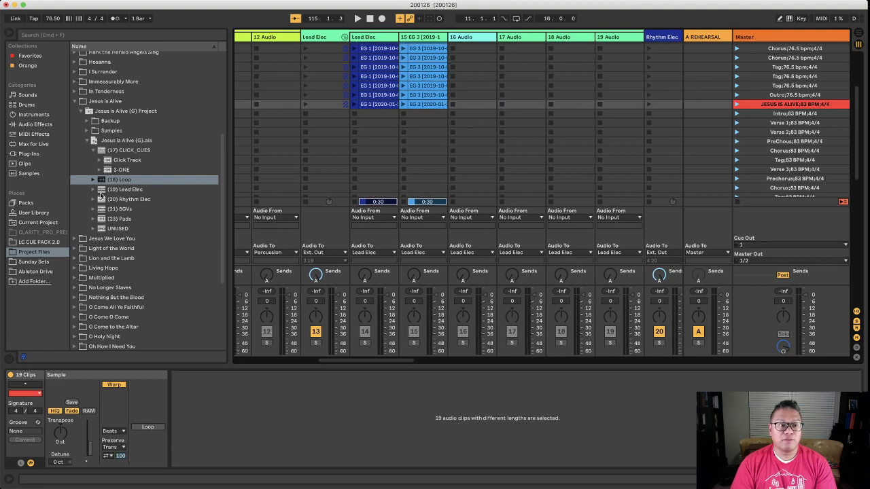
drag(102, 189, 476, 107)
Step: Re-import the (18) Loop group onto the Loop track at the JESUS IS ALIVE scene and check its clips down to the ENDING scene
scroll(408, 126, left, 5)
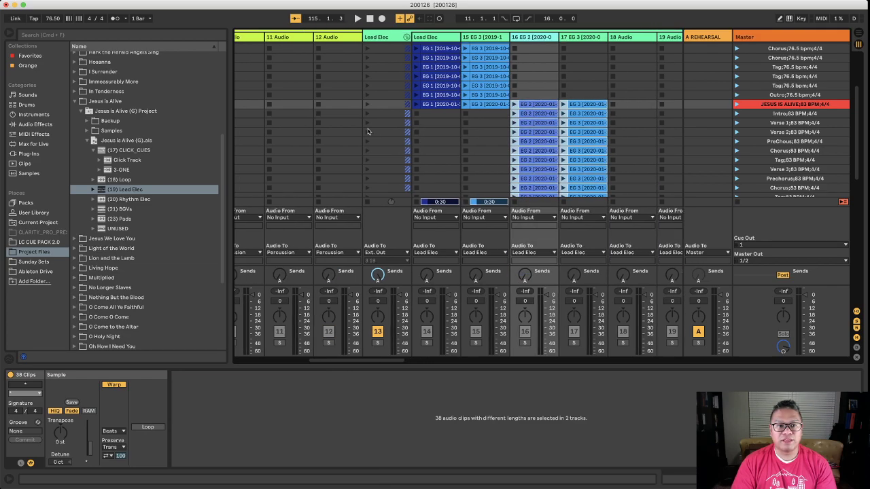
scroll(367, 131, left, 2)
click(302, 105)
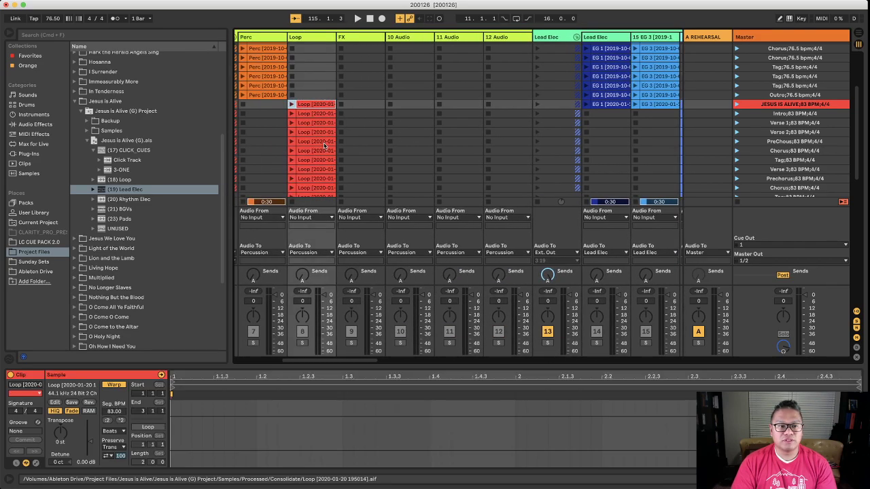
scroll(326, 155, down, 3)
scroll(327, 155, down, 6)
shift+click(321, 161)
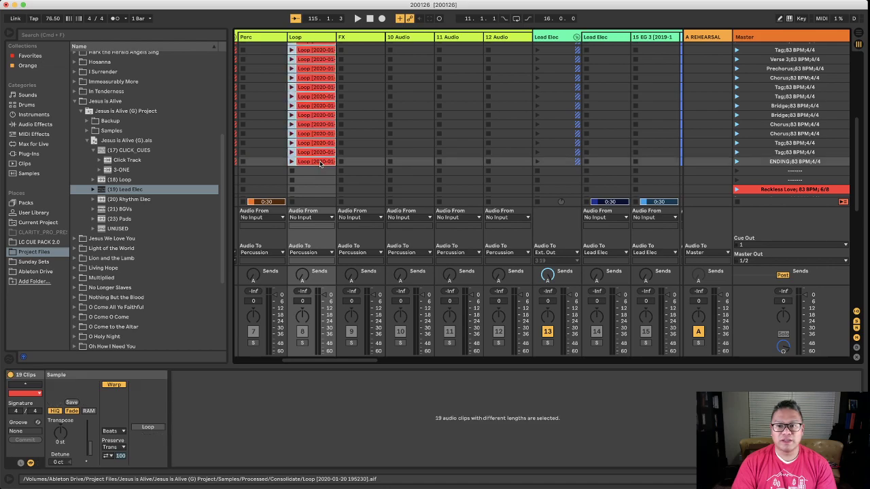
scroll(326, 164, up, 3)
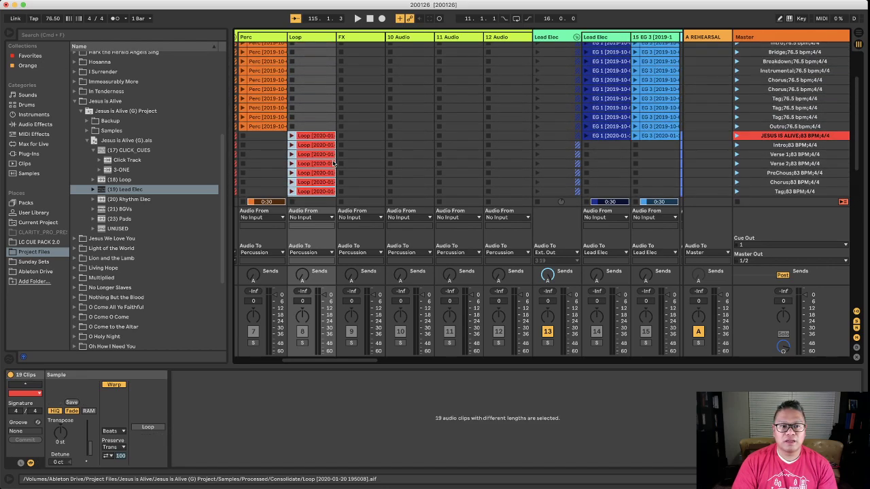
drag(99, 180, 309, 135)
scroll(369, 125, down, 5)
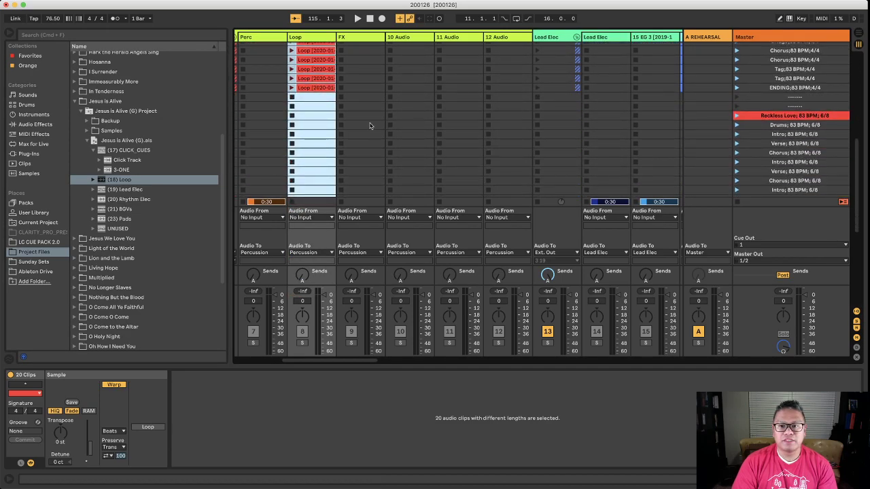
click(770, 91)
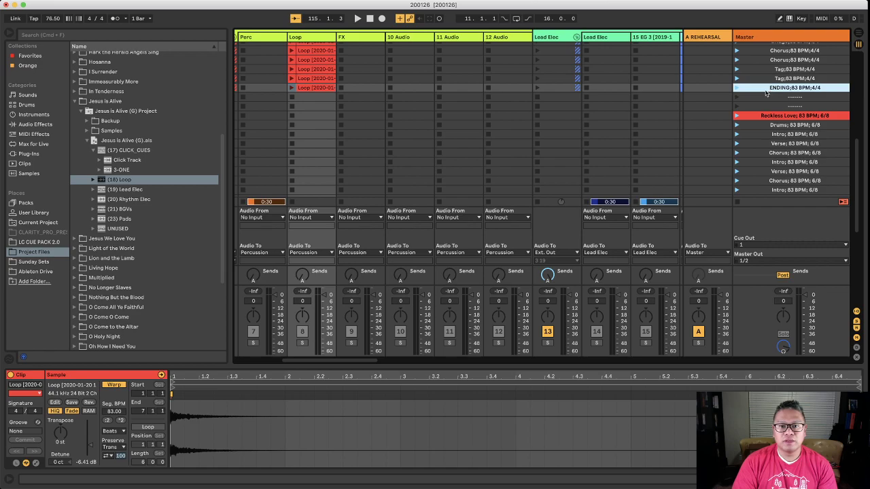
Step: Import the (20) Rhythm Elec group into track 23 of the Rhythm Elec group, starting at the JESUS IS ALIVE scene
scroll(508, 120, right, 10)
scroll(508, 120, up, 3)
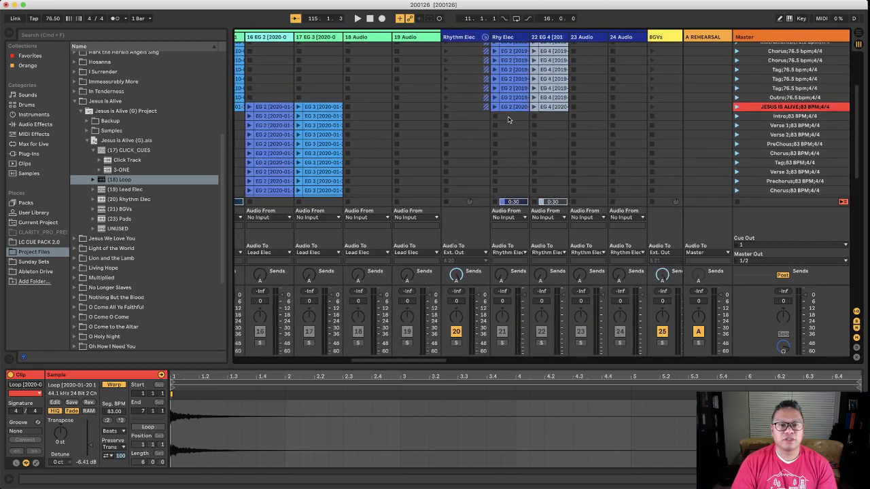
scroll(508, 120, right, 3)
mouse_move(106, 191)
mouse_down()
mouse_move(426, 131)
mouse_move(137, 162)
mouse_move(111, 191)
mouse_up()
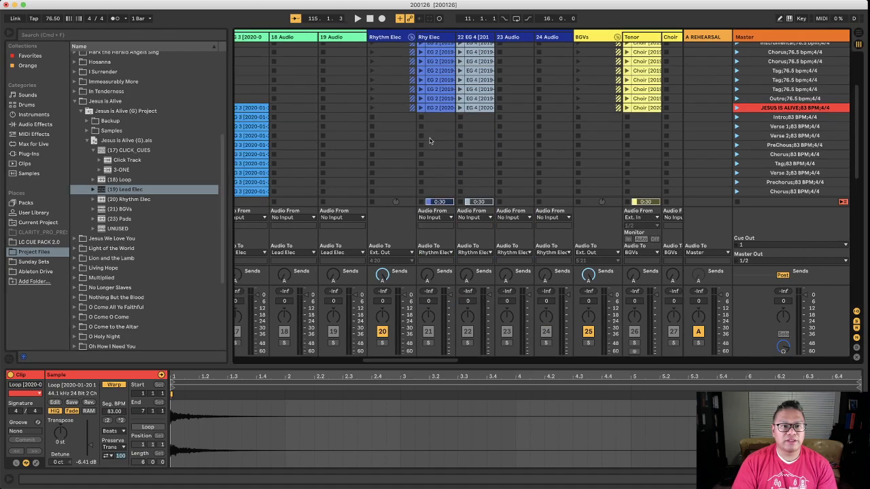
scroll(431, 140, left, 3)
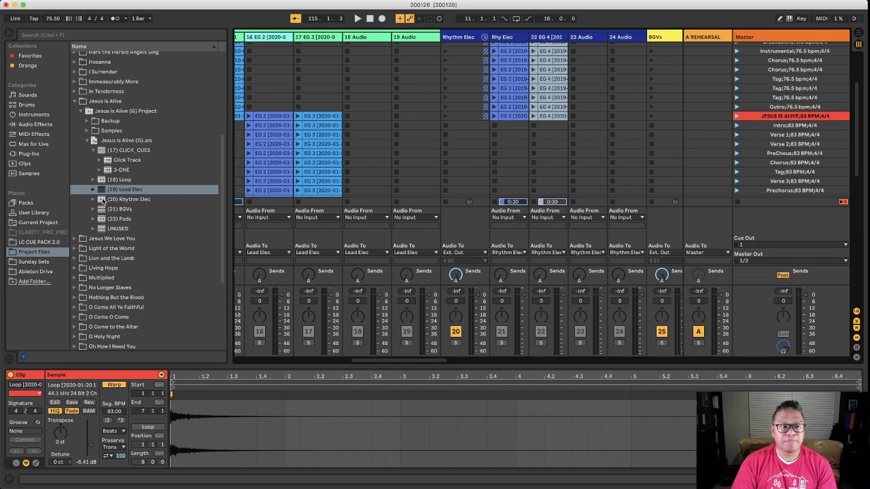
drag(103, 201, 571, 120)
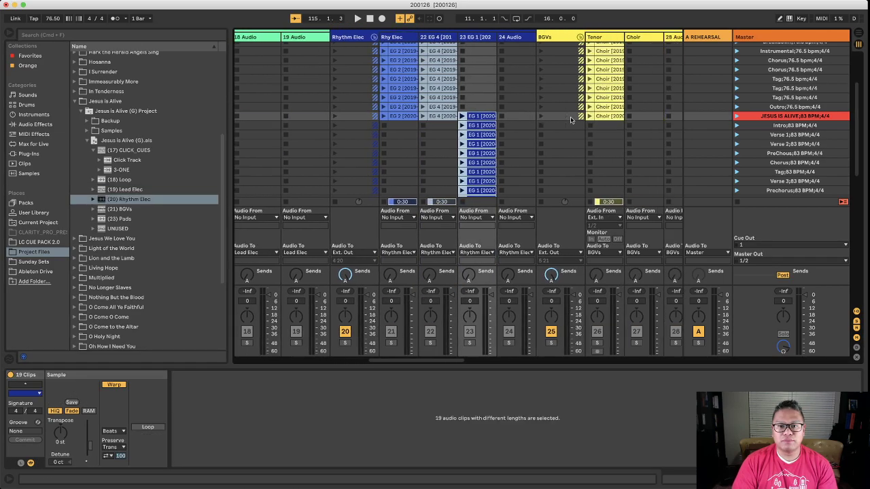
Step: Import the (21) BGVs group into the BGVs tracks and the (23) Pads group into track 44, starting at the JESUS IS ALIVE scene
scroll(556, 125, right, 3)
drag(102, 210, 471, 120)
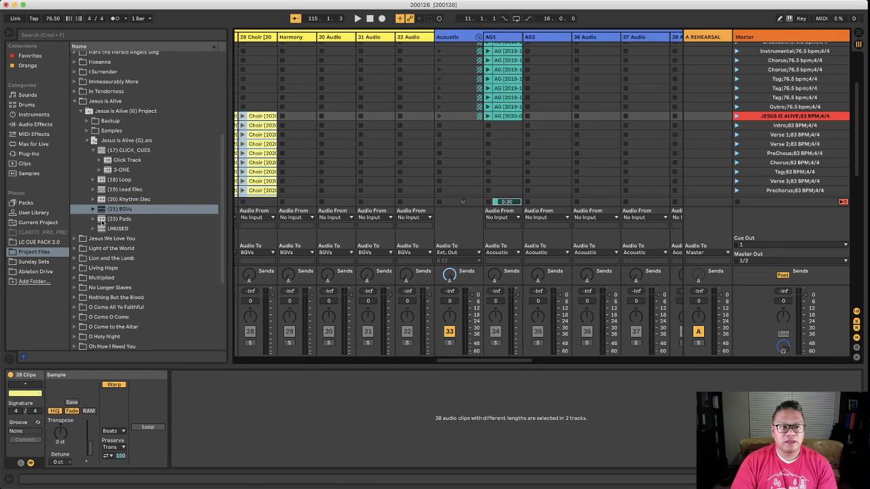
scroll(552, 125, right, 10)
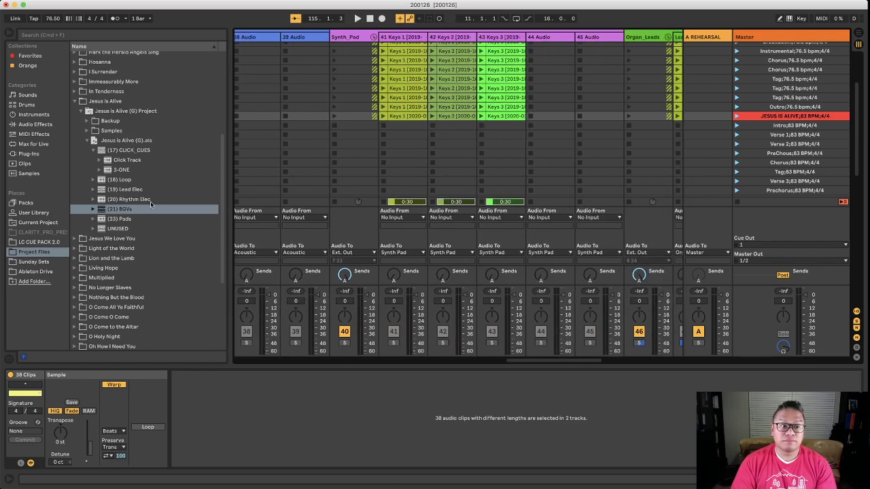
drag(105, 218, 552, 119)
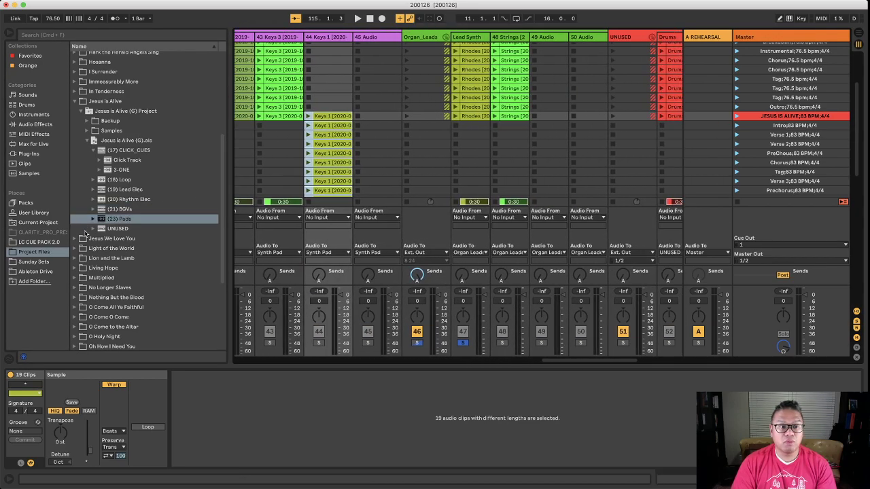
Step: Import the Jesus is Alive UNUSED group into the Drums, Bass and 54 Audio tracks, starting at the Intro scene
click(93, 229)
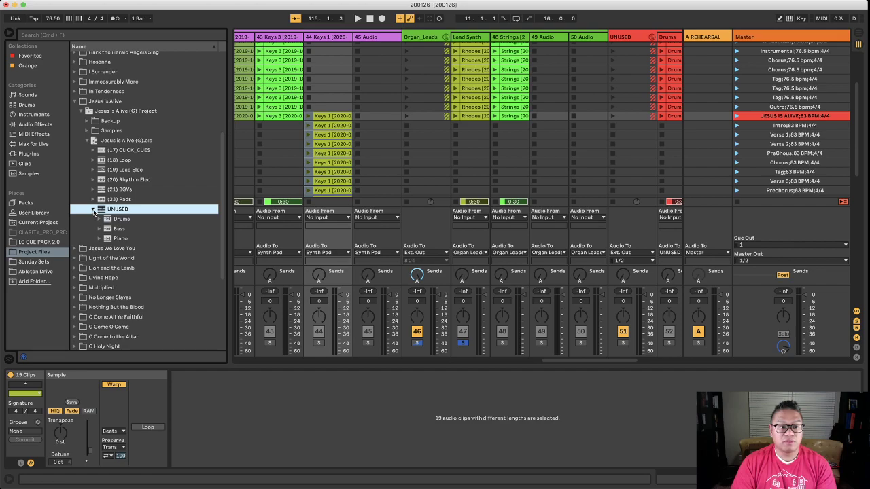
click(94, 212)
scroll(268, 192, right, 5)
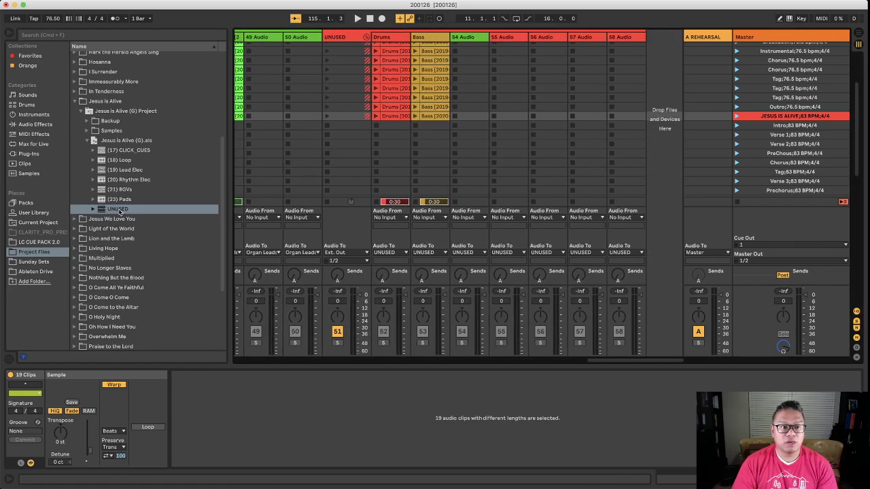
drag(103, 212, 406, 129)
click(400, 127)
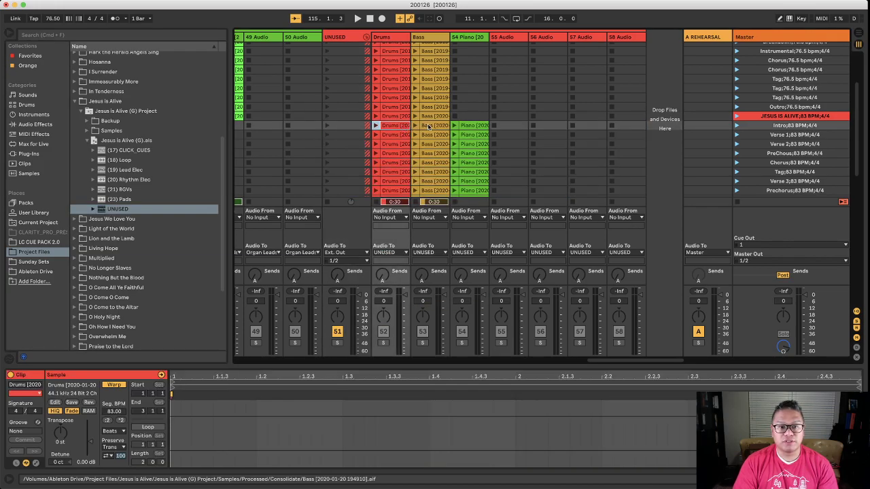
Step: Delete the imported Drums, Bass and Piano clips in the Intro scene
key(Right)
key(Right)
key(shift+Left)
key(shift+Left)
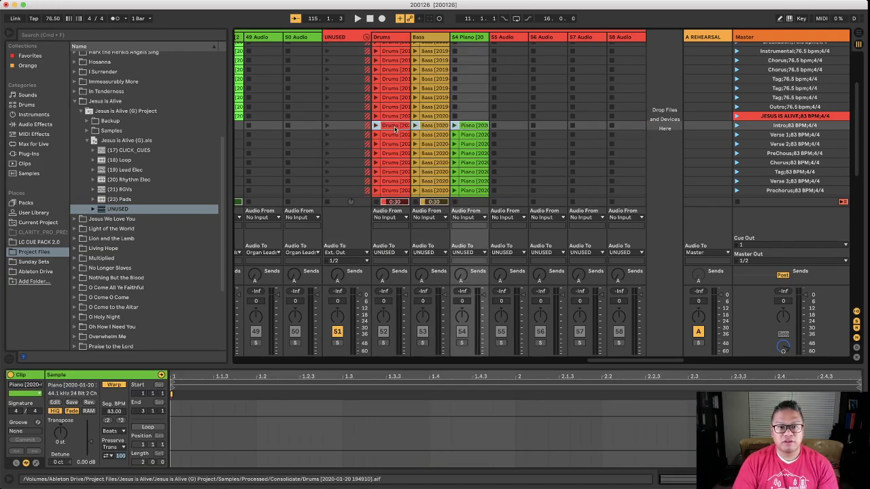
key(Delete)
Step: Move all remaining Jesus Is Alive Drums, Bass and Piano clips up one scene so they start at the Intro scene
key(super+a)
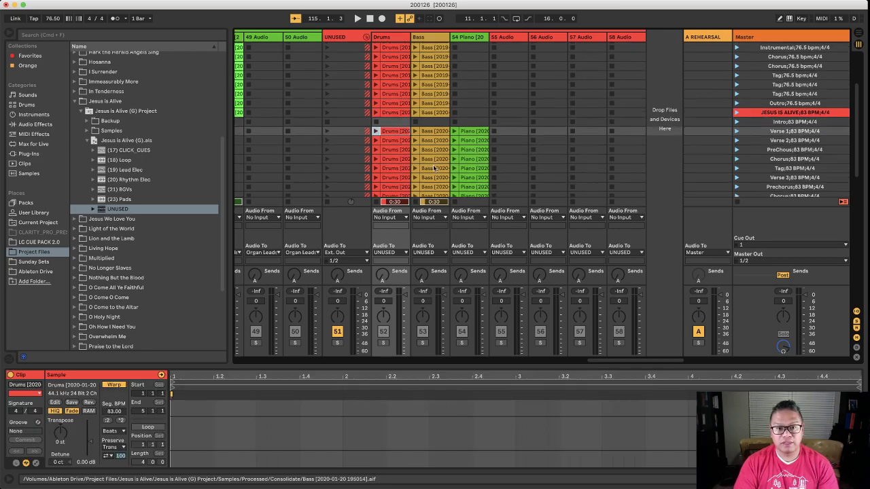
scroll(472, 93, down, 5)
scroll(473, 93, up, 6)
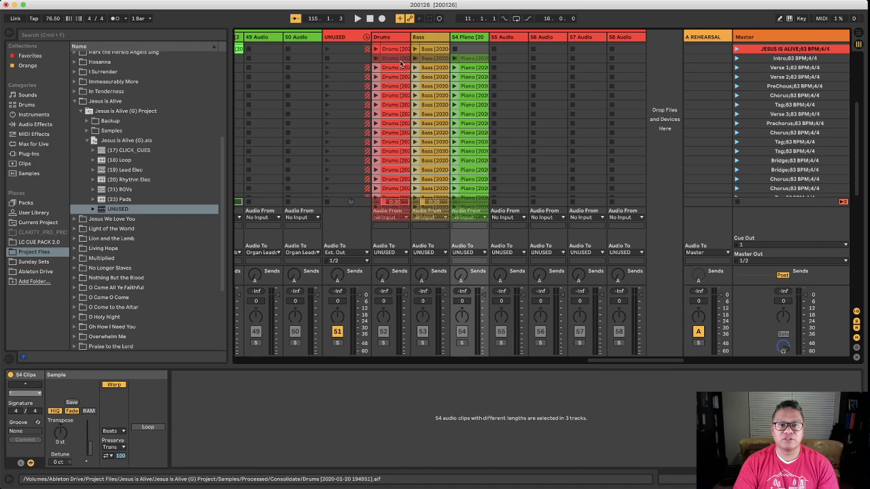
drag(401, 64, 354, 117)
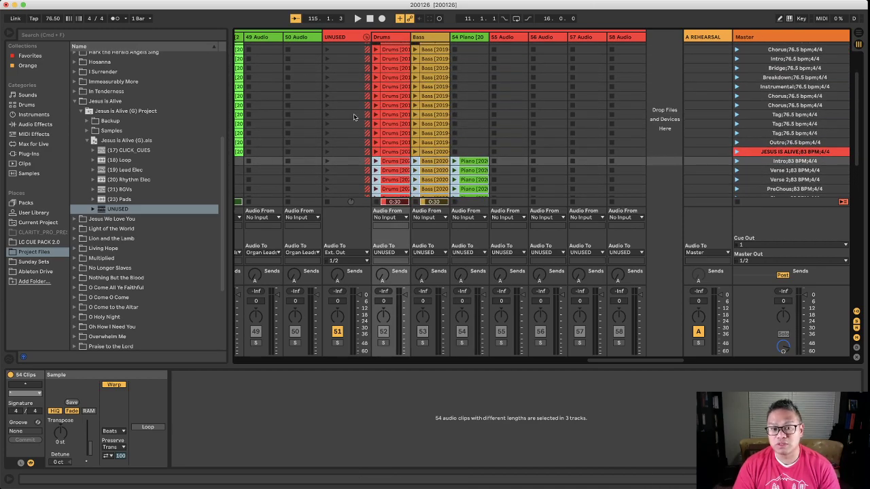
Step: Check how the Jesus Is Alive clips line up with the scenes down to ENDING across the track groups
scroll(467, 168, down, 8)
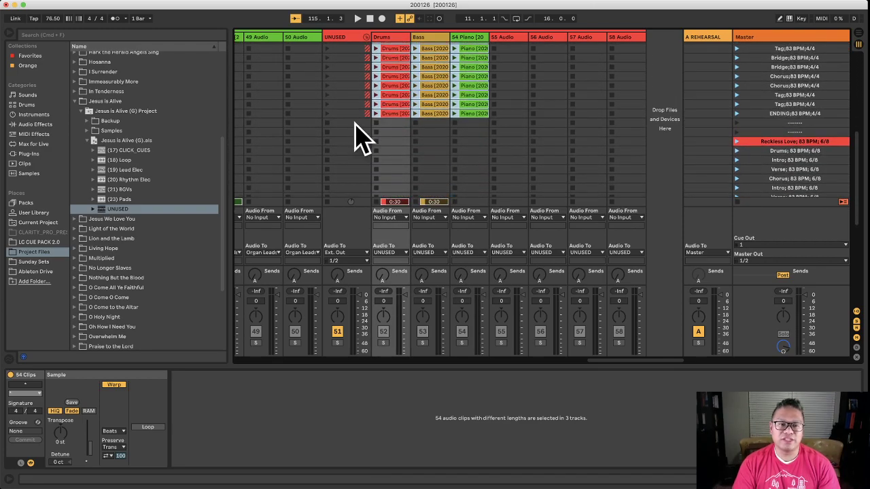
scroll(354, 131, left, 15)
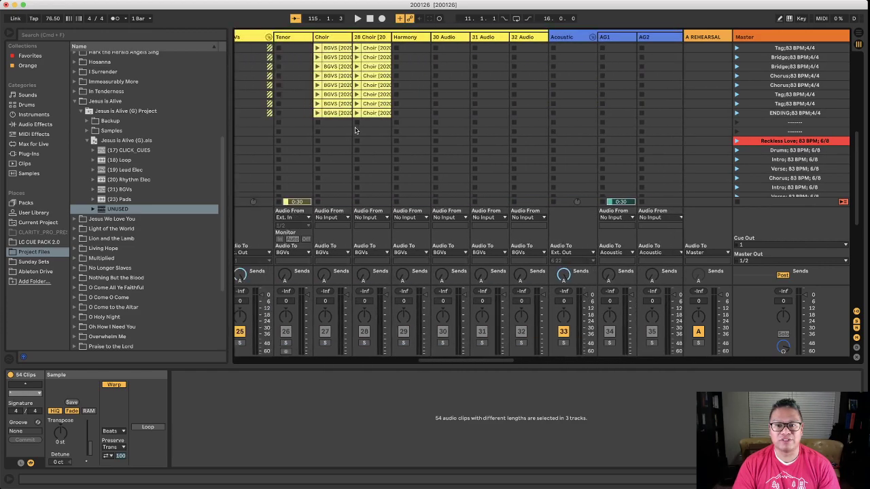
scroll(355, 130, right, 3)
scroll(355, 130, down, 2)
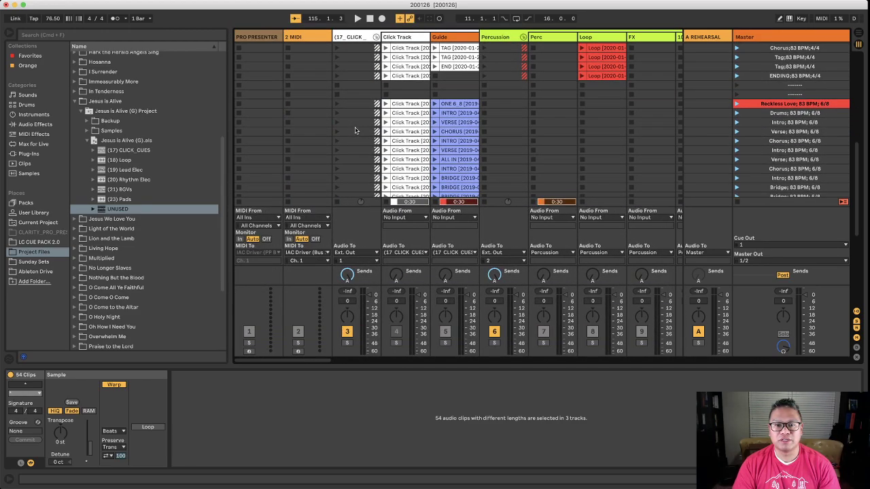
scroll(355, 130, left, 5)
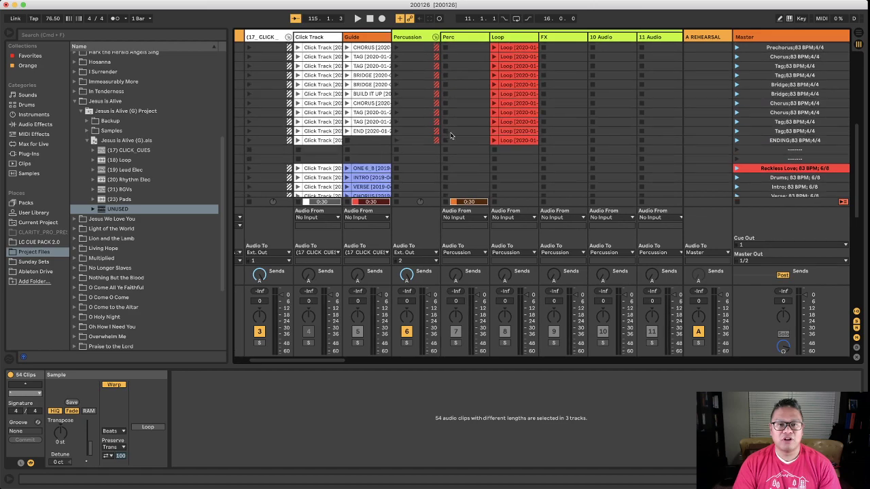
scroll(449, 136, up, 2)
scroll(448, 136, right, 3)
scroll(448, 136, down, 2)
scroll(450, 136, up, 2)
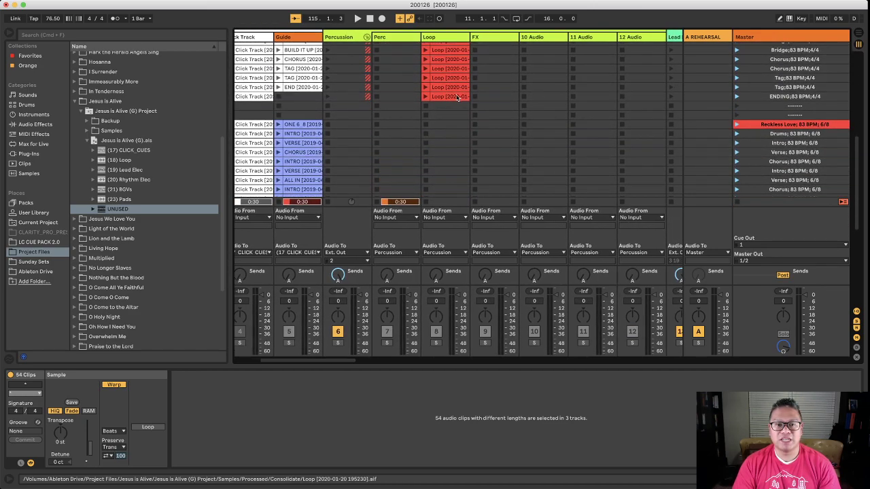
Step: Import the Reckless Love [B] Percussion group into the FX and 10 Audio tracks, starting at the Reckless Love scene
scroll(454, 99, down, 4)
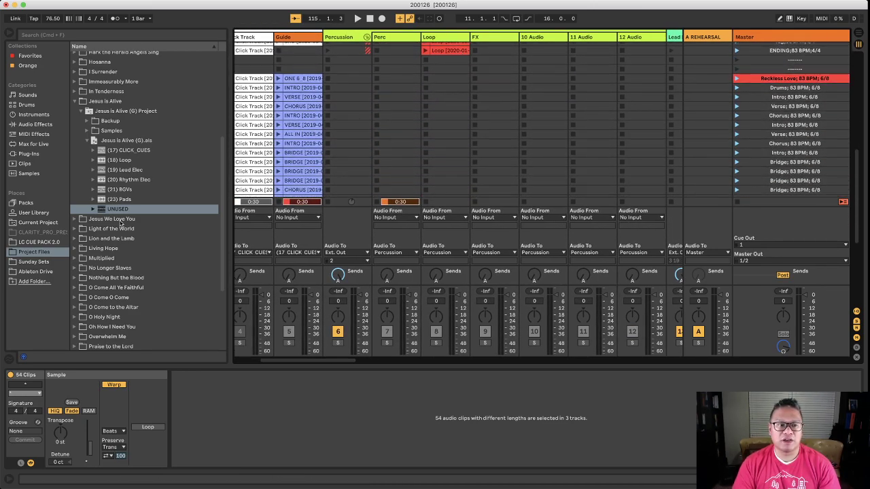
scroll(114, 307, down, 5)
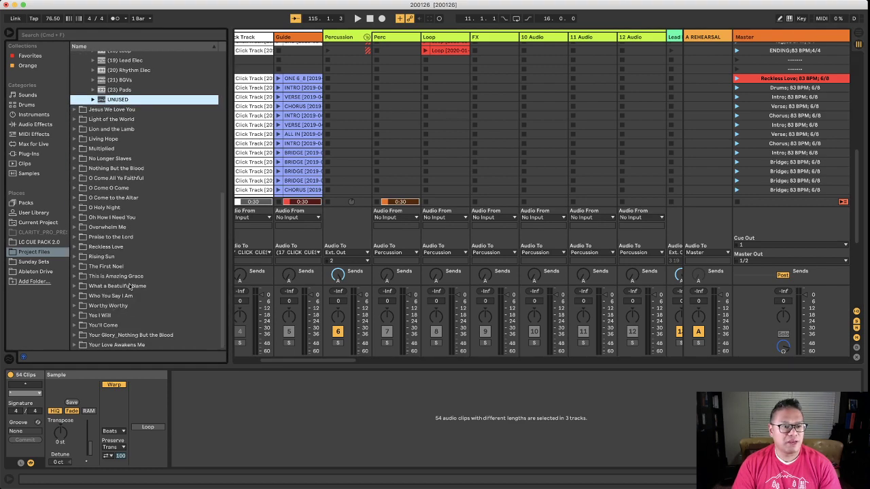
click(75, 246)
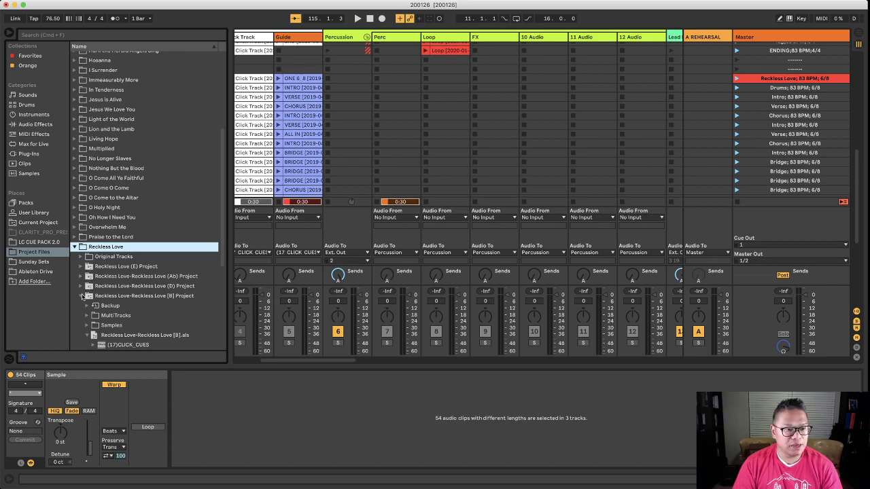
scroll(95, 299, down, 3)
drag(106, 302, 445, 84)
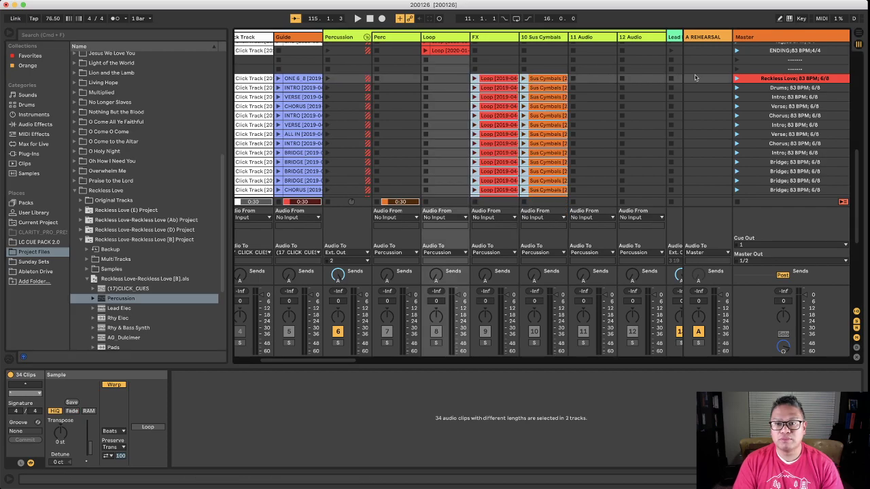
Step: Import the Lead Elec group into tracks 18 and 19 at the Reckless Love scene, and delete the empty 11 and 12 Audio tracks
scroll(600, 108, right, 5)
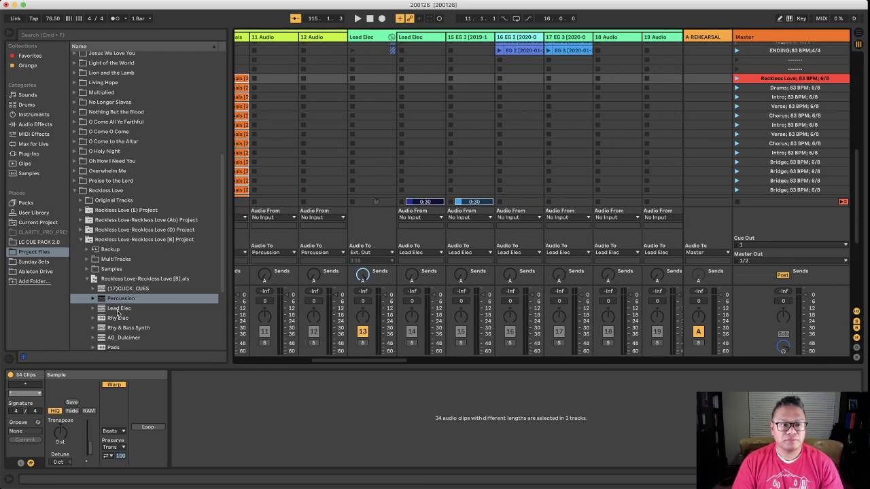
drag(101, 309, 585, 83)
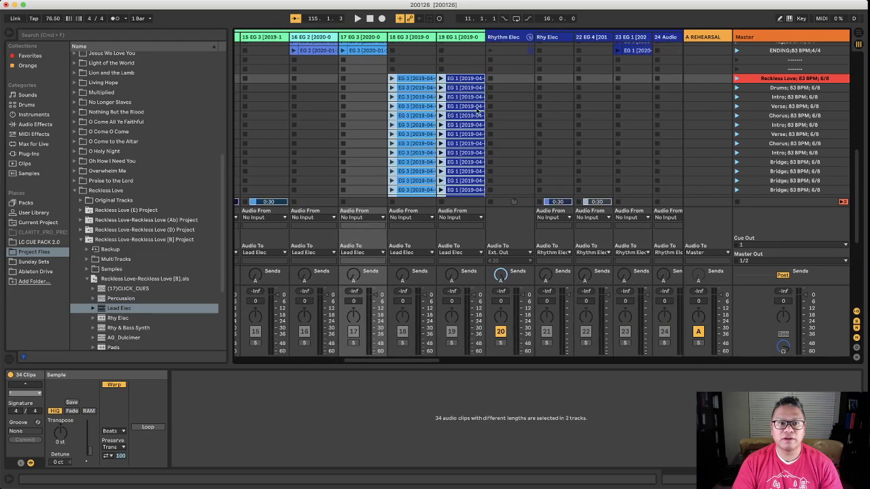
scroll(477, 111, left, 3)
click(403, 38)
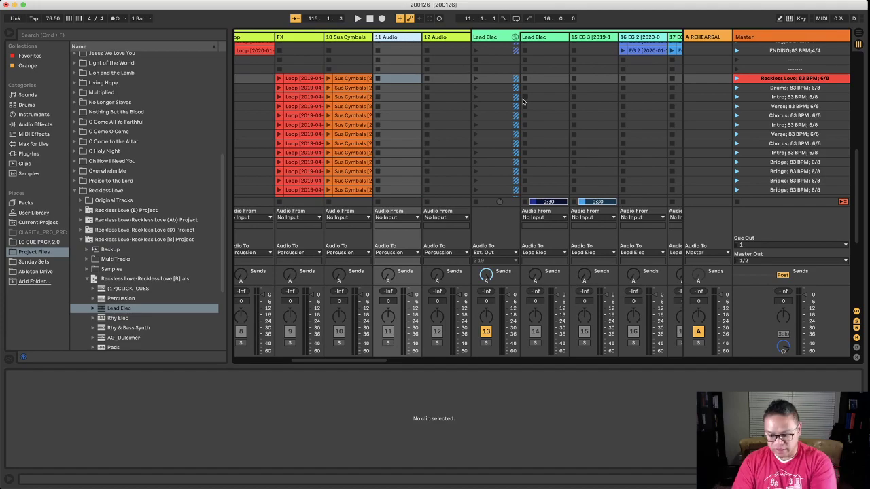
key(Delete)
click(455, 76)
Step: Import the Rhy Elec group into track 22 and the Rhy & Bass Synth group into tracks 27 and 28, starting at the Reckless Love scene
scroll(476, 95, right, 5)
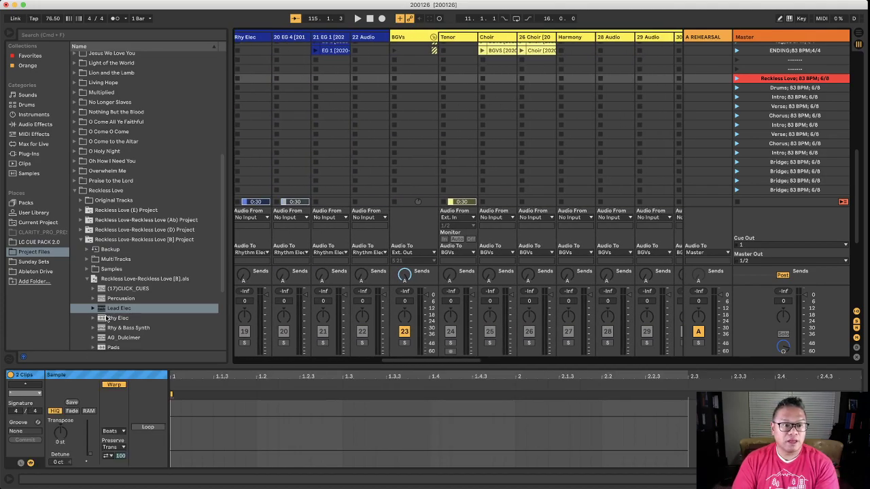
drag(100, 320, 360, 82)
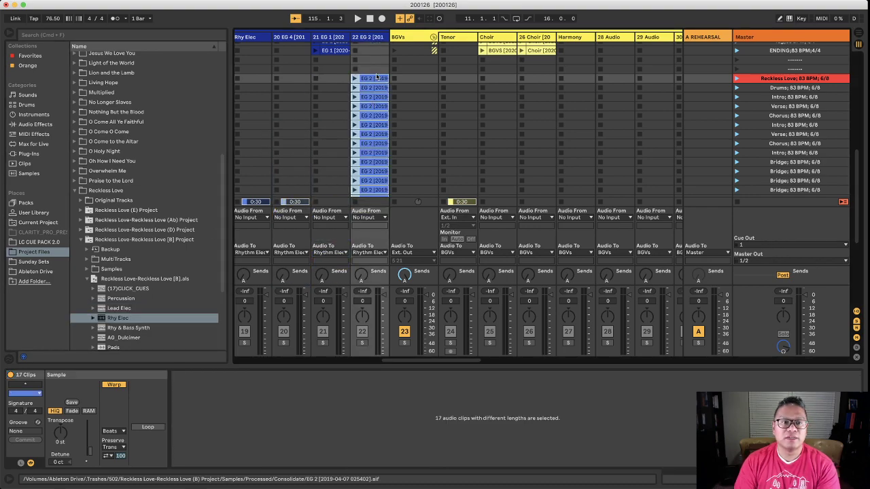
scroll(521, 95, right, 5)
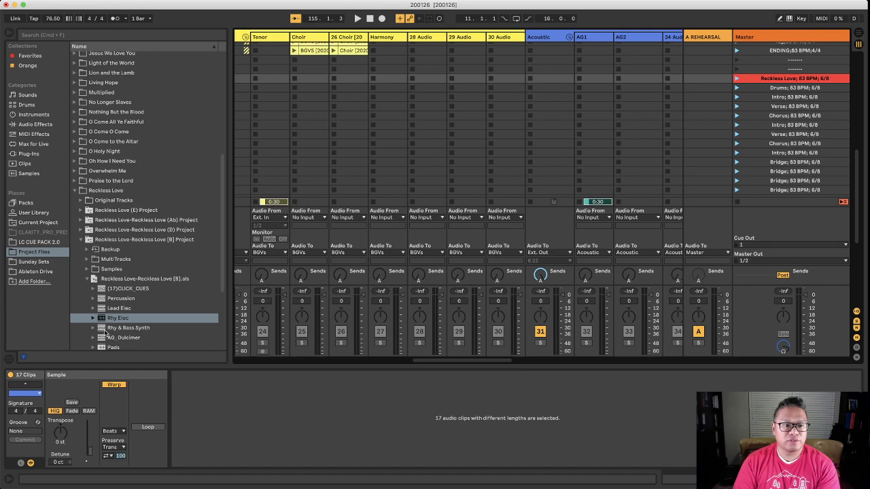
drag(105, 331, 357, 79)
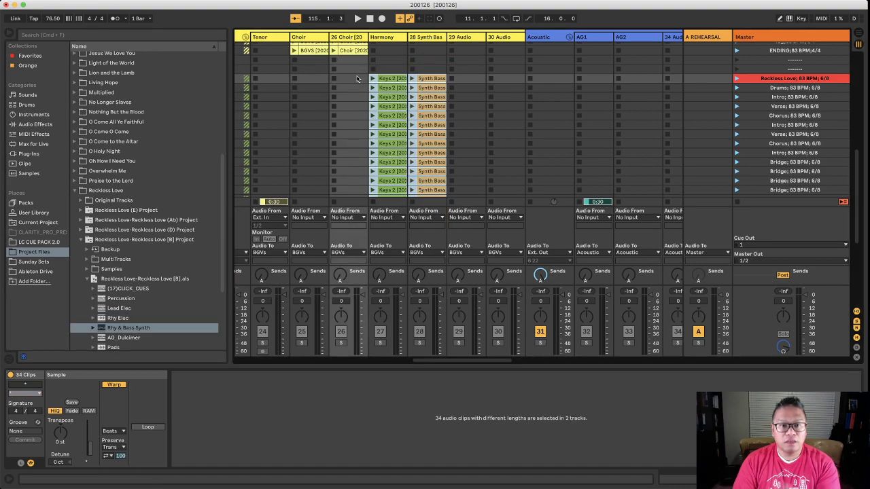
Step: Delete the empty 29 Audio and 30 Audio tracks from the BGVs group
click(476, 39)
key(Delete)
key(Delete)
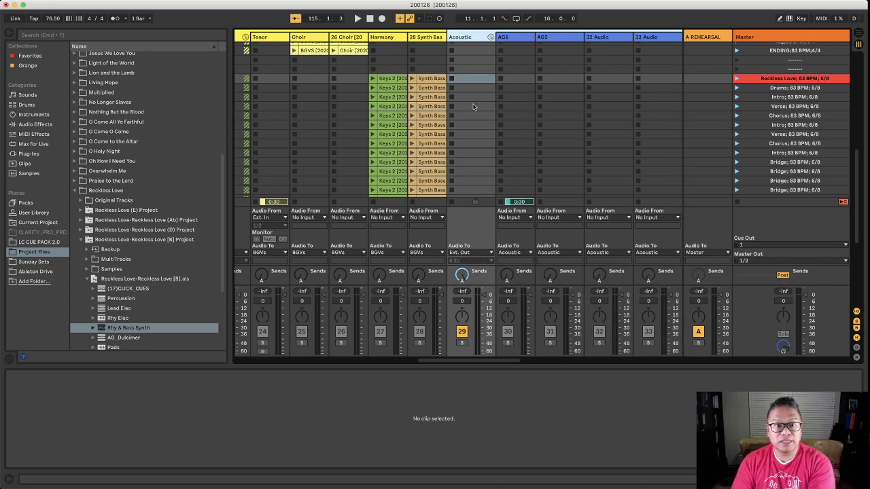
Step: Import the AG_Dulcimer group into the AG2 and 32 Audio tracks of the Acoustic group, starting at the Reckless Love scene
scroll(474, 106, right, 5)
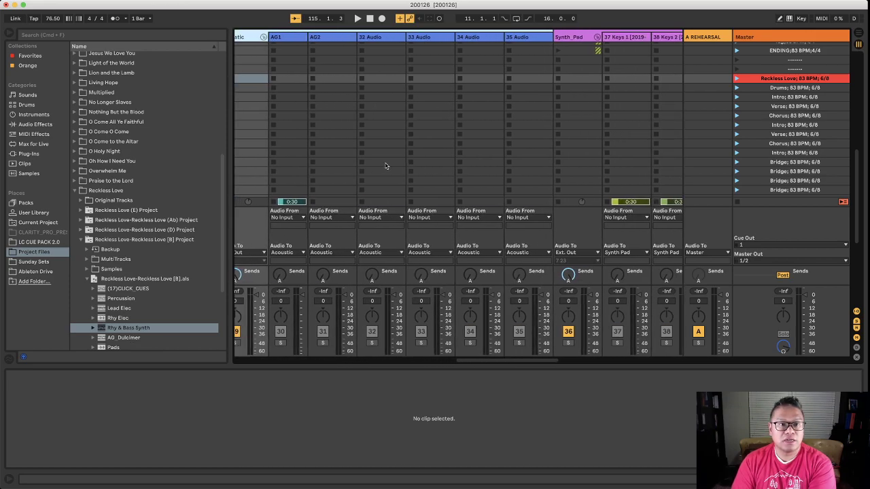
scroll(396, 165, up, 5)
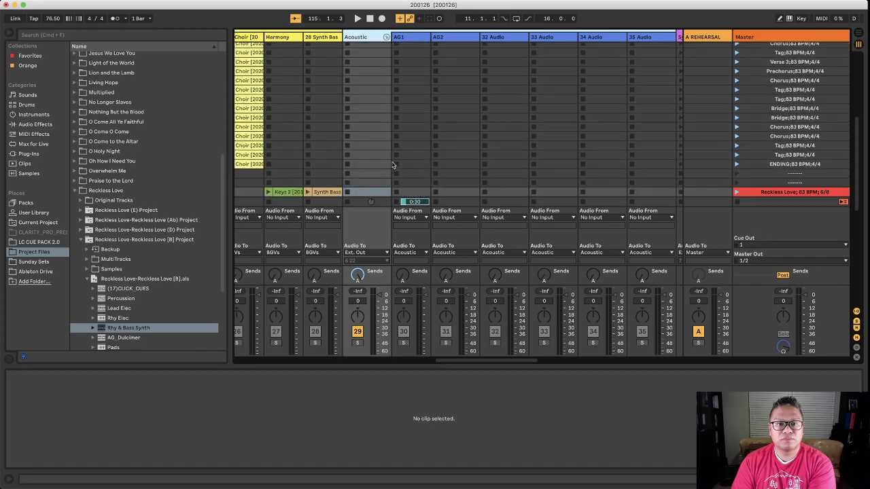
scroll(392, 165, down, 3)
scroll(192, 324, down, 1)
scroll(554, 78, up, 5)
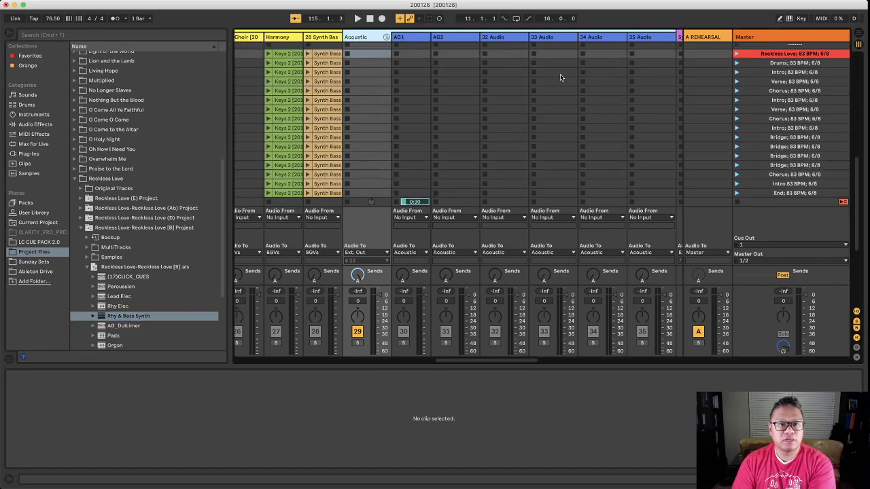
scroll(555, 78, down, 5)
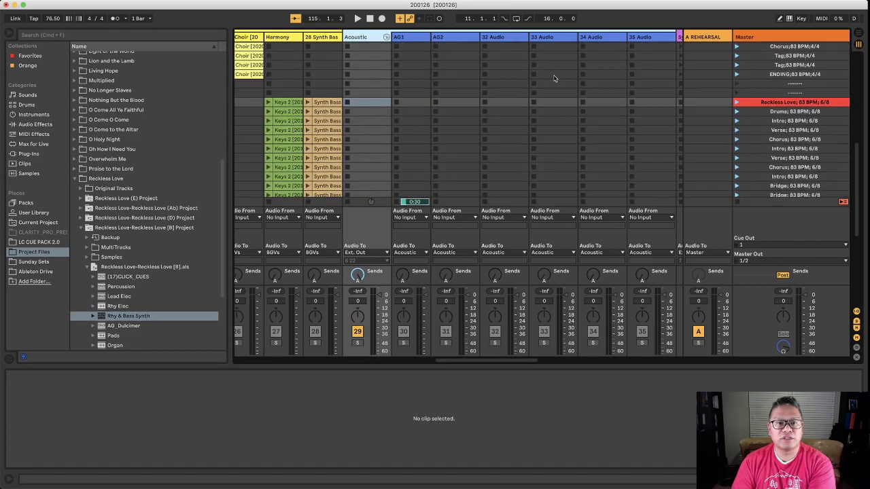
drag(103, 330, 413, 89)
Step: Delete the empty 33, 34 and 35 Audio tracks from the Acoustic group
click(568, 40)
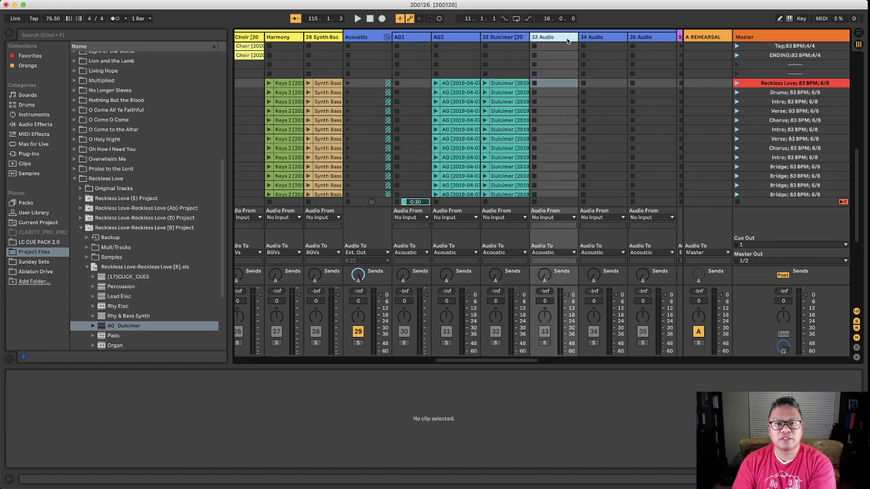
shift+click(639, 36)
key(Delete)
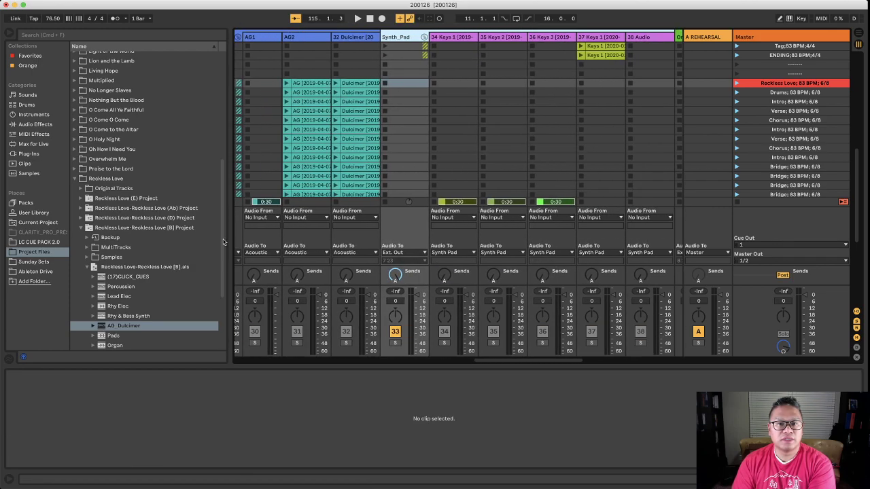
Step: Import the Reckless Love [B] Pads group into track 38 of the Synth_Pad group, starting at the Reckless Love scene
scroll(352, 47, right, 6)
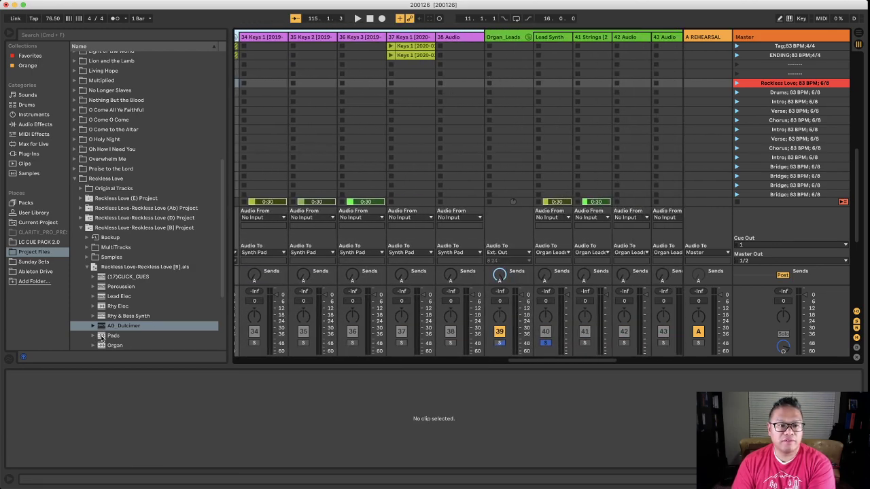
drag(100, 338, 448, 85)
Step: Look over the Organ_Leads and UNUSED track groups across the Jesus Is Alive scenes
scroll(448, 85, right, 6)
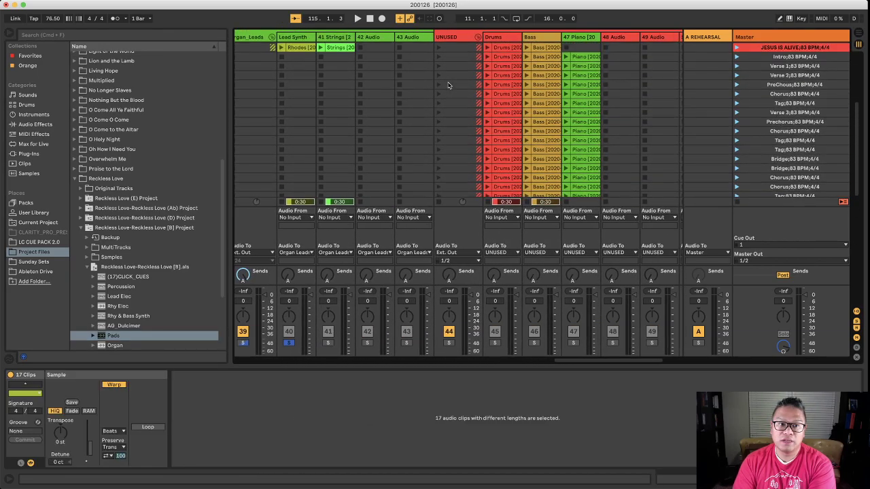
scroll(448, 85, up, 2)
scroll(454, 102, left, 5)
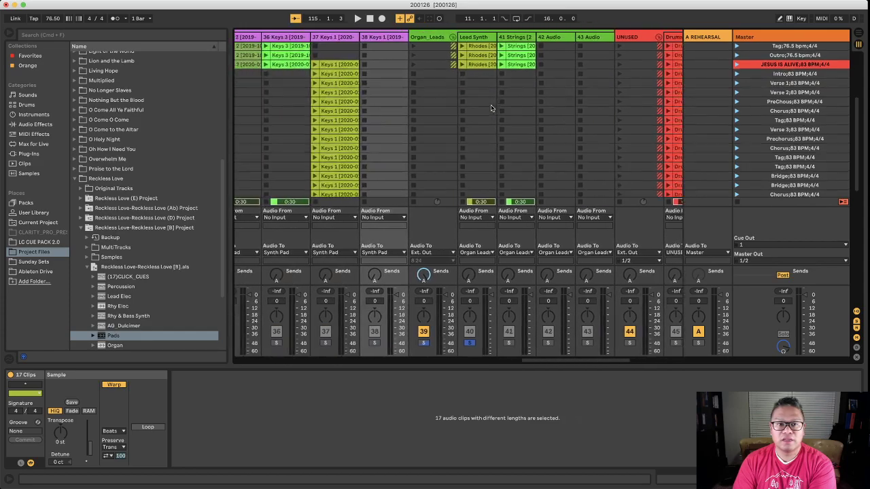
scroll(491, 108, up, 2)
scroll(491, 107, right, 1)
scroll(491, 107, down, 6)
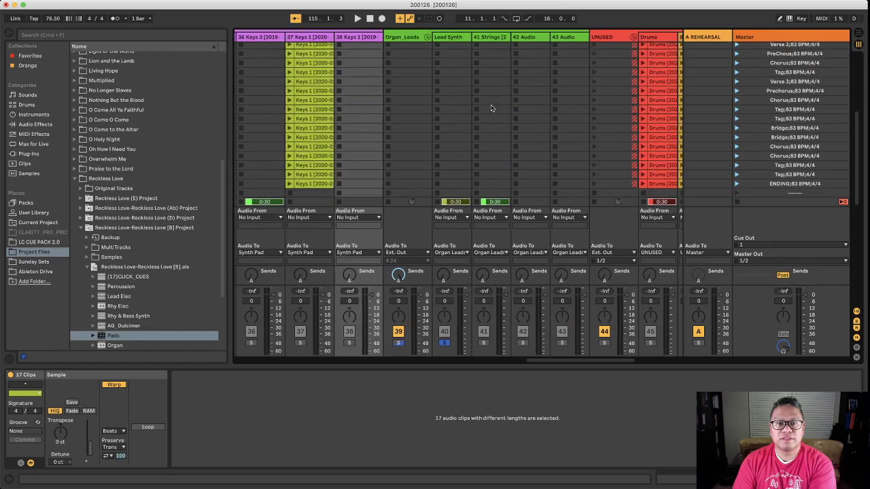
scroll(491, 107, right, 2)
scroll(475, 110, down, 1)
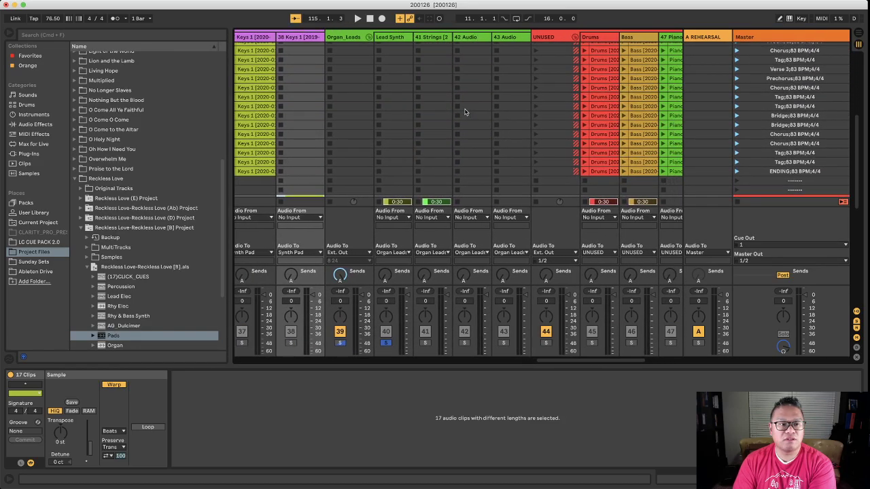
scroll(465, 113, right, 1)
scroll(465, 112, up, 6)
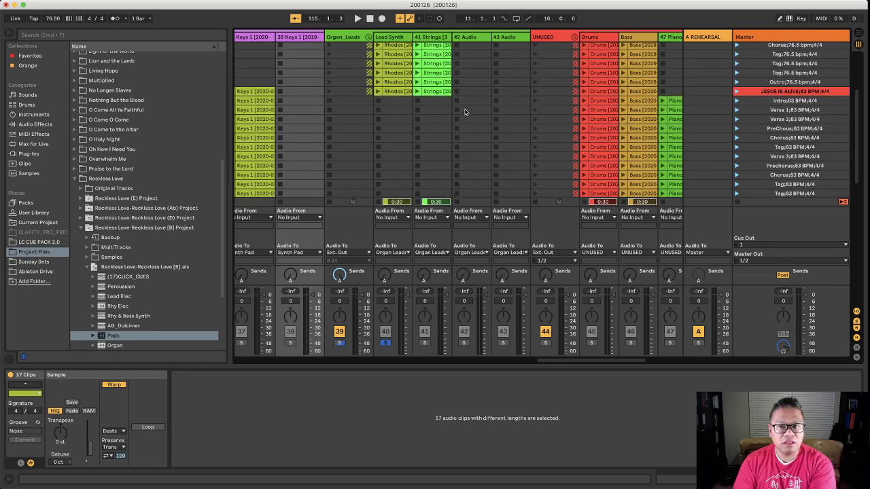
scroll(465, 113, down, 4)
scroll(465, 112, left, 1)
scroll(465, 112, up, 3)
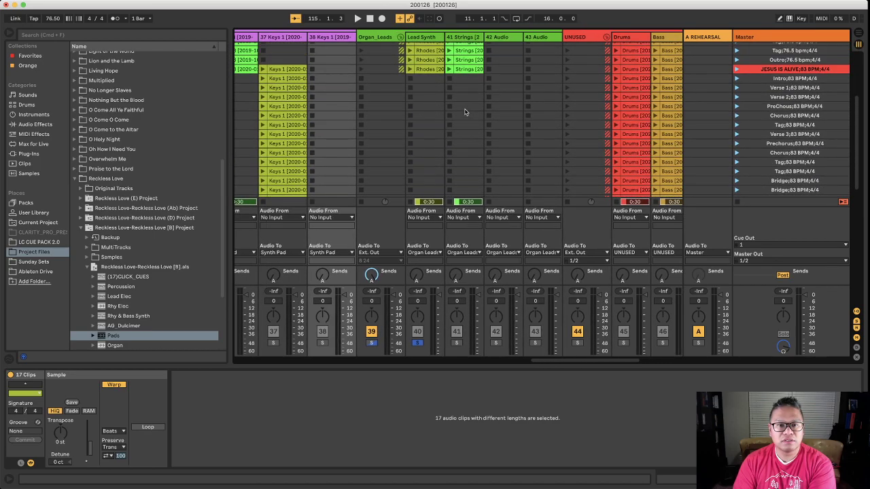
Step: Compare the Jesus is Alive (G) project's track groups in the browser with the Organ_Leads and UNUSED clips in the set
scroll(86, 190, up, 3)
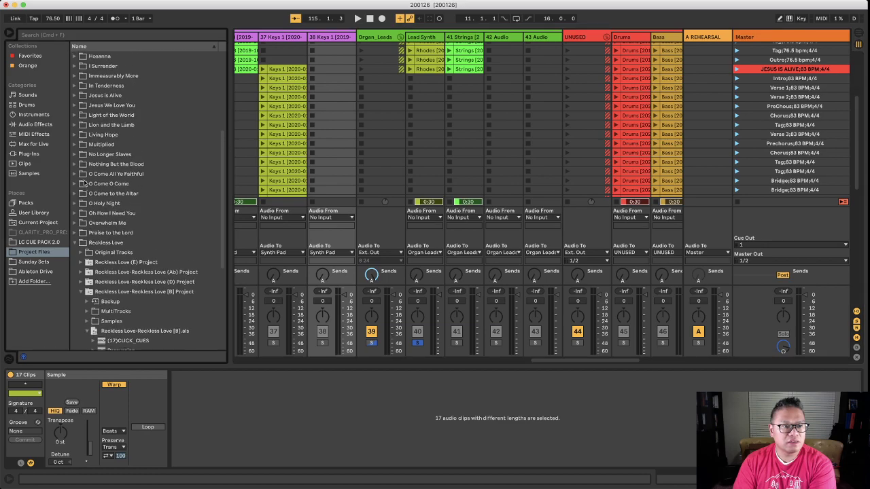
click(76, 106)
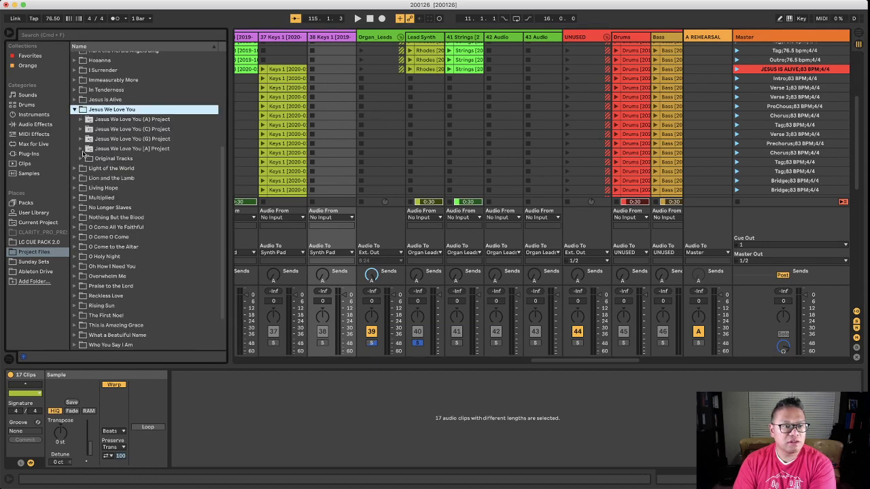
click(75, 100)
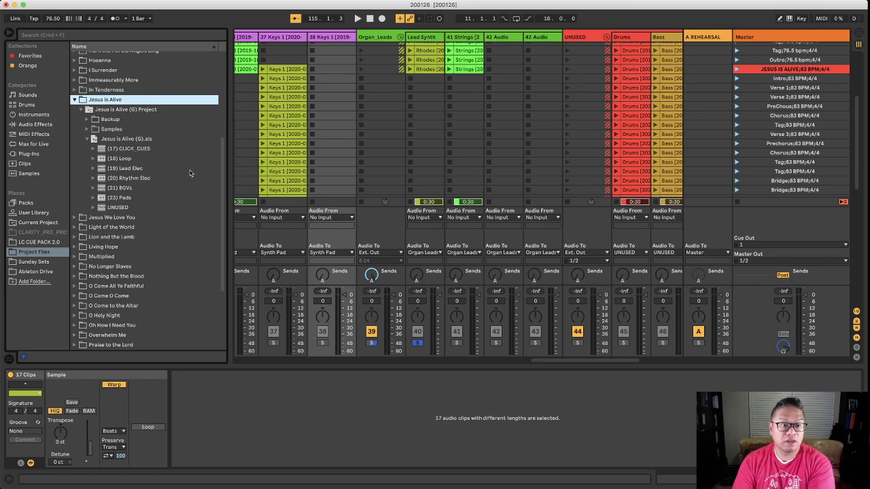
scroll(311, 167, down, 10)
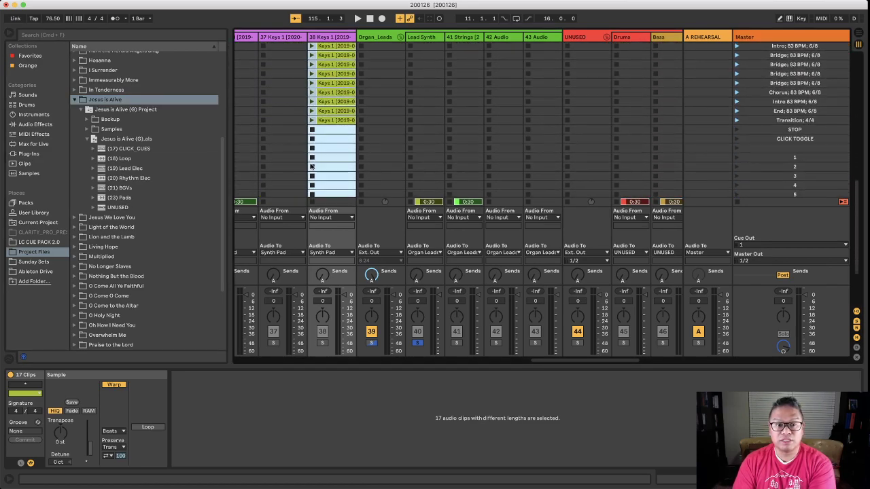
scroll(311, 166, up, 5)
scroll(302, 167, right, 3)
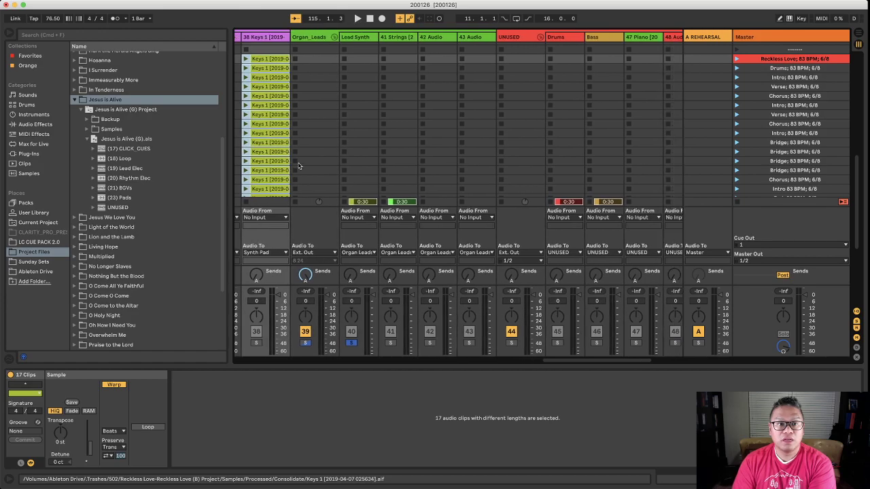
scroll(370, 111, down, 10)
scroll(370, 111, right, 3)
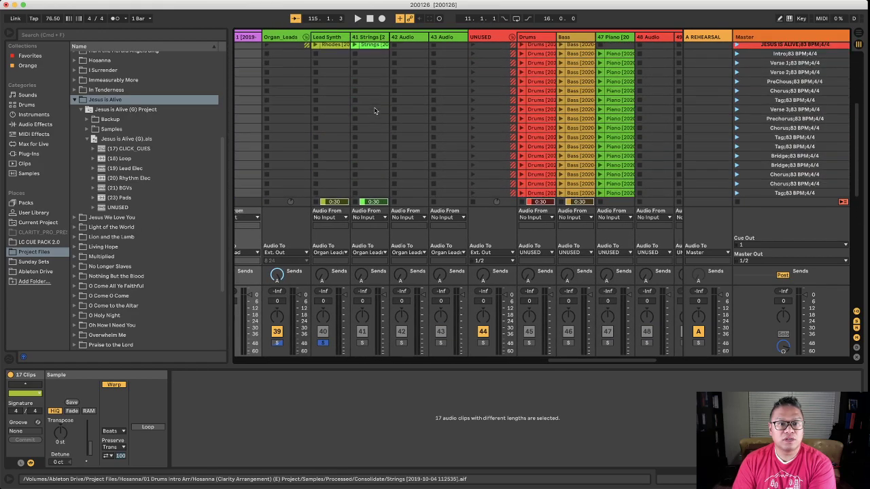
scroll(381, 102, up, 10)
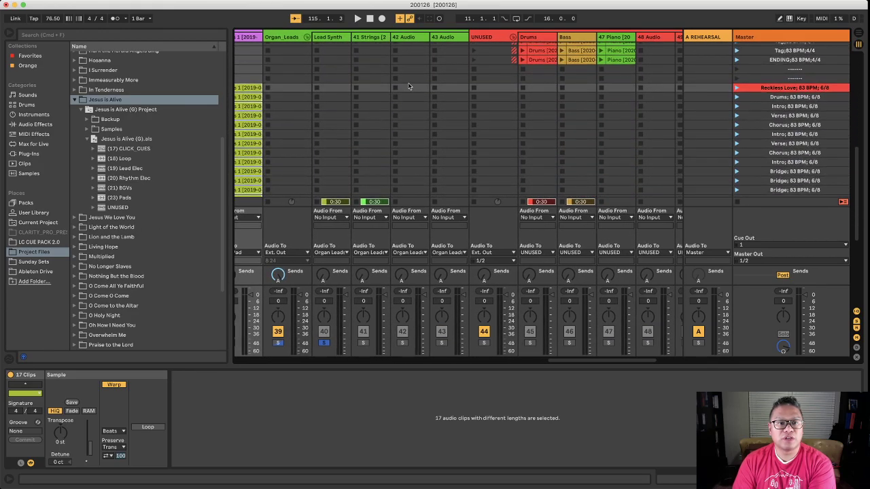
Step: Import the Reckless Love [B] Organ group into track 42 of the Organ_Leads group, starting at the Reckless Love scene
mouse_move(100, 198)
mouse_down()
mouse_move(252, 161)
mouse_move(102, 197)
mouse_up()
scroll(104, 197, down, 4)
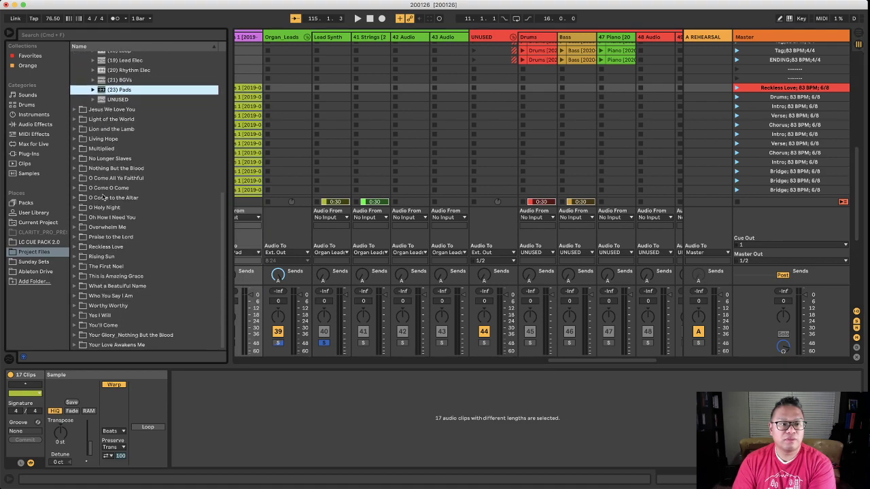
click(75, 249)
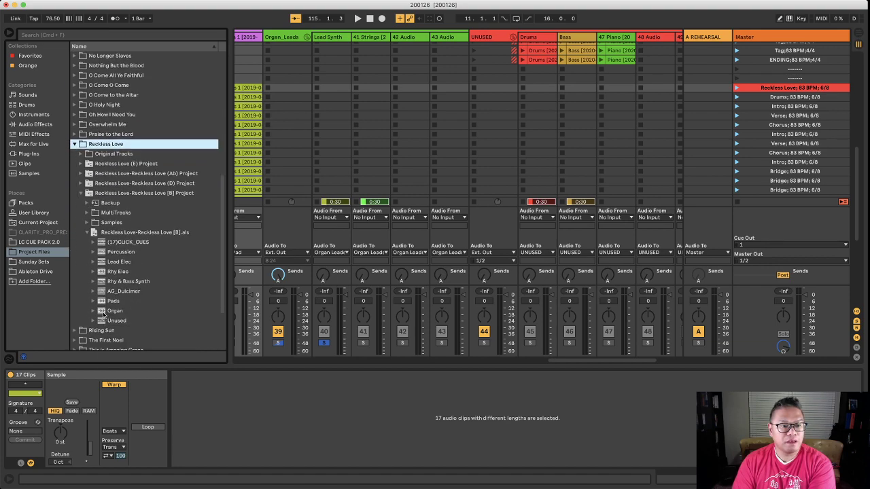
drag(103, 314, 406, 92)
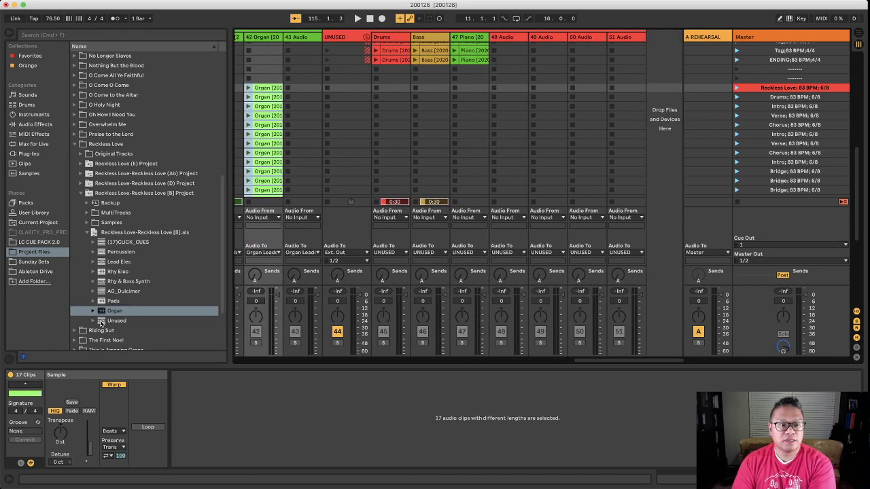
Step: Import the Reckless Love [B] Unused group with Drums, Bass and Piano into the UNUSED group, starting at the Reckless Love scene
click(93, 320)
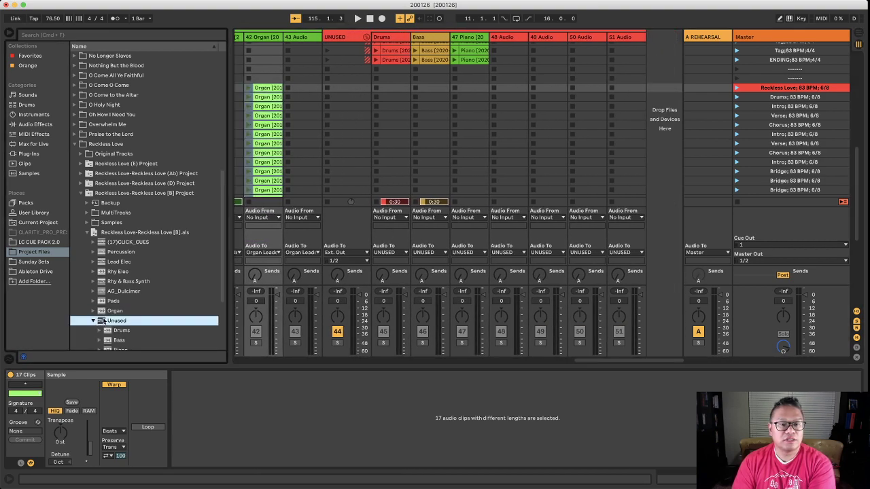
drag(102, 320, 367, 90)
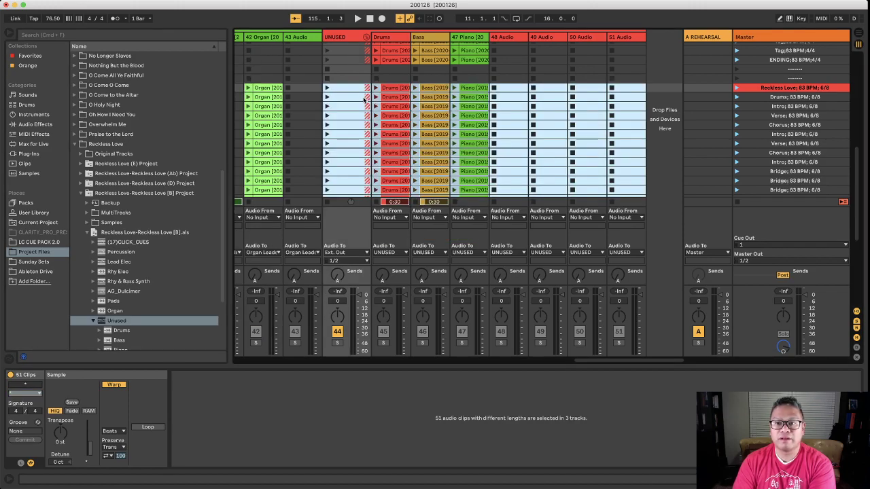
scroll(363, 100, down, 5)
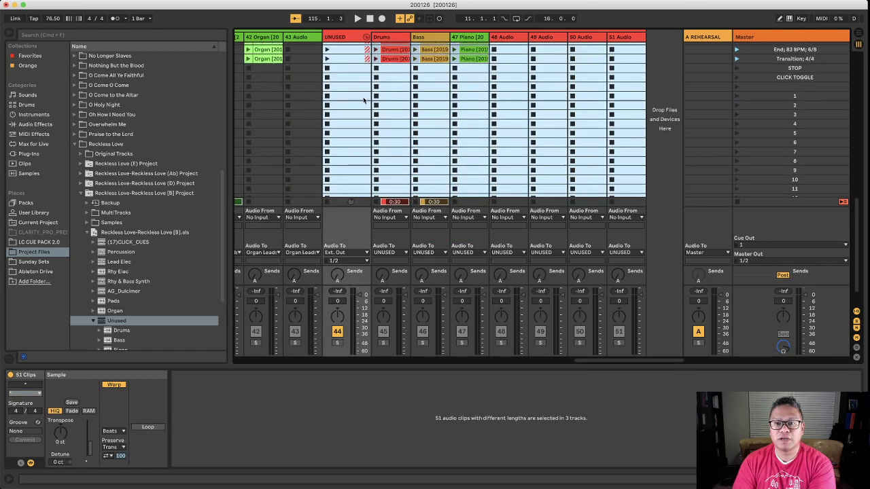
Step: Delete the blank scene and all the empty numbered scenes below the CLICK TOGGLE scene
click(800, 86)
scroll(779, 189, down, 2)
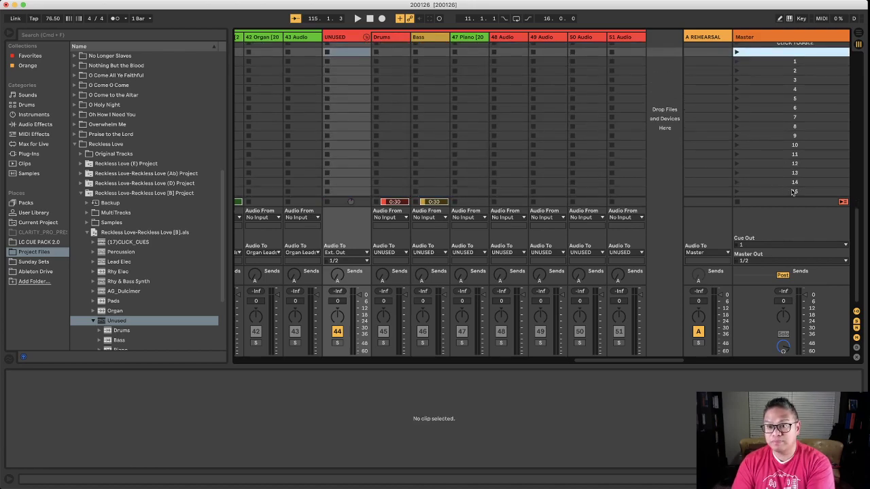
scroll(585, 153, up, 5)
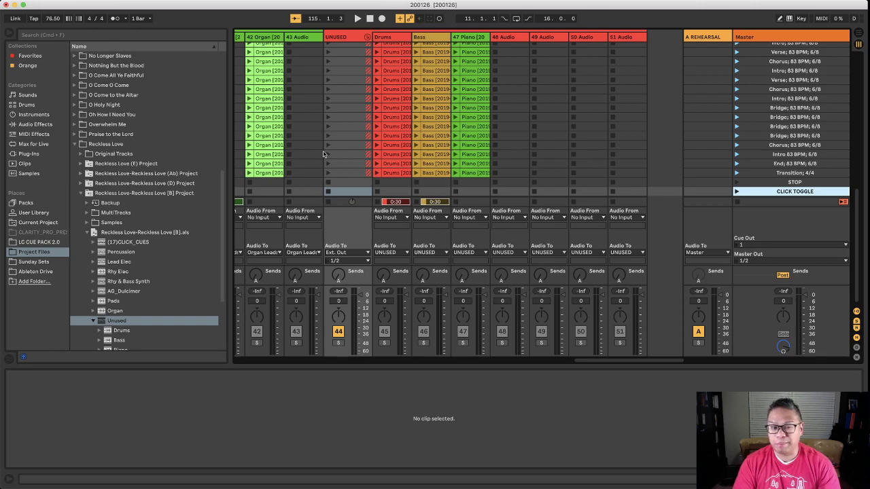
Step: Copy the Click Toggle clip on the 2 MIDI track into the Reckless Love scene
scroll(326, 160, left, 15)
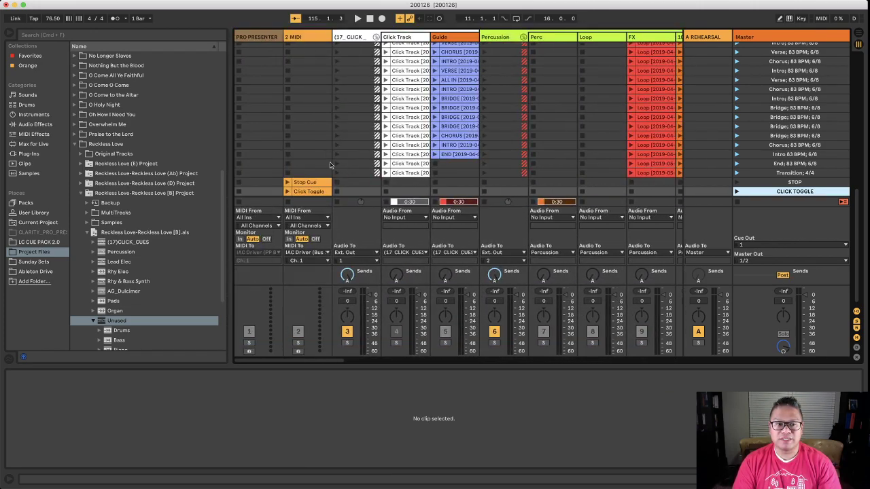
click(321, 191)
scroll(313, 185, up, 5)
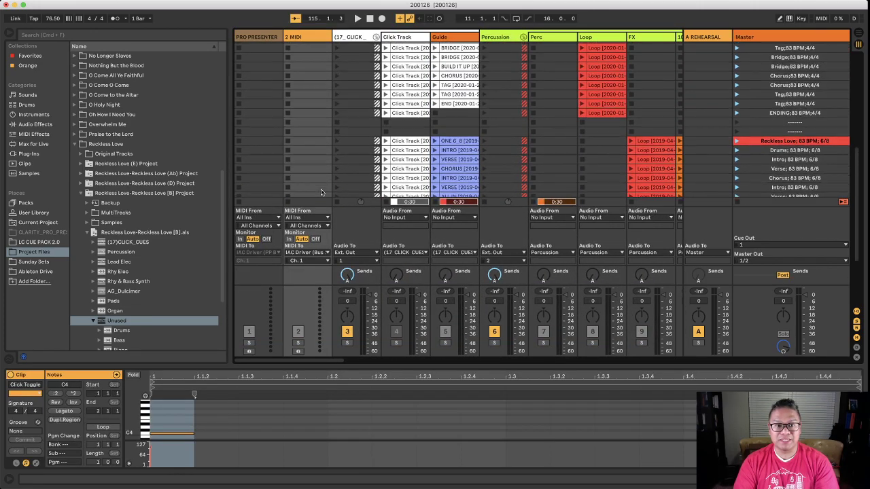
click(315, 160)
key(ctrl+v)
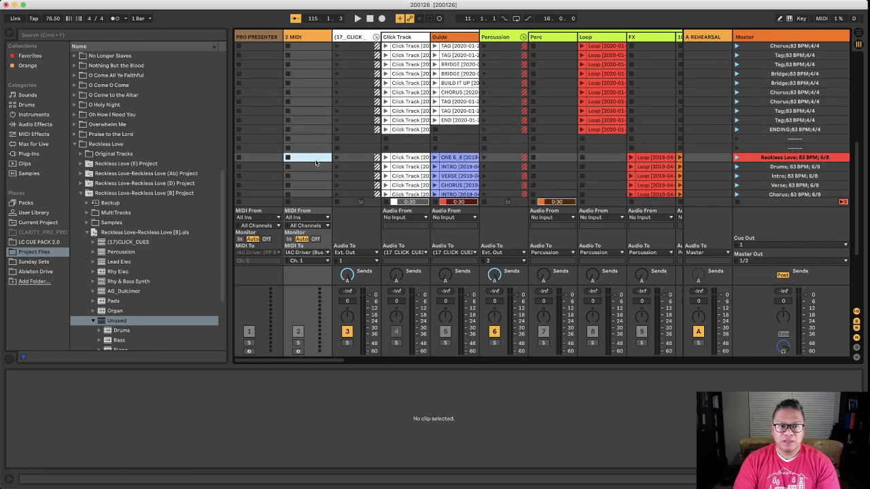
Step: Paste another Click Toggle clip on the 2 MIDI track at the ENDING scene of Jesus Is Alive
scroll(333, 177, down, 1)
key(Up)
key(Up)
key(Up)
key(ctrl+v)
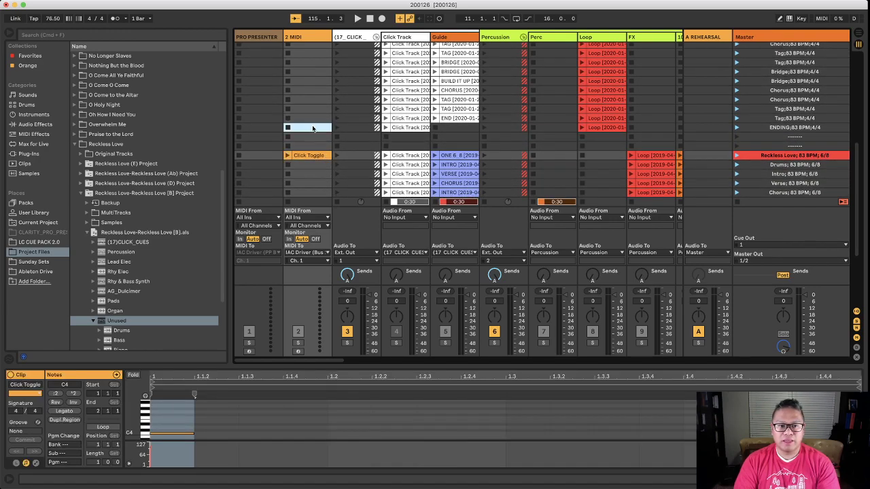
Step: Copy the Stop Cue clip on the 2 MIDI track into the divider scene directly below ENDING
scroll(333, 179, down, 6)
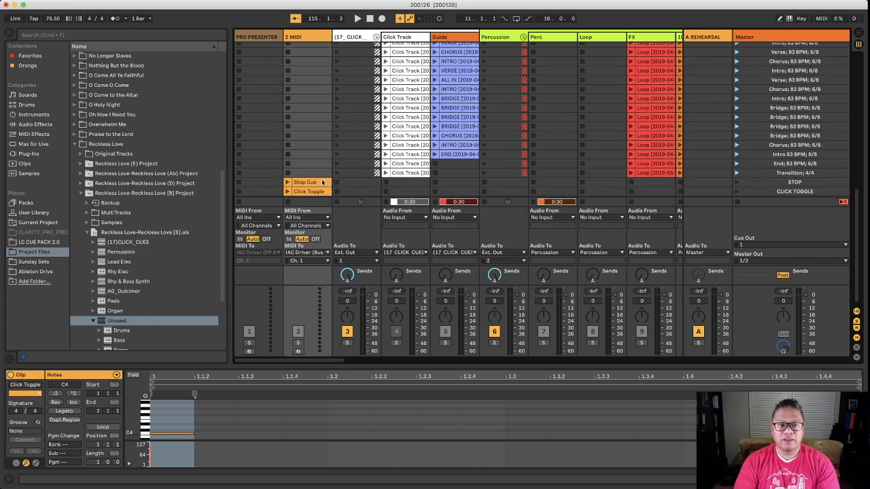
click(316, 184)
scroll(316, 184, up, 10)
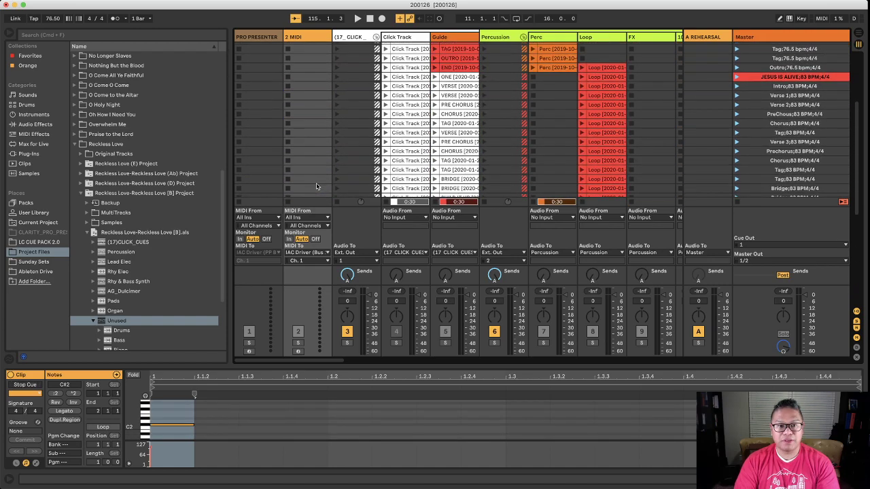
click(309, 158)
key(ctrl+v)
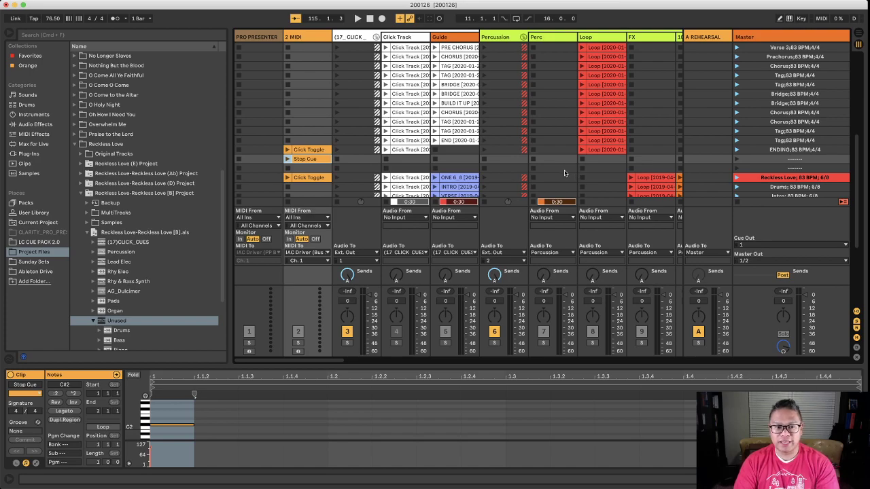
Step: Play Jesus Is Alive from its last Tag scene into ENDING to check the click cues
scroll(408, 245, down, 8)
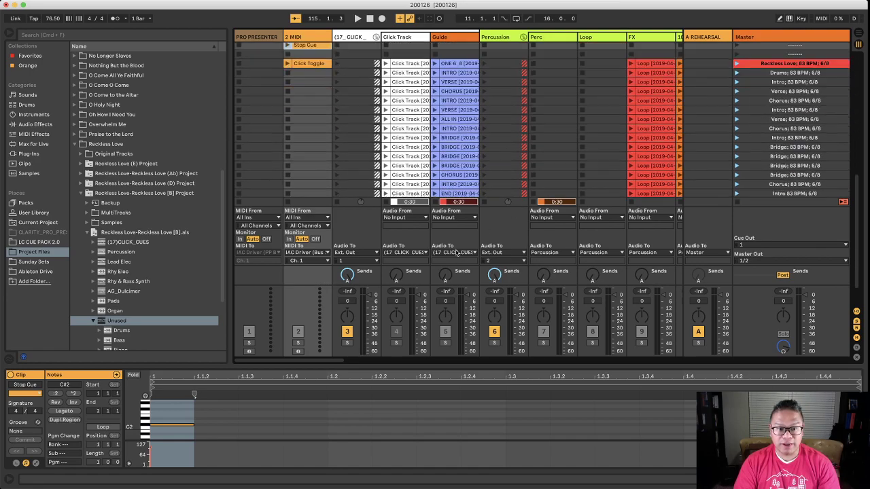
scroll(749, 180, up, 8)
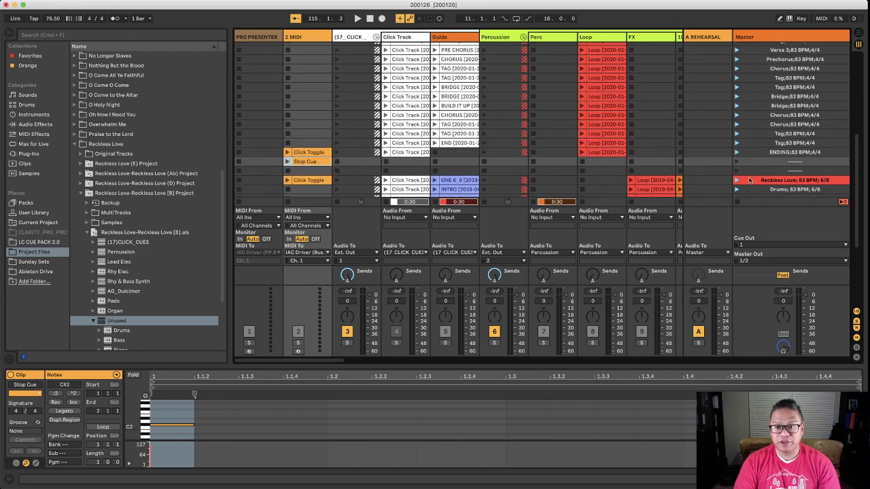
click(736, 143)
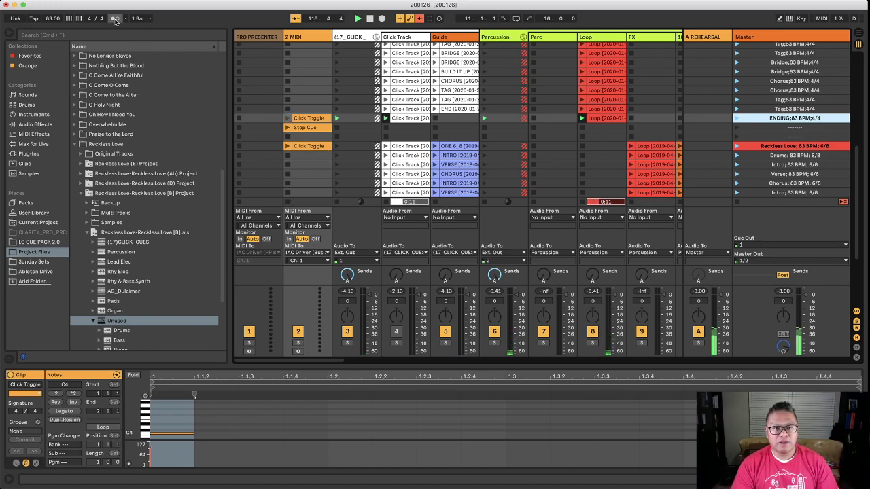
Step: Turn on the metronome and set its rhythm to 1/8 while replaying the last Tag scene of Jesus Is Alive
click(114, 19)
click(737, 109)
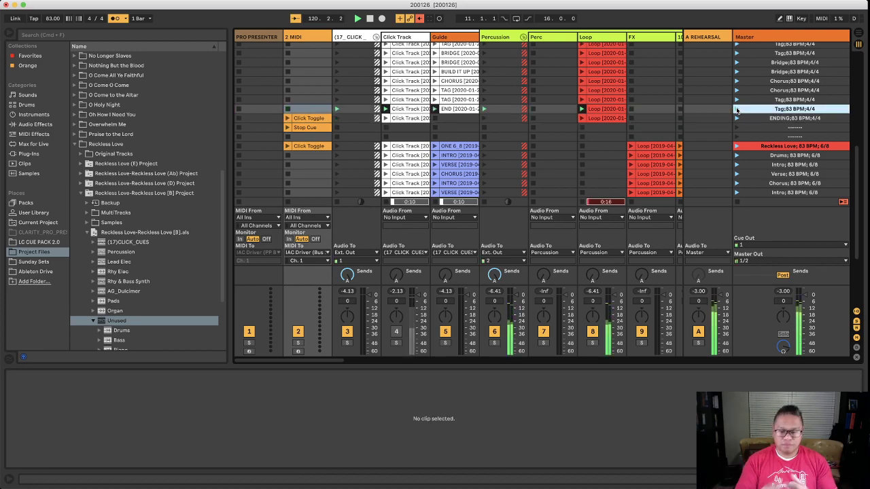
click(125, 19)
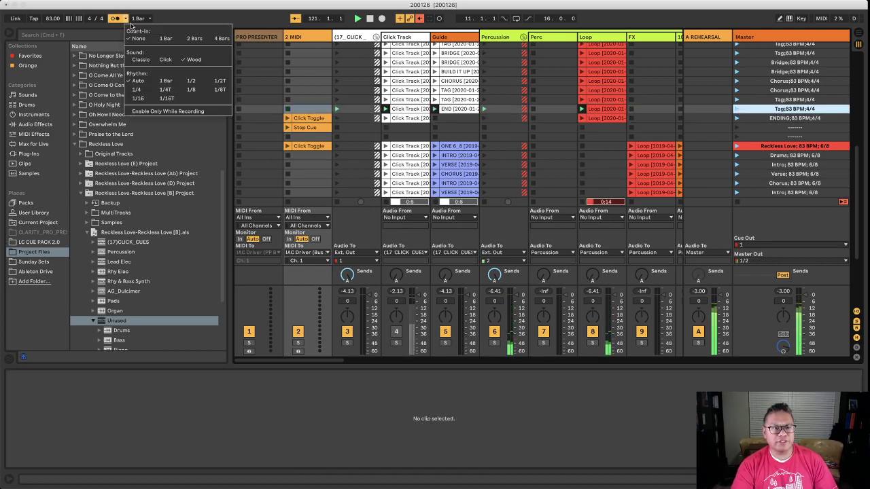
click(190, 90)
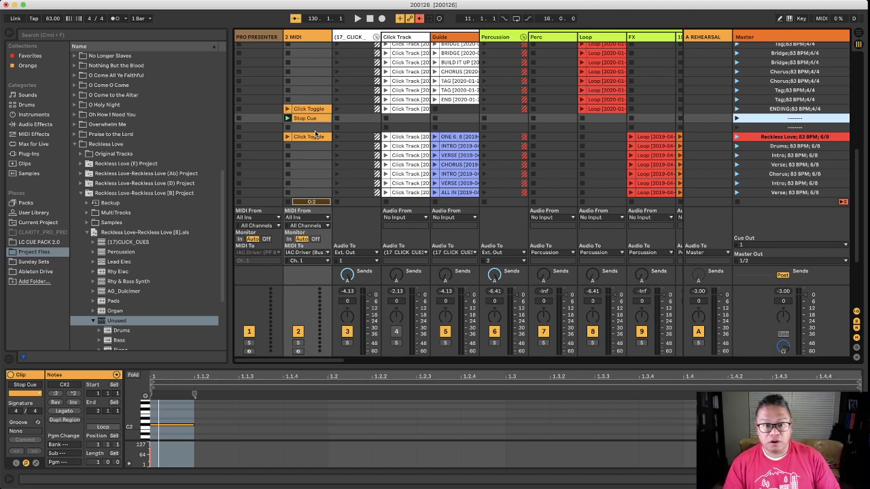
Step: Play the Reckless Love scene and check playback across all the track groups through to UNUSED
click(736, 137)
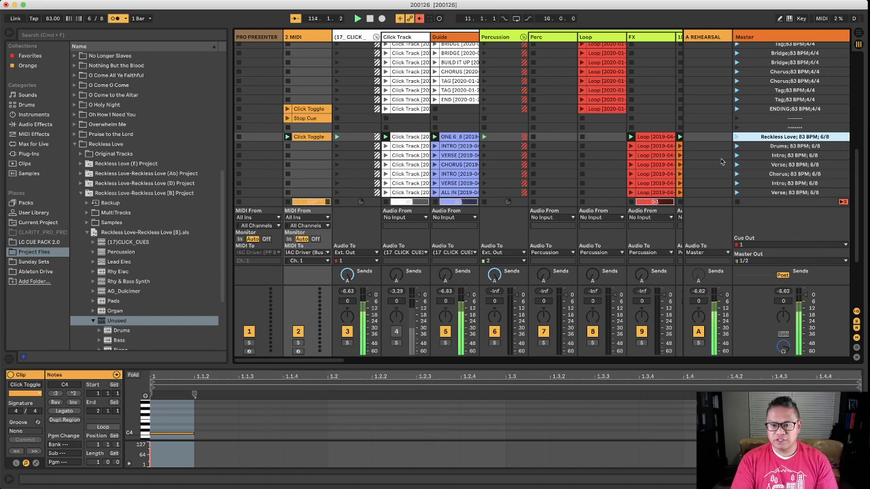
scroll(680, 176, down, 5)
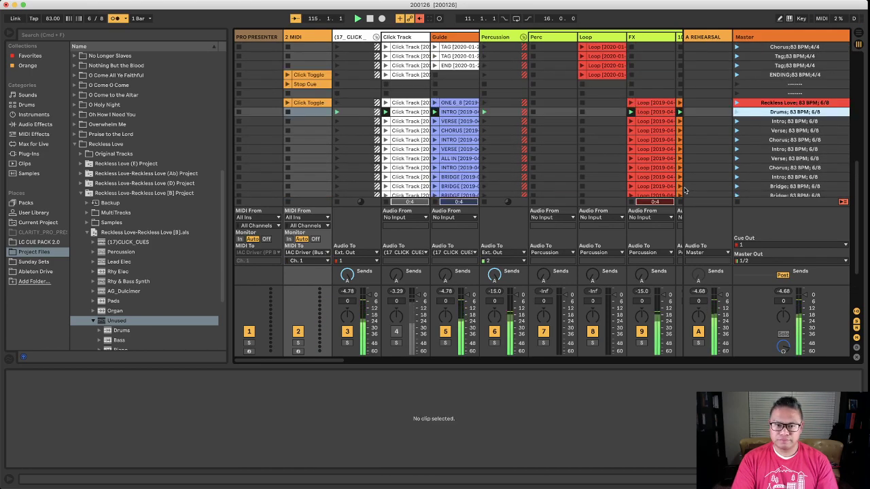
scroll(685, 190, down, 3)
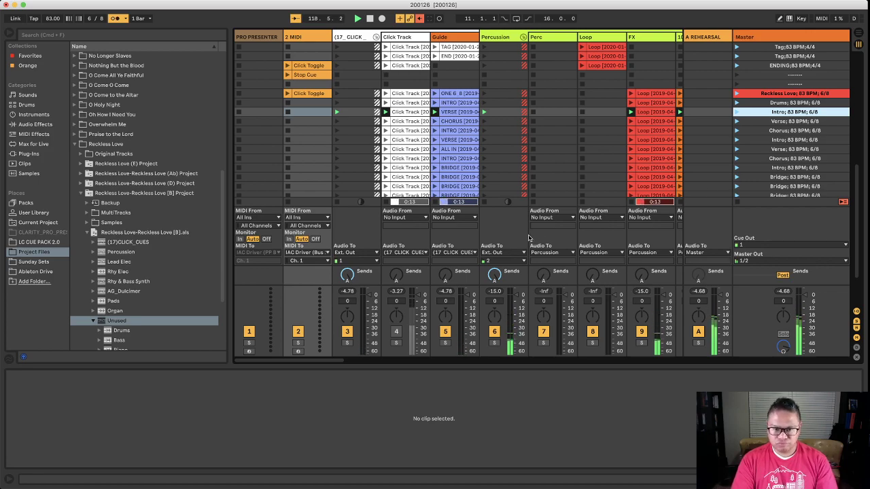
scroll(515, 237, right, 10)
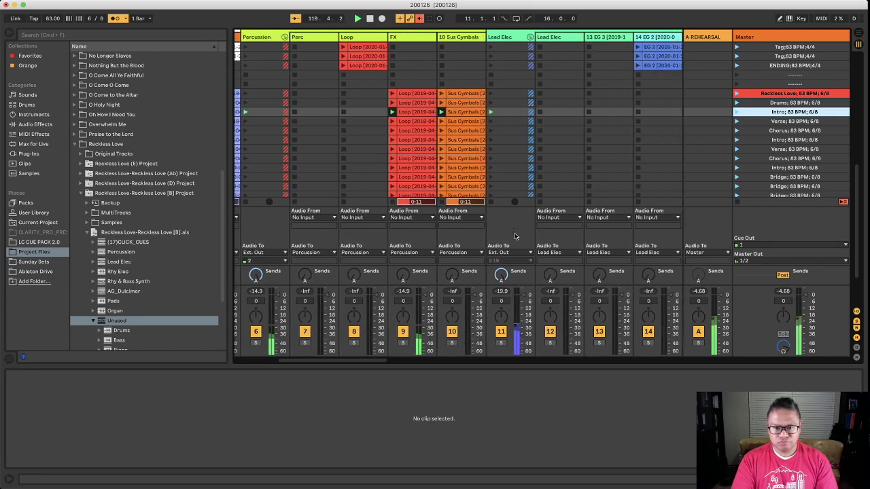
scroll(515, 237, right, 15)
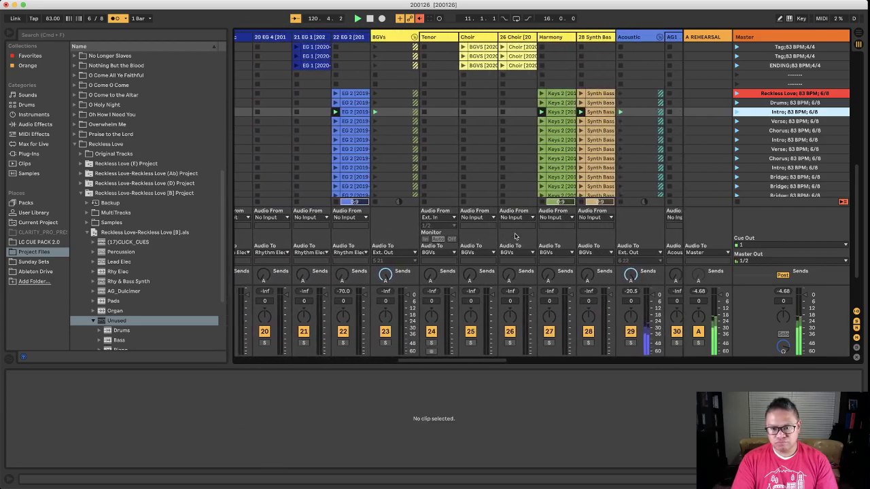
scroll(515, 237, right, 12)
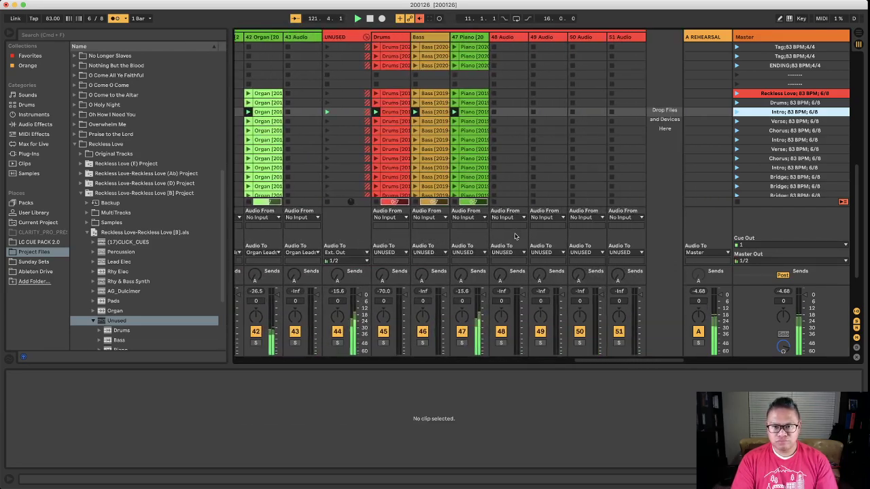
Step: Stop playback and delete the empty tracks 48 Audio through 51 Audio at the end of the UNUSED group
click(518, 38)
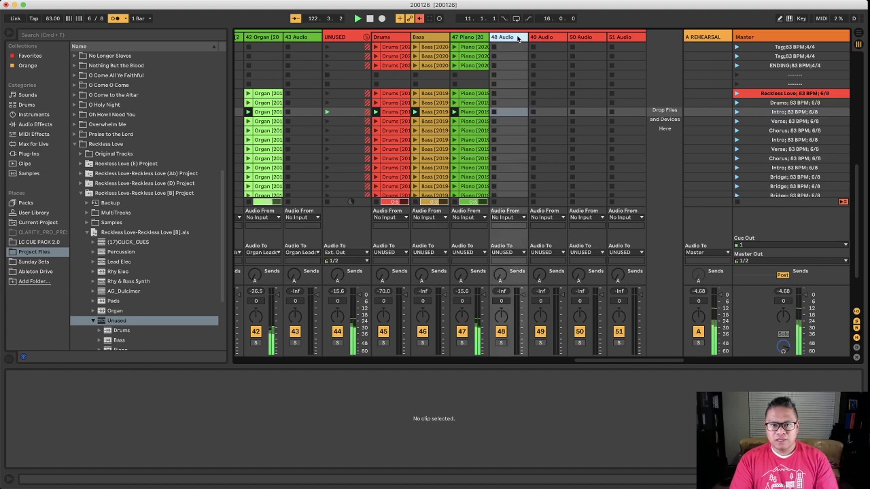
scroll(518, 38, left, 1)
scroll(518, 39, left, 5)
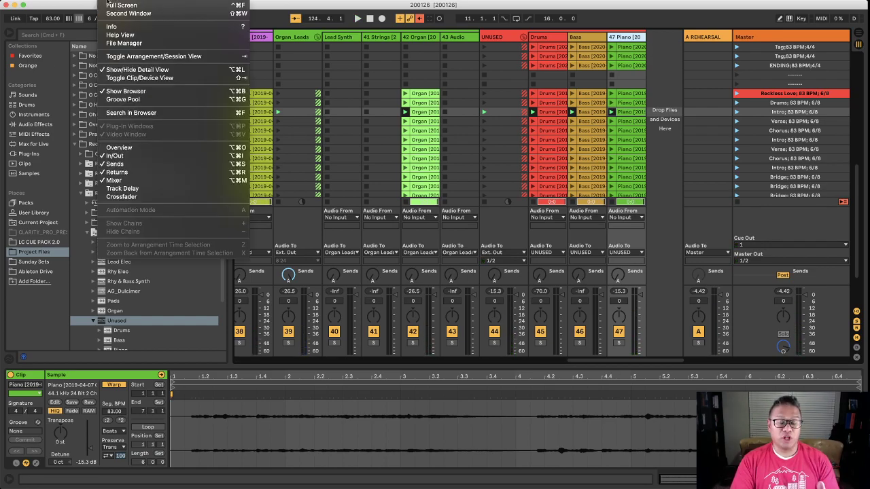
Step: Set the 200126 project to collect external files from other projects and the User Library, and save the set
click(123, 43)
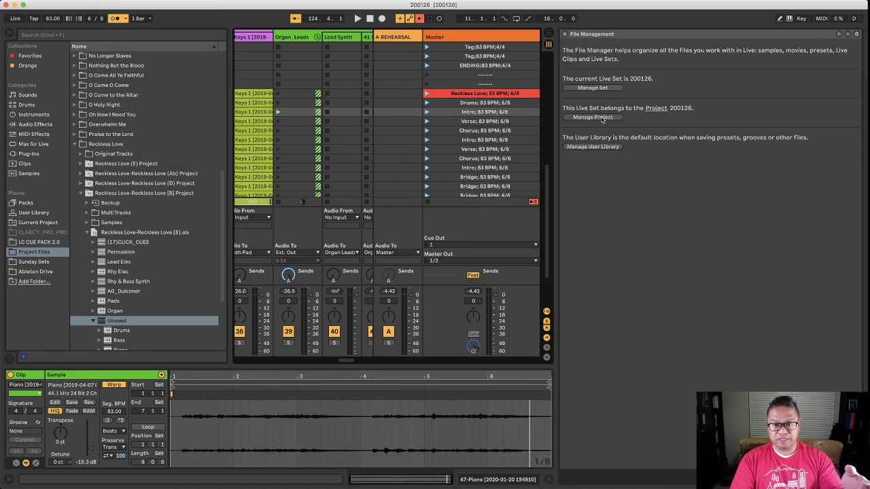
click(593, 117)
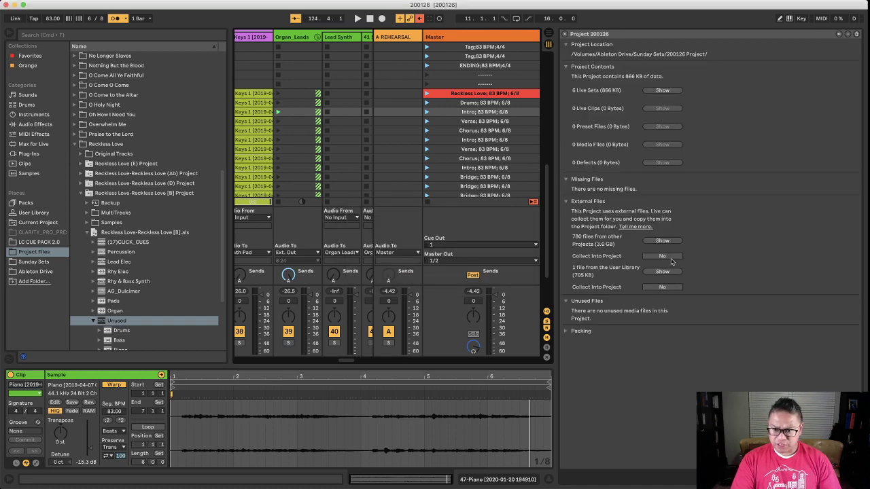
click(672, 262)
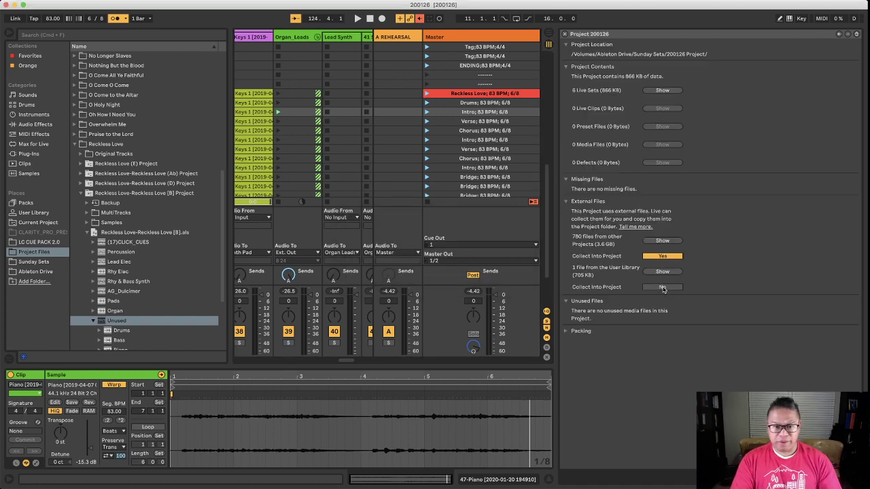
click(664, 288)
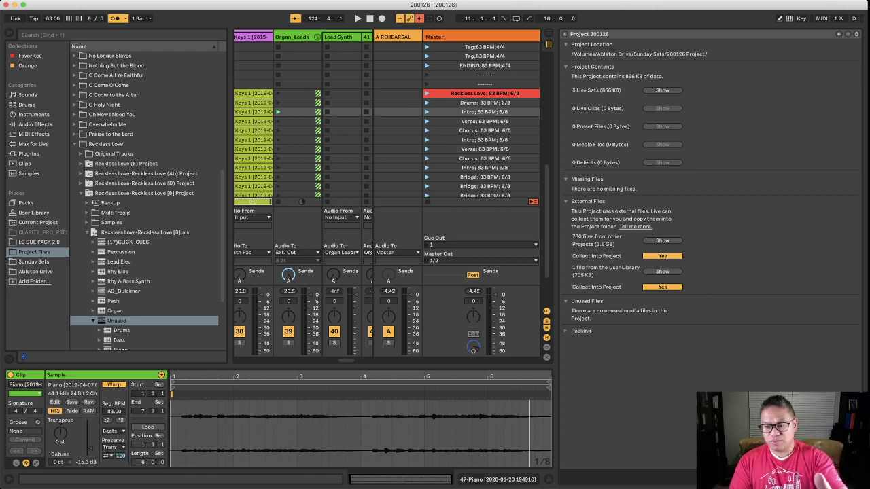
key(super+s)
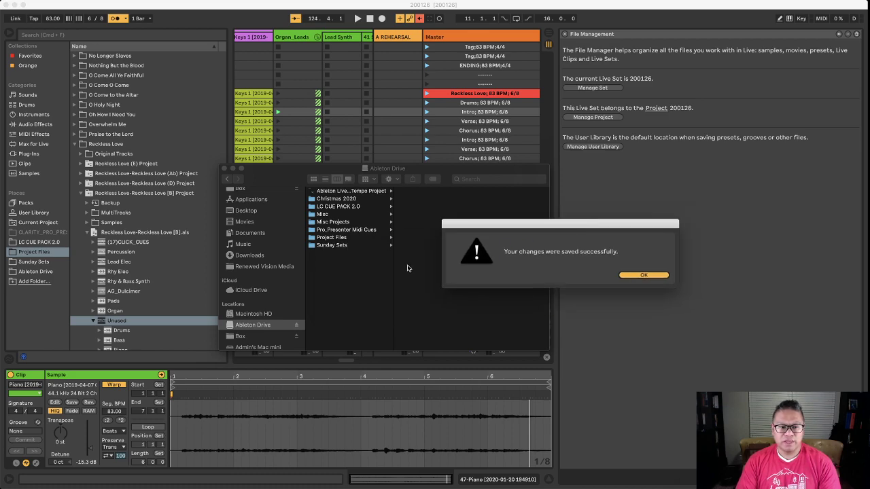
Step: In Finder, check the folder sizes of 200119 Project and 200112 Project inside Sunday Sets
click(333, 245)
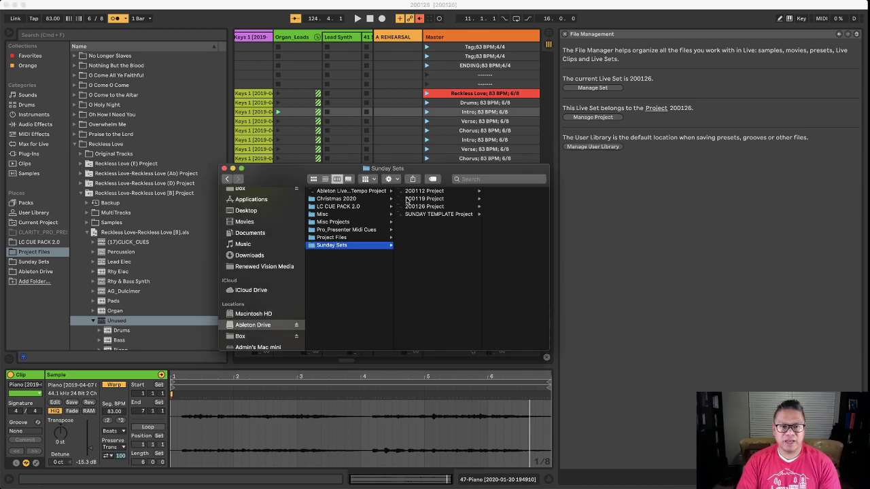
click(422, 199)
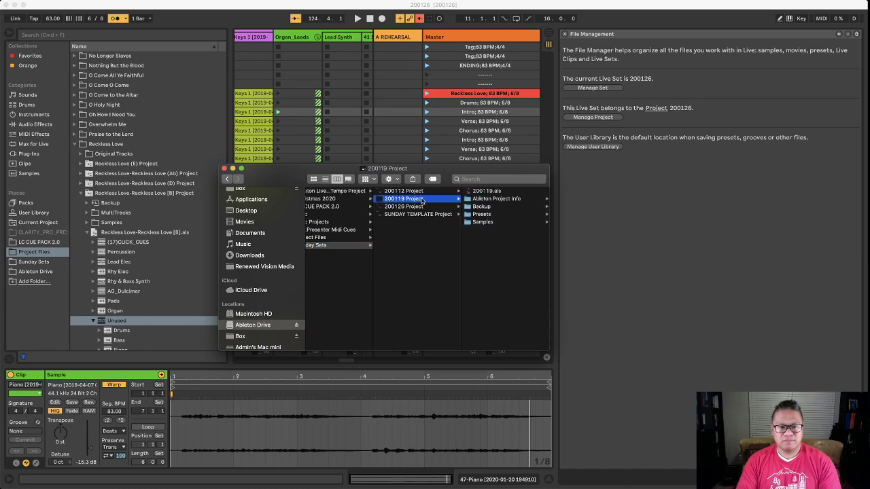
key(super+i)
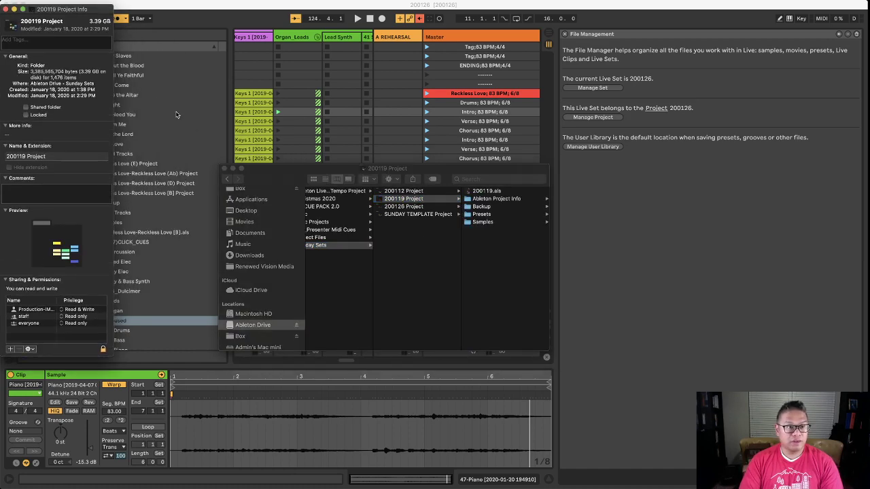
click(6, 9)
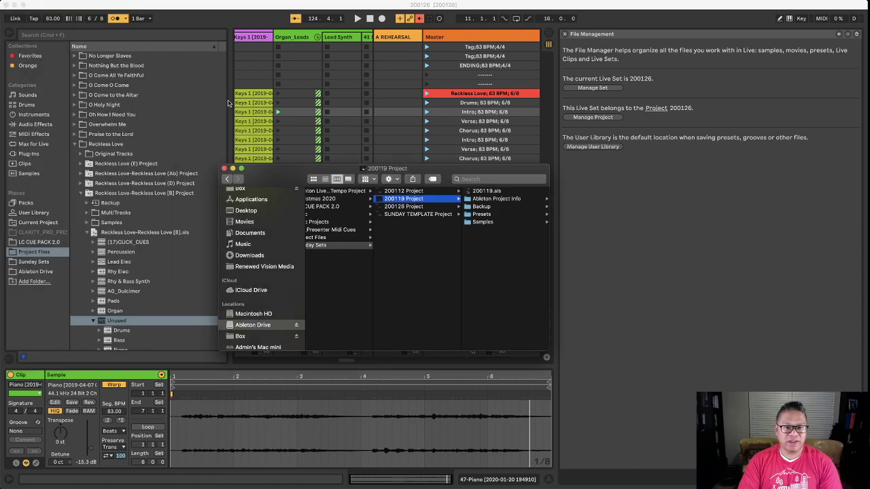
click(414, 193)
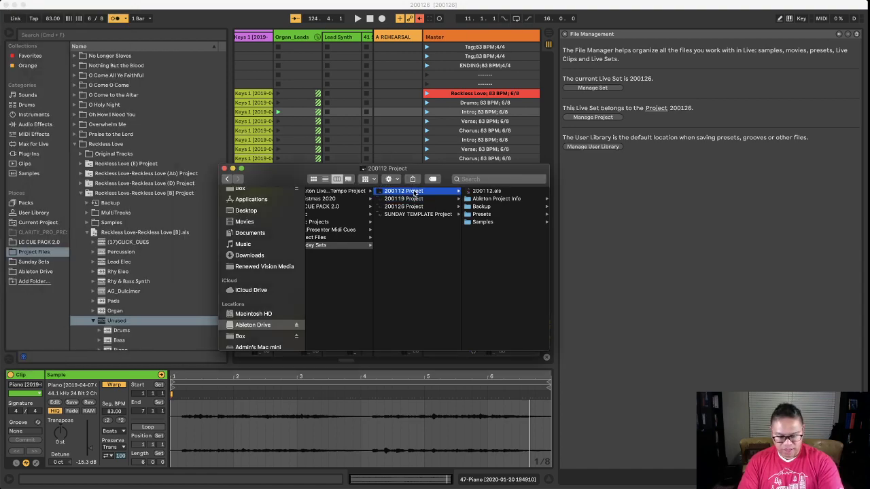
key(super+i)
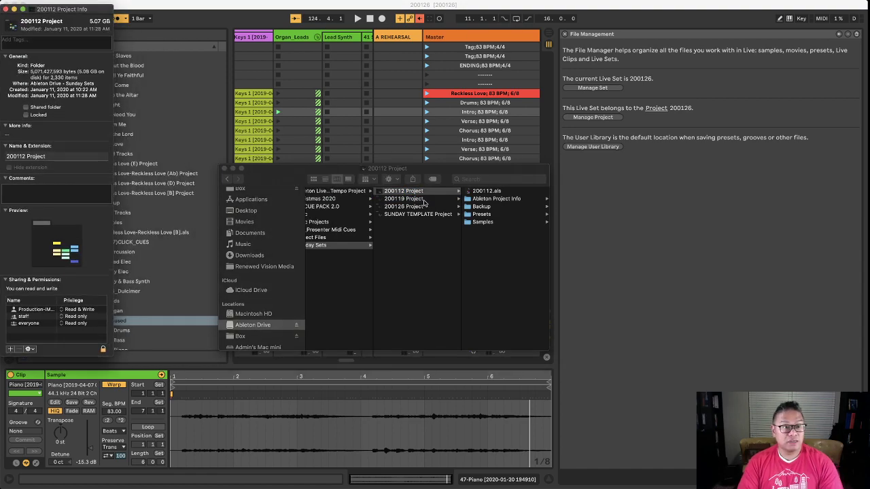
click(6, 9)
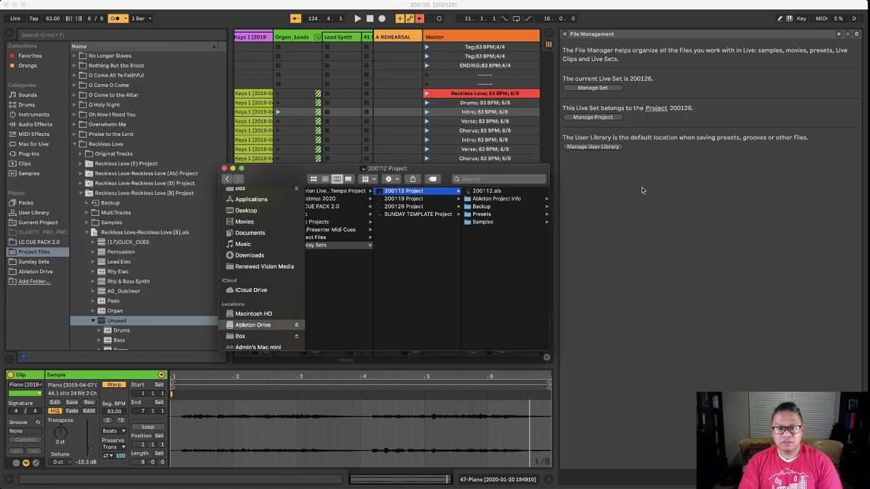
Step: Back in Live, rescan the 200126 project, enable collecting for both groups of remaining external files, and save again
click(642, 190)
click(593, 118)
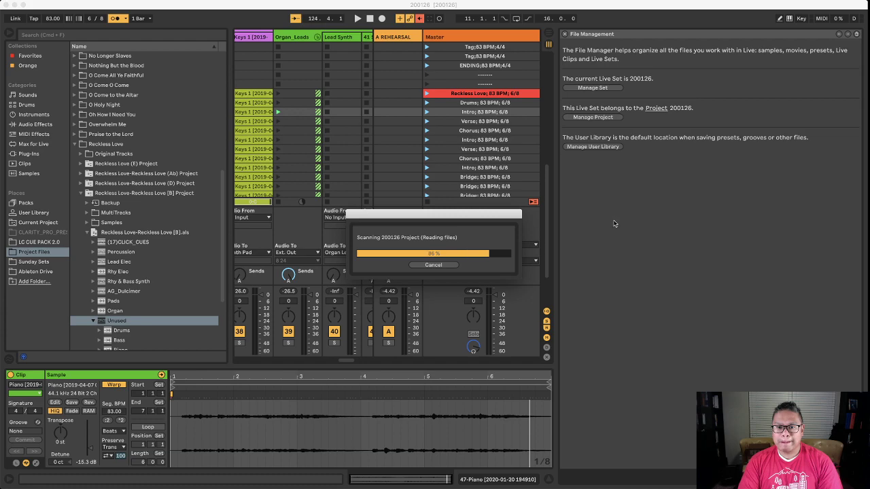
click(663, 257)
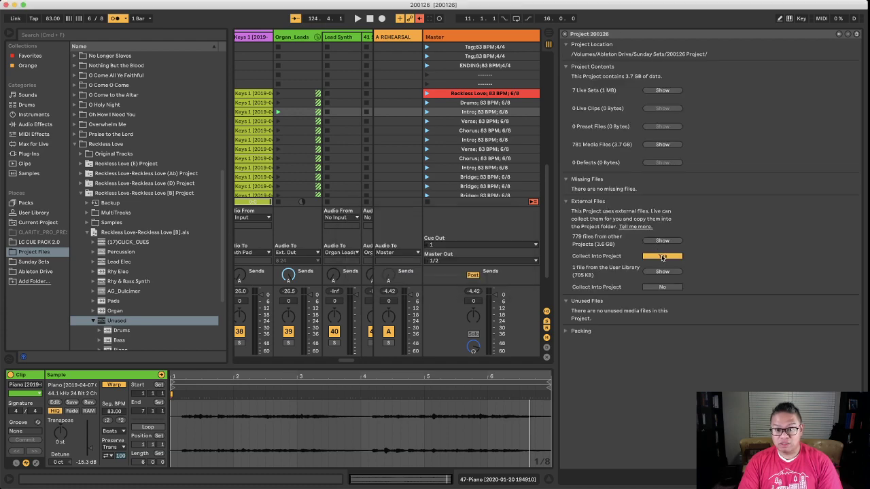
click(664, 287)
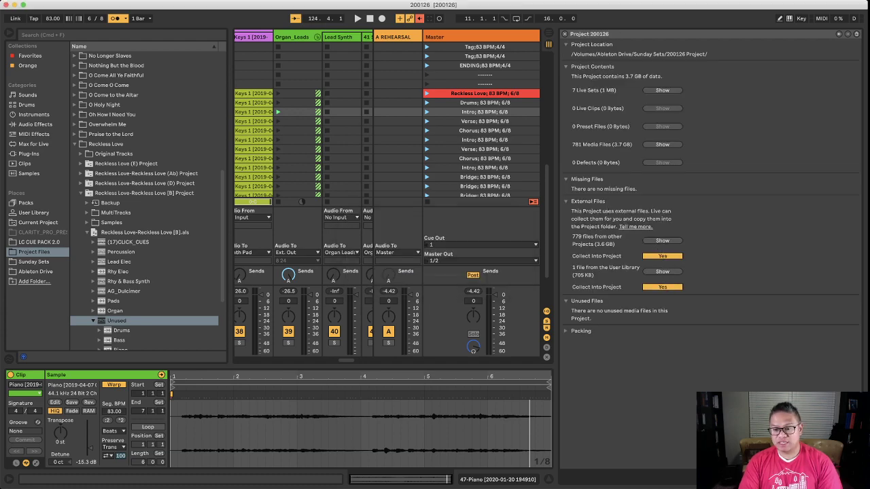
key(super+s)
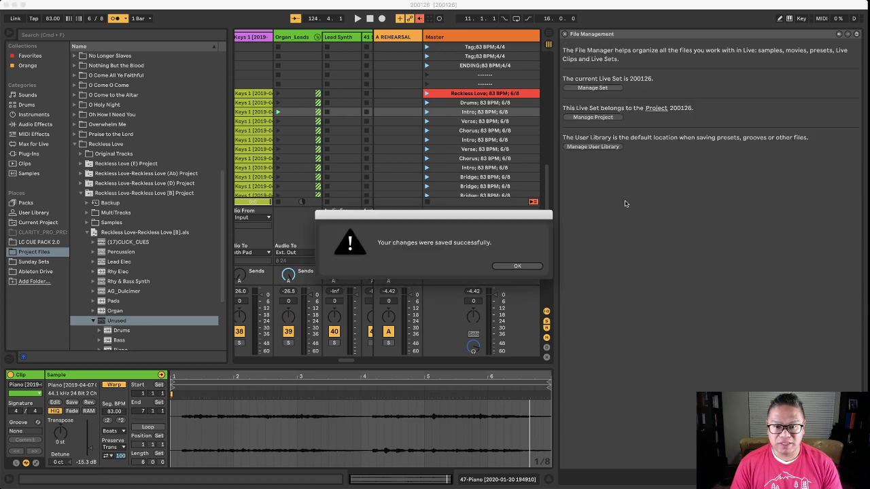
click(529, 268)
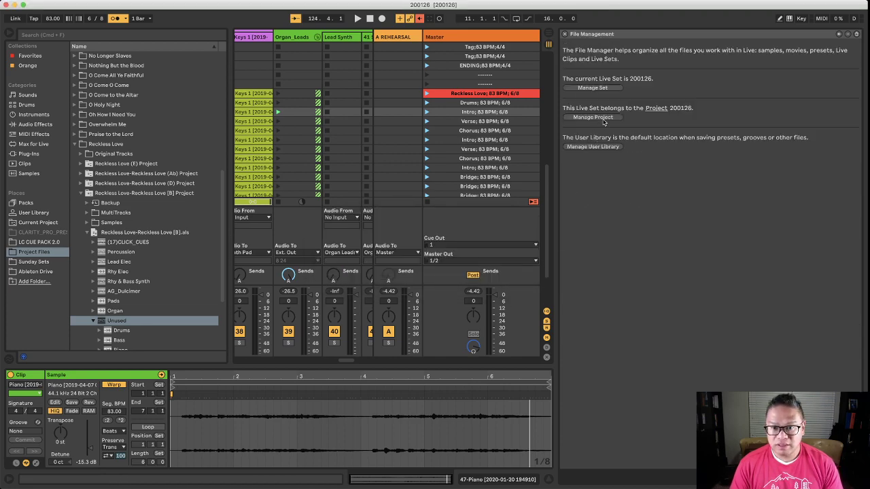
Step: Rescan the project to check for external files, and check the size of the 200126 Project folder in Finder
click(604, 117)
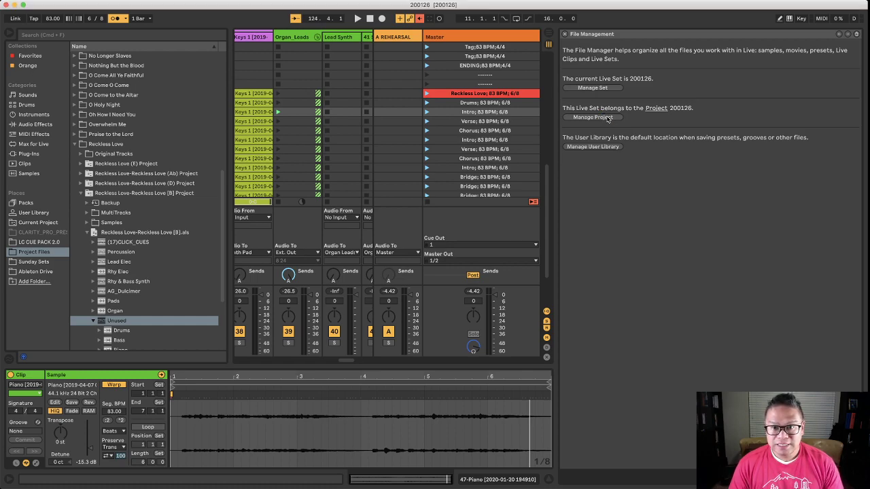
click(596, 117)
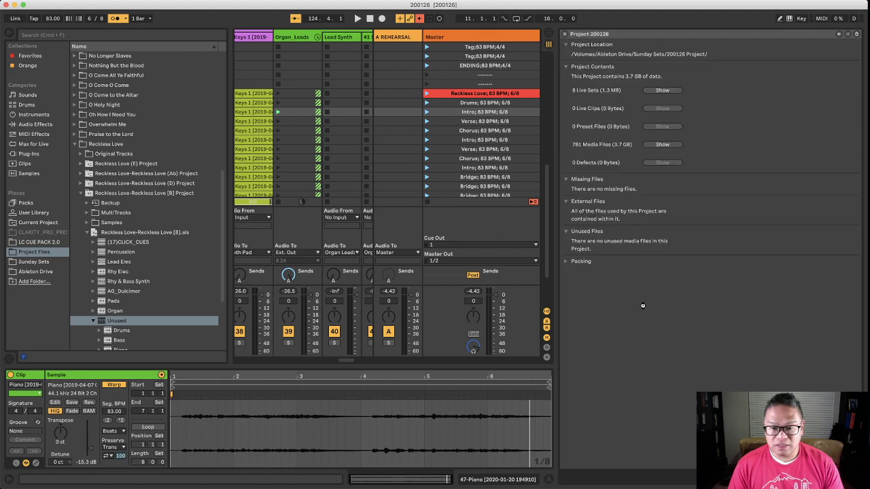
key(super+Tab)
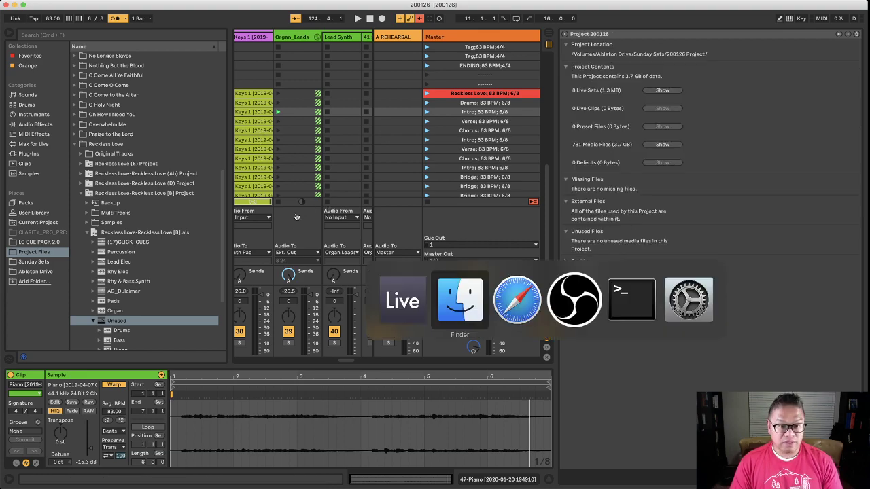
click(401, 207)
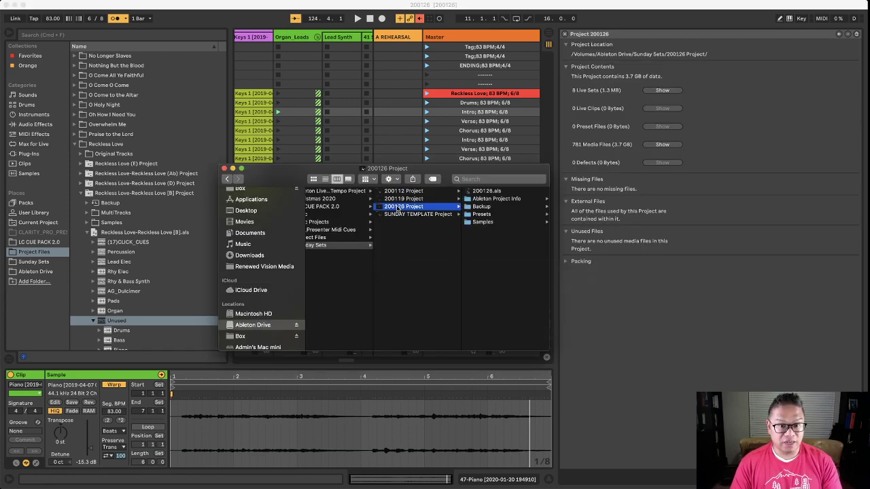
key(super+i)
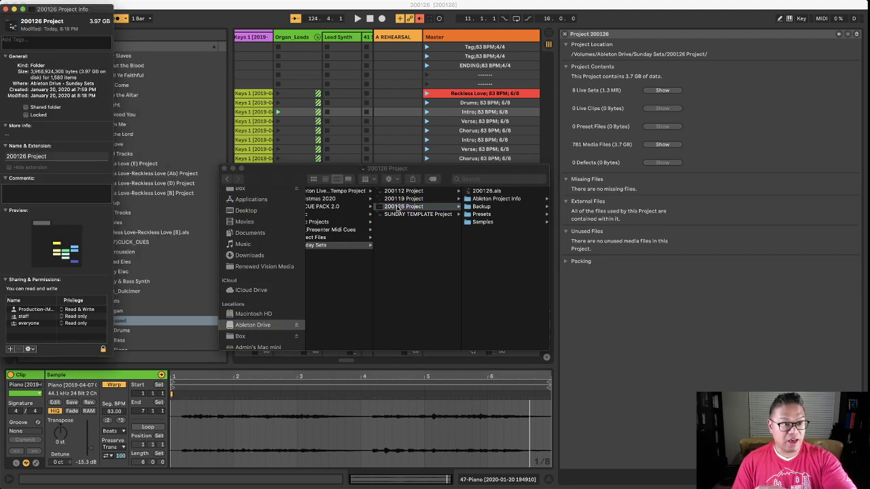
click(9, 9)
click(224, 168)
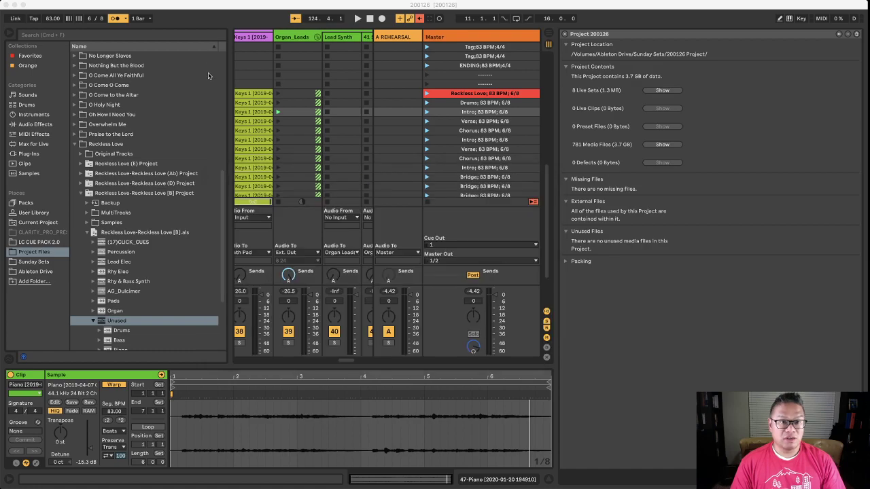